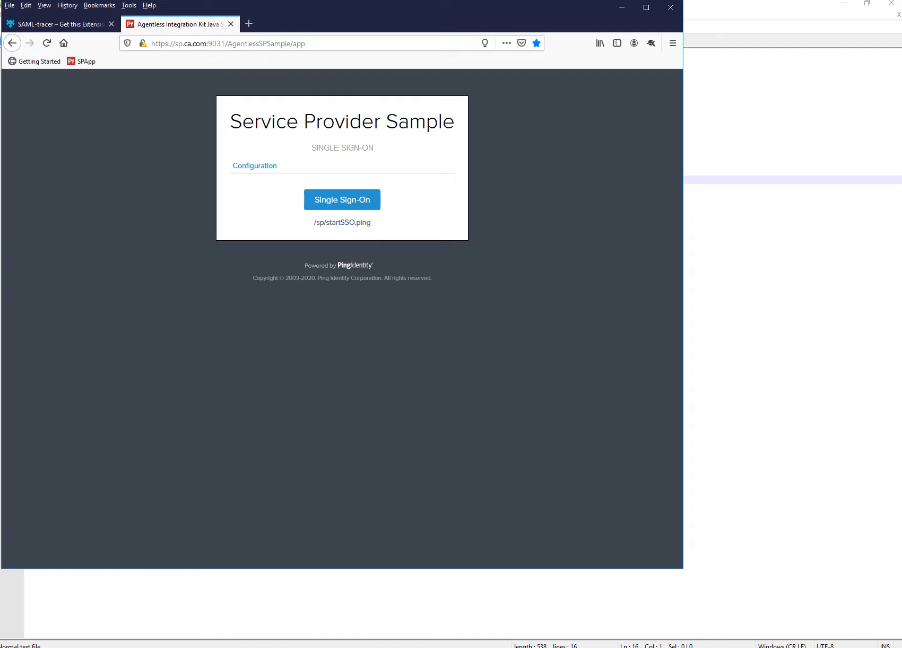
Reload the SP sample page and start single sign-on to reach the idp.hcl.com Sign On page.
left_click(81, 61)
key("ctrl+l")
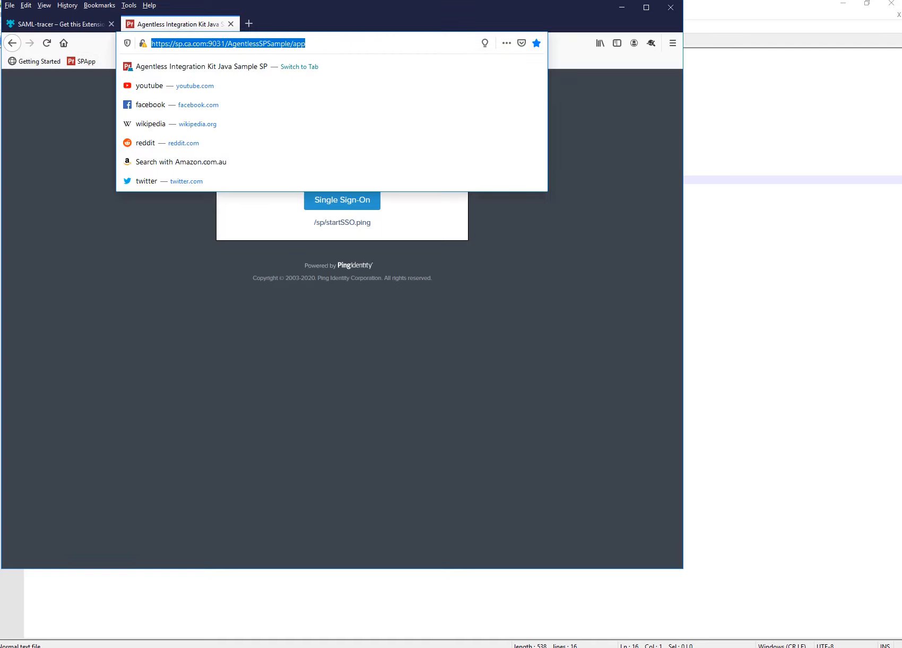
left_click(329, 329)
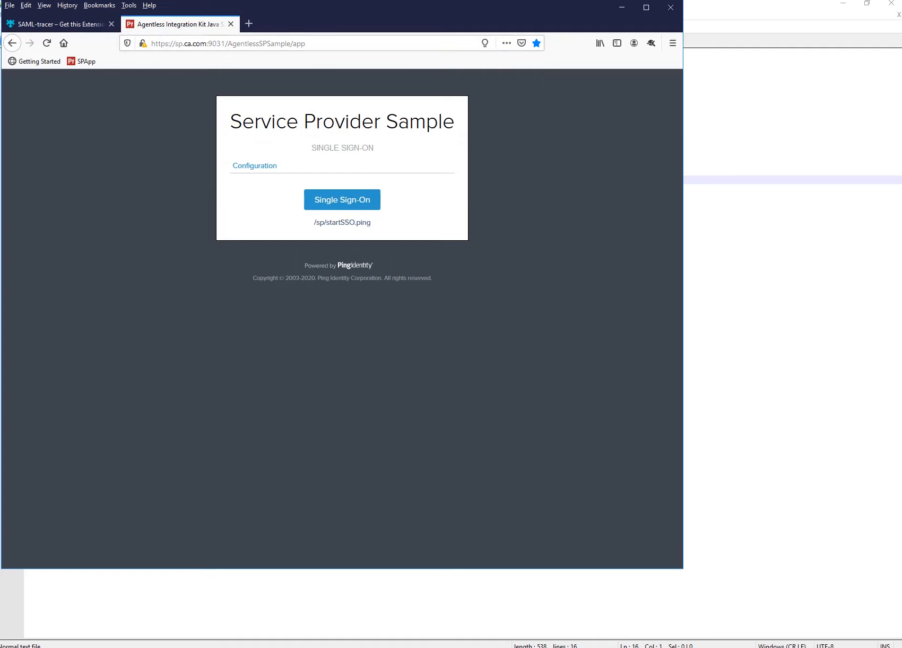
left_click(342, 201)
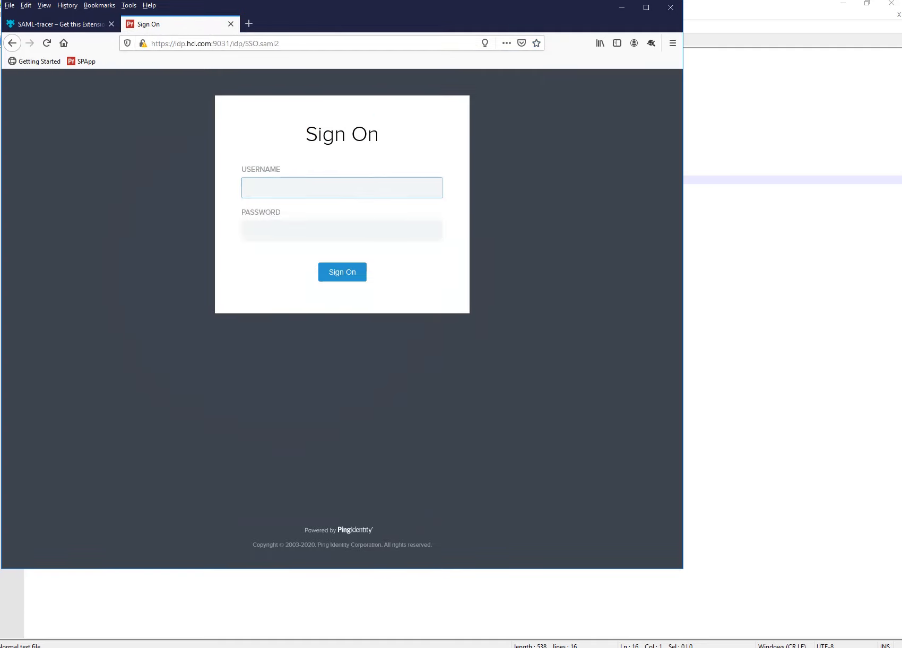
Inspect in SAML-tracer the sp.ca.com AuthnRequest posted to idp/SSO.saml2, then return to the Sign On page.
left_click(166, 647)
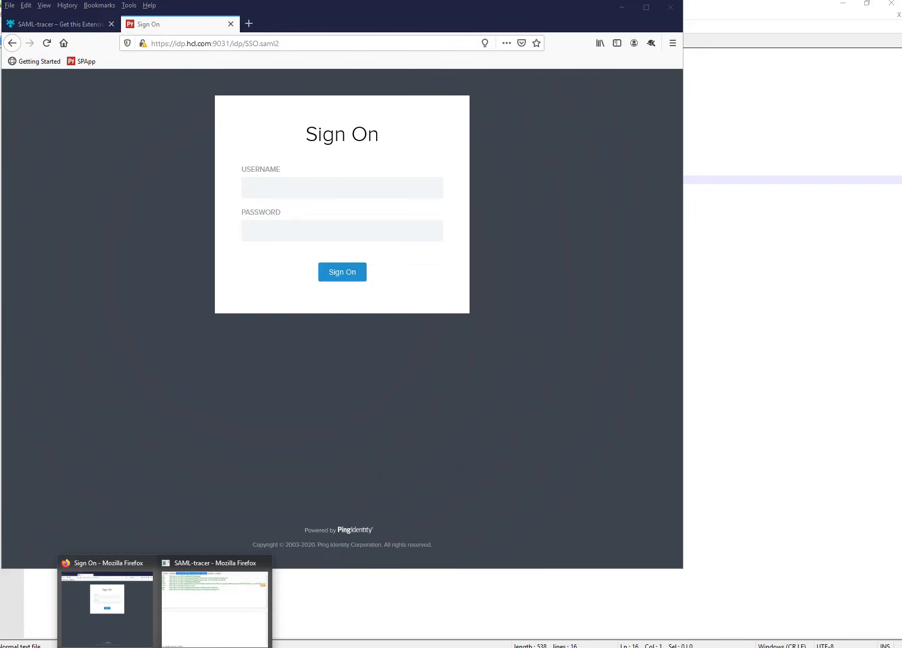
left_click(214, 607)
left_click_drag(213, 20, 533, 134)
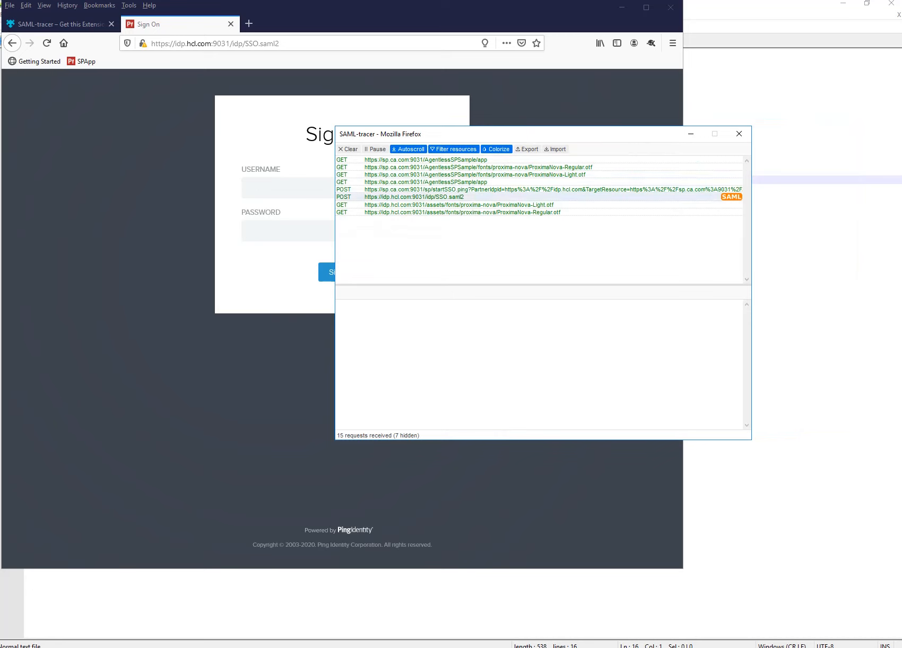
left_click(539, 197)
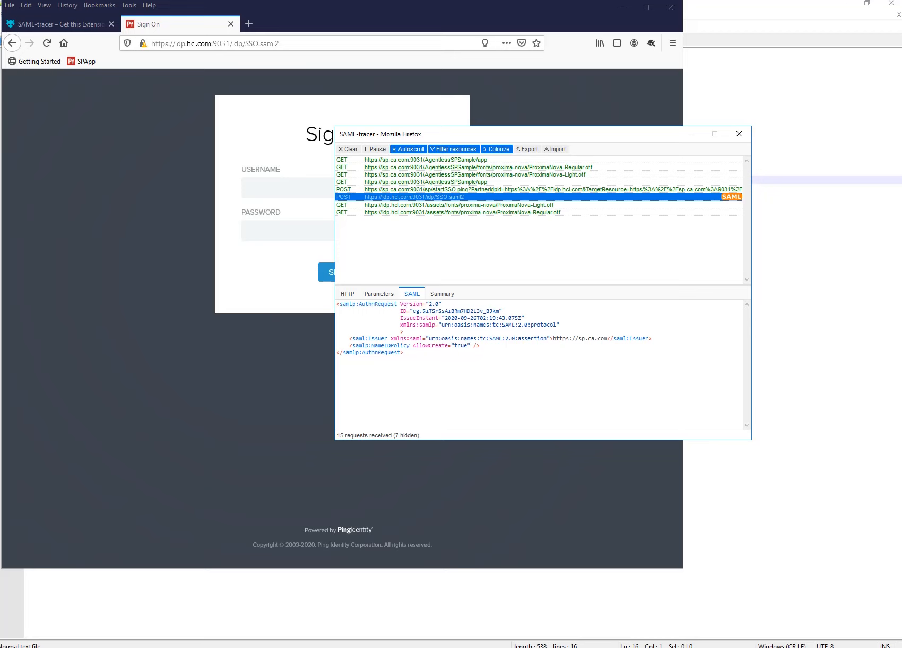
key("alt+Tab")
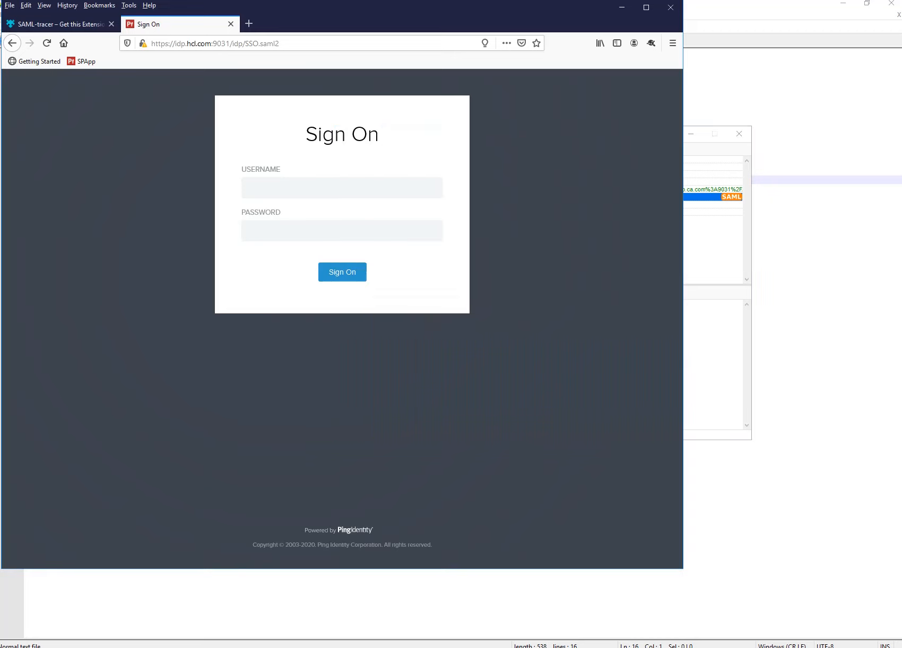
Enter the test user's username on the Sign On page, then show the Notepad++ 'new 2' LDAP notes.
left_click(342, 188)
key("Escape")
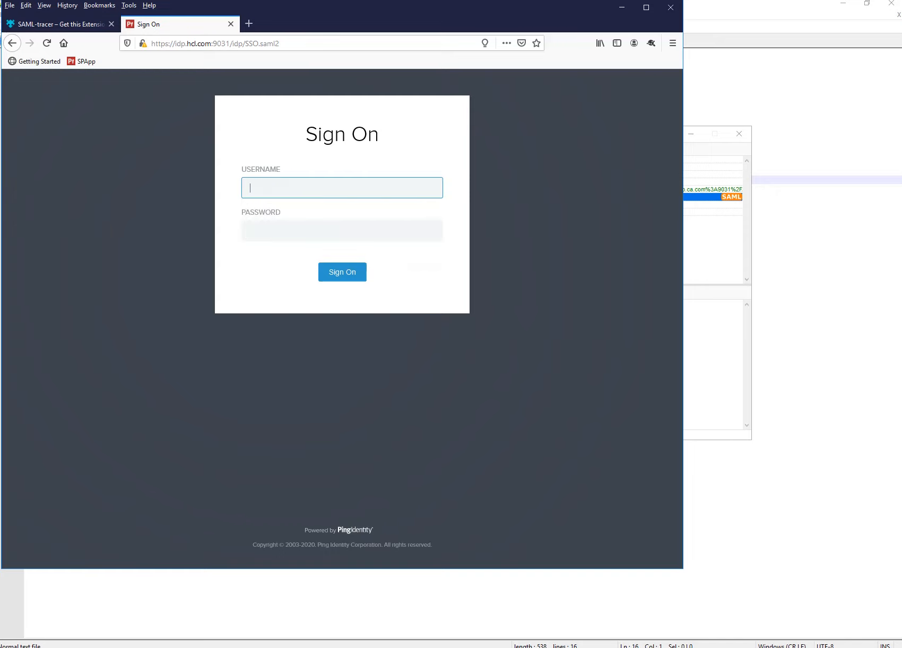
type("wonsa")
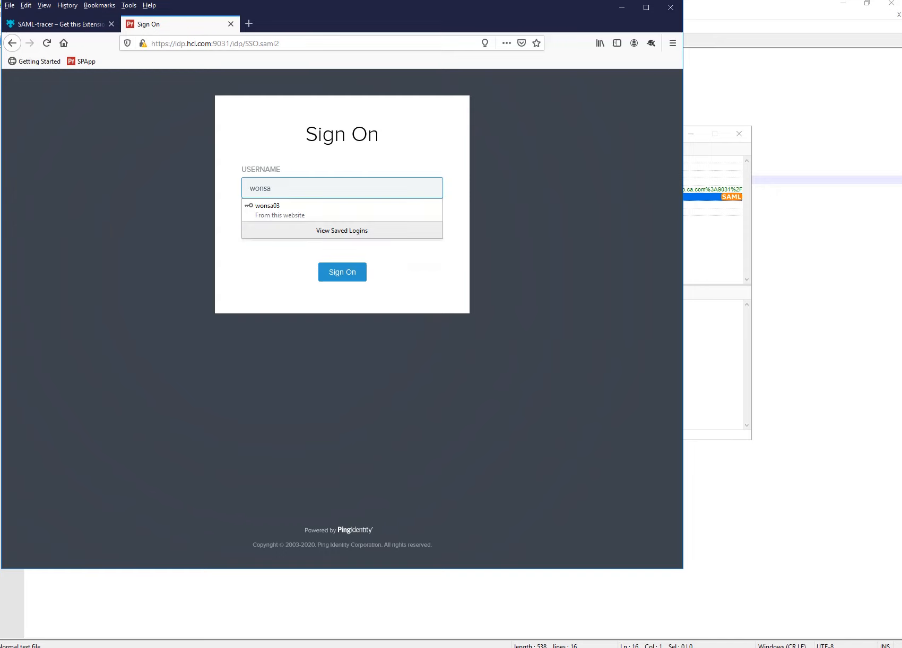
type("03")
key("Tab")
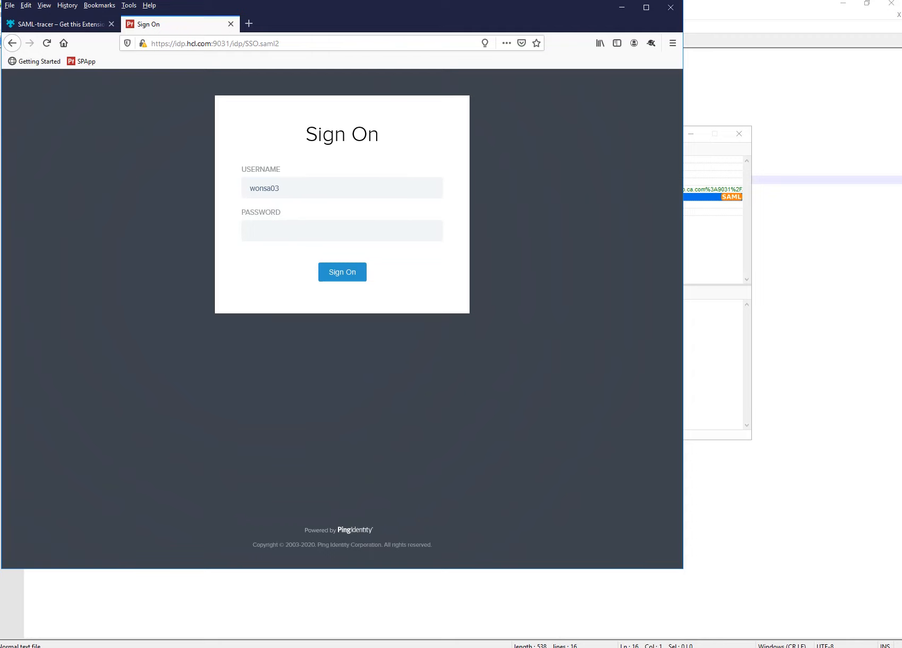
key("alt+Tab")
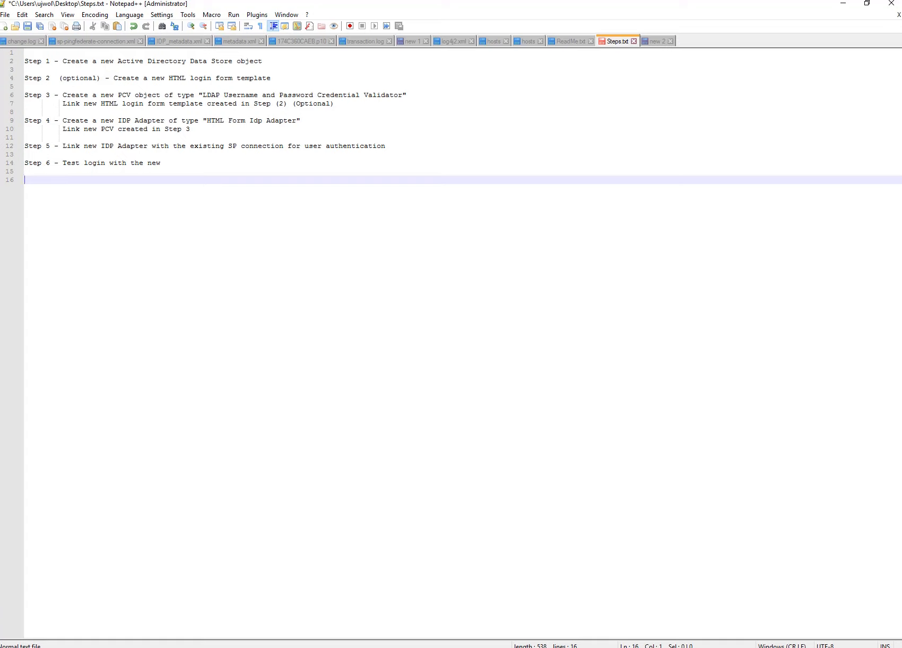
key("ctrl+Tab")
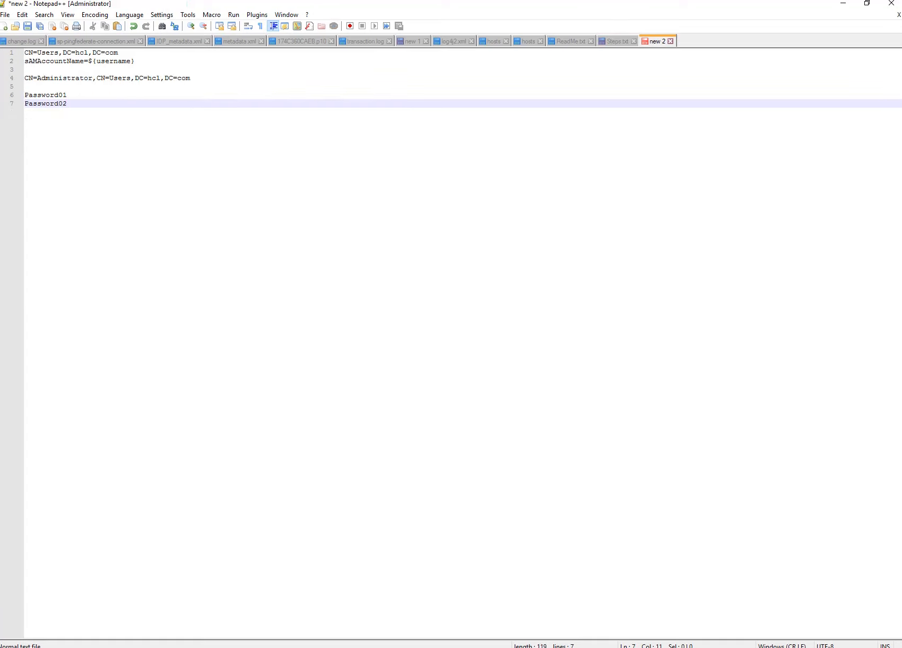
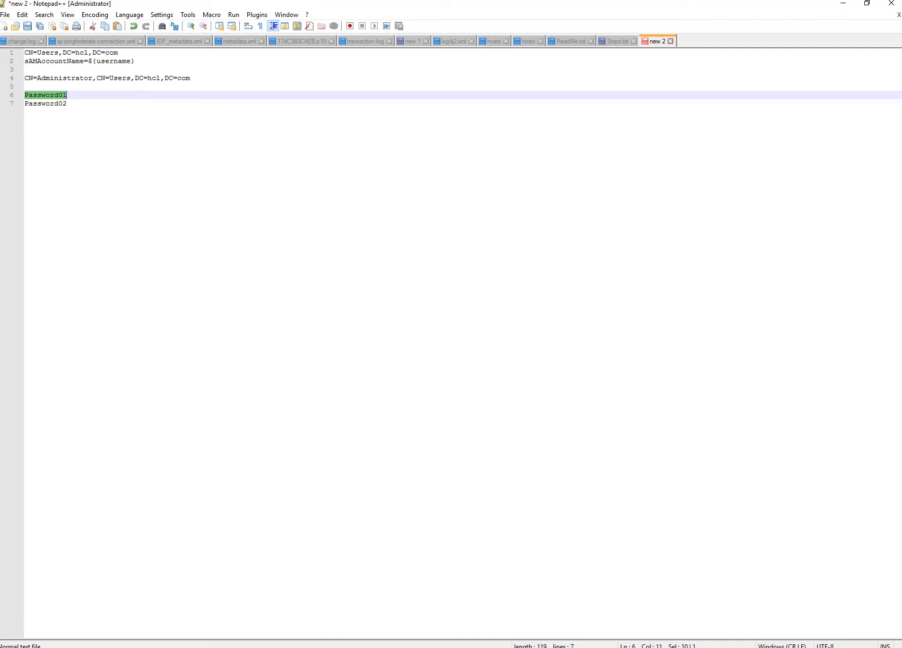
Sign on at the IdP with the saved login to reach the Service Provider Sample attributes page.
left_click(843, 3)
left_click(343, 231)
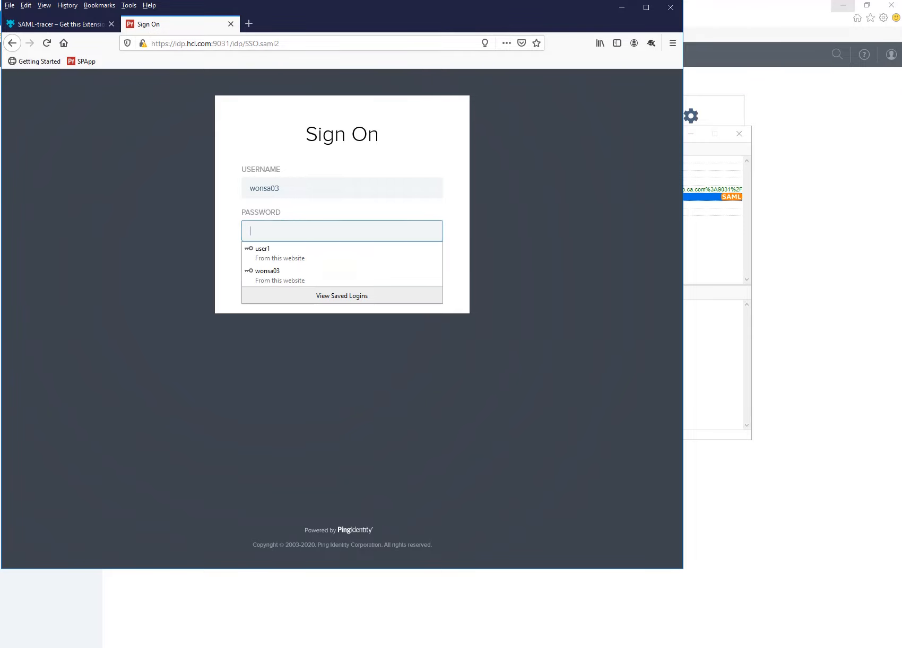
left_click(339, 274)
left_click(343, 272)
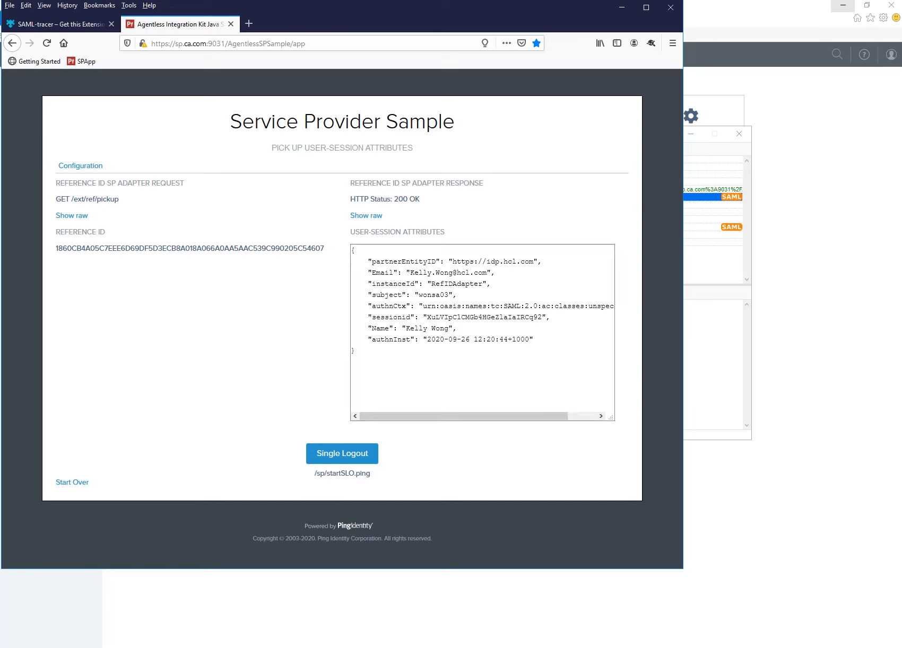
Review the ACS.saml2 SAML response and the final post to the sample app in SAML-tracer.
left_click(166, 647)
left_click(215, 610)
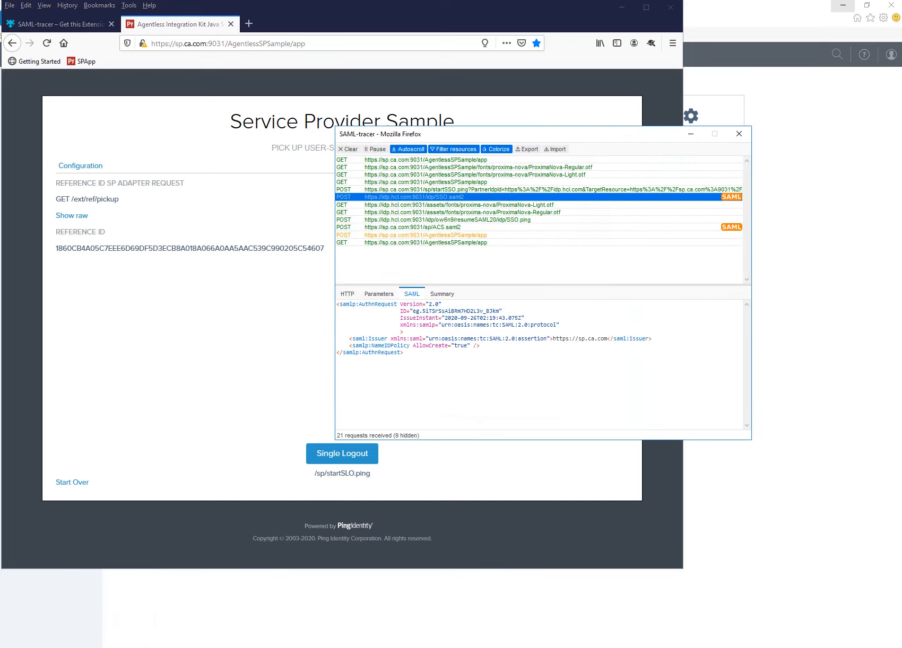
left_click(419, 227)
left_click(419, 235)
left_click(298, 313)
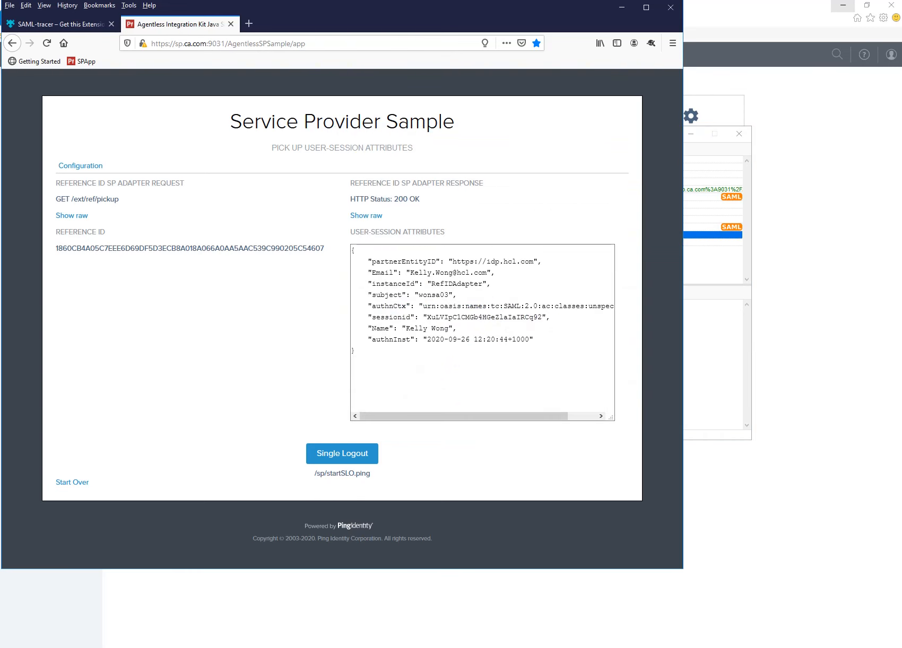
Clear the last hour of Firefox history, cookies, logins and cache, then bring Notepad++ forward.
left_click(67, 6)
left_click(104, 29)
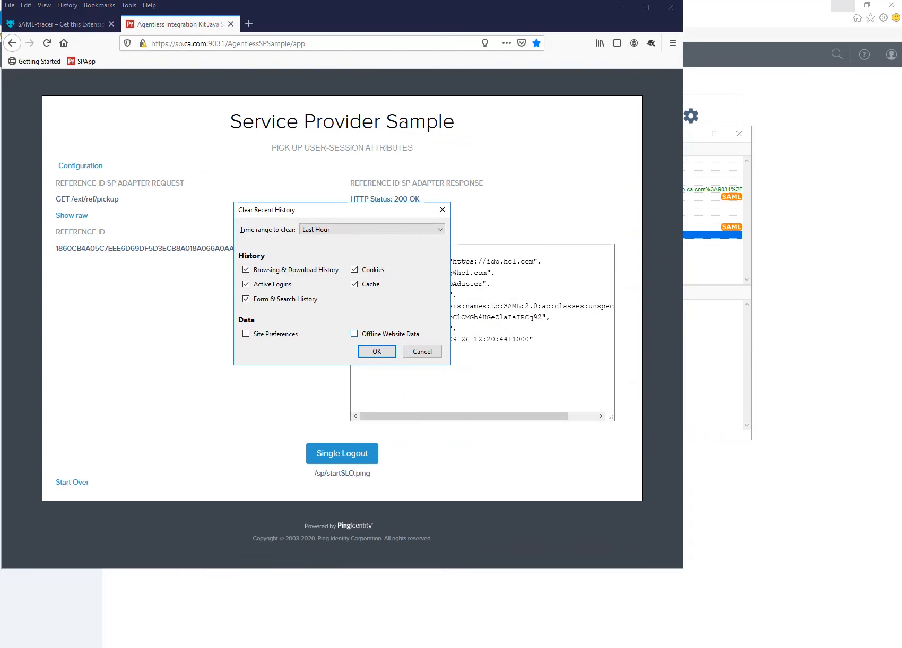
key("Return")
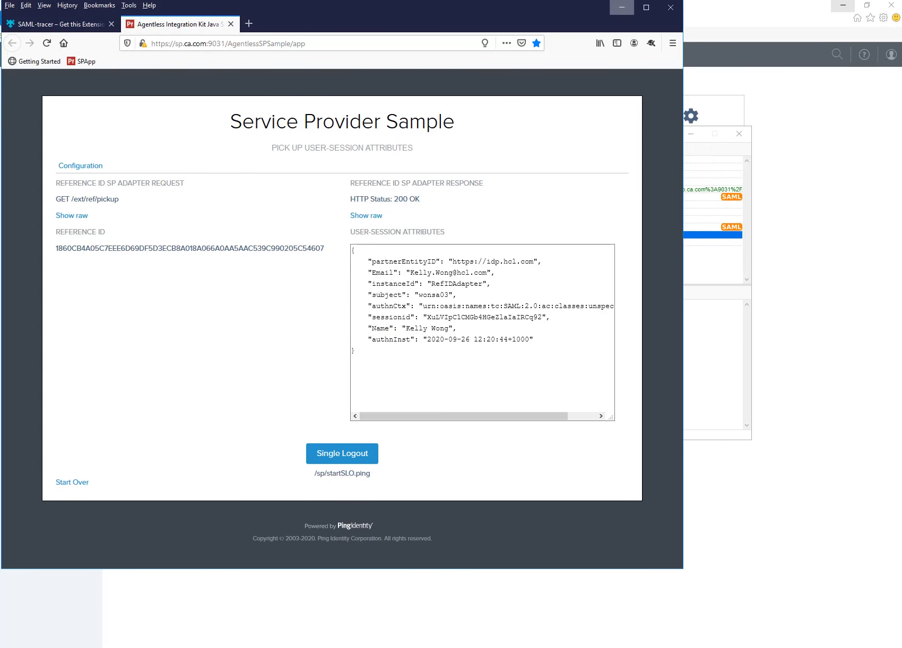
left_click(622, 7)
key("alt+Tab")
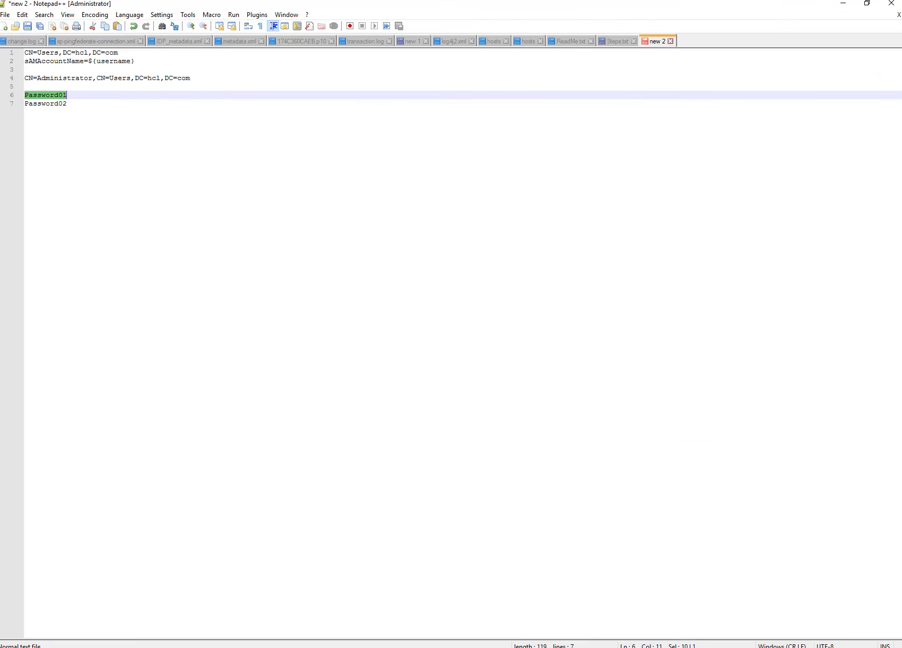
Switch to Steps.txt and highlight the Step 1 and Step 2 lines of the plan.
left_click(617, 41)
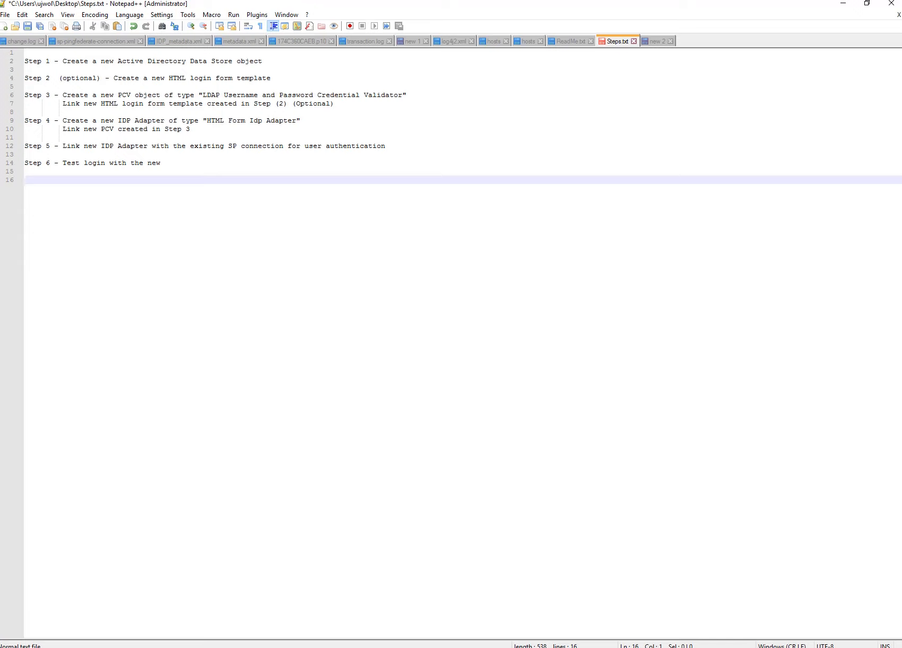
left_click(67, 61)
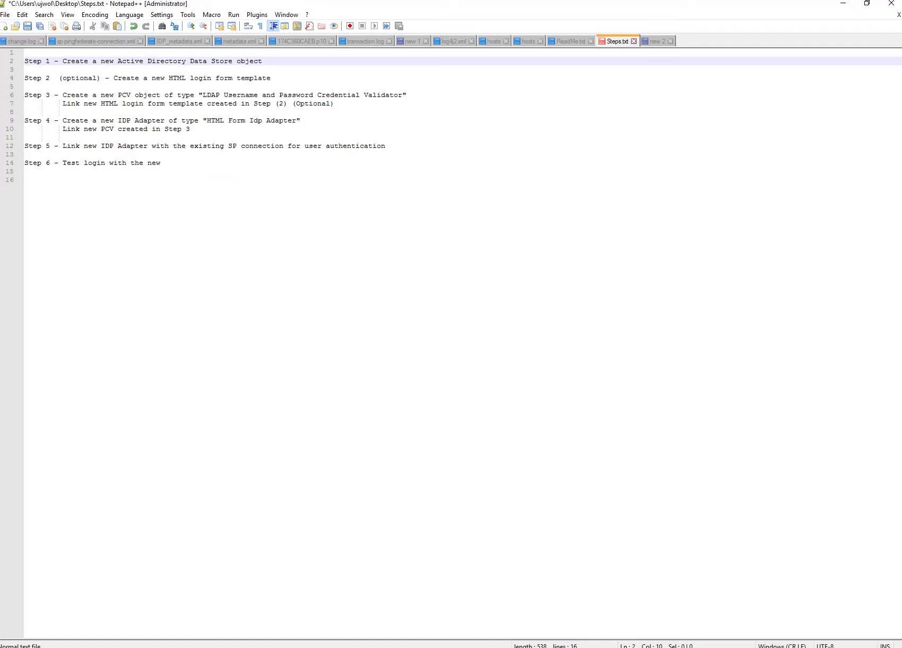
left_click_drag(62, 62, 262, 61)
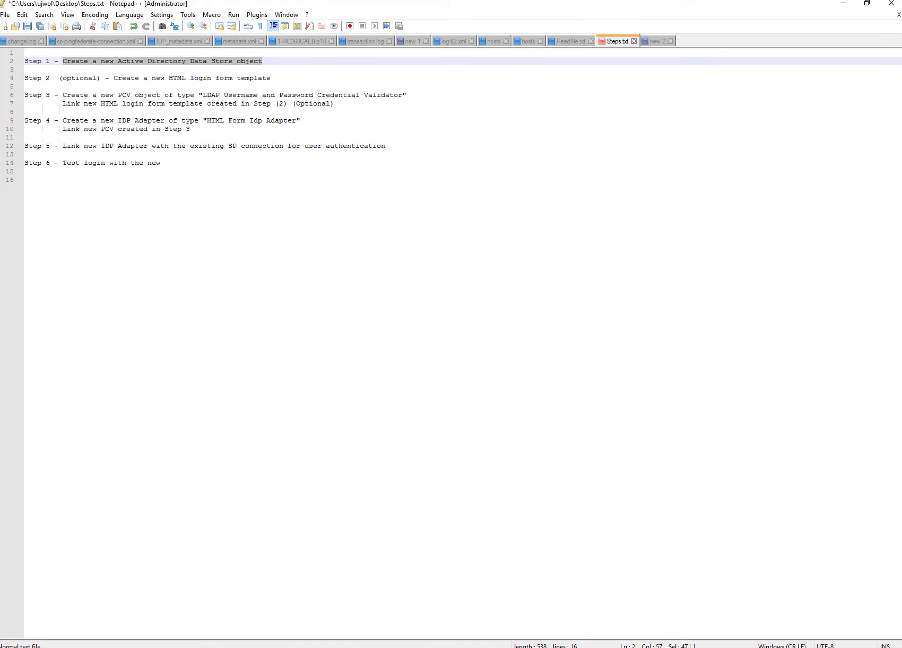
left_click_drag(59, 78, 270, 78)
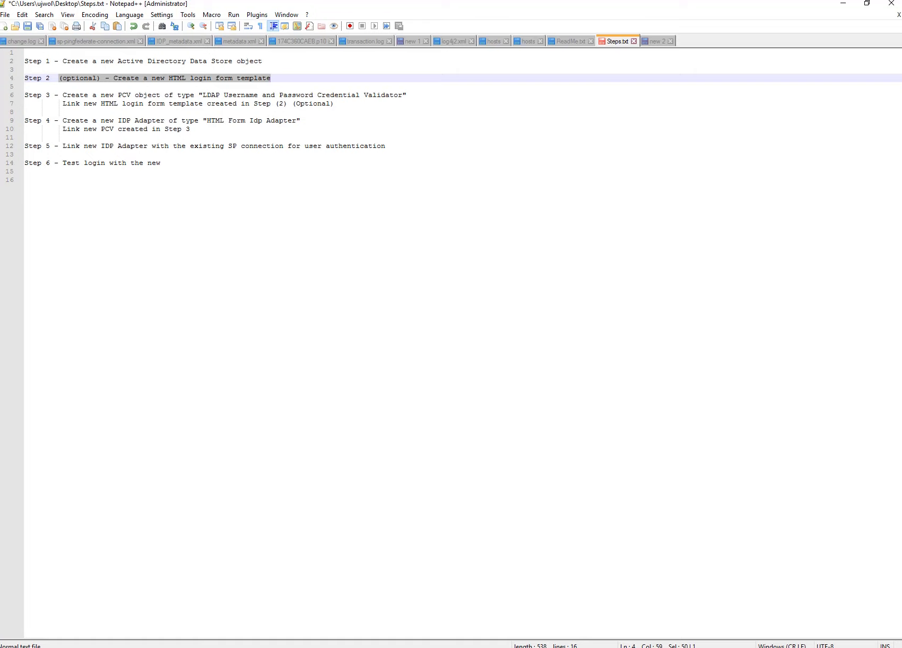
Reload the SP sample app and start SSO to reach an empty IdP Sign On page, then minimize Firefox.
mouse_move(167, 642)
left_click(105, 605)
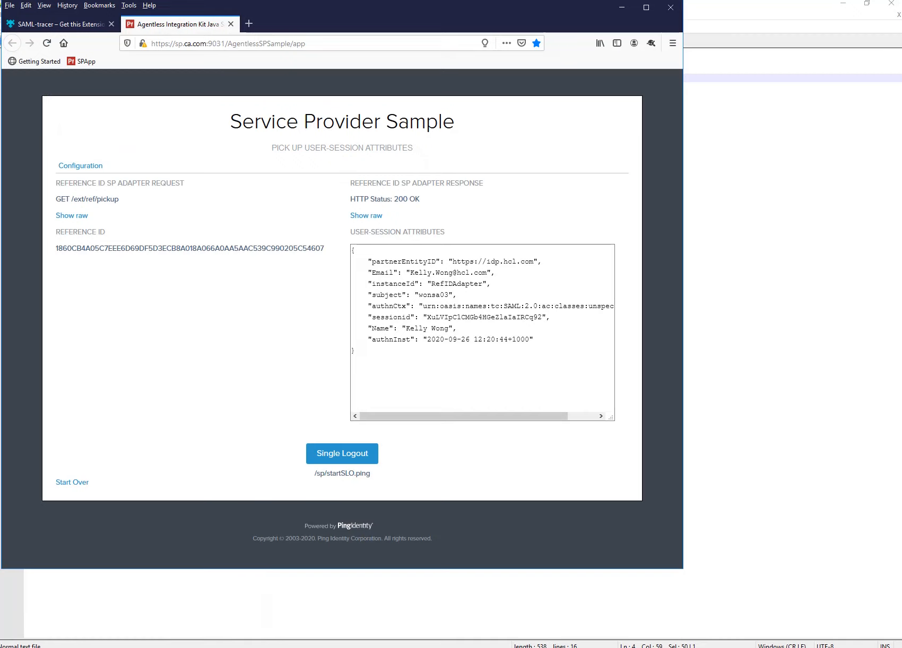
left_click(81, 61)
left_click(343, 200)
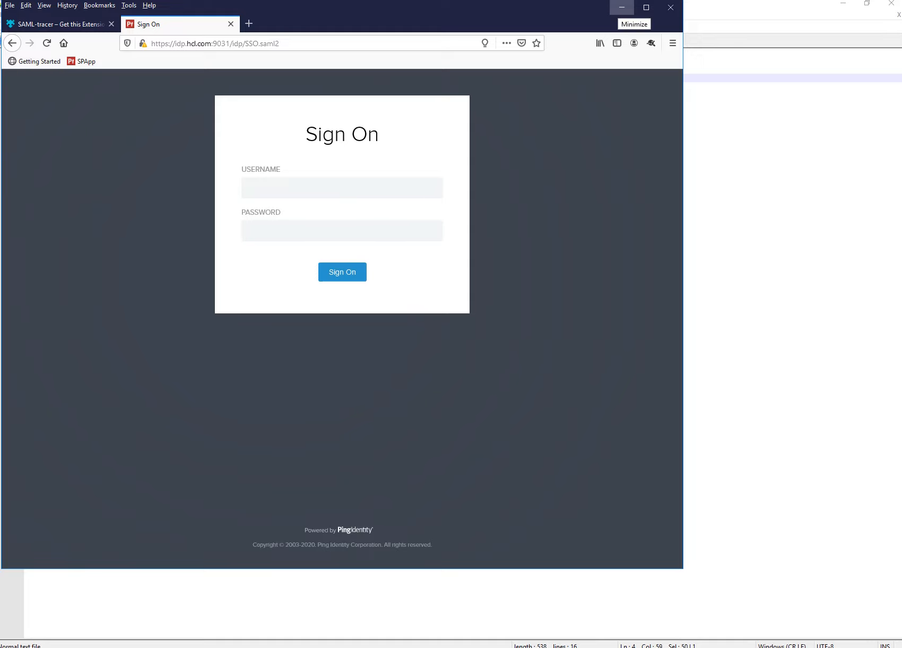
left_click(622, 7)
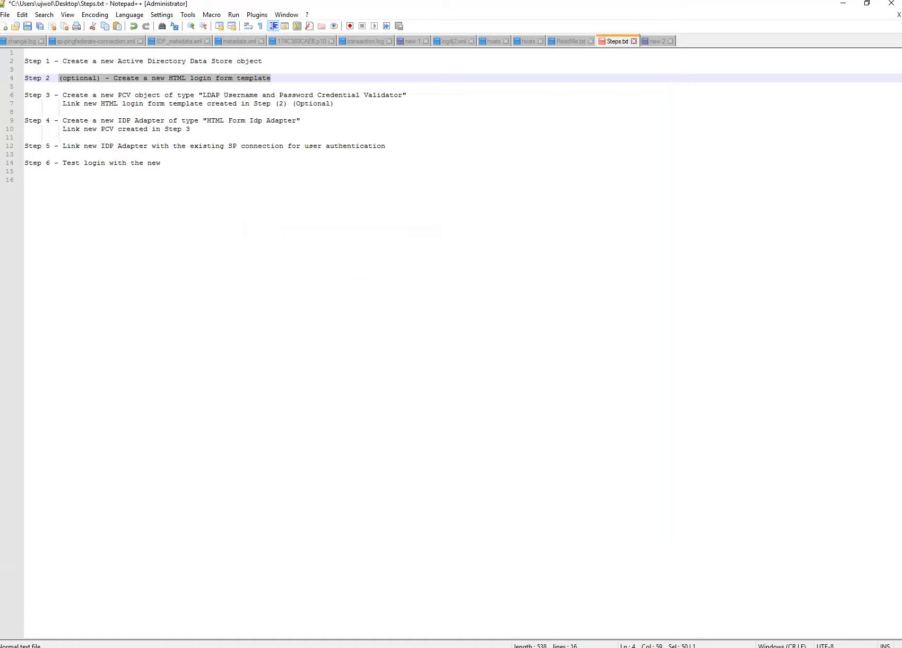
Walk through Step 2's login template and Step 3's PCV and link-template lines.
left_click_drag(271, 78, 24, 79)
left_click_drag(62, 95, 338, 112)
left_click(338, 112)
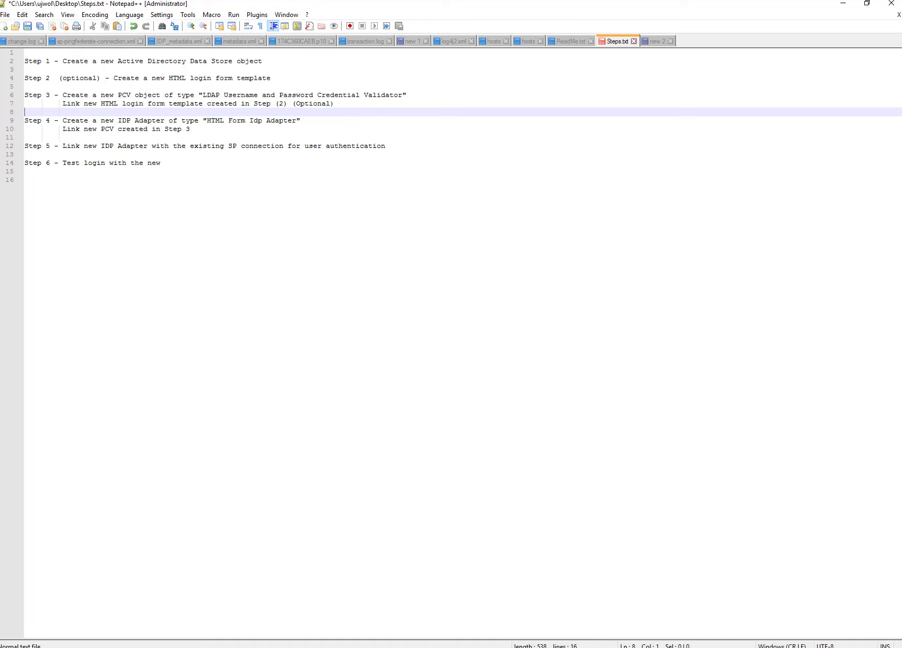
left_click_drag(272, 78, 113, 78)
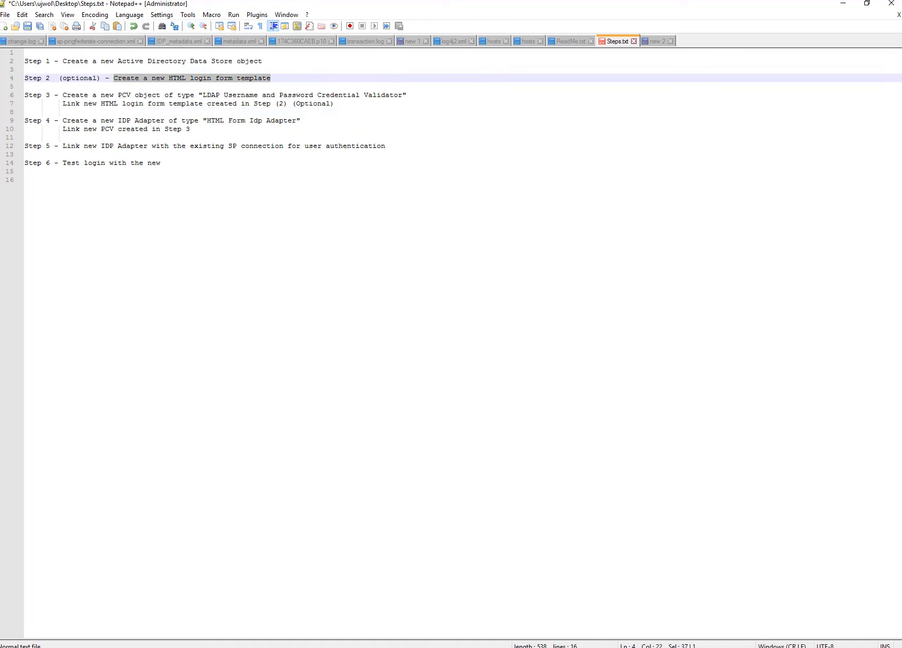
left_click_drag(63, 103, 335, 104)
left_click(25, 180)
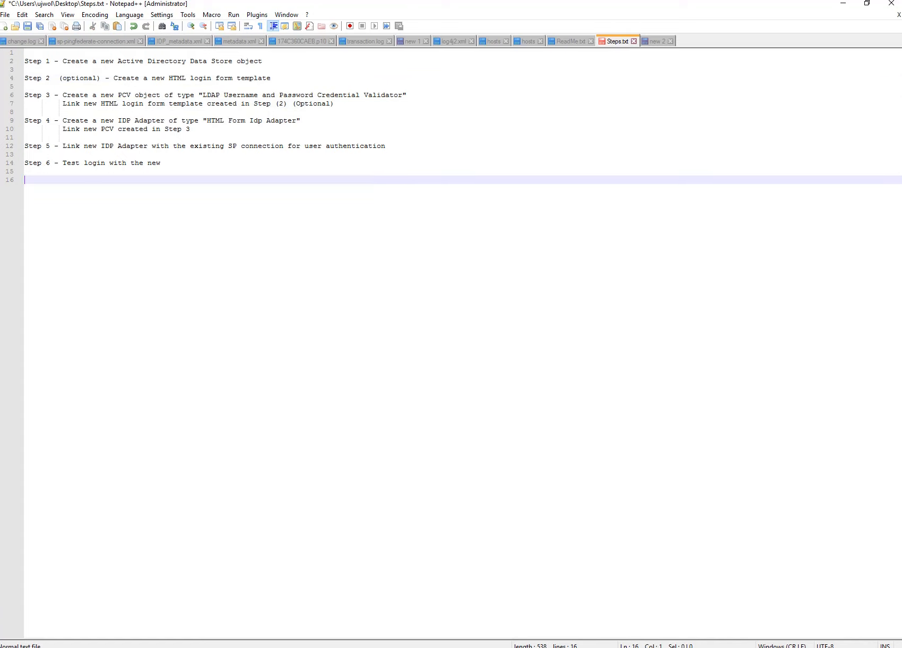
Go over Step 4, creating an HTML Form Idp Adapter linked to the PCV.
left_click_drag(63, 120, 203, 120)
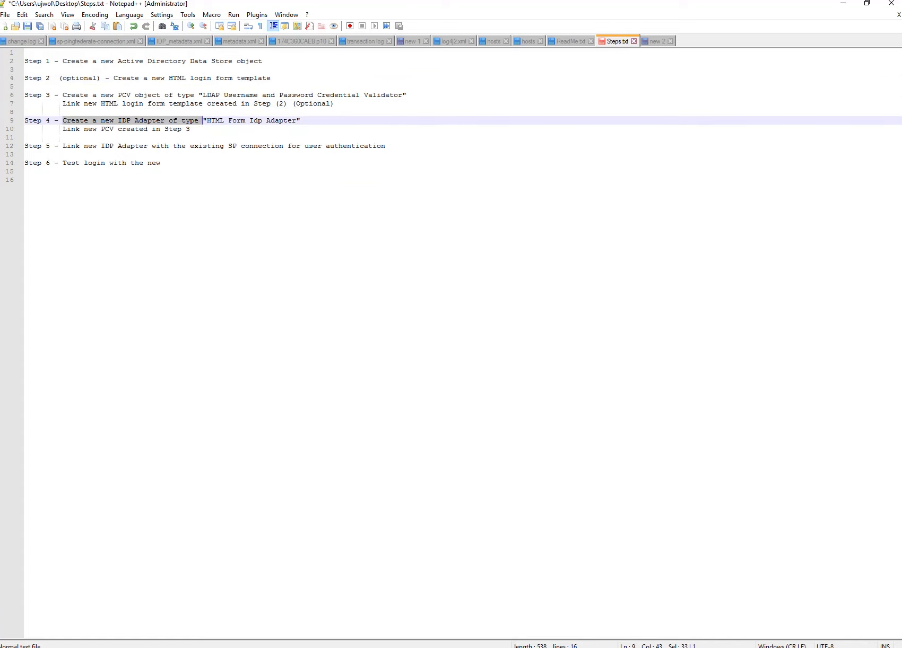
left_click(207, 120)
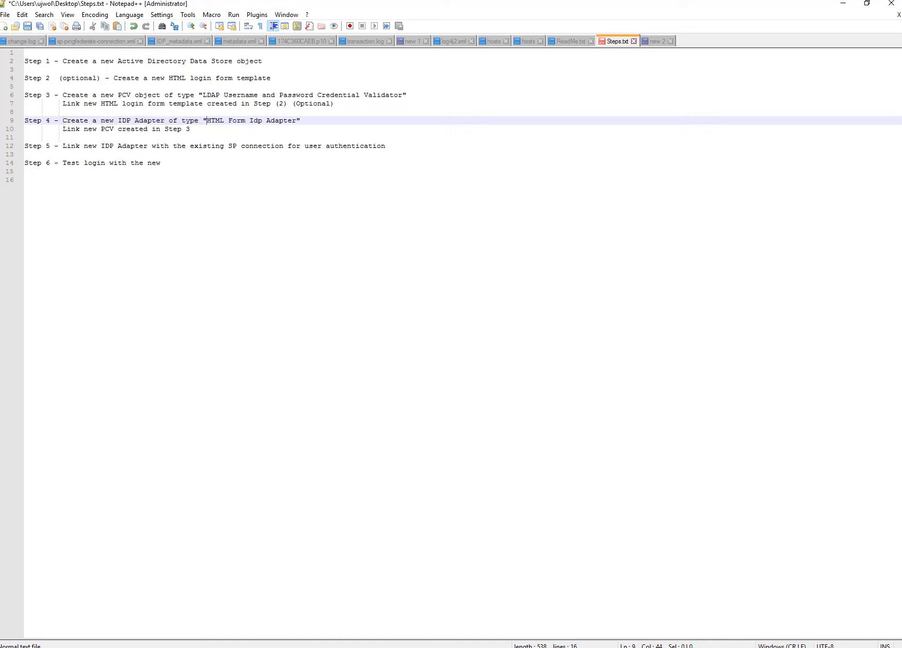
left_click_drag(207, 121, 296, 120)
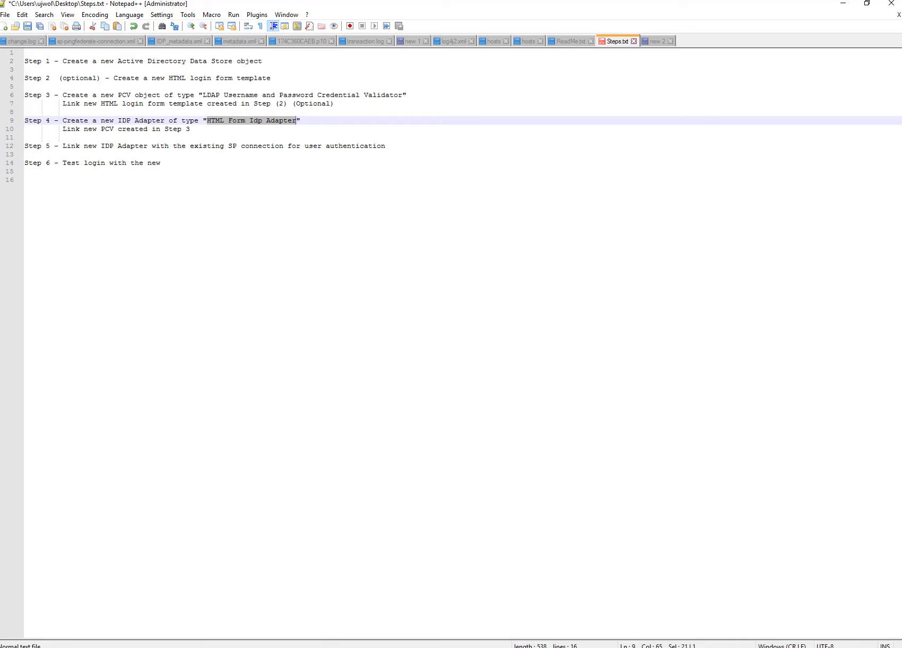
left_click_drag(63, 95, 284, 103)
left_click_drag(64, 137, 118, 121)
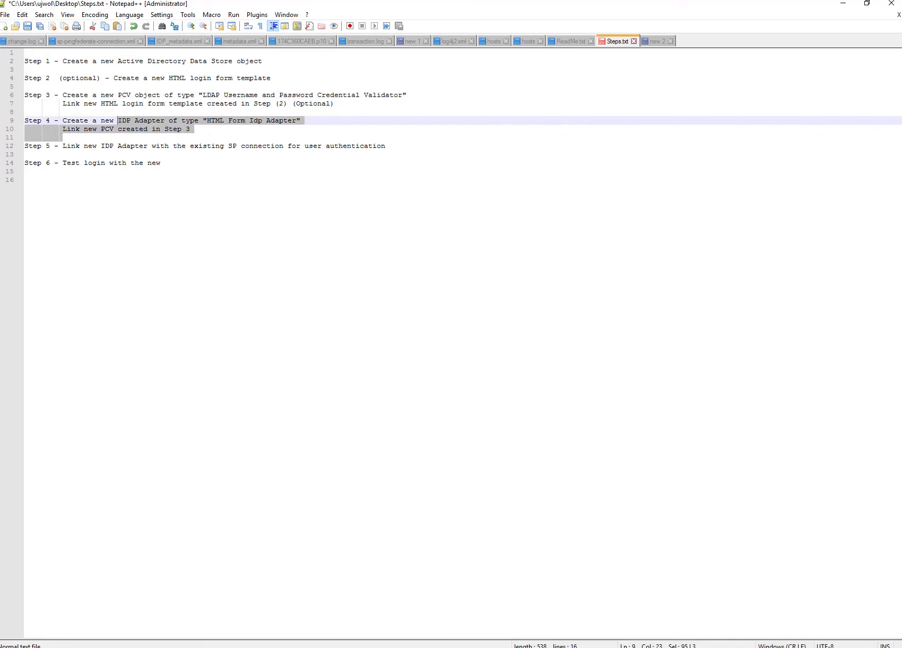
left_click(63, 138)
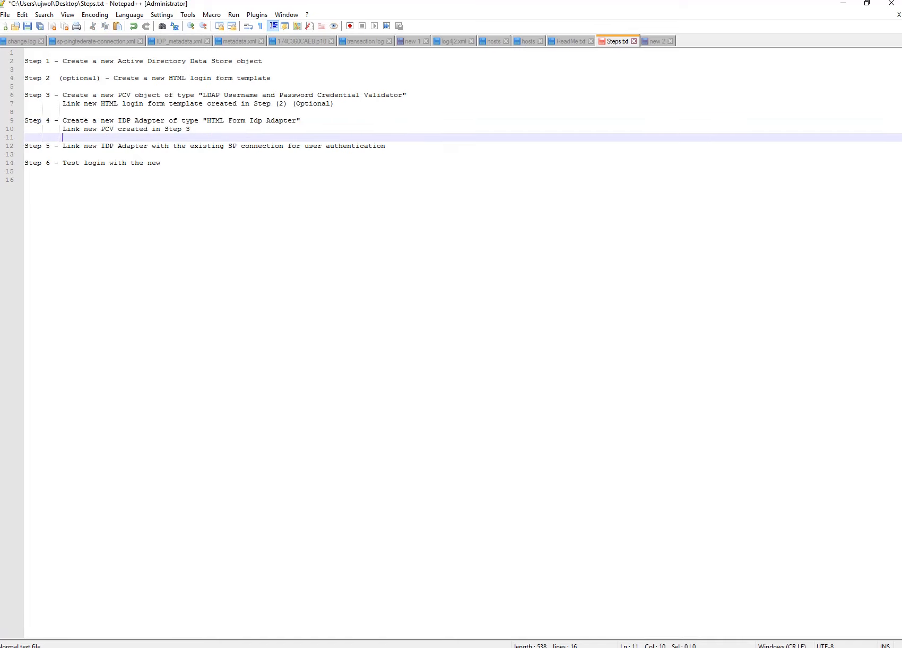
Go over Step 5, linking the adapter to the SP connection for authentication.
left_click_drag(63, 146, 103, 146)
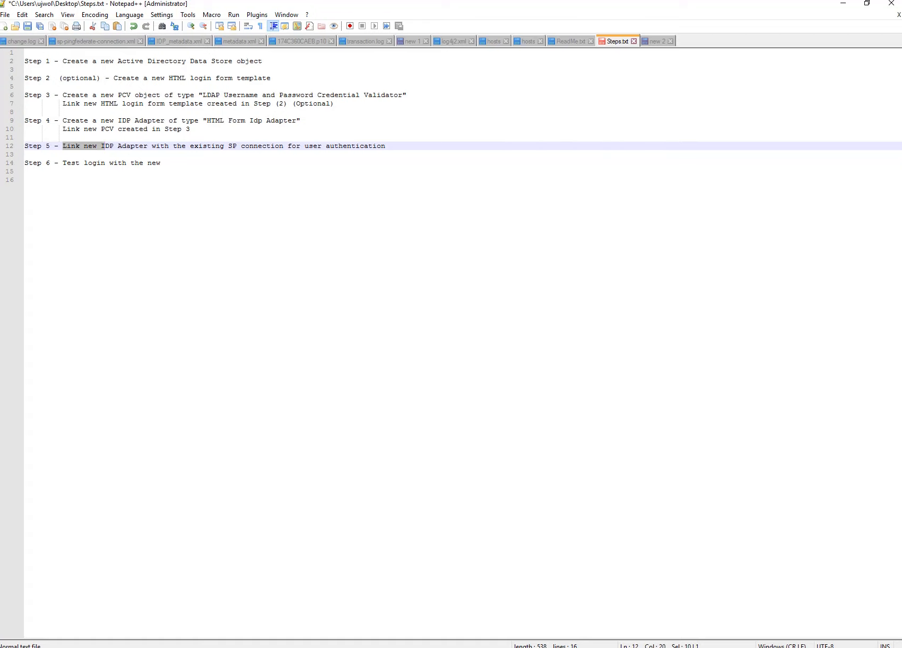
left_click_drag(234, 146, 24, 155)
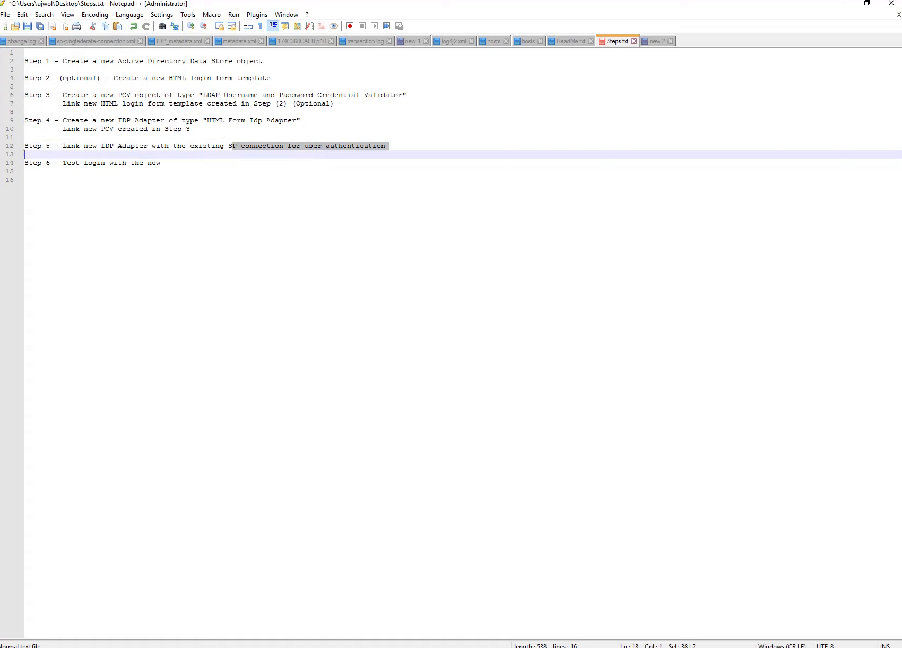
left_click(25, 155)
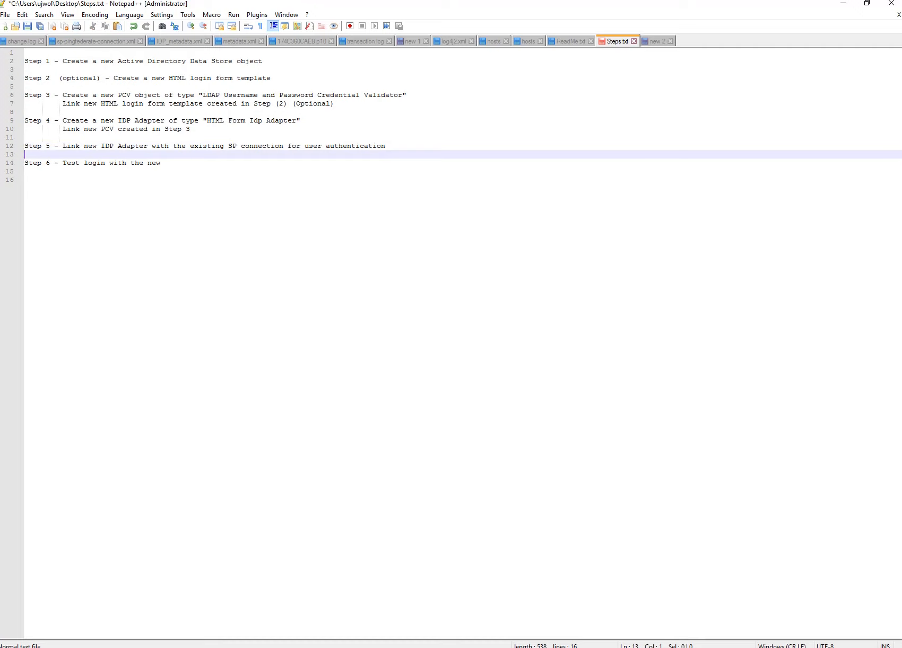
key("shift+Left")
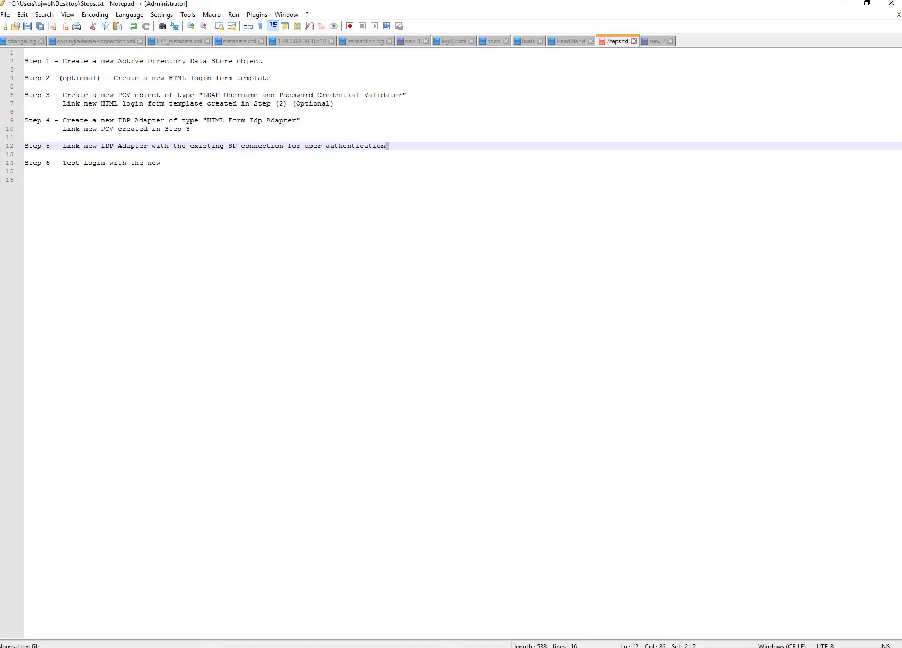
double_click(386, 146)
left_click_drag(386, 146, 228, 146)
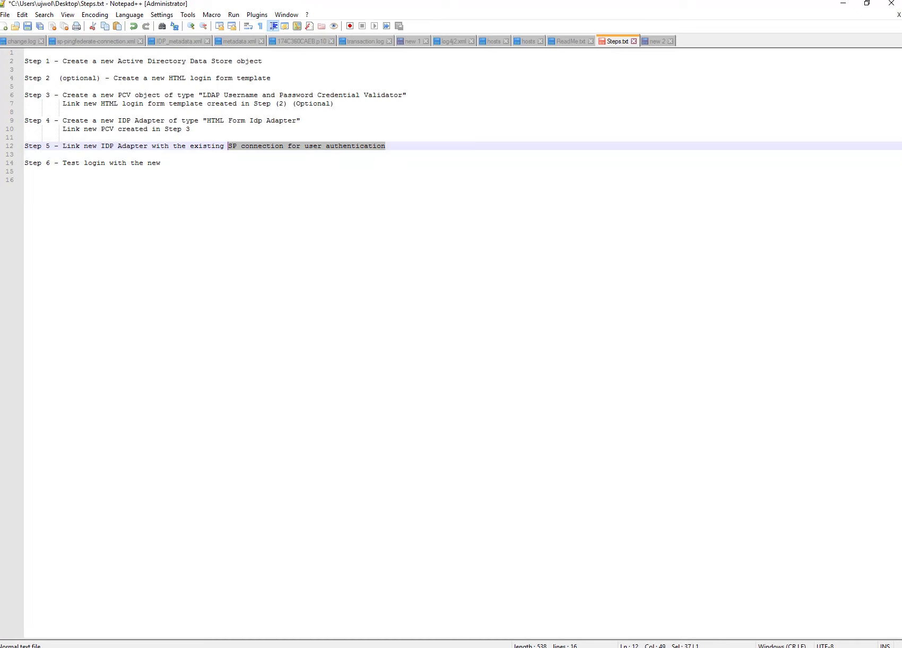
Recap steps 1 to 6, highlight Step 1's data store task, and switch to the PingFederate console.
left_click_drag(167, 163, 25, 53)
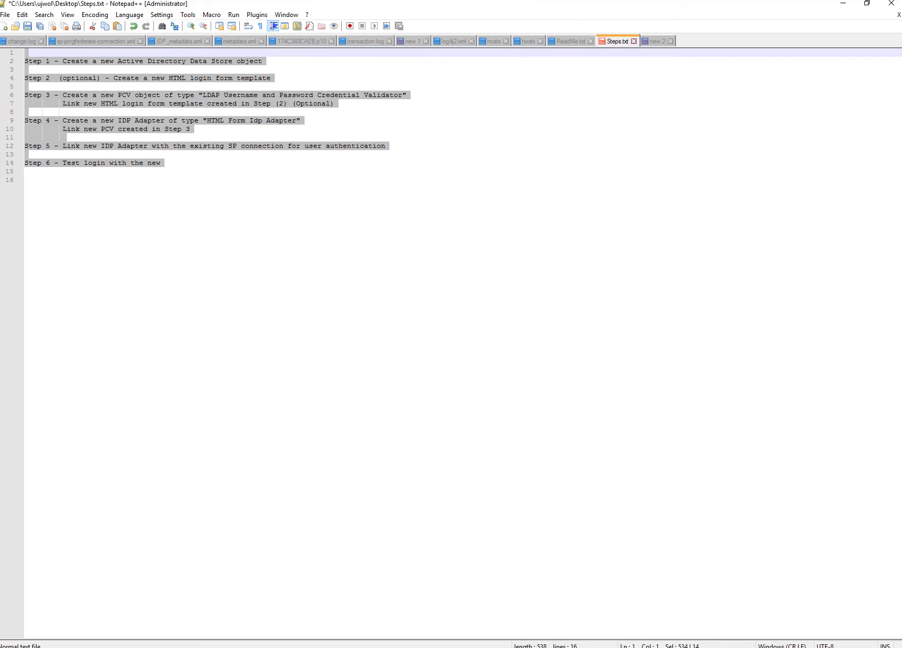
left_click(25, 180)
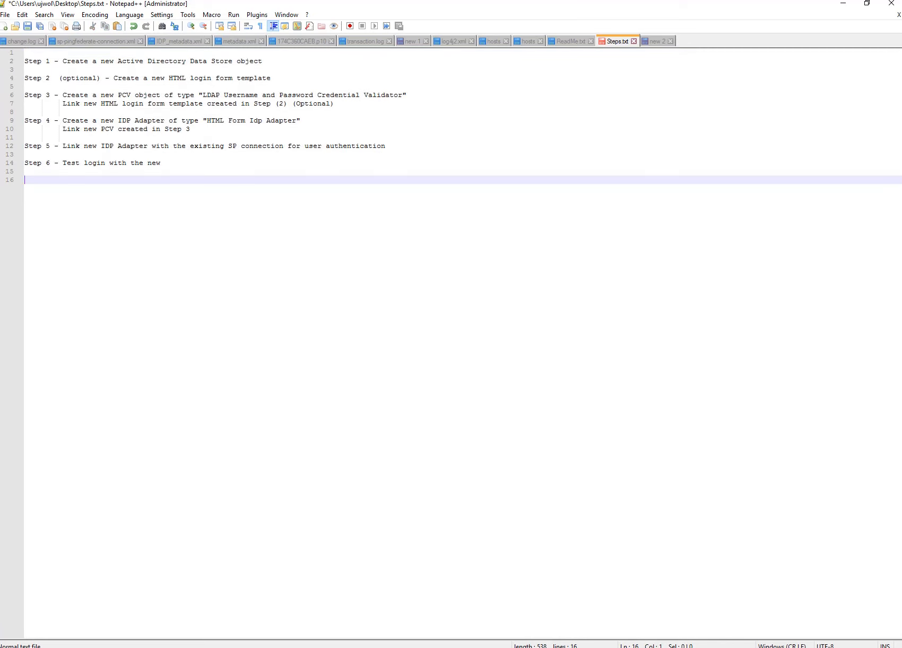
left_click_drag(59, 61, 262, 61)
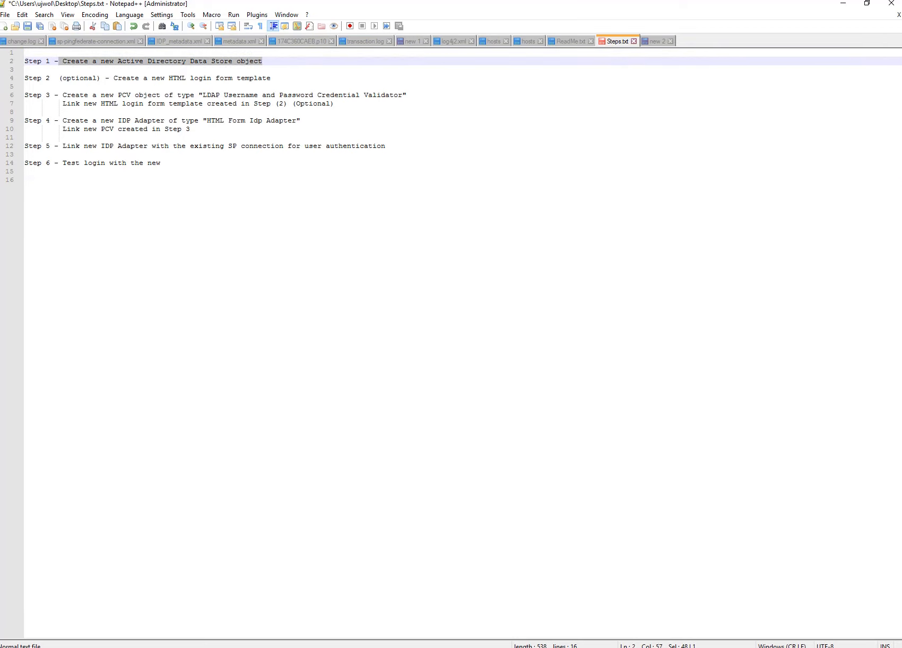
key("alt+Tab")
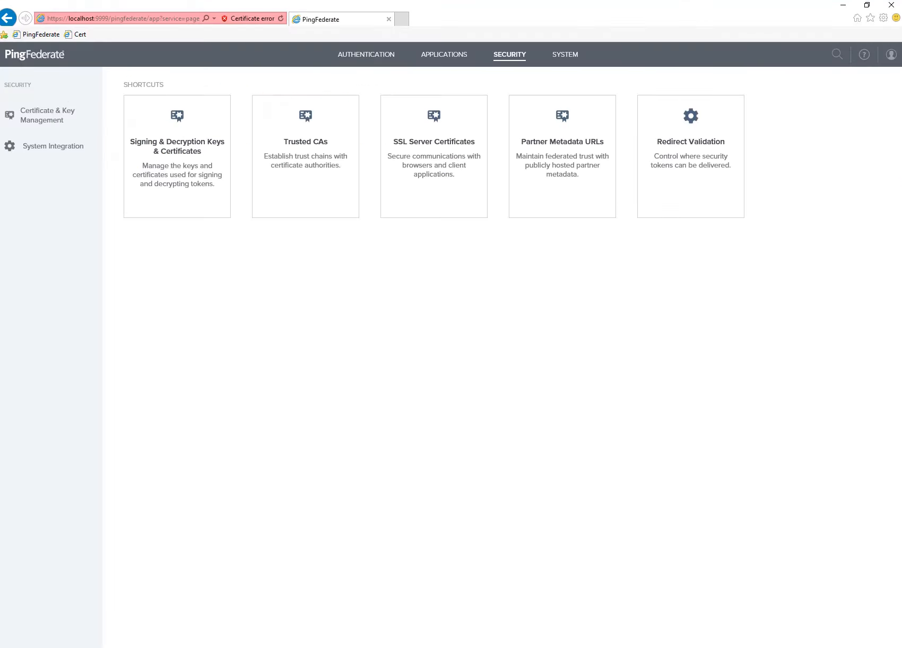
Under System > Data Stores, add Directory (LDAP) store 'ping1AD' and enter hostname 'ping1'.
left_click(366, 54)
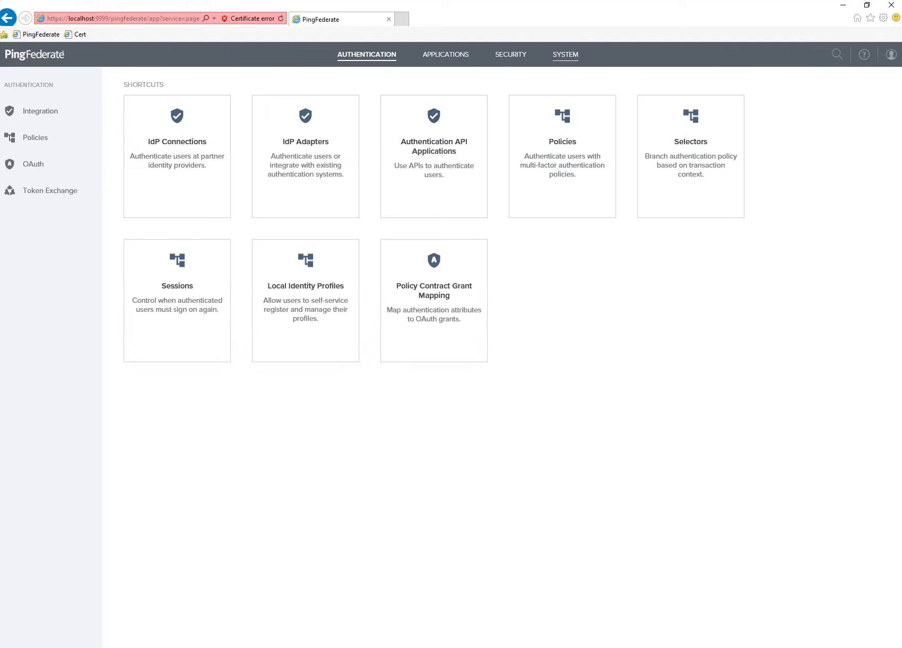
left_click(565, 54)
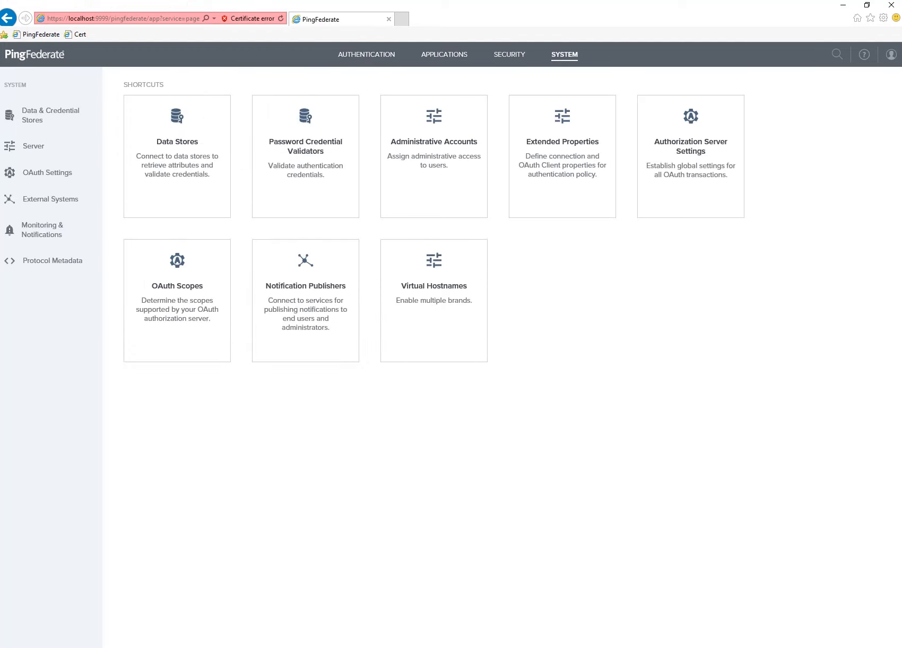
left_click(177, 154)
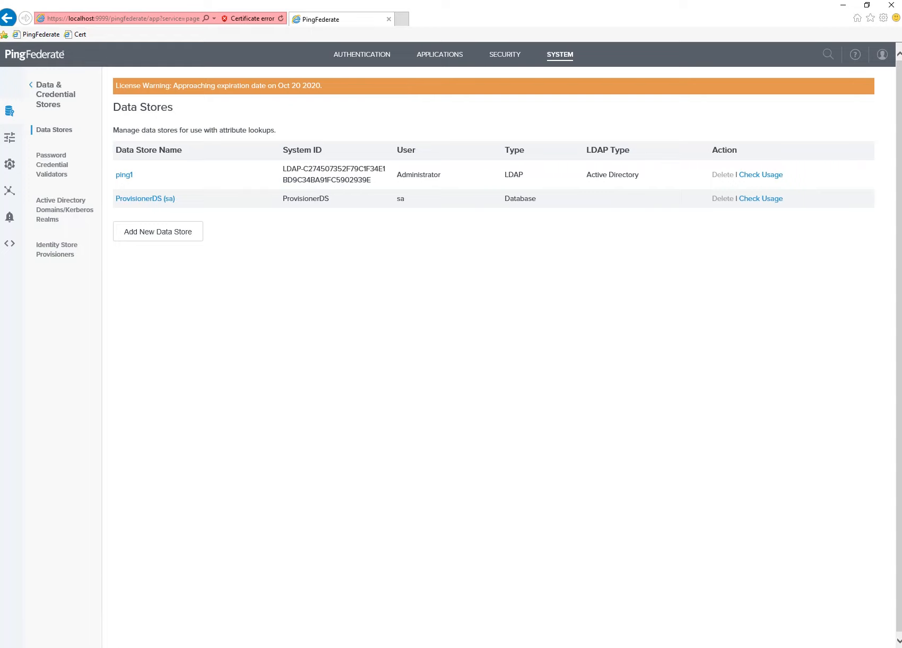
left_click(158, 231)
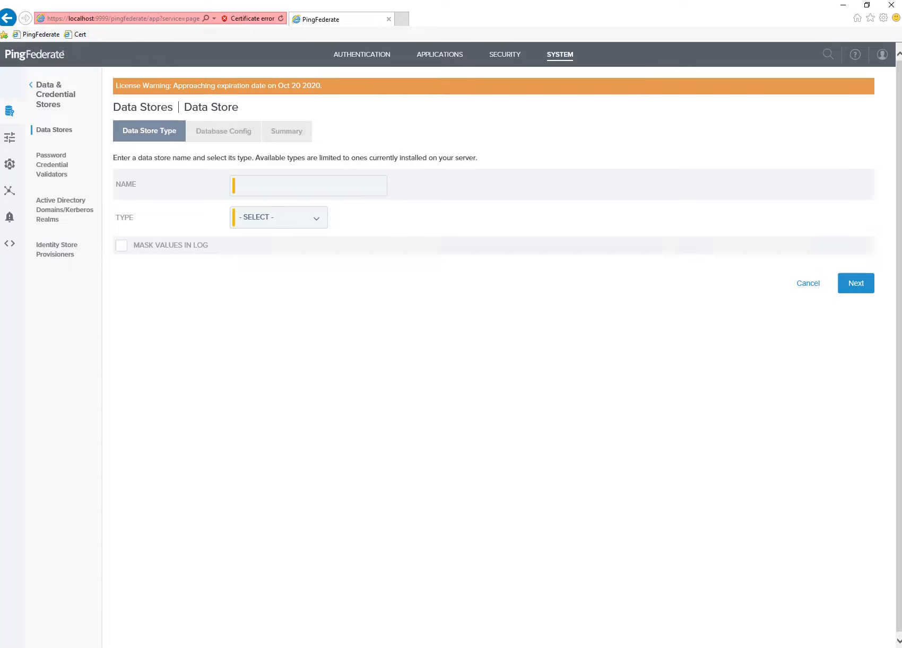
type("ping1AD")
left_click(278, 217)
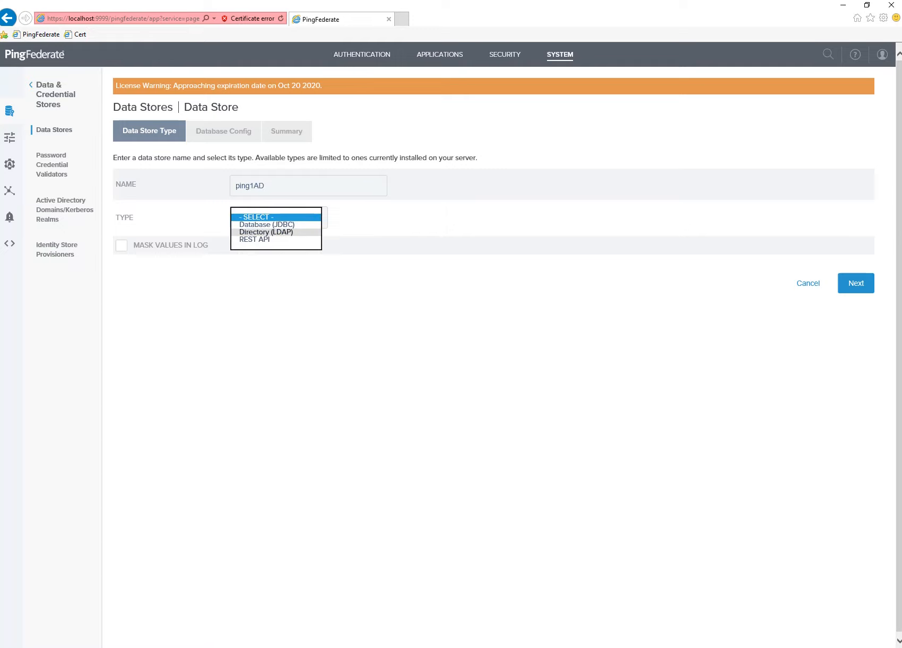
left_click(265, 232)
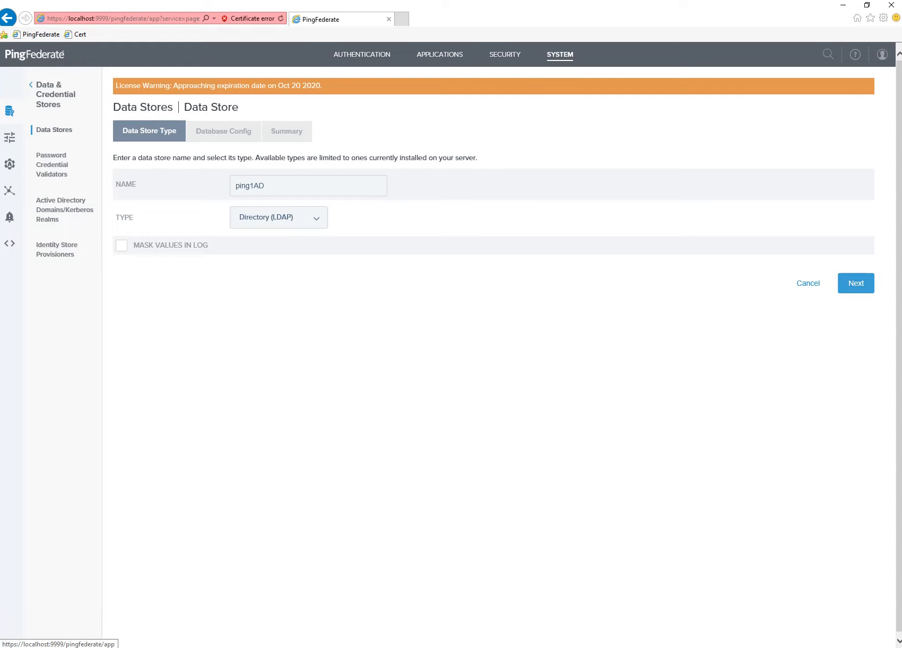
left_click(856, 283)
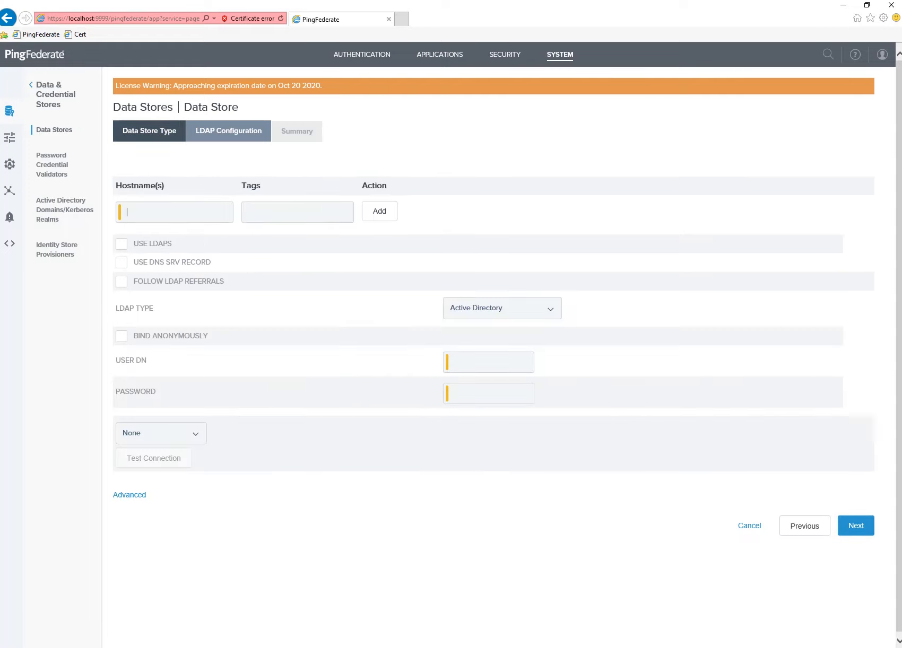
type("ping1")
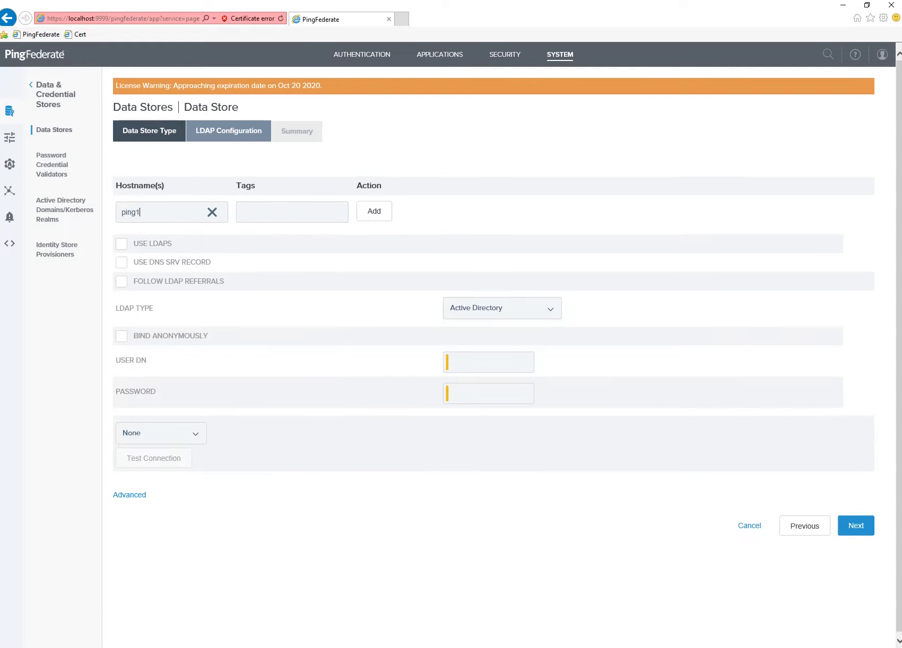
key("Tab")
Copy the administrator user DN from the 'new 2' notes, then hide Notepad++ to return to the form.
key("alt+Tab")
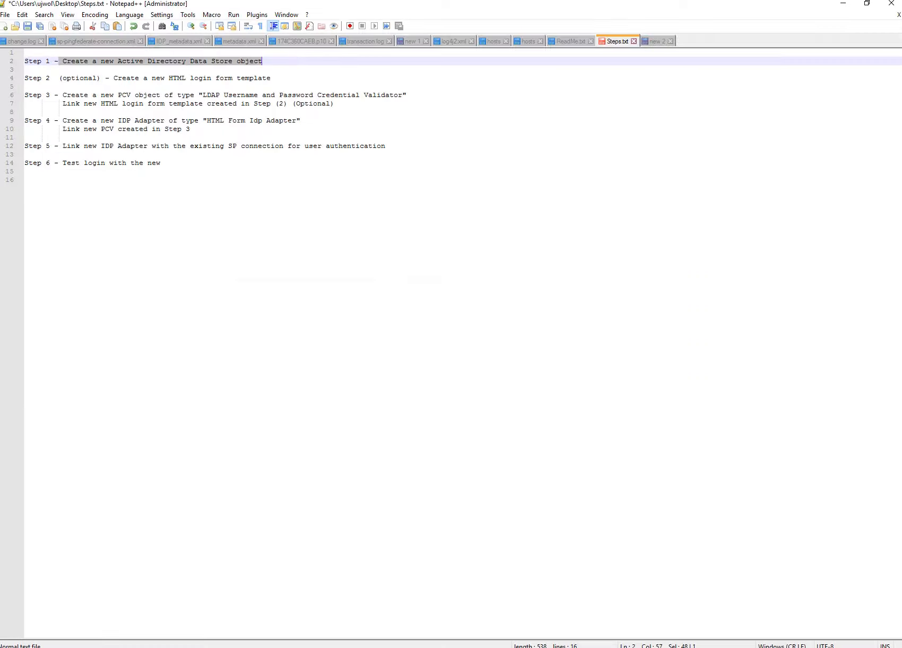
left_click(657, 41)
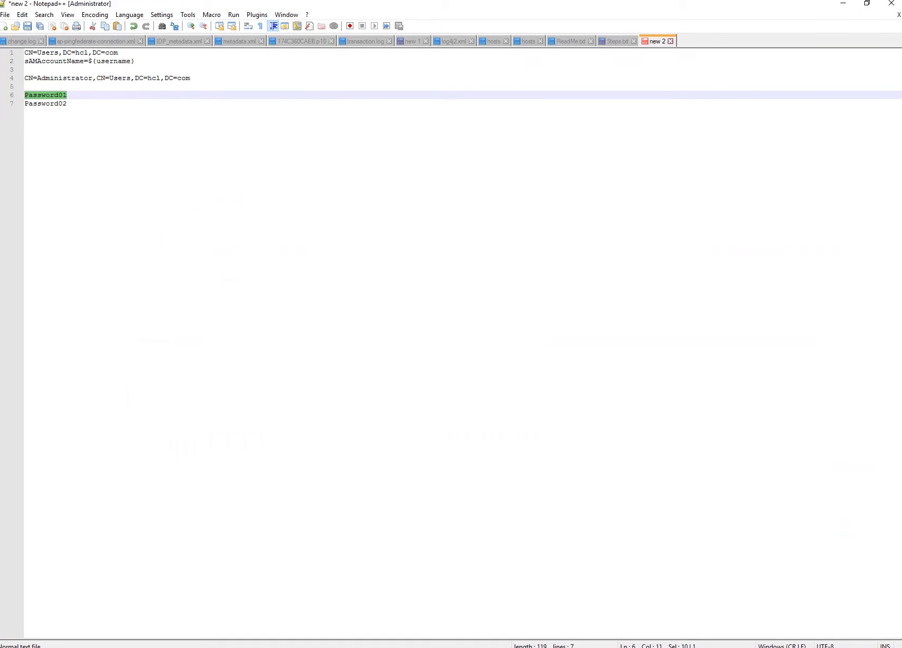
left_click_drag(190, 78, 24, 78)
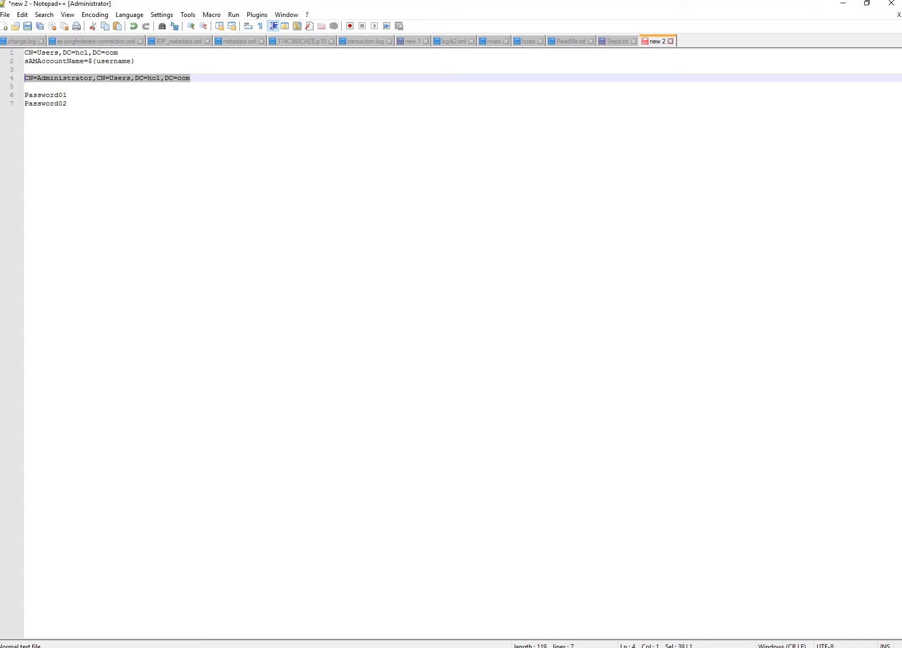
left_click(843, 4)
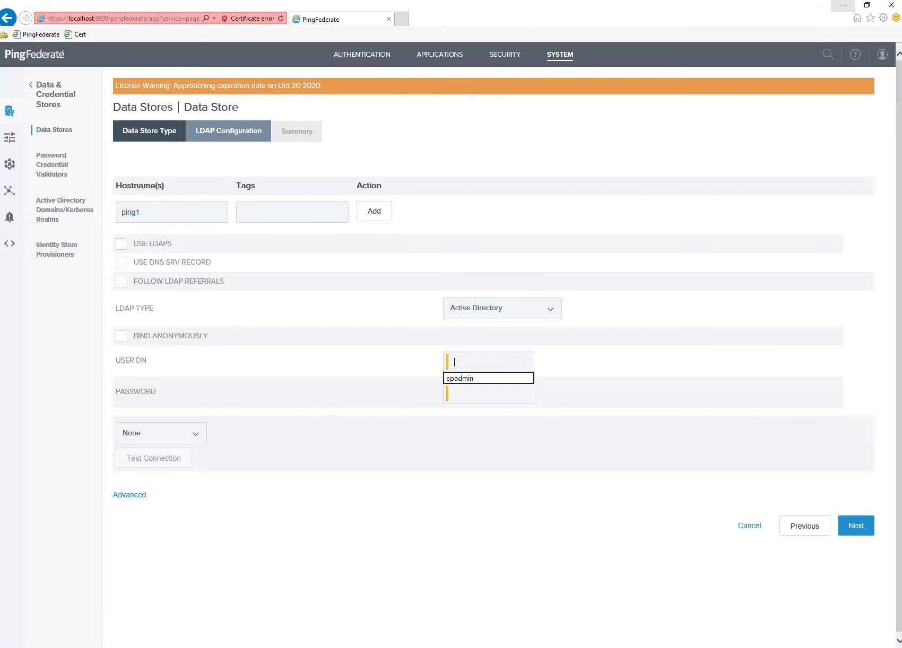
Paste the administrator DN as the bind User DN and enter the bind password.
key("ctrl+v")
left_click(476, 394)
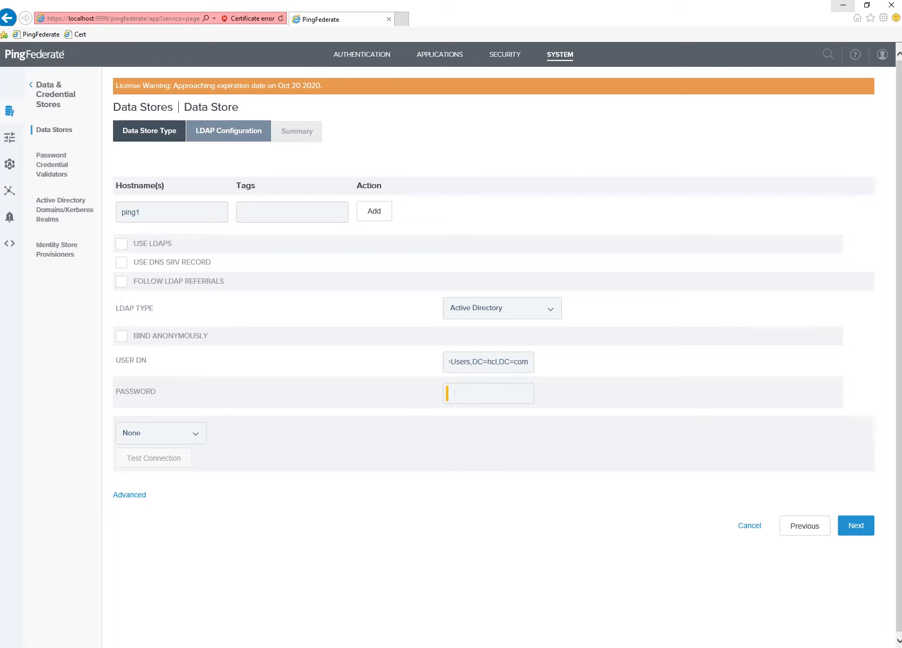
type("••••••••••")
key("Tab")
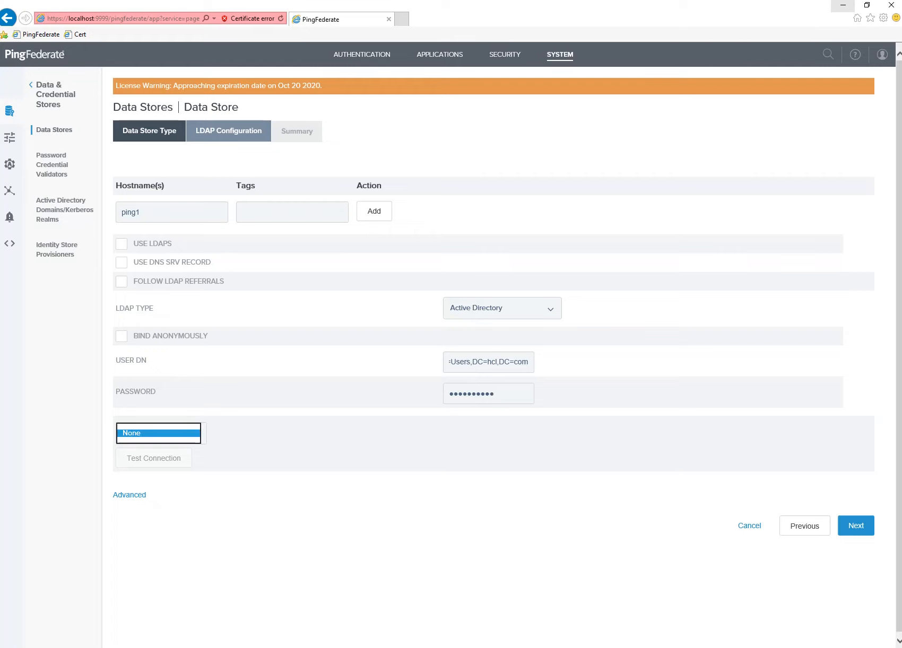
key("Escape")
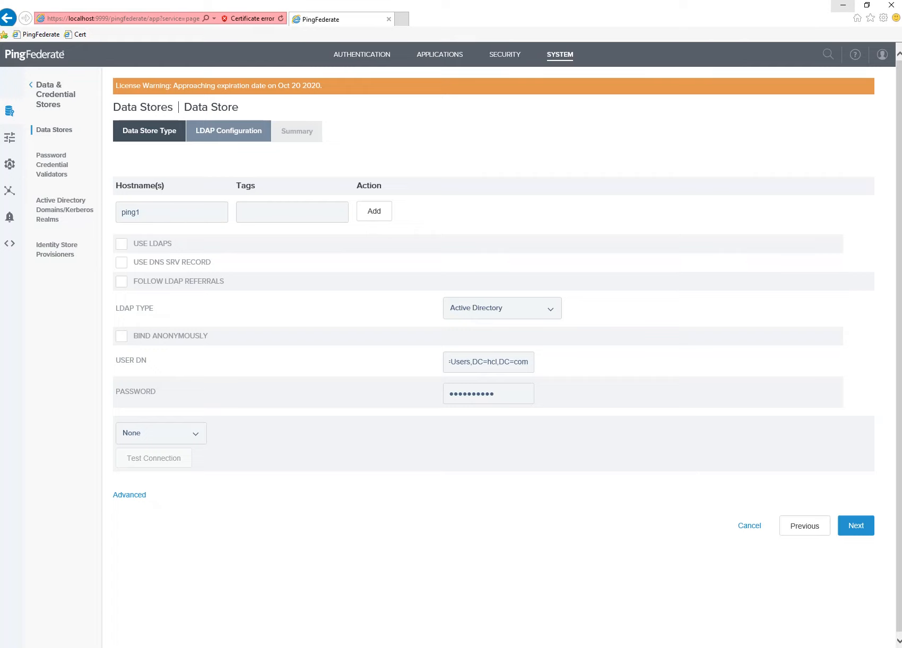
left_click(855, 526)
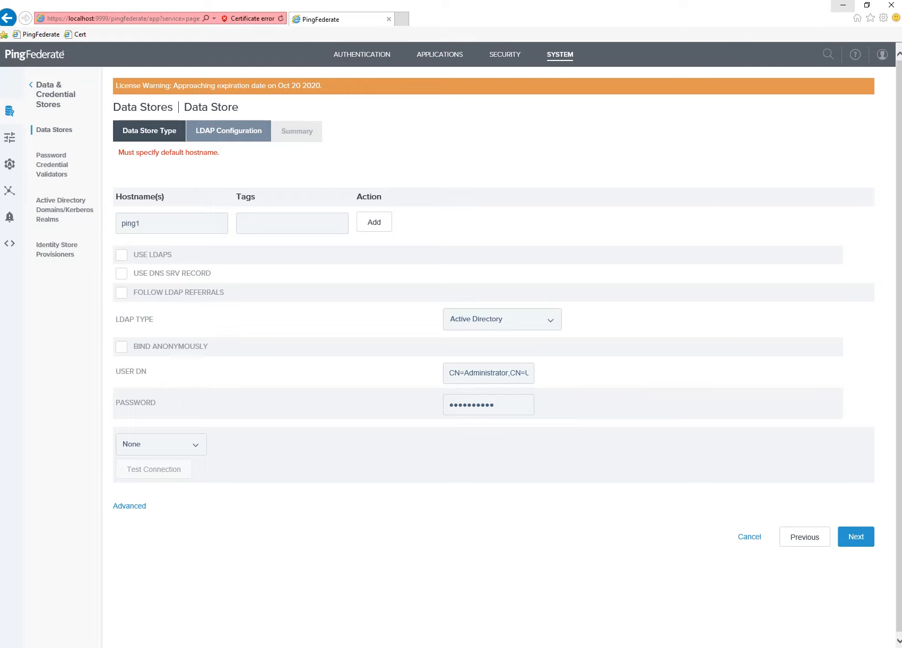
Add ping1 as a hostname, pass the connection test, and continue to the summary.
left_click(146, 224)
left_click(374, 222)
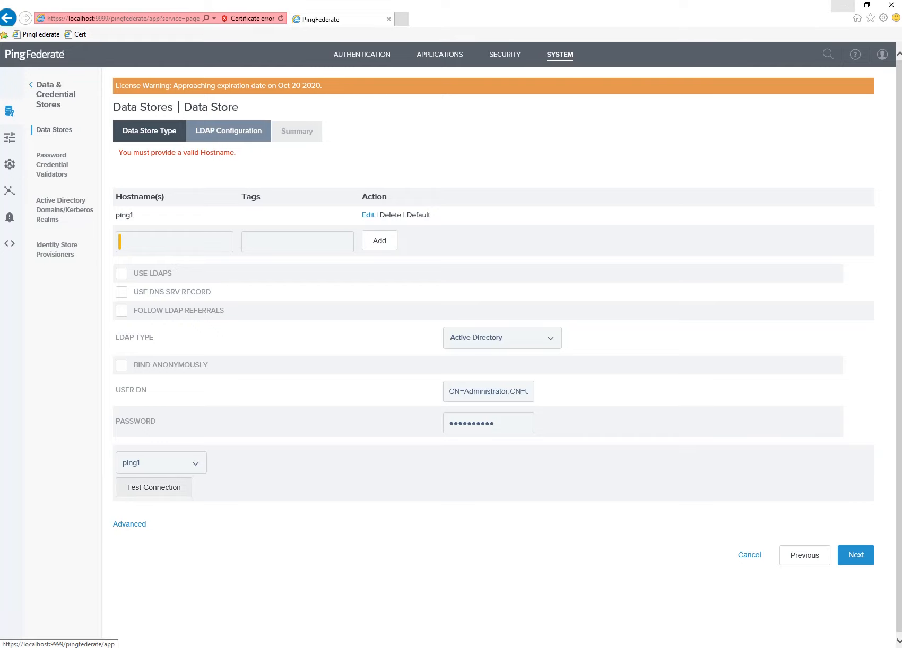
left_click(153, 487)
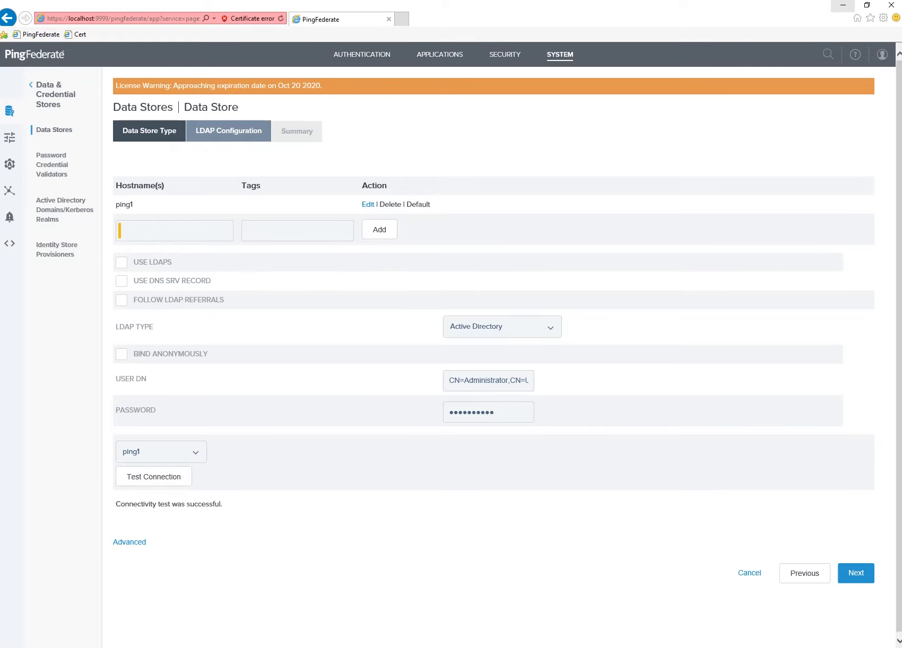
left_click_drag(116, 505, 221, 505)
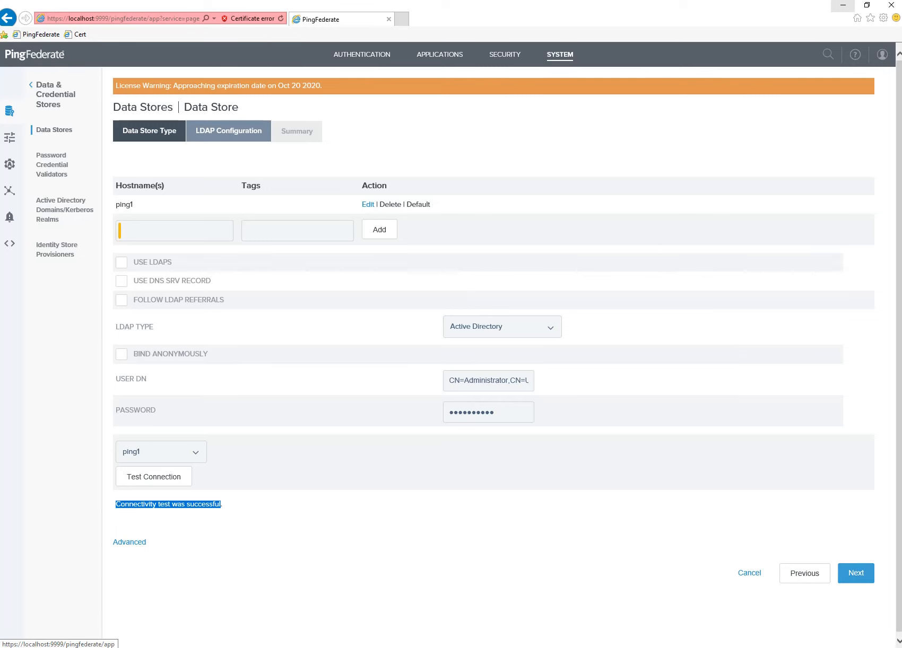
left_click(856, 573)
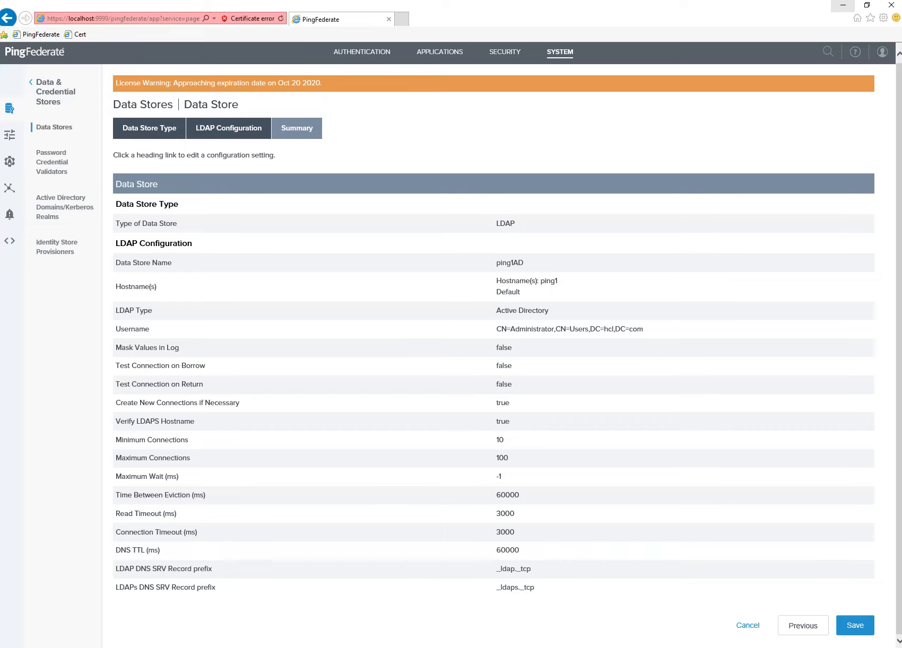
Save the ping1AD data store, then minimize the browser to return to the step notes.
left_click(855, 625)
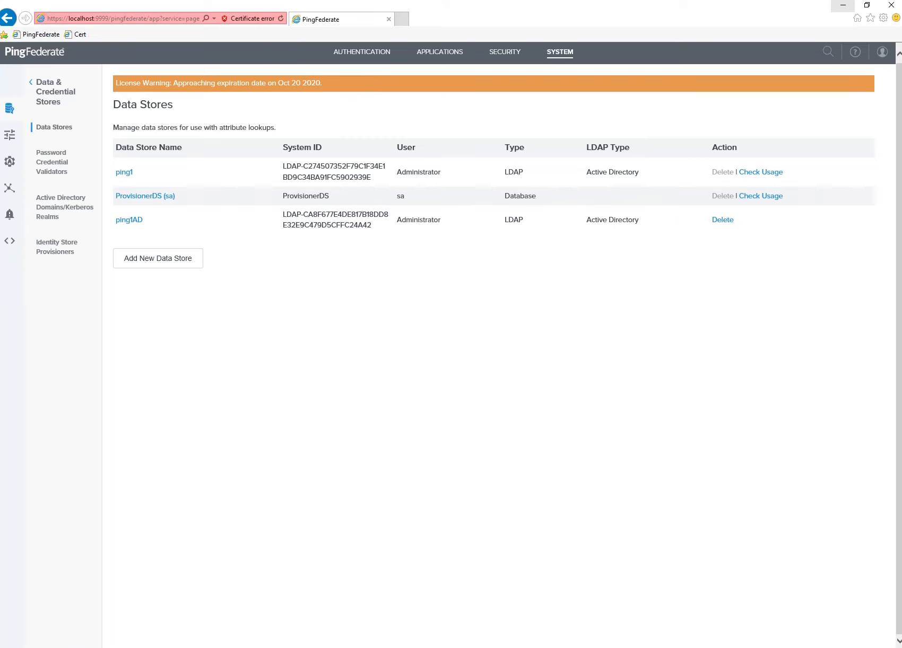
left_click(842, 5)
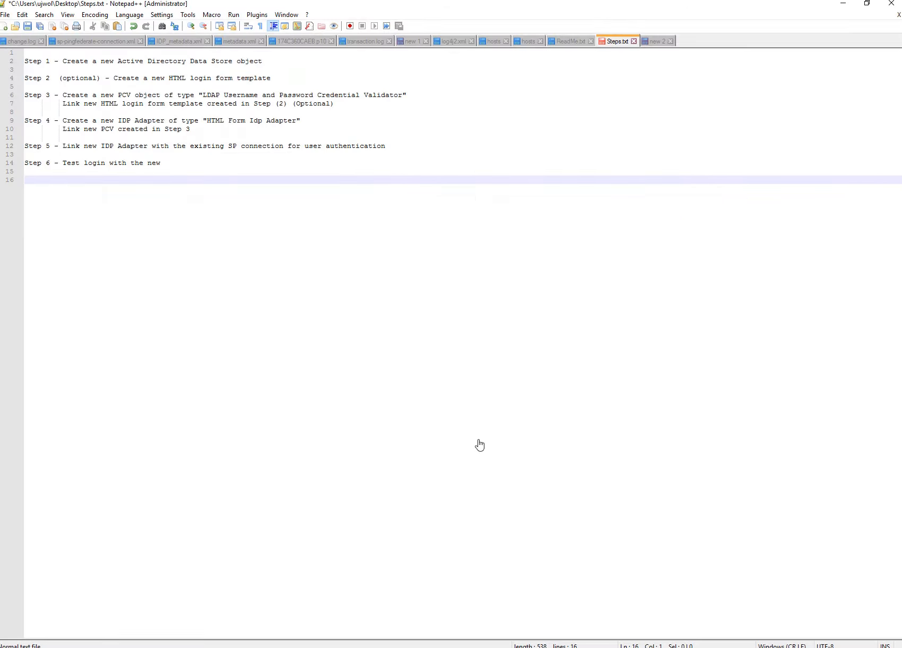
Highlight Step 2's HTML login template task and bring up the pingfederate\server\default\conf folder.
left_click(288, 71)
left_click_drag(291, 80, 20, 81)
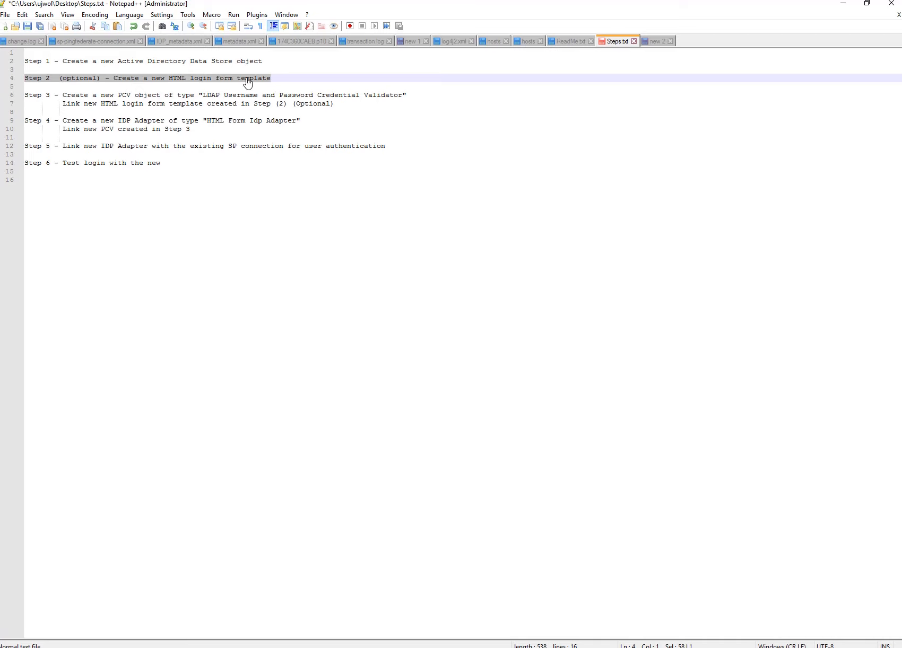
left_click(121, 644)
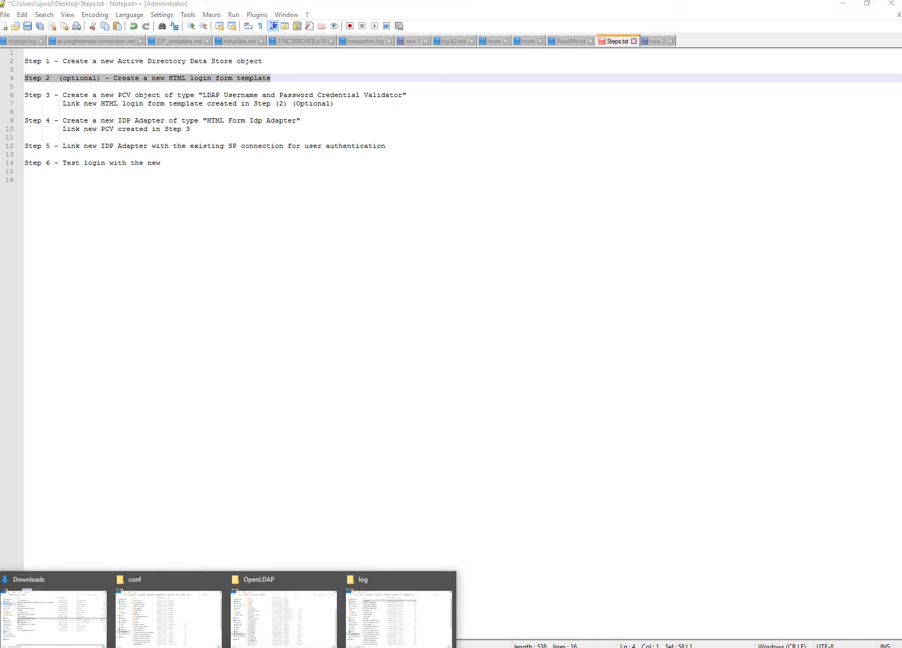
left_click(179, 618)
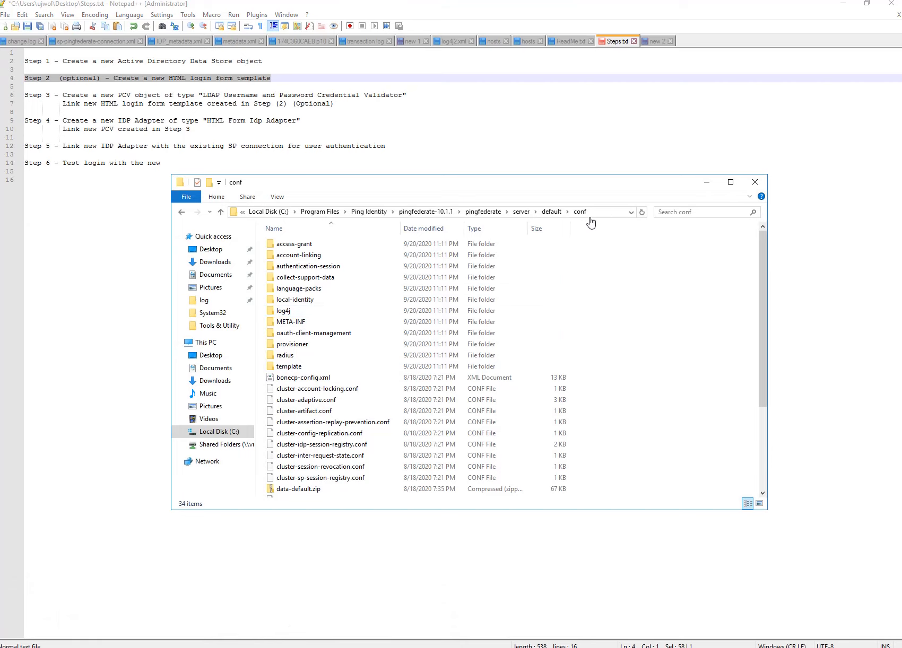
Paste a copy of html.form.login.template.html into the template folder.
double_click(289, 366)
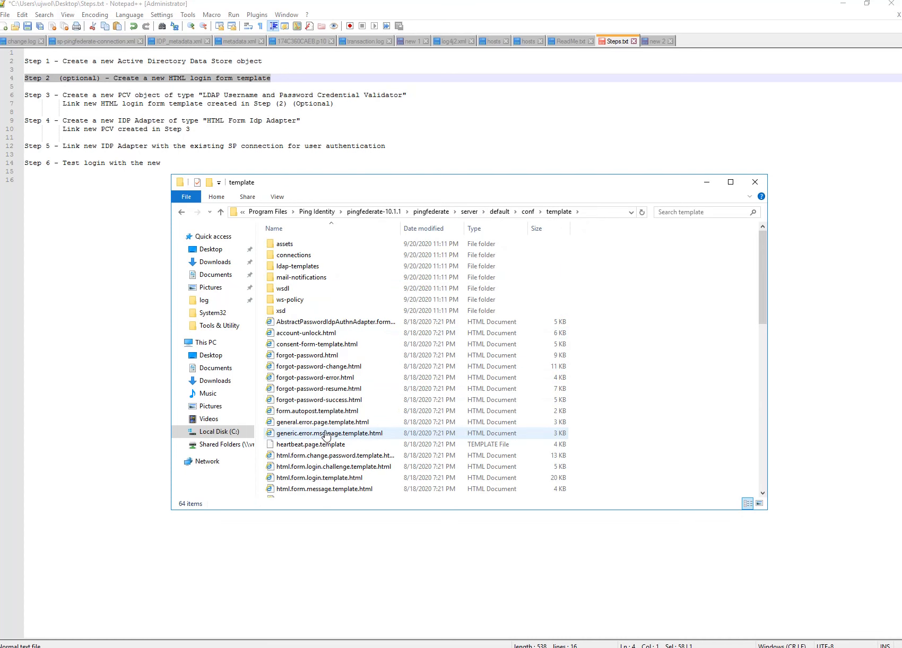
scroll(325, 431, "down", 3)
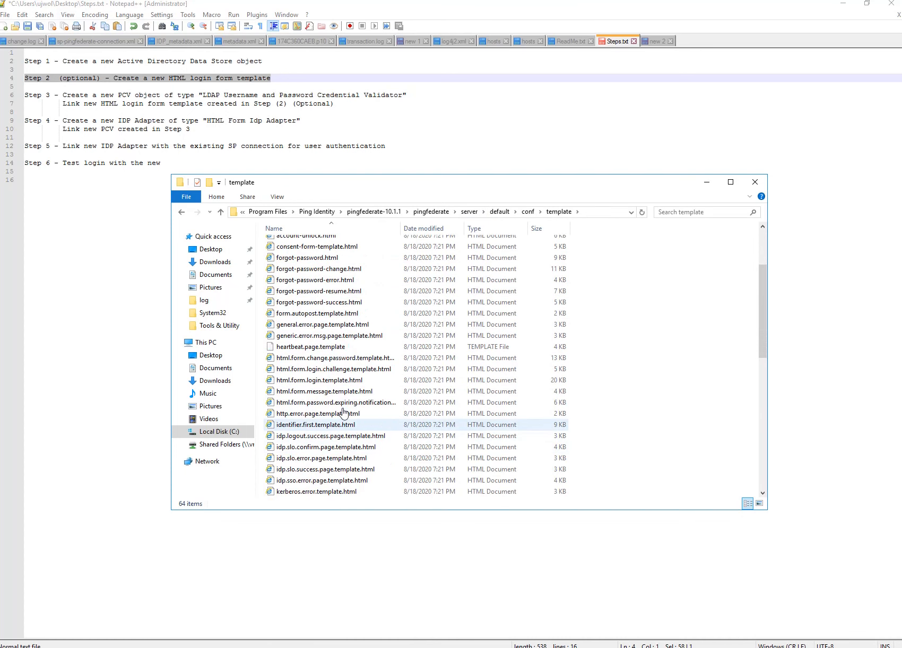
left_click(322, 382)
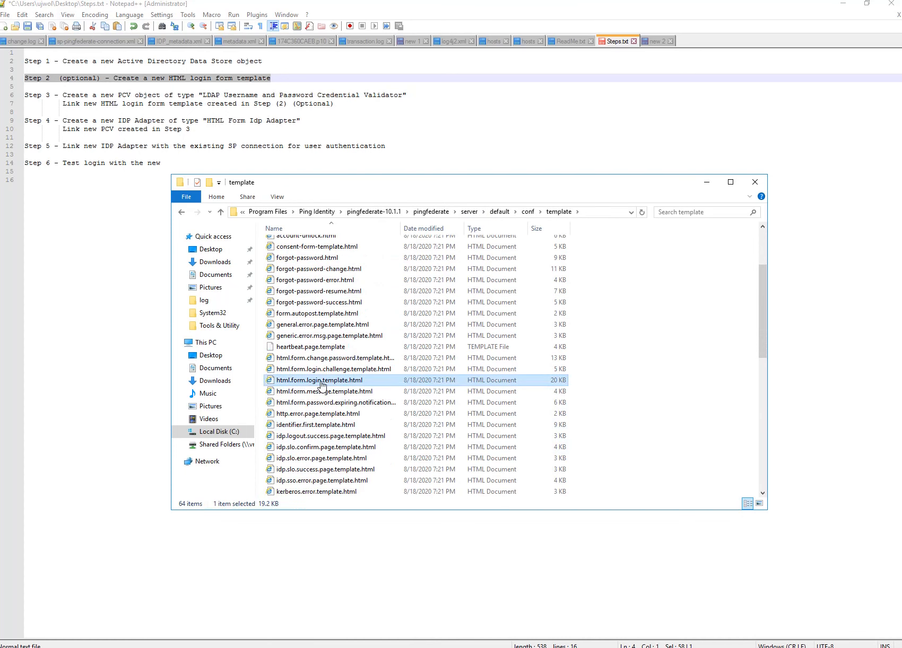
left_click(645, 319)
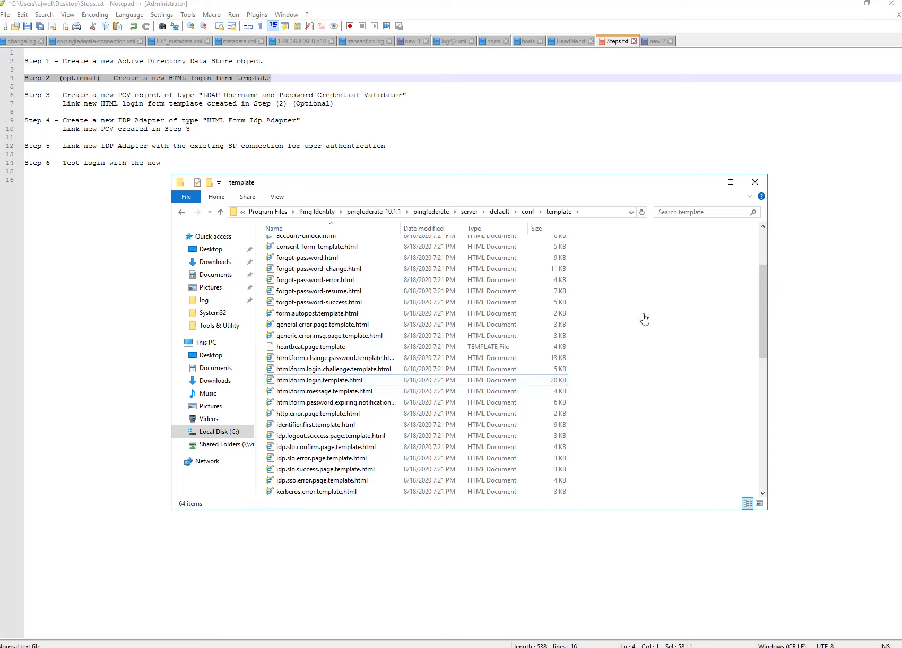
key("ctrl+v")
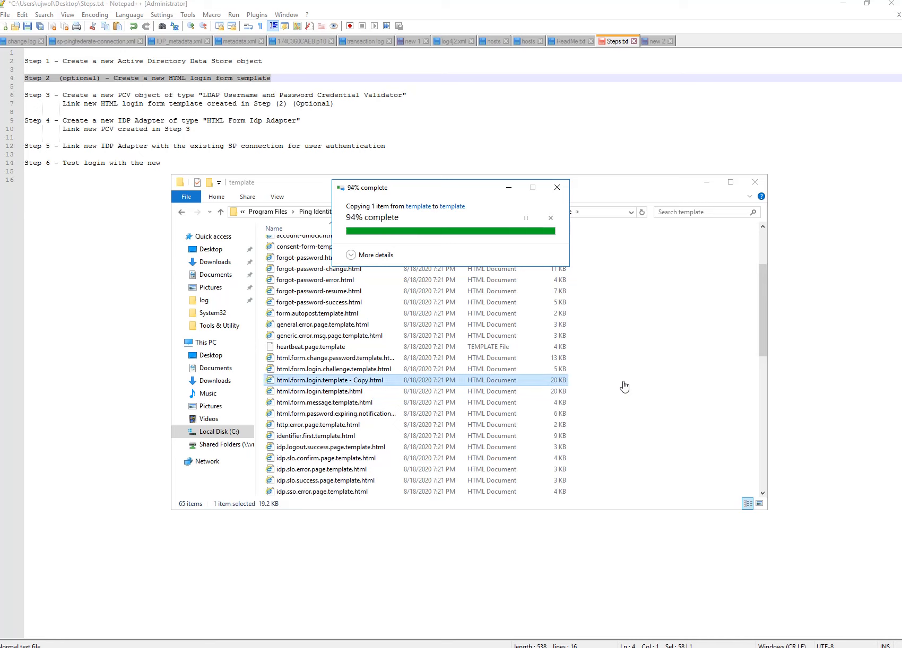
Rename the copy to html.form.login.ad.template.html.
right_click(364, 381)
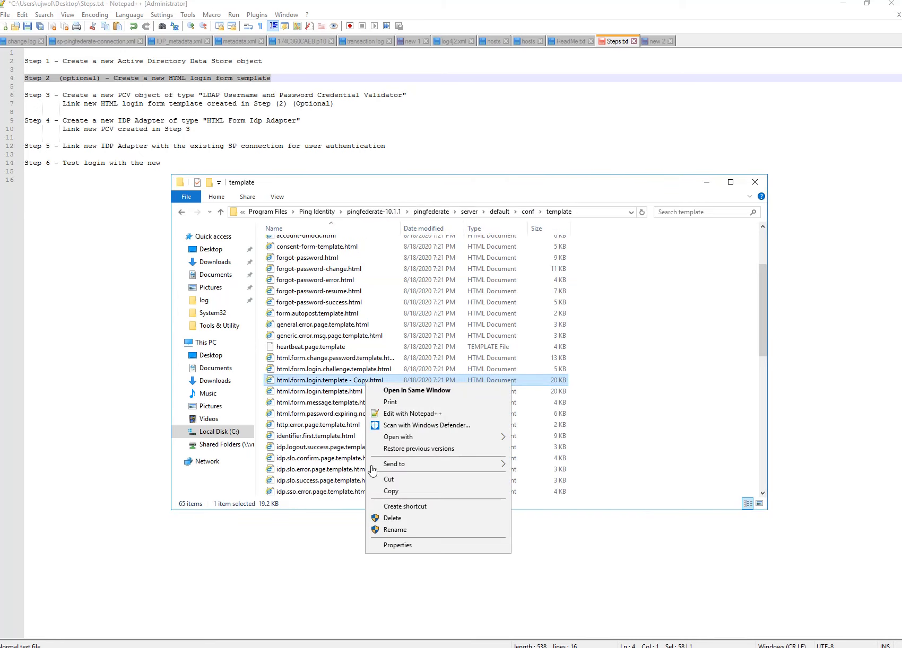
left_click(396, 530)
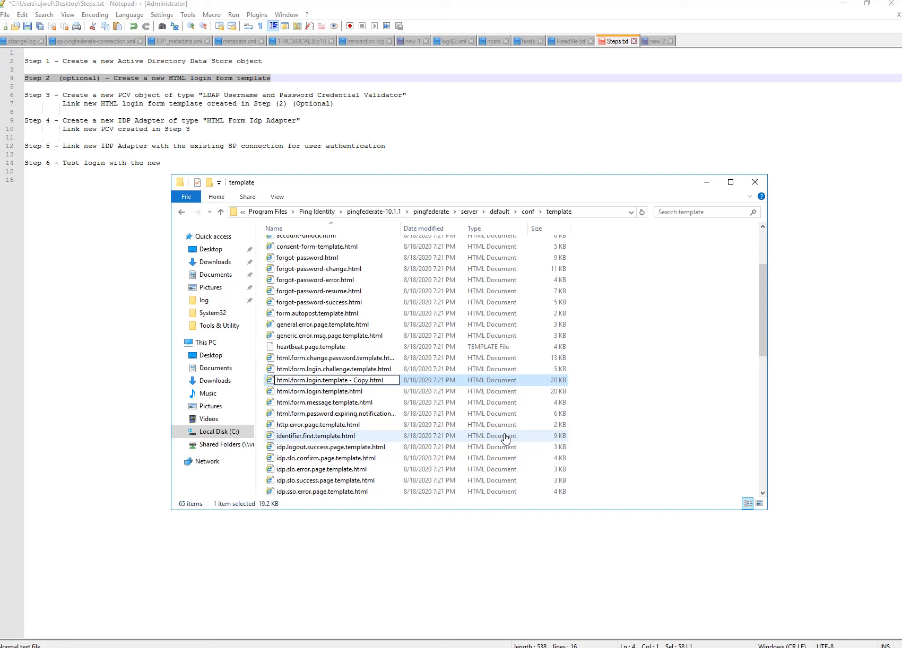
type("ad.")
key("Right")
key("Right")
key("Right")
key("Delete")
key("Delete")
key("Delete")
key("Delete")
key("Delete")
key("Delete")
key("Delete")
key("Delete")
type(".")
key("Return")
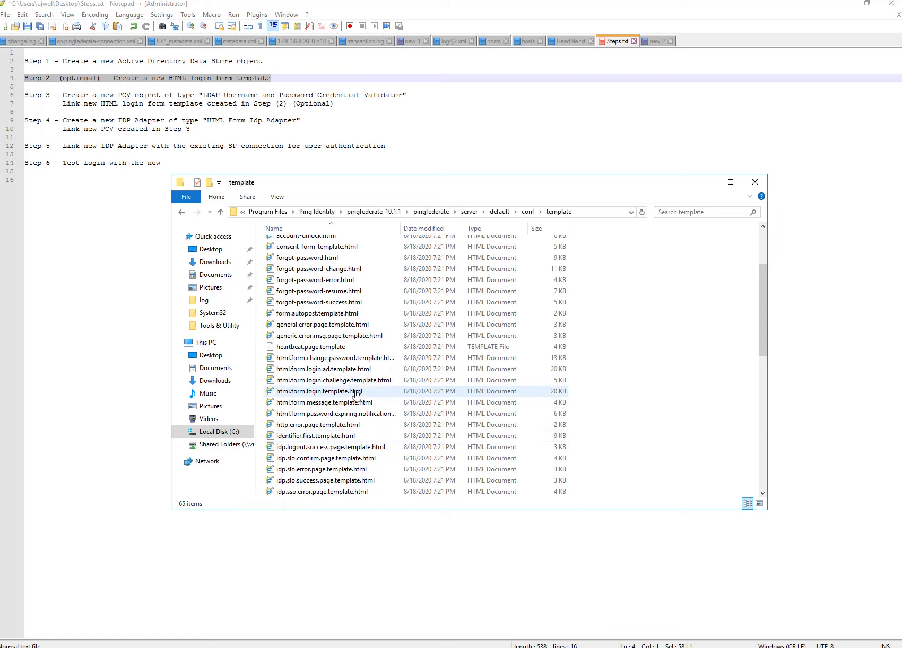
Open html.form.login.ad.template.html with Notepad++.
left_click(355, 369)
right_click(355, 370)
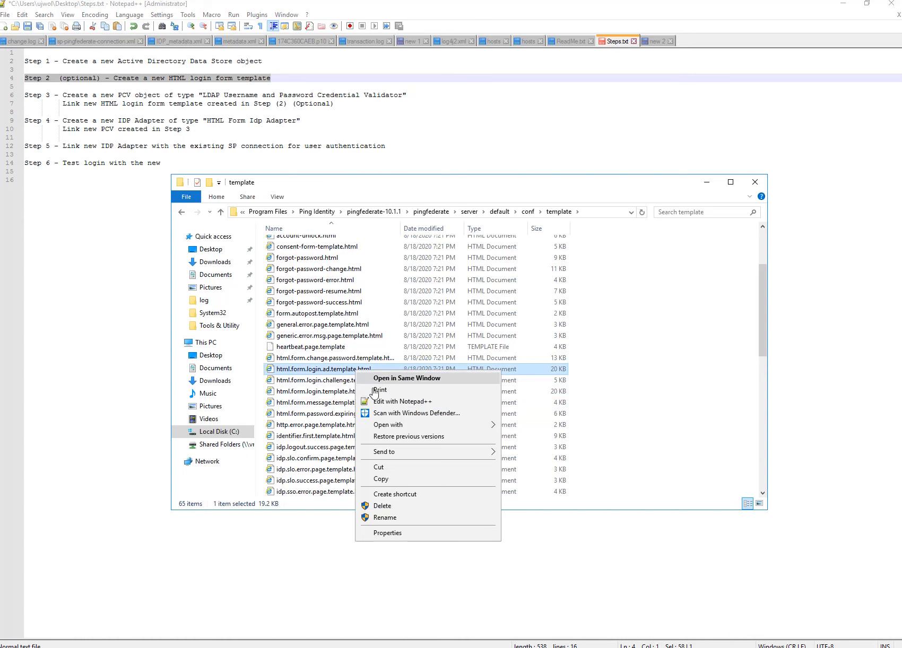
left_click(390, 402)
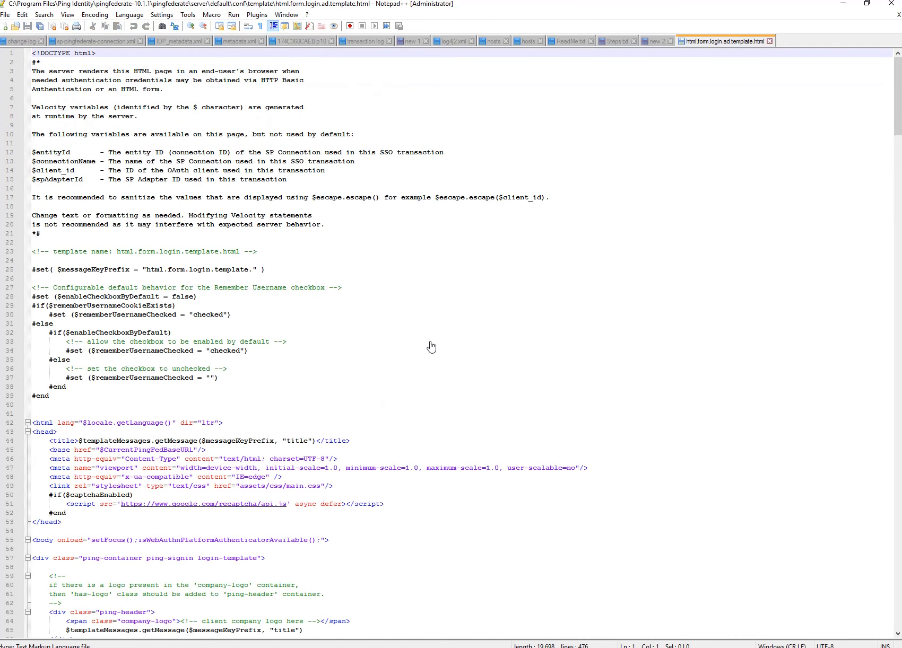
Compare against the current Sign On page before editing the template.
scroll(443, 332, "down", 9)
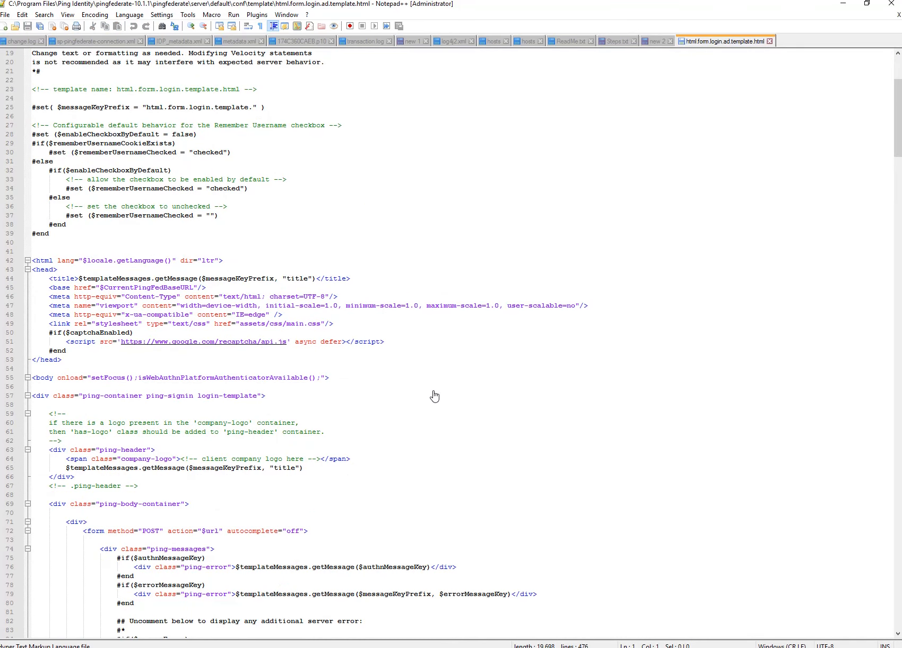
scroll(434, 395, "down", 3)
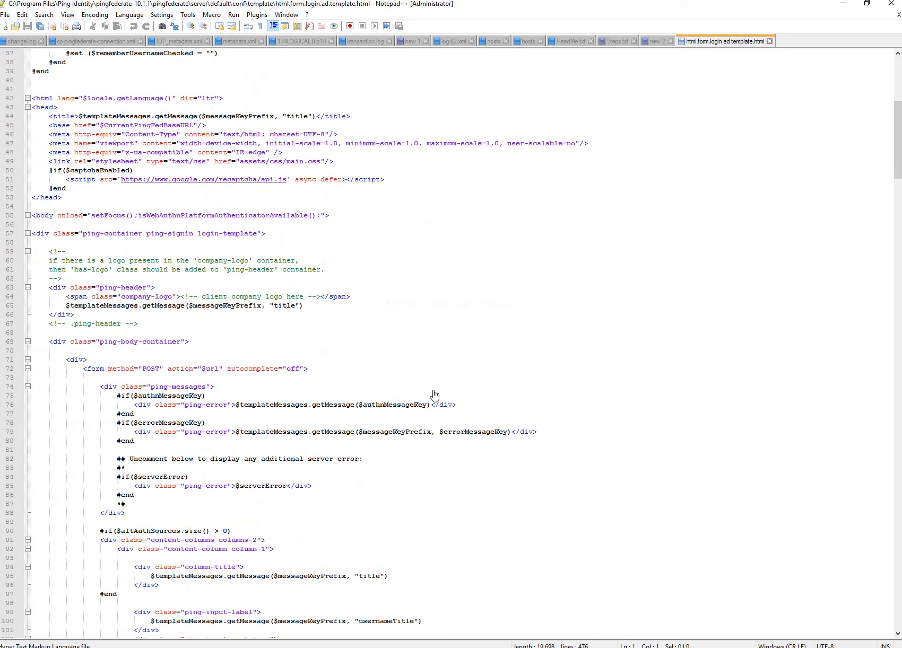
mouse_move(159, 646)
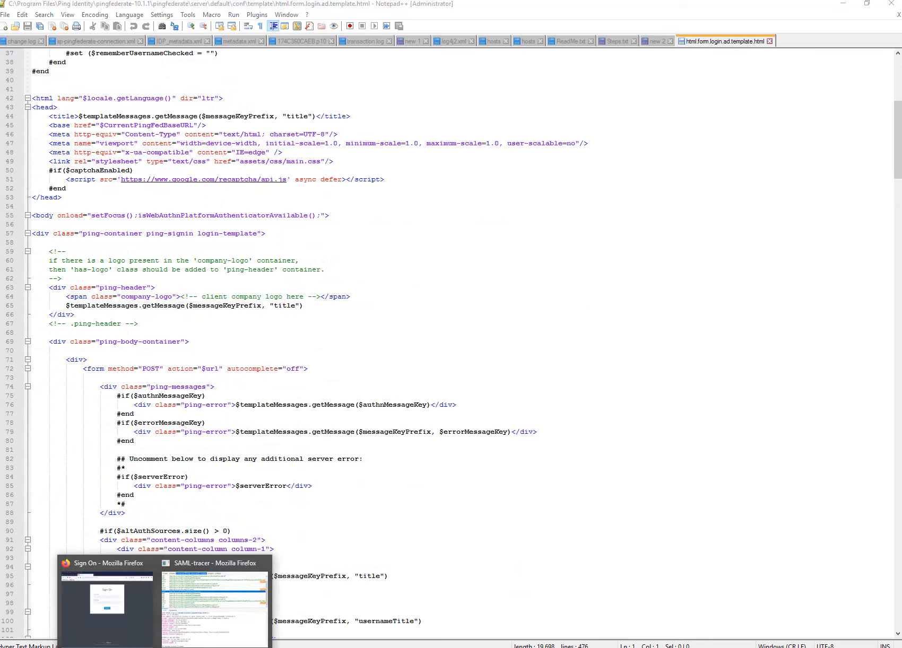
left_click(127, 631)
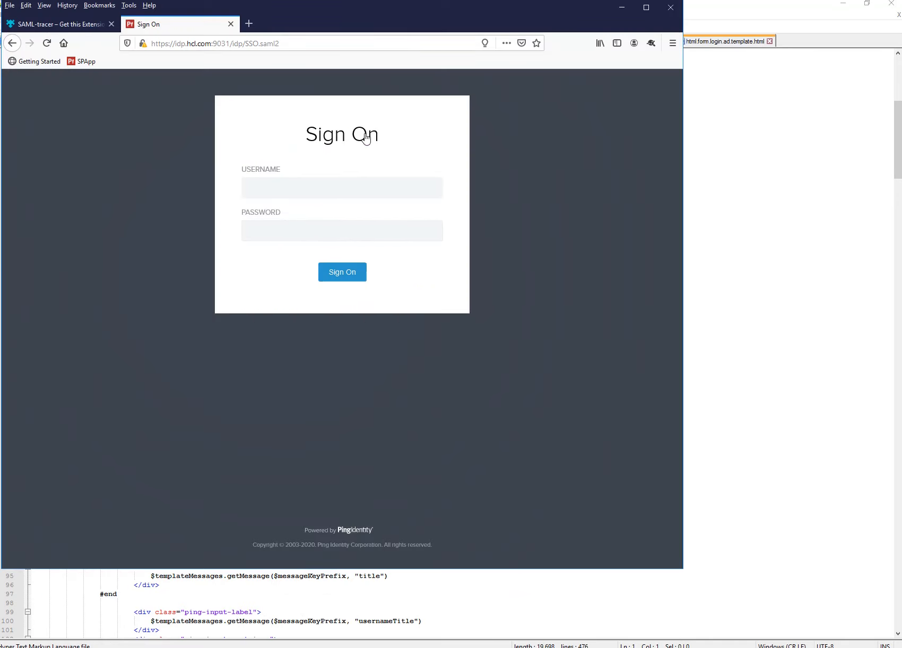
left_click(783, 260)
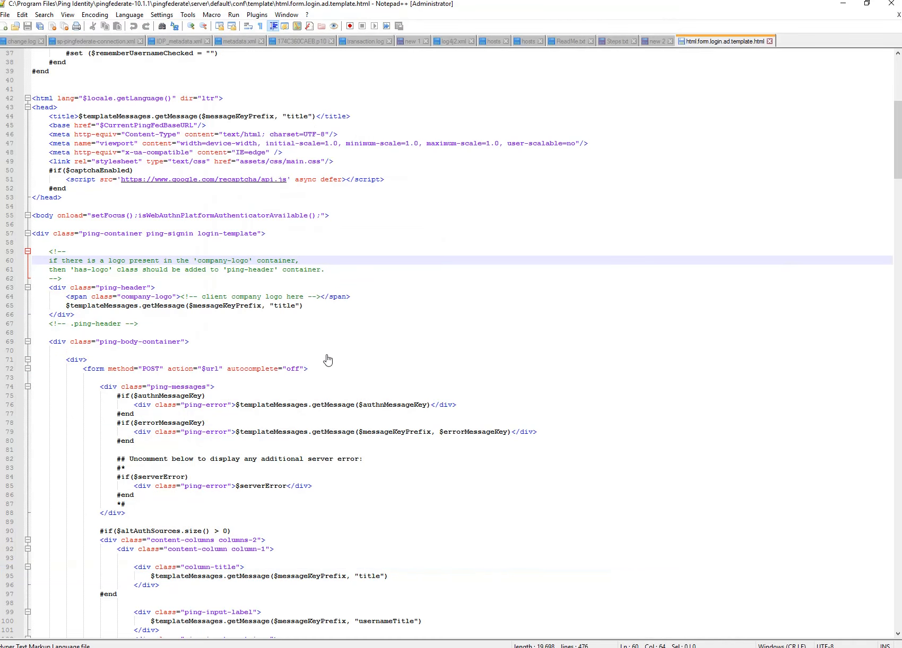
Add a 'Sign On - Active Directory' header below line 65, comment out line 65, and save.
scroll(353, 357, "down", 2)
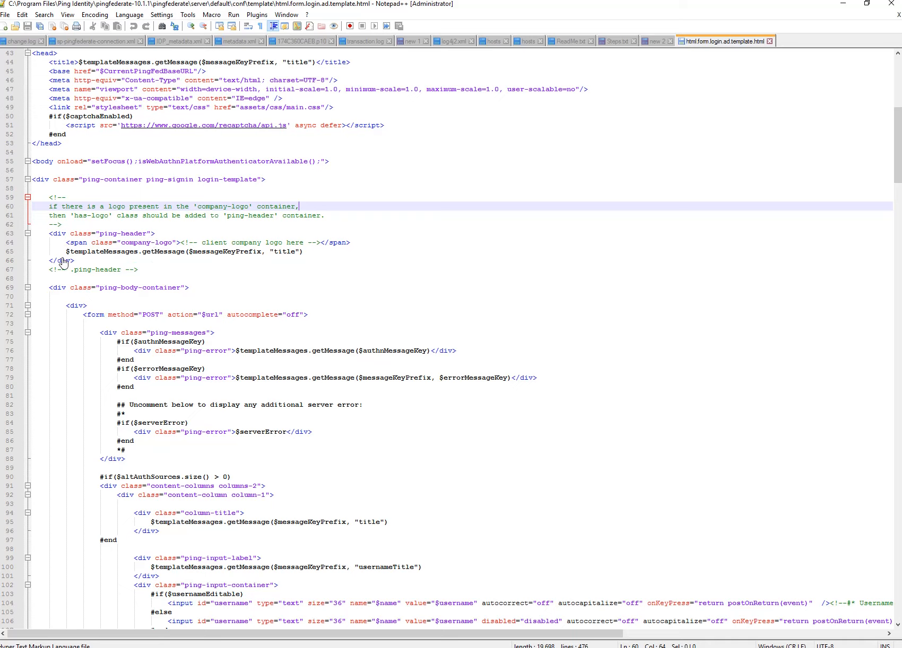
left_click(63, 254)
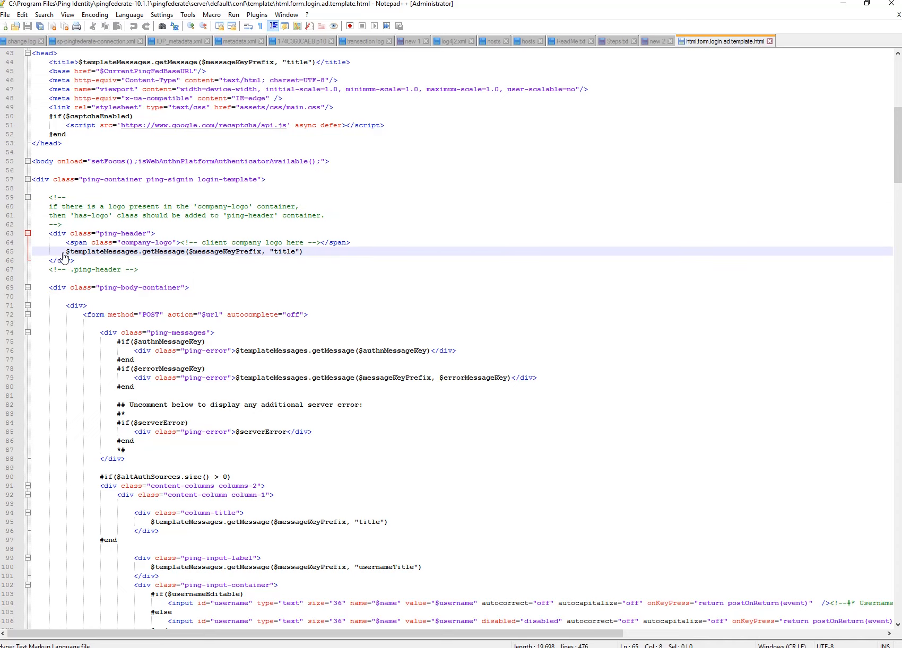
left_click(303, 253)
key("Return")
type("$")
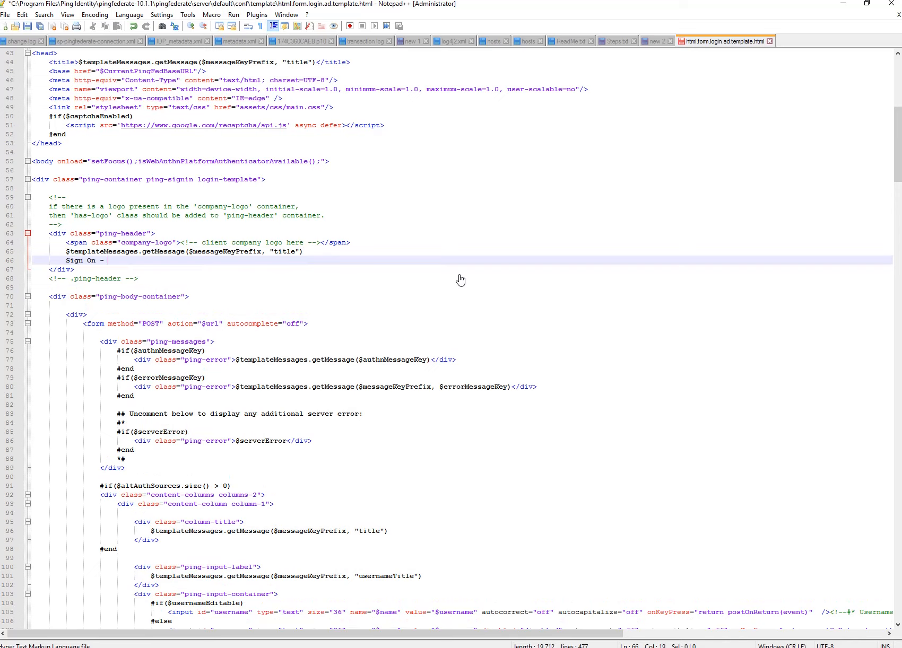
type("Active Directory")
left_click_drag(304, 251, 20, 259)
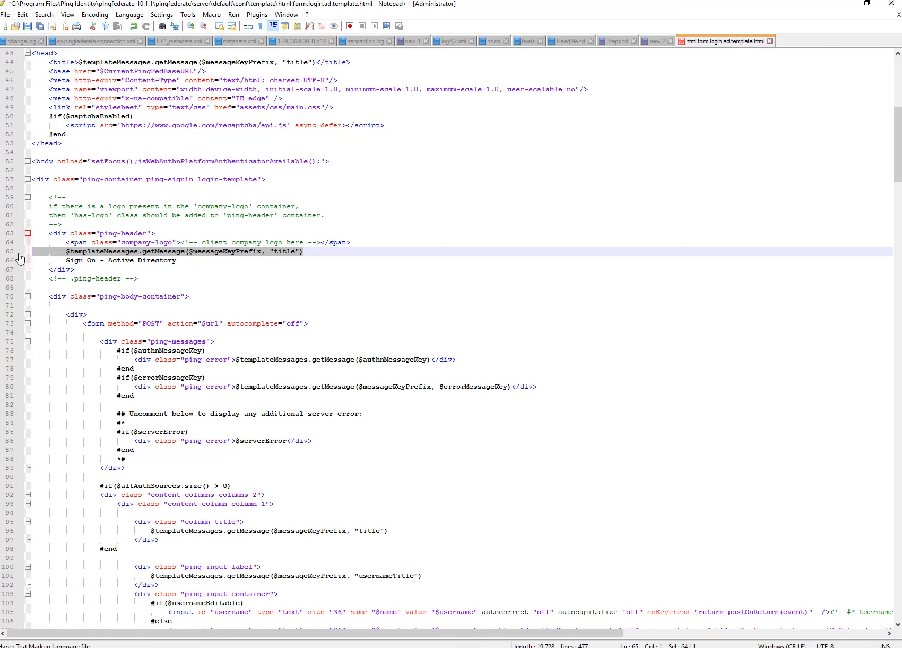
key("ctrl+shift+q")
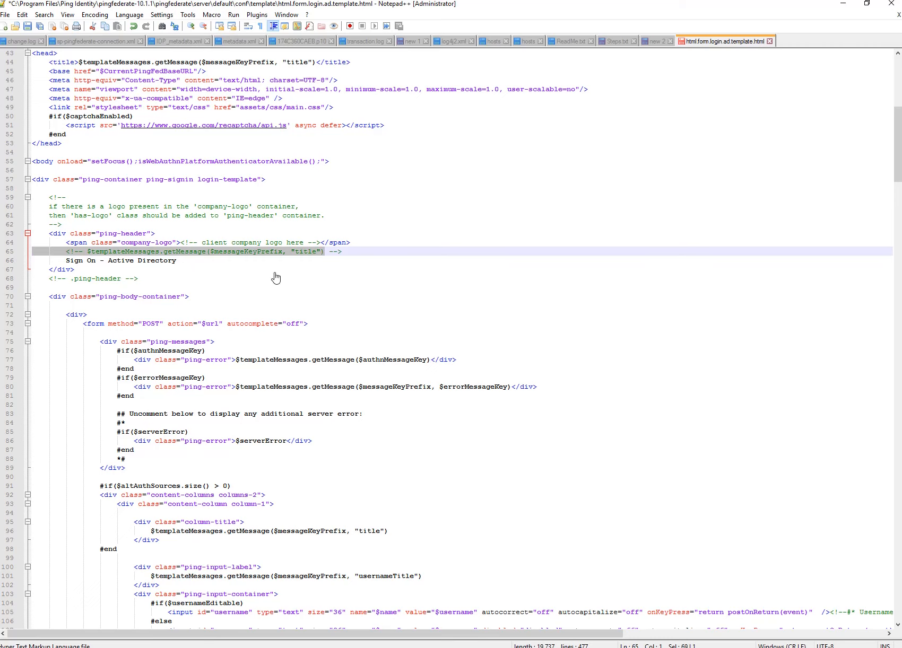
left_click(276, 269)
key("ctrl+s")
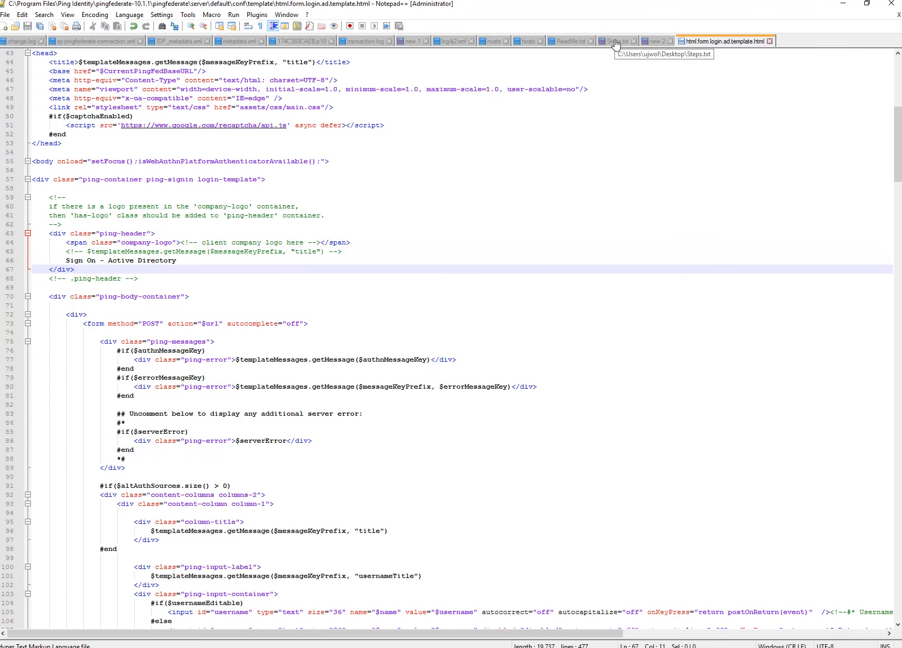
Mark the Step 3 instructions in Steps.txt and return to the PingFederate console.
left_click(615, 41)
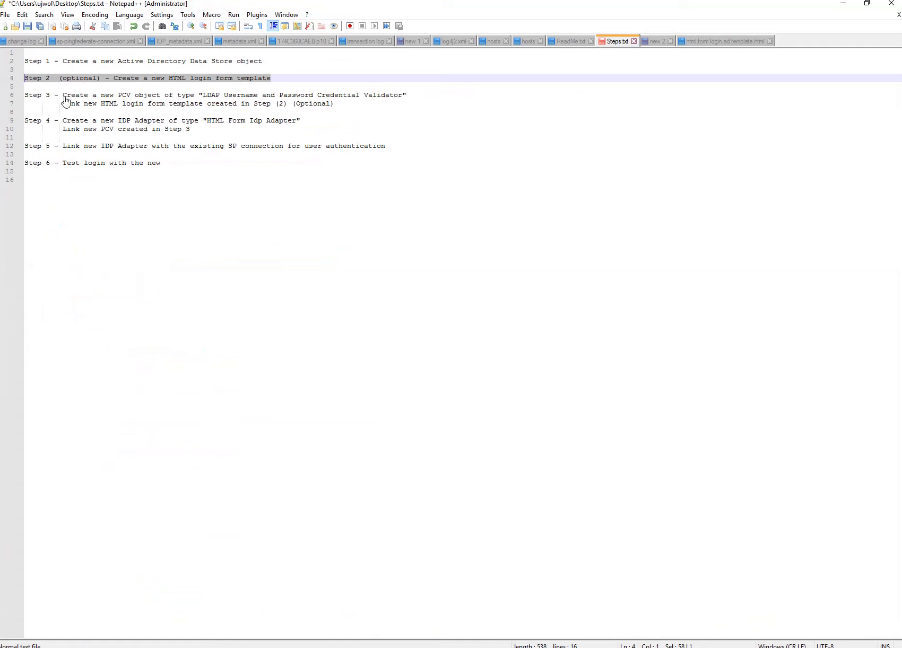
left_click_drag(59, 97, 342, 108)
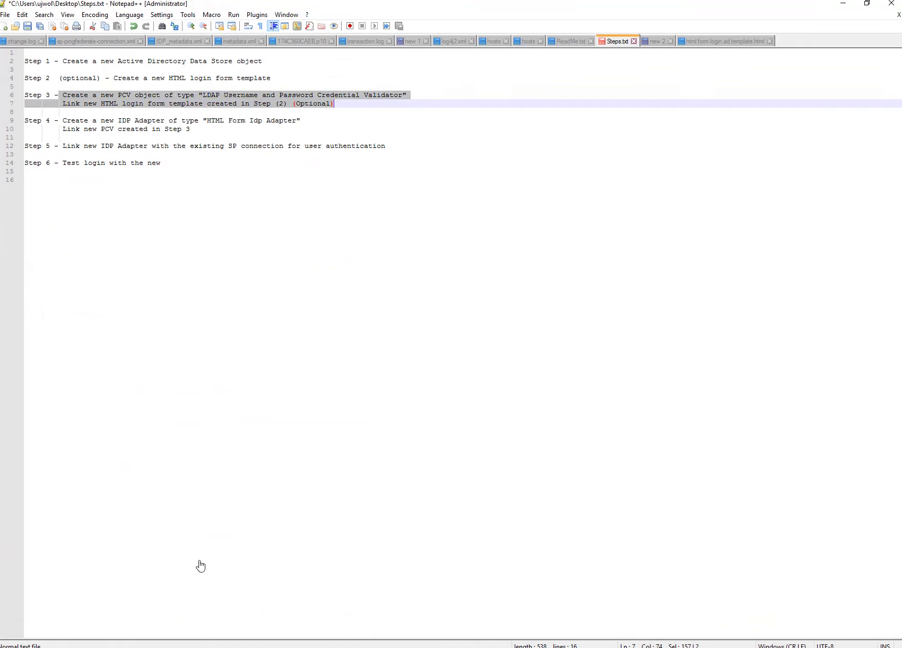
left_click(151, 647)
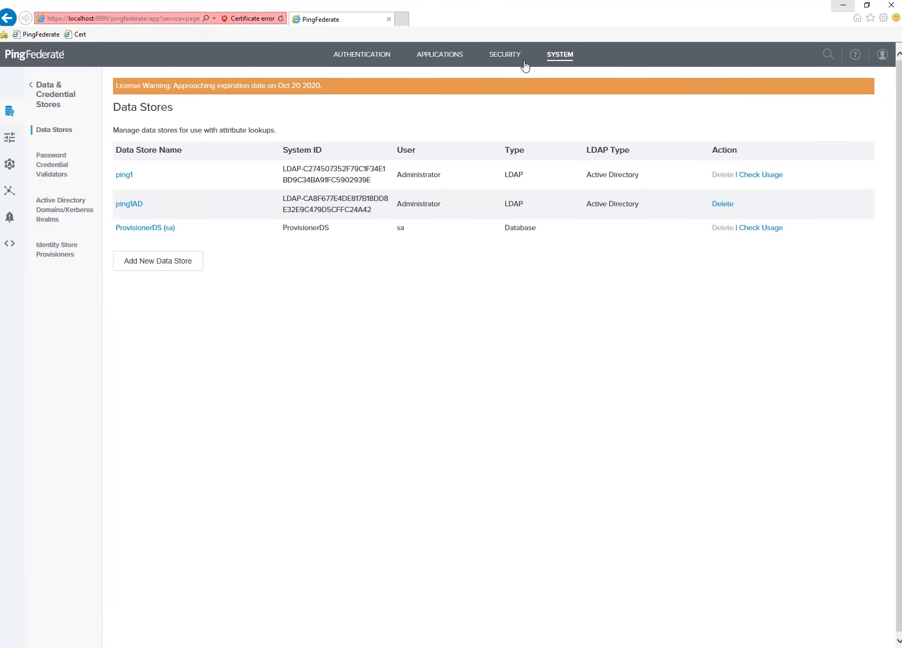
Start a new LDAP Username Password Credential Validator instance under System > Password Credential Validators.
left_click(548, 55)
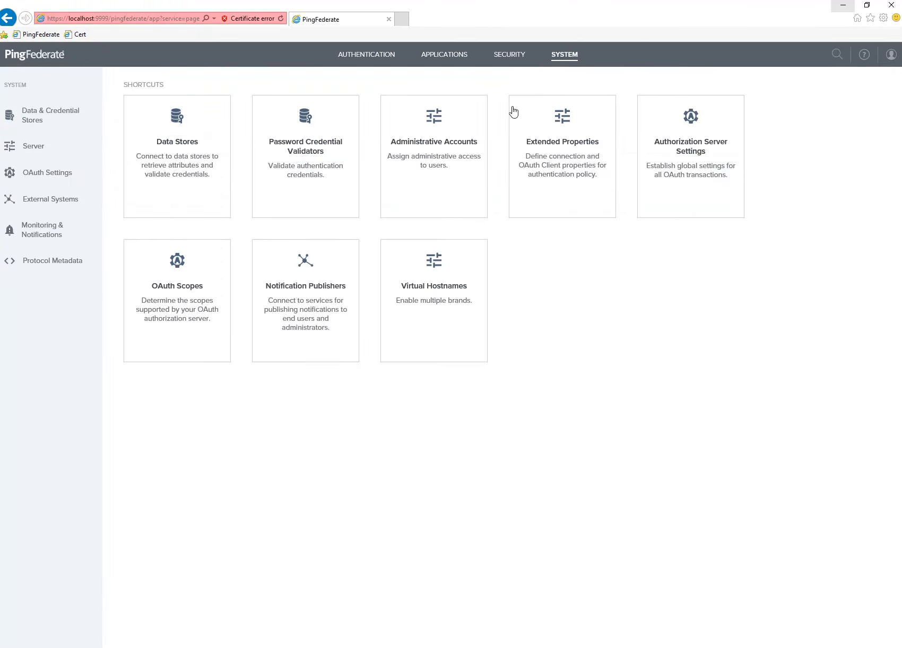
left_click(292, 130)
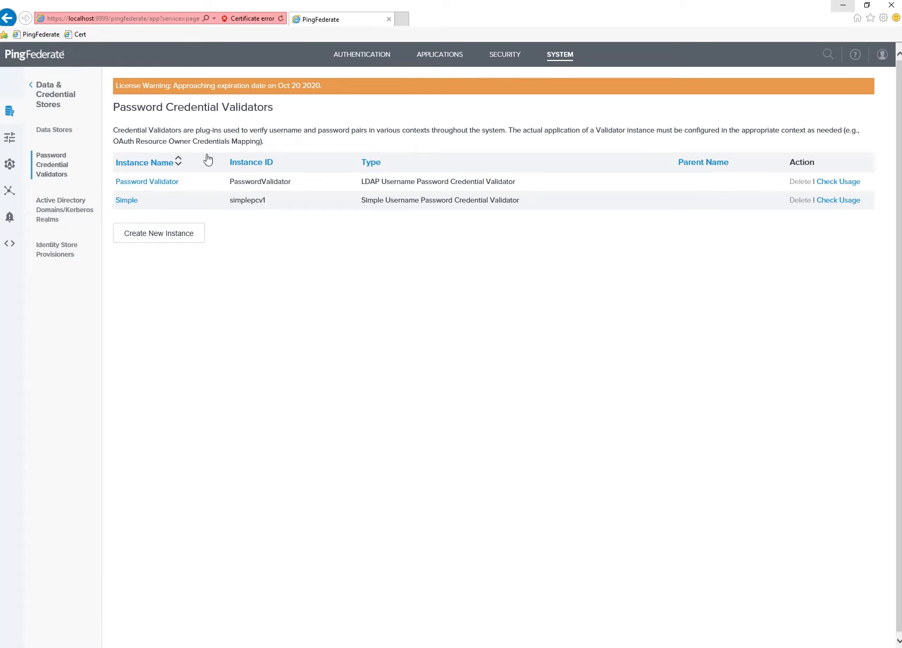
left_click(164, 237)
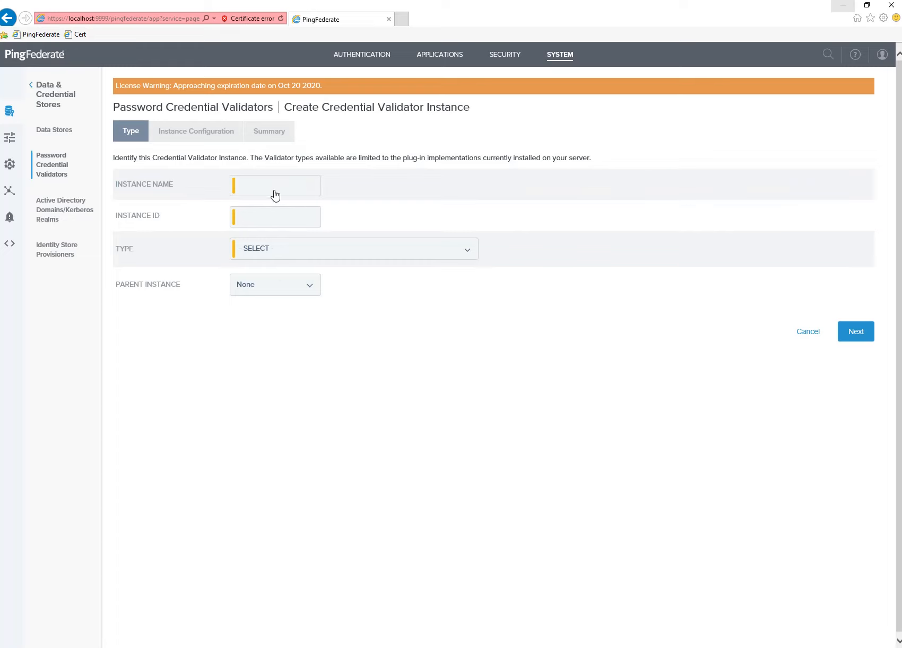
left_click(290, 256)
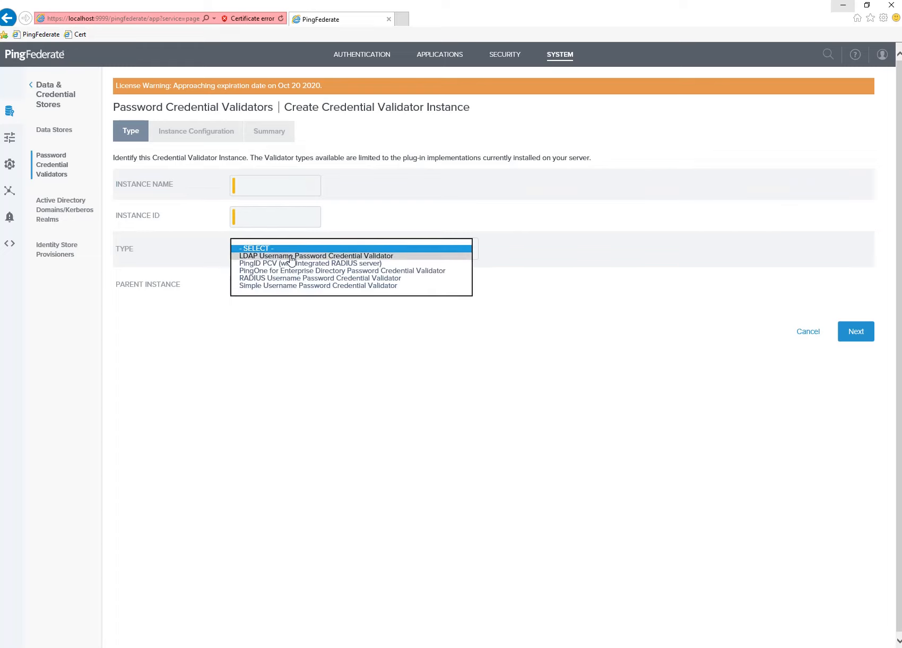
left_click(291, 257)
Name the validator Active Directory PCV with instance ID adPCV.
left_click(268, 190)
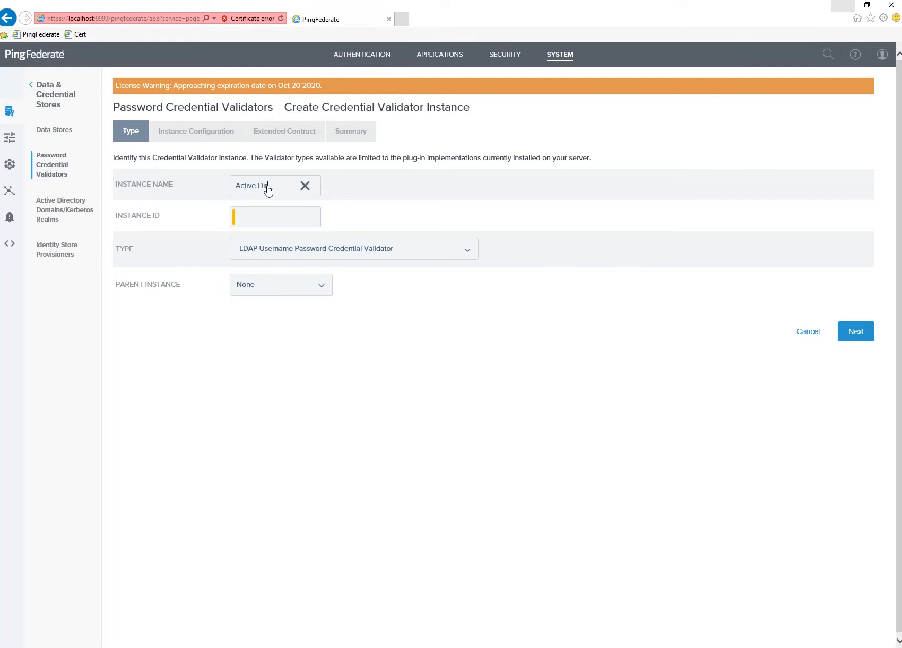
type("PC")
type("V")
key("Tab")
type("a")
key("shift+Tab")
Choose the ping1AD LDAP data store on the instance configuration step.
left_click(859, 335)
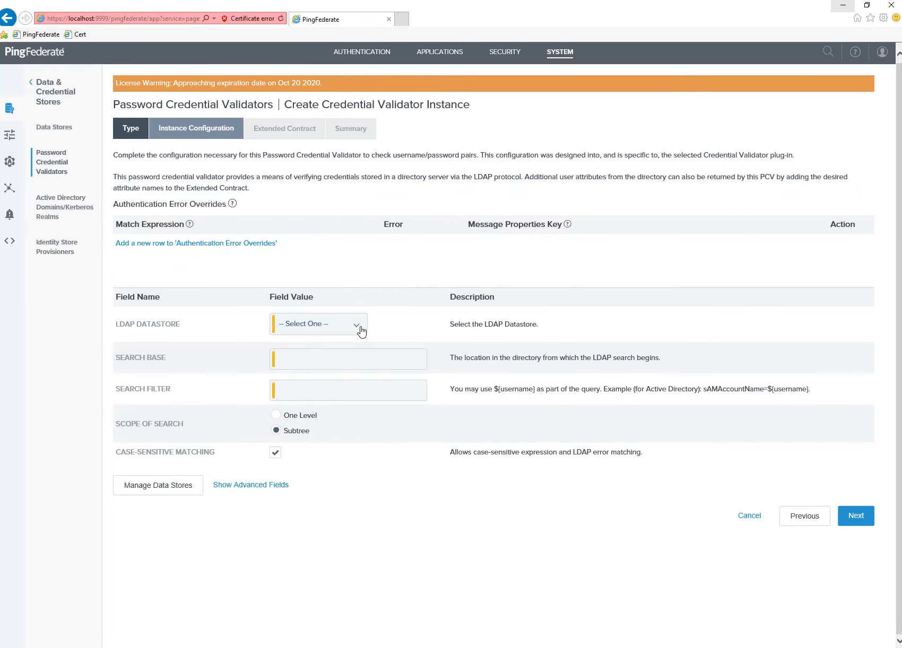
left_click(360, 331)
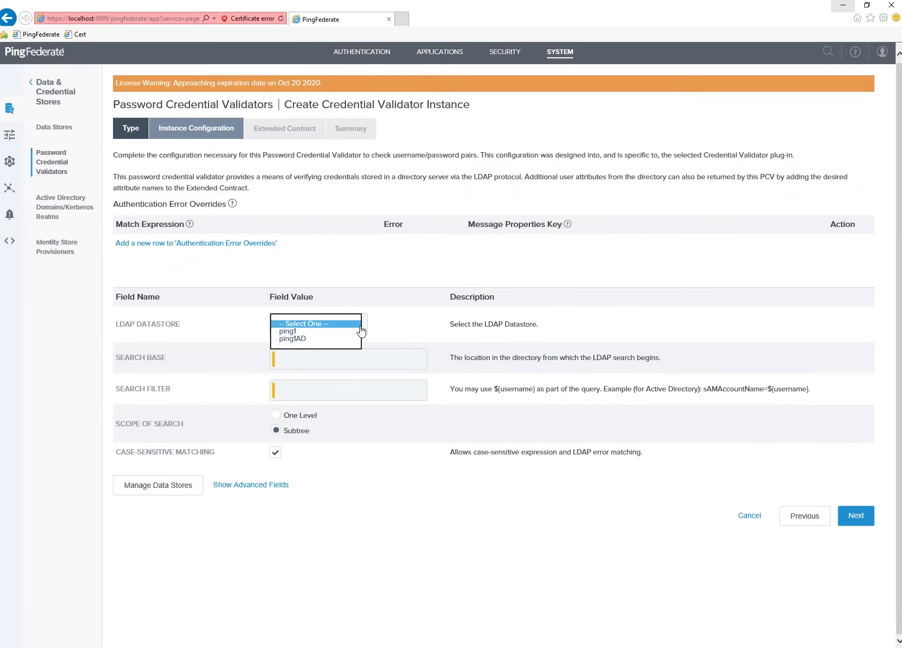
left_click(295, 340)
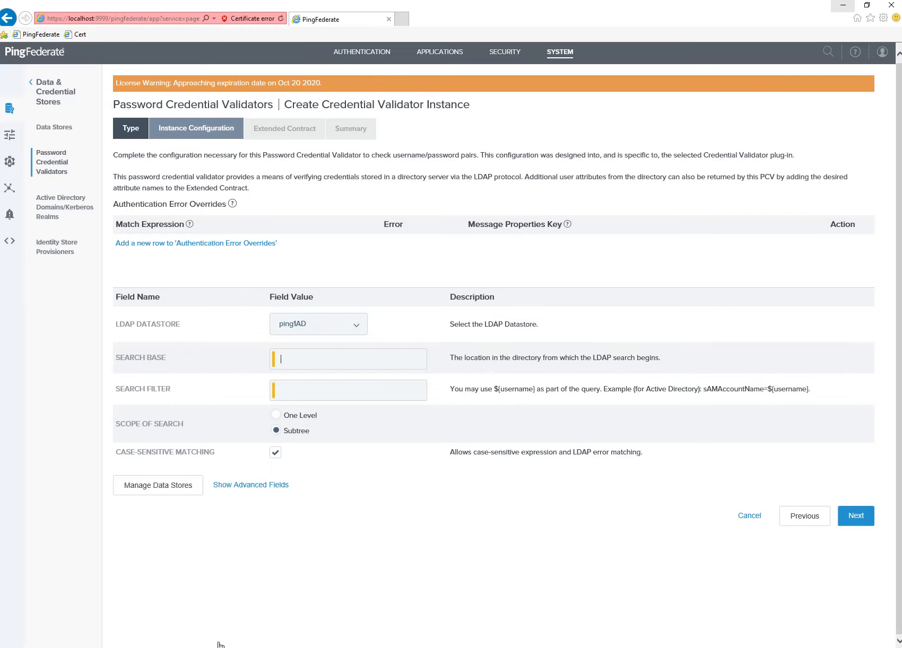
left_click(842, 5)
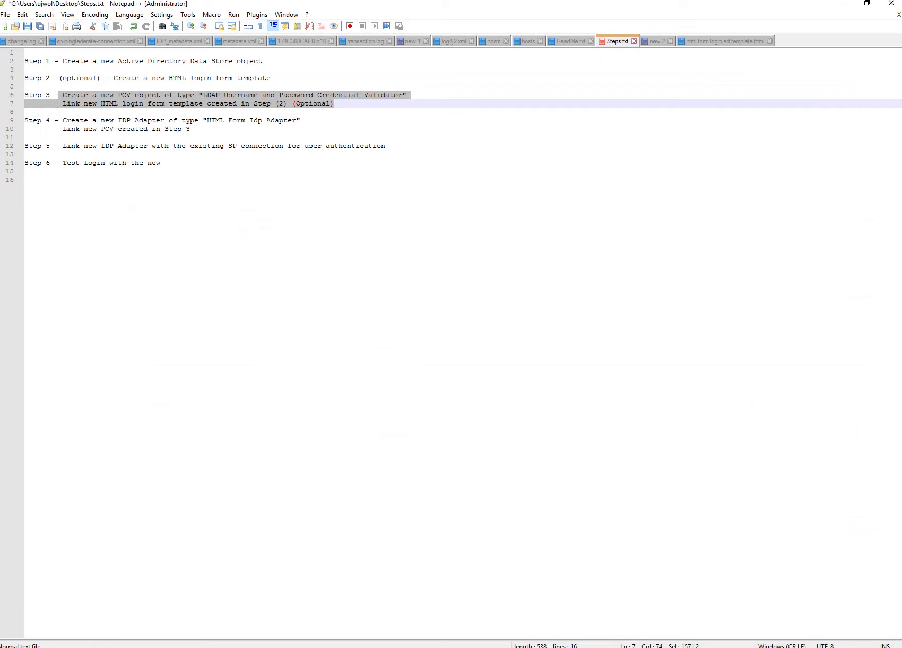
key("alt+Tab")
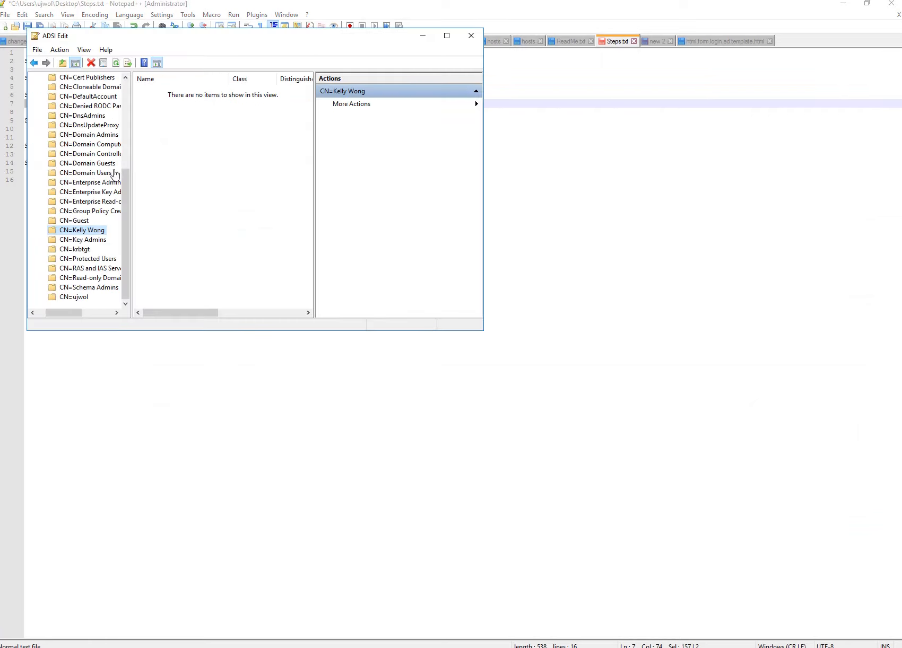
Read CN=Users,DC=hcl,DC=com from the Users container's distinguishedName in ADSI Edit's Attribute Editor.
left_click_drag(125, 209, 126, 153)
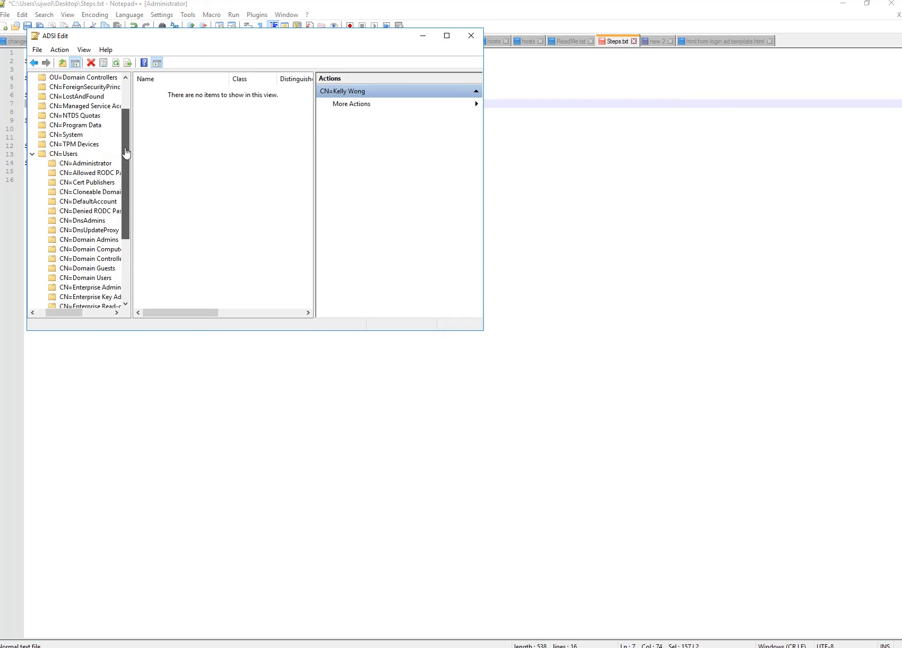
left_click(77, 154)
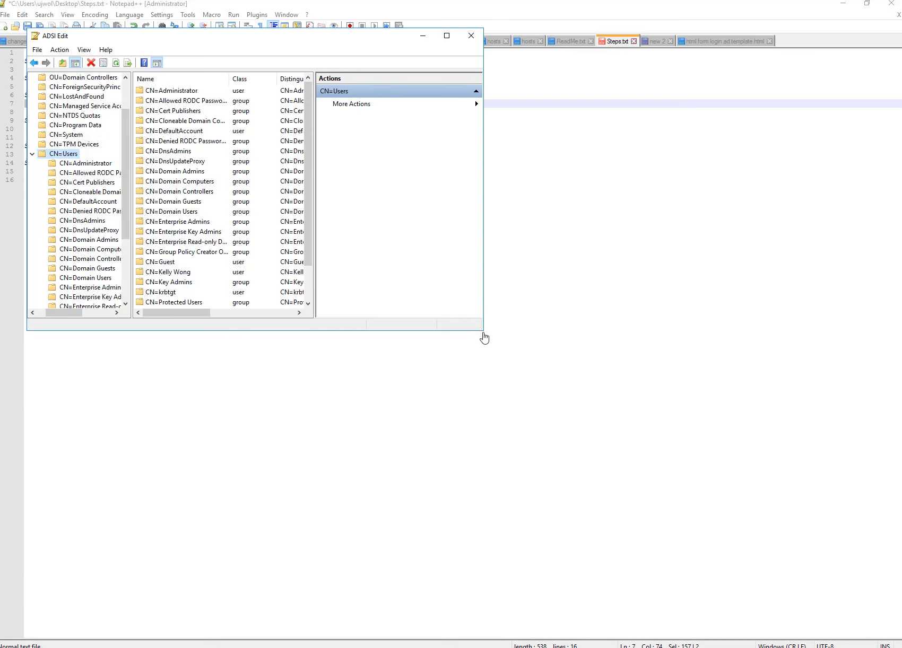
left_click_drag(484, 337, 706, 485)
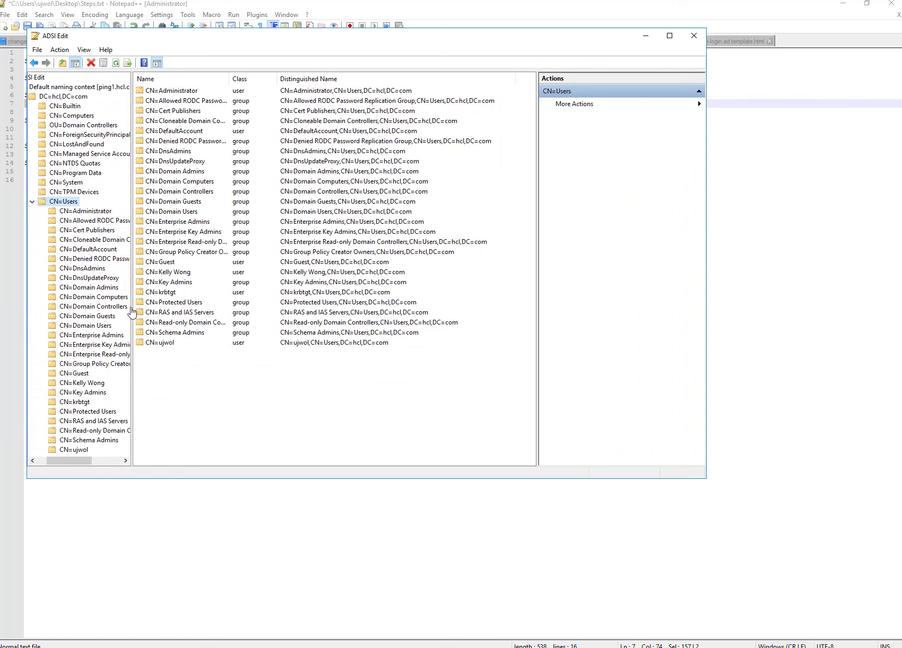
left_click_drag(132, 313, 210, 318)
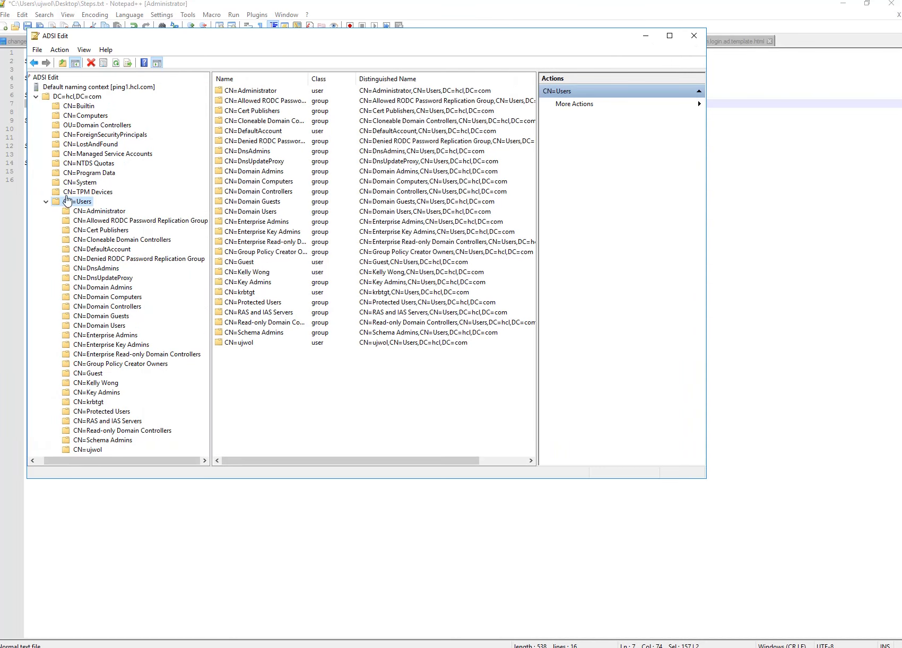
right_click(70, 204)
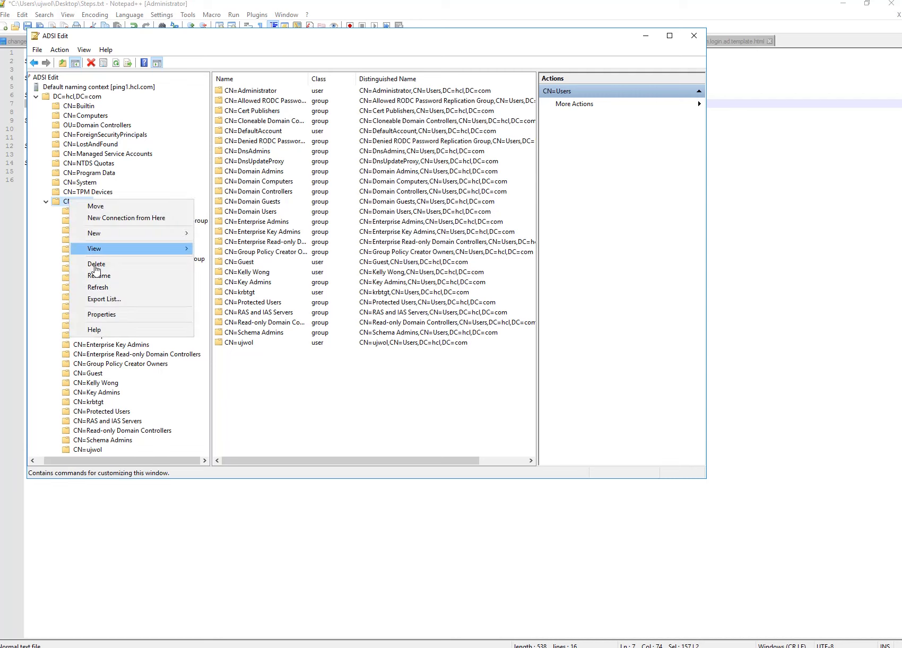
left_click(104, 316)
left_click(227, 189)
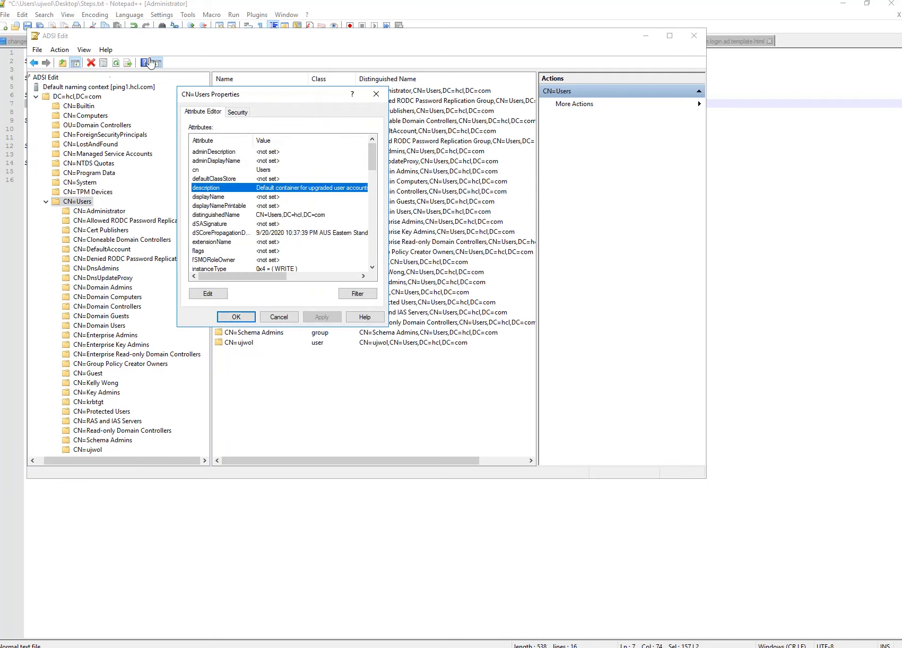
left_click(278, 215)
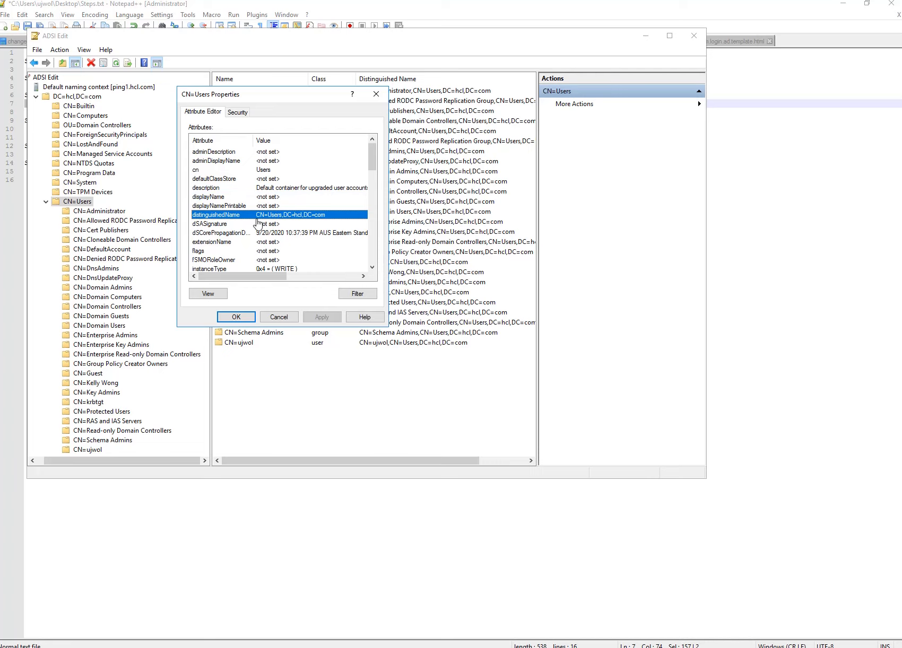
left_click(248, 546)
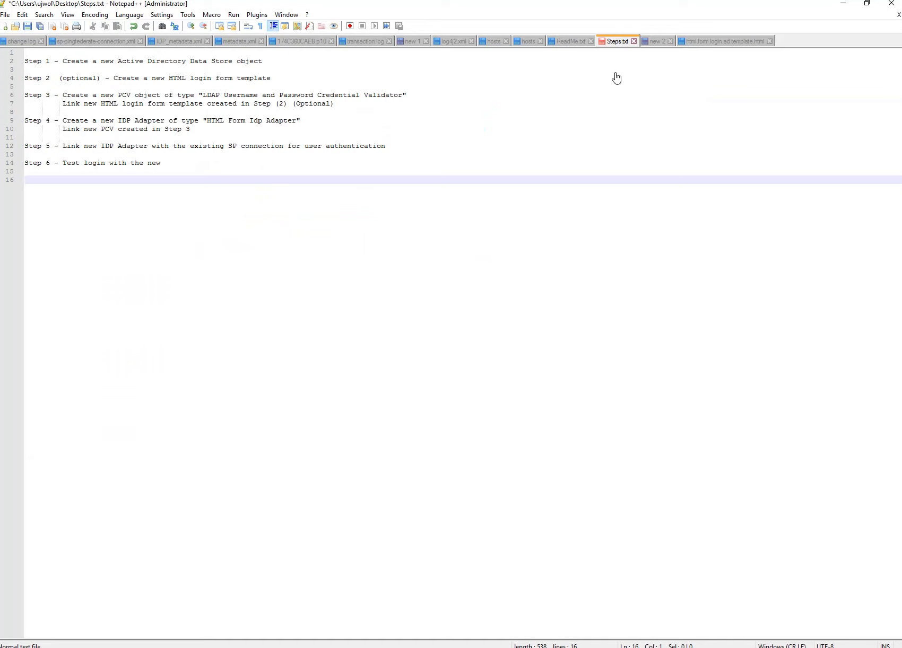
Paste CN=Users,DC=hcl,DC=com from the notes into the validator's Search Base field.
left_click(656, 42)
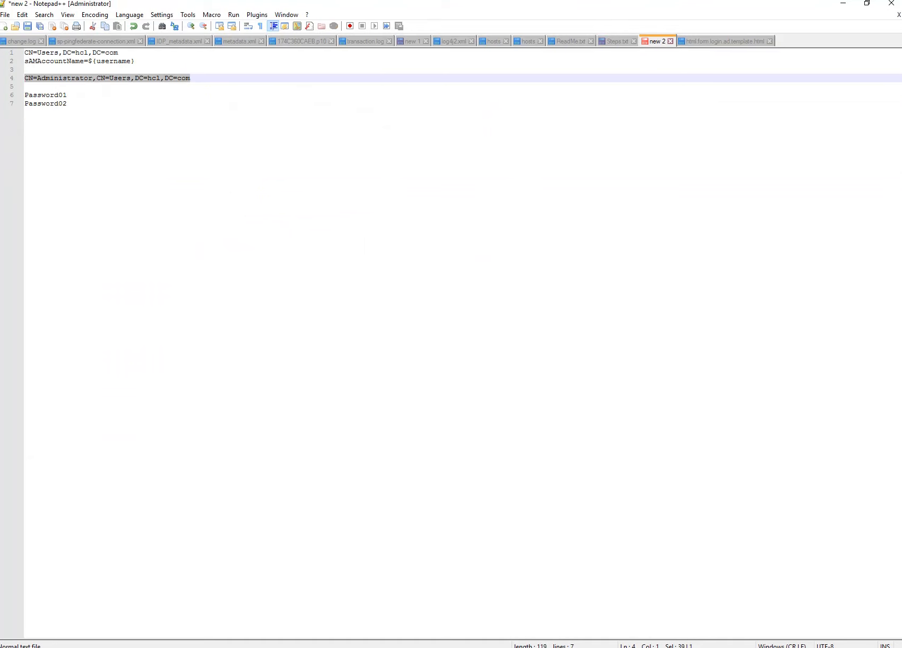
left_click_drag(120, 53, 2, 45)
key("ctrl+c")
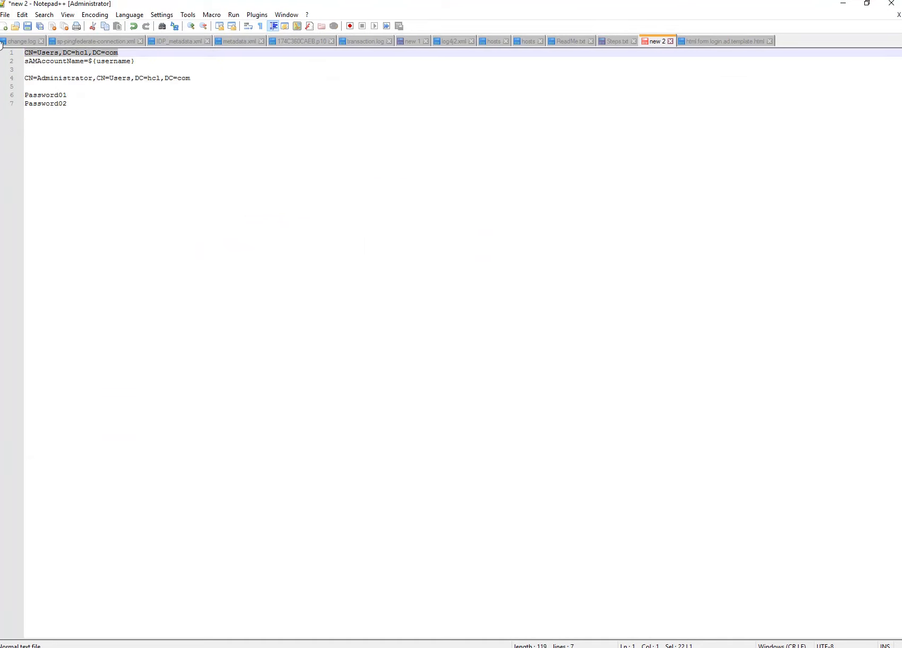
left_click(60, 647)
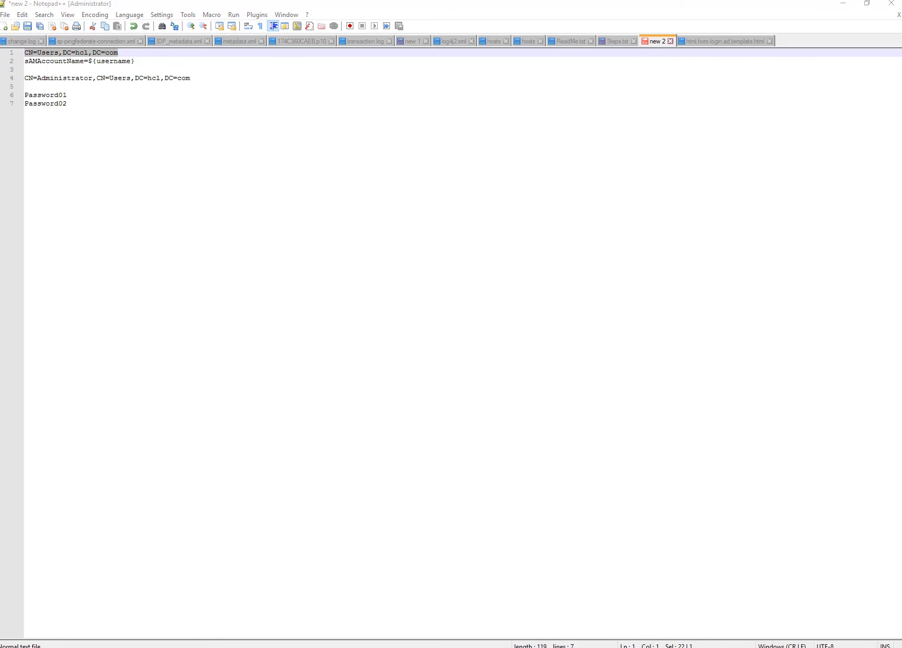
key("ctrl+v")
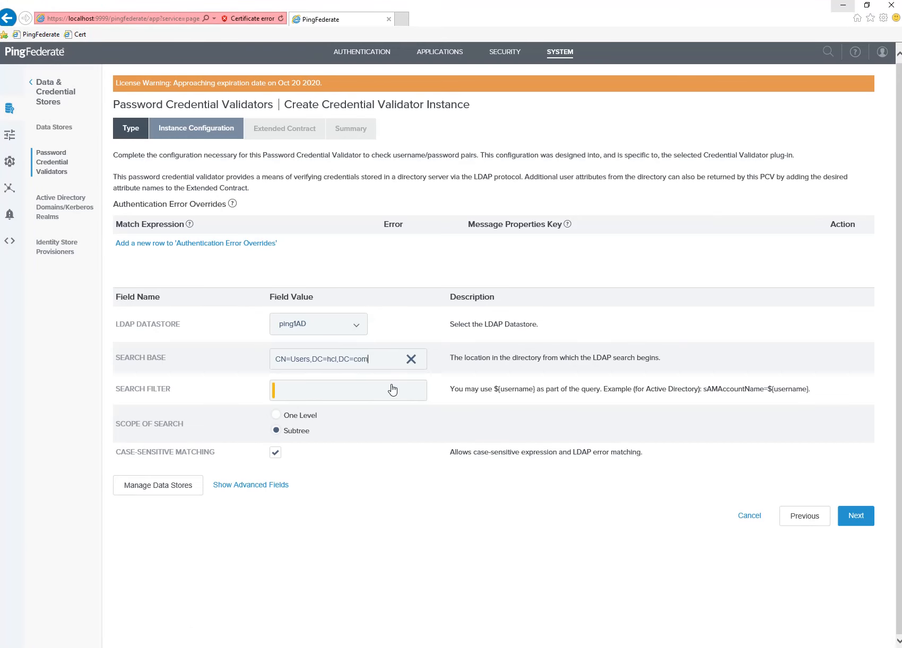
left_click(358, 391)
left_click_drag(499, 395, 535, 403)
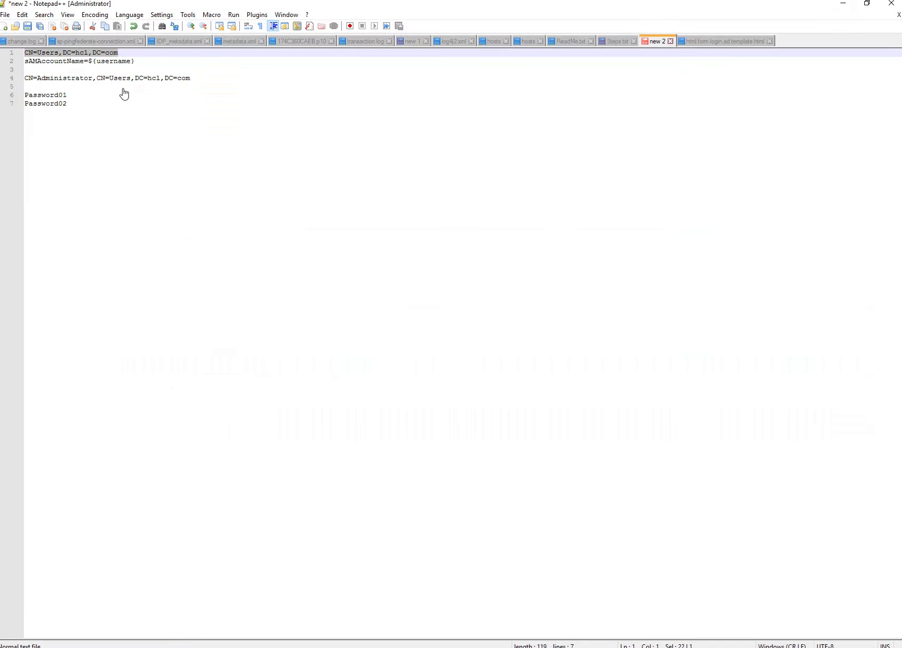
left_click_drag(137, 62, 3, 67)
key("ctrl+c")
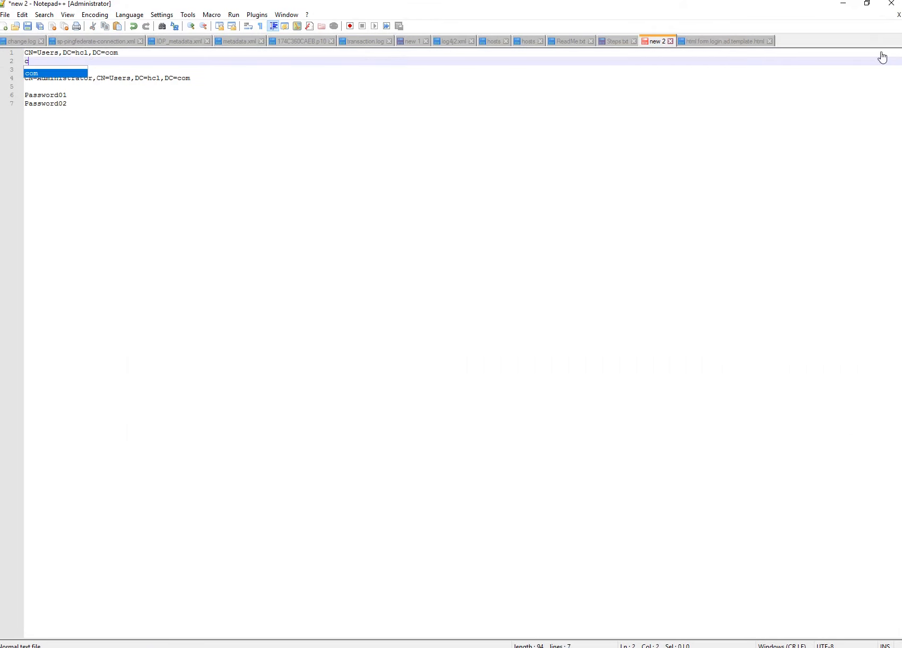
Clear the wrongly pasted Search Filter value and restore the notes line.
left_click(844, 4)
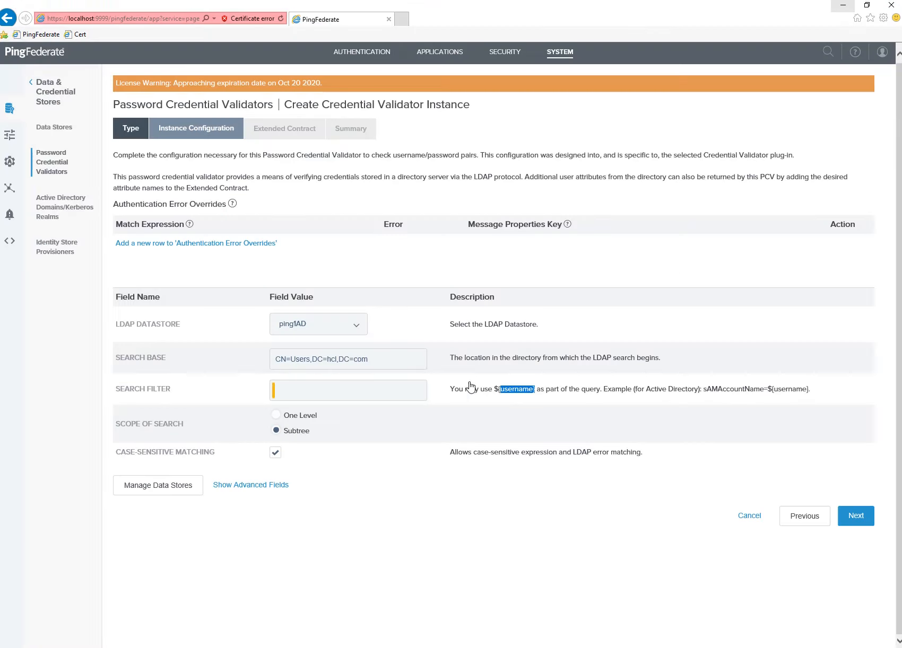
left_click(321, 395)
type("CN=Users,DC=hcl,DC=com")
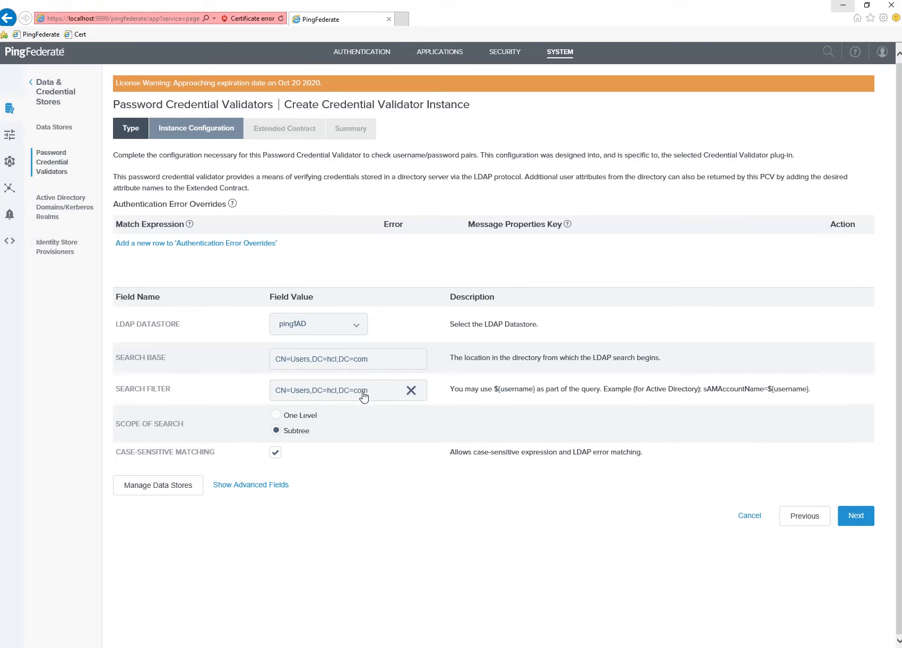
left_click_drag(365, 393, 160, 398)
key("Delete")
left_click(180, 626)
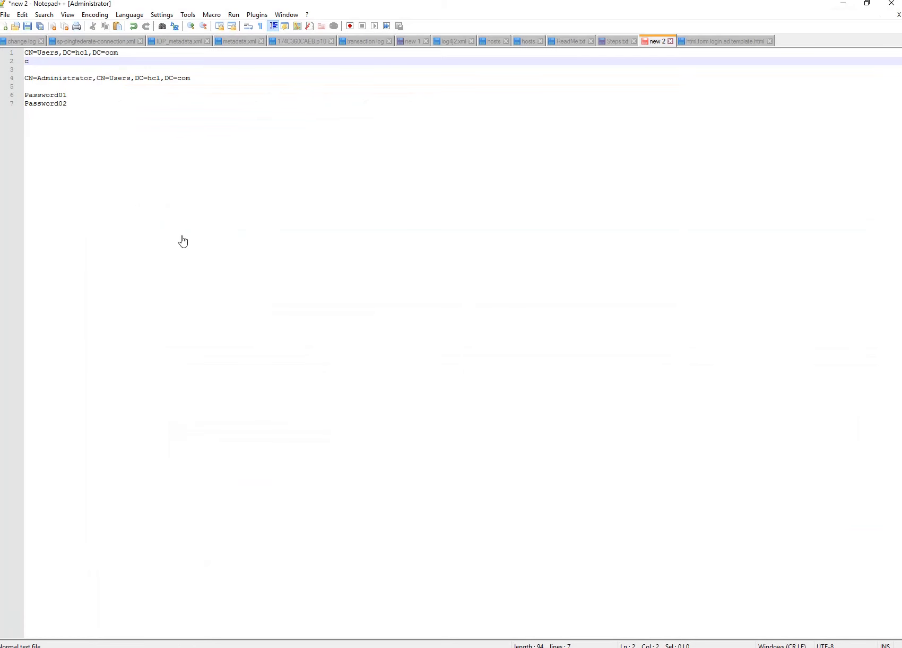
key("BackSpace")
key("ctrl+v")
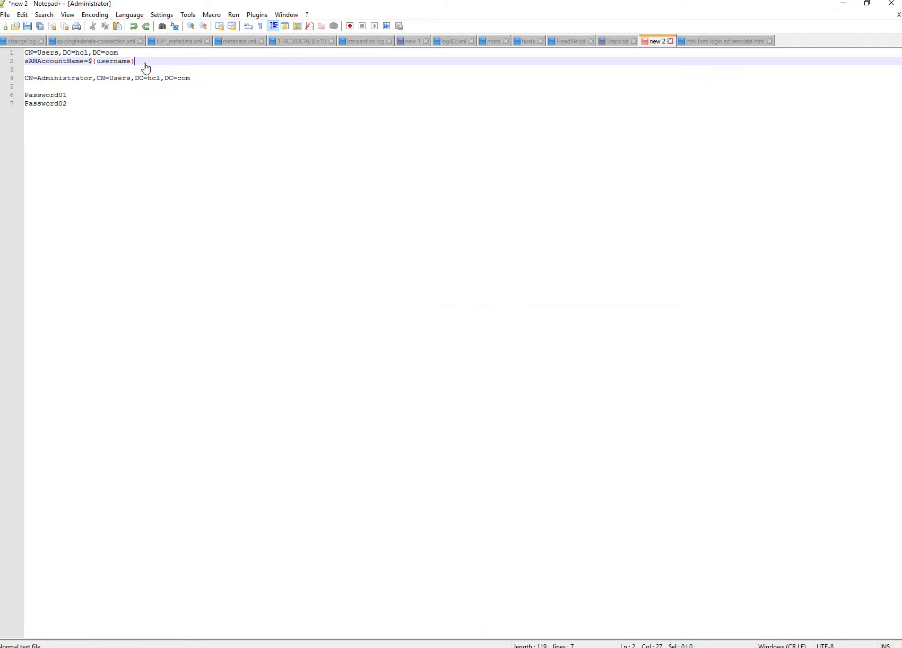
Enter sAMAccountName=${username} as the Search Filter and continue to the Extended Contract step.
left_click_drag(141, 62, 24, 60)
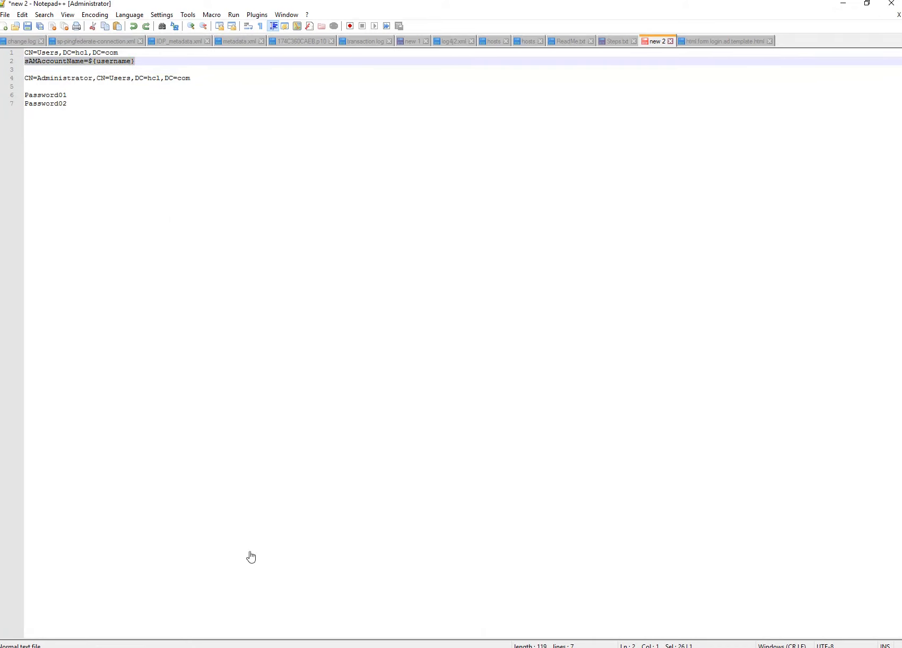
key("alt+Tab")
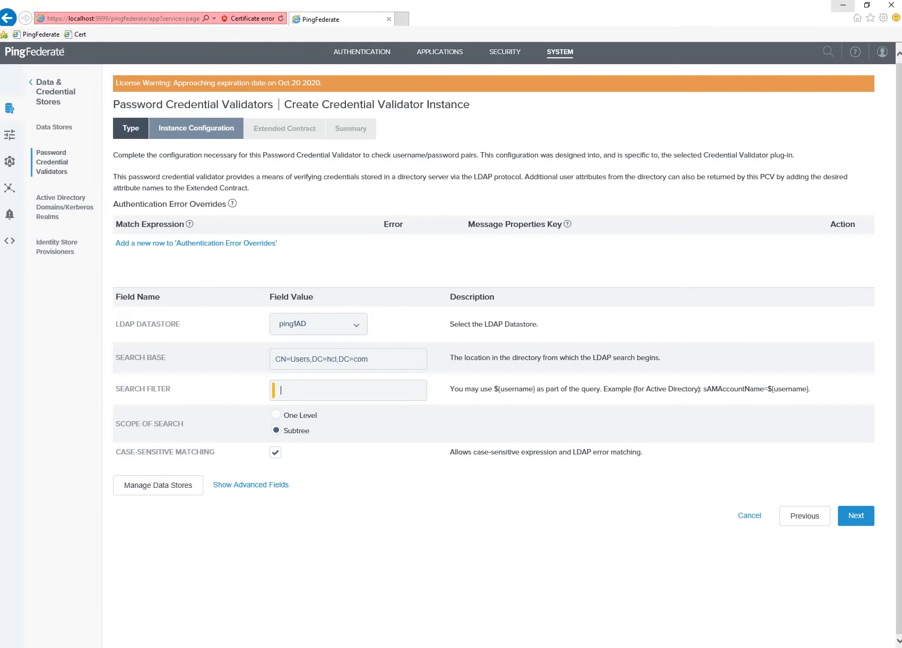
key("ctrl+v")
left_click_drag(342, 393, 274, 395)
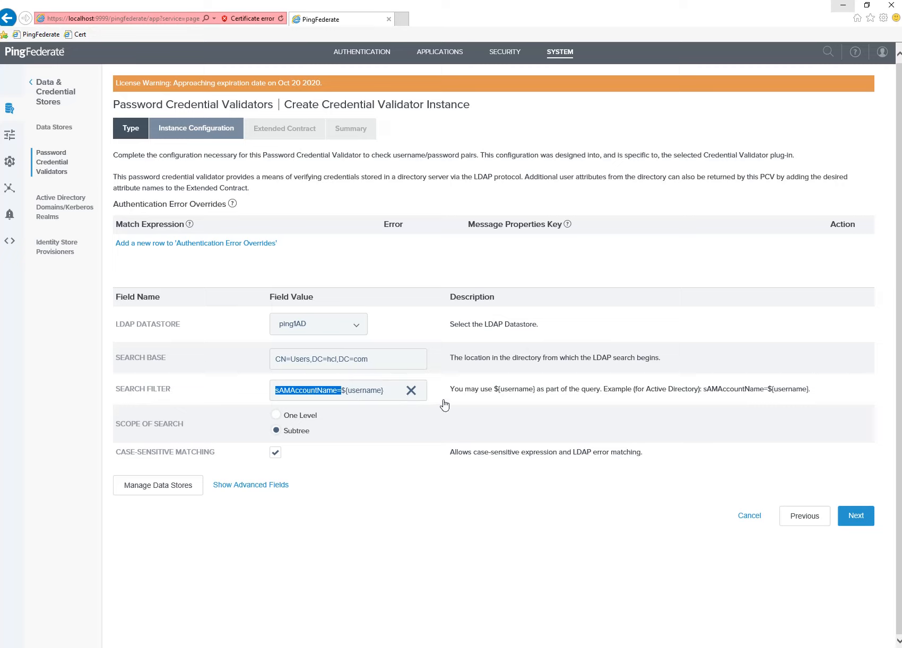
left_click_drag(345, 395, 393, 395)
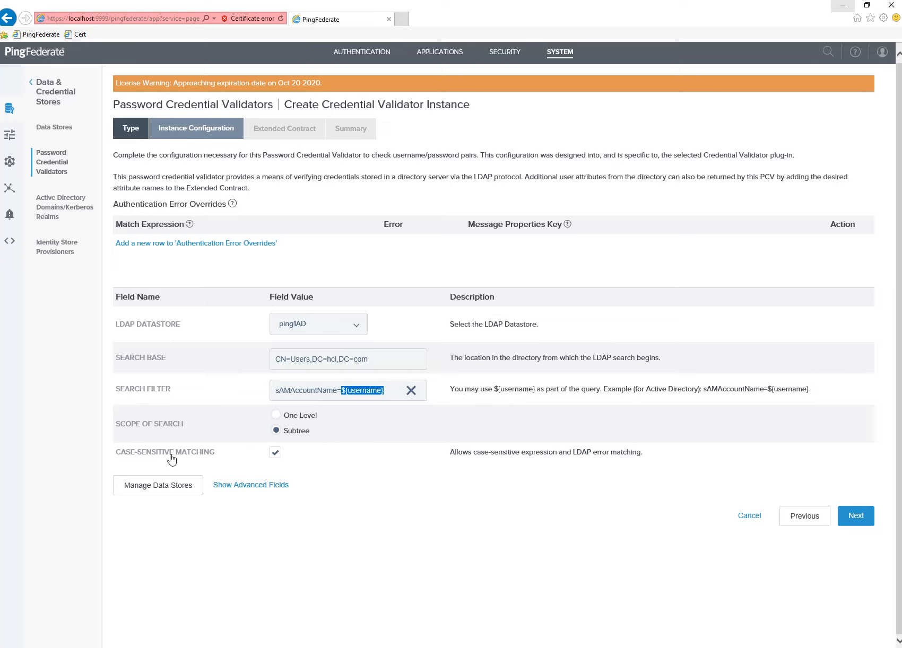
left_click(856, 519)
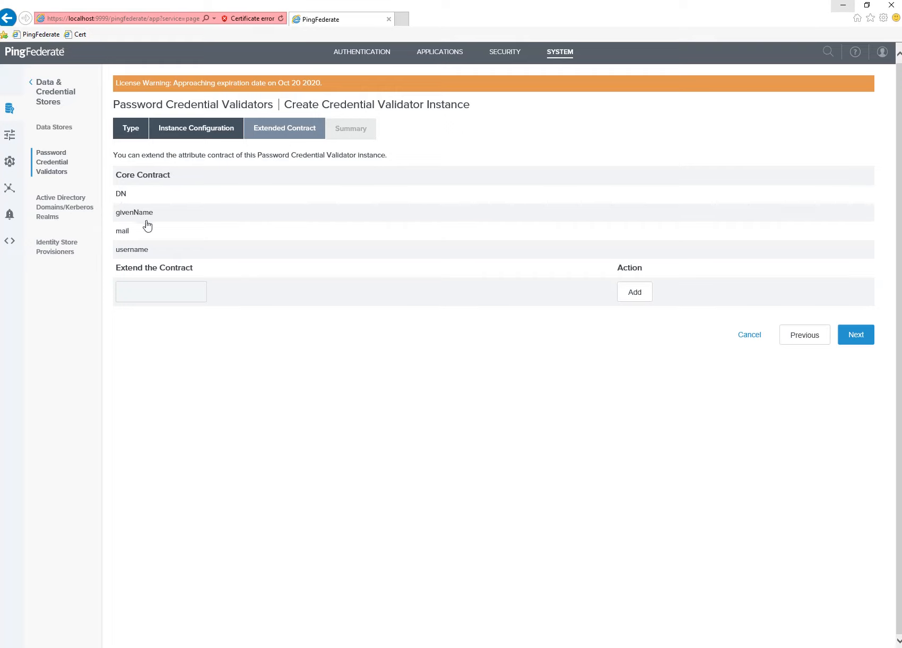
Review the summary's extended attributes DN, givenName, mail and username, then save the Active Directory PCV.
left_click(855, 335)
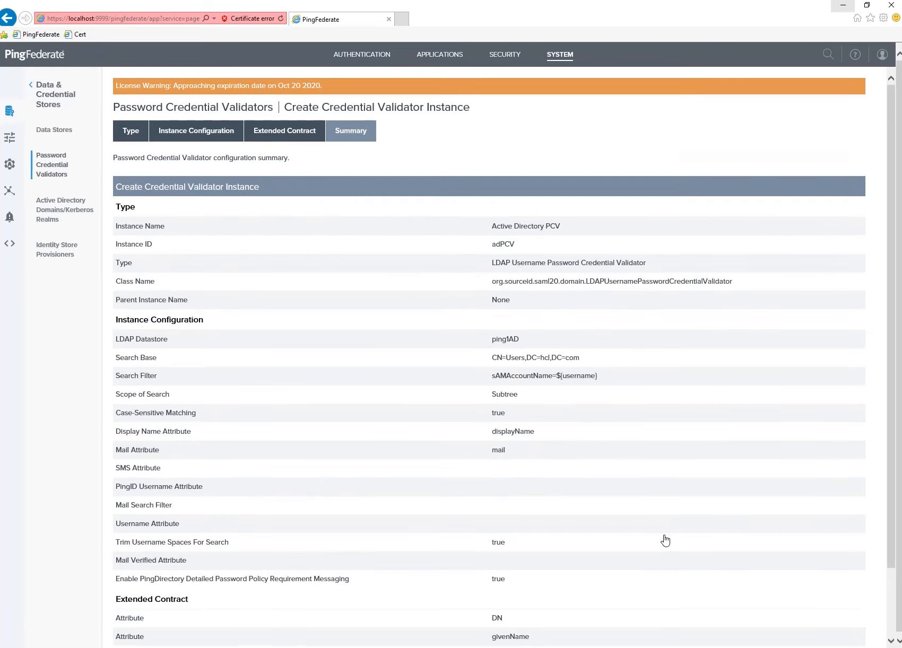
scroll(610, 566, "down", 2)
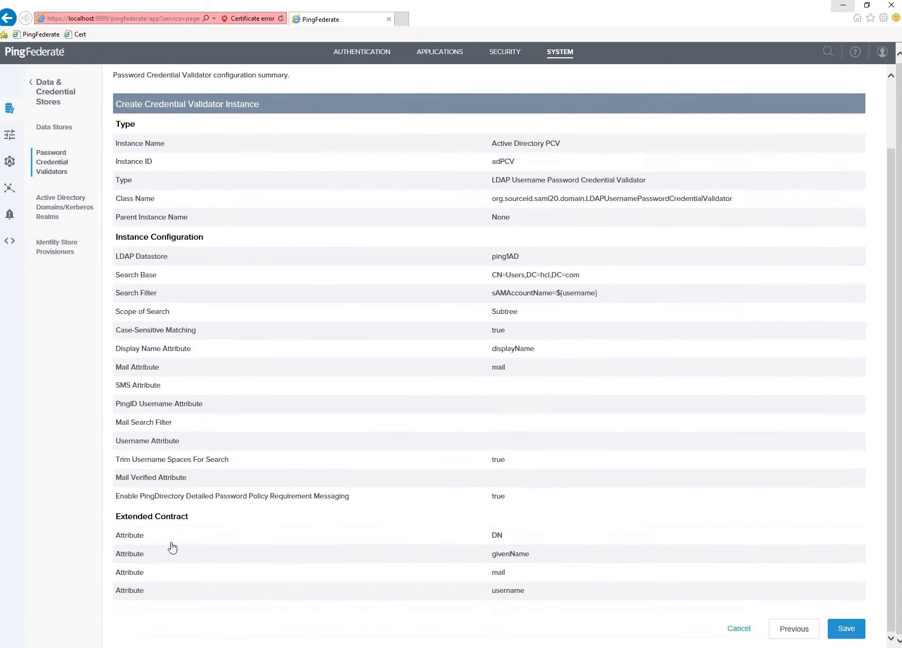
left_click_drag(113, 540, 131, 578)
left_click(226, 590)
scroll(171, 574, "up", 2)
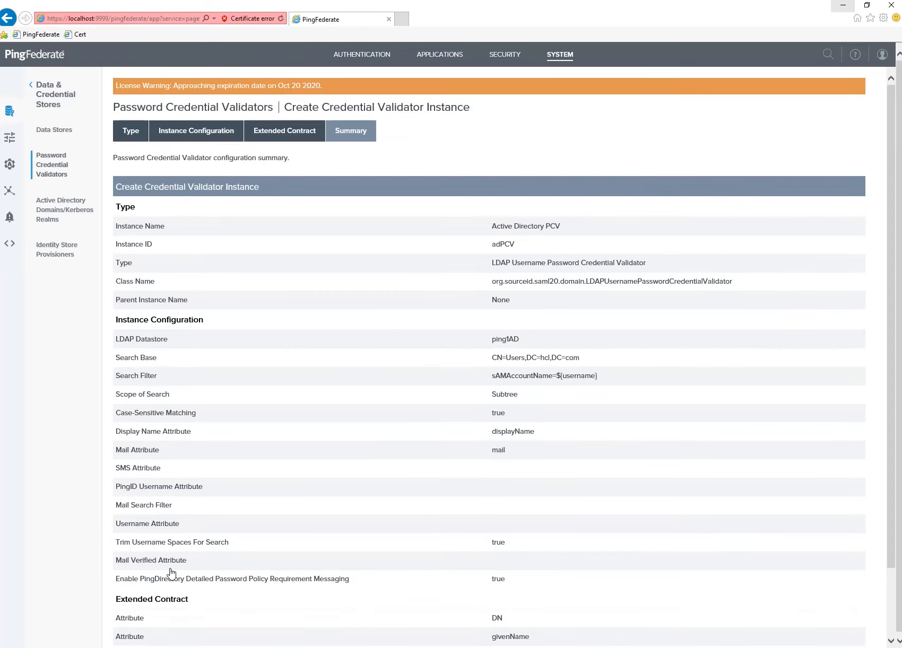
scroll(171, 573, "down", 2)
left_click_drag(118, 540, 159, 590)
left_click(226, 591)
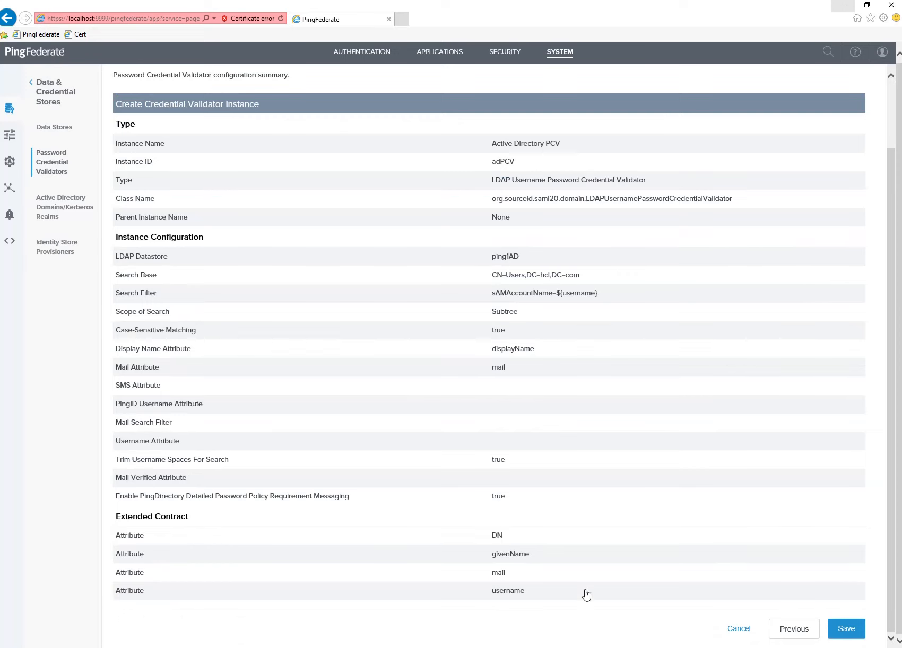
left_click(845, 631)
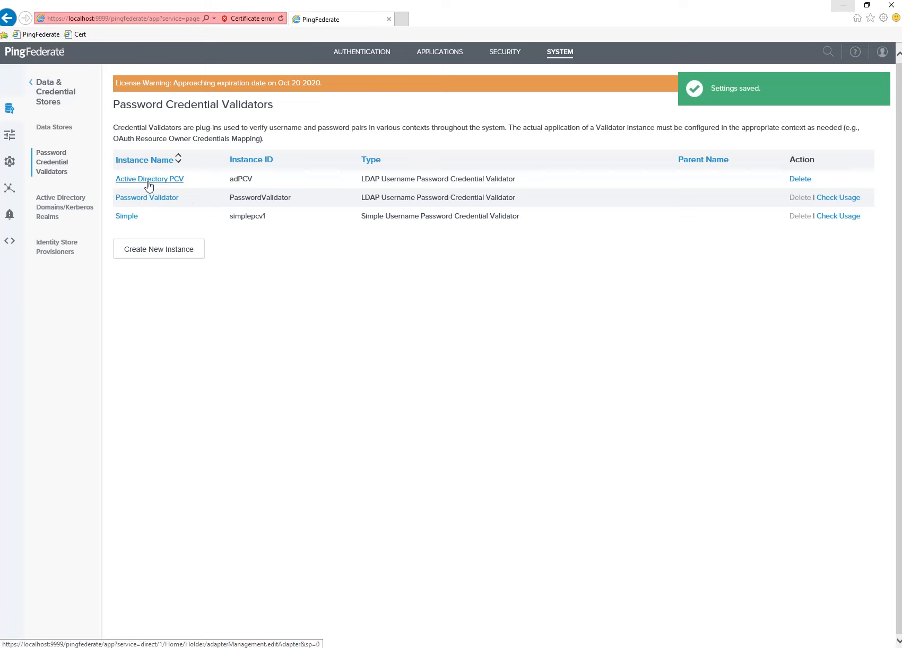
Highlight the two lines of Step 3 in the Steps.txt list.
key("alt+Tab")
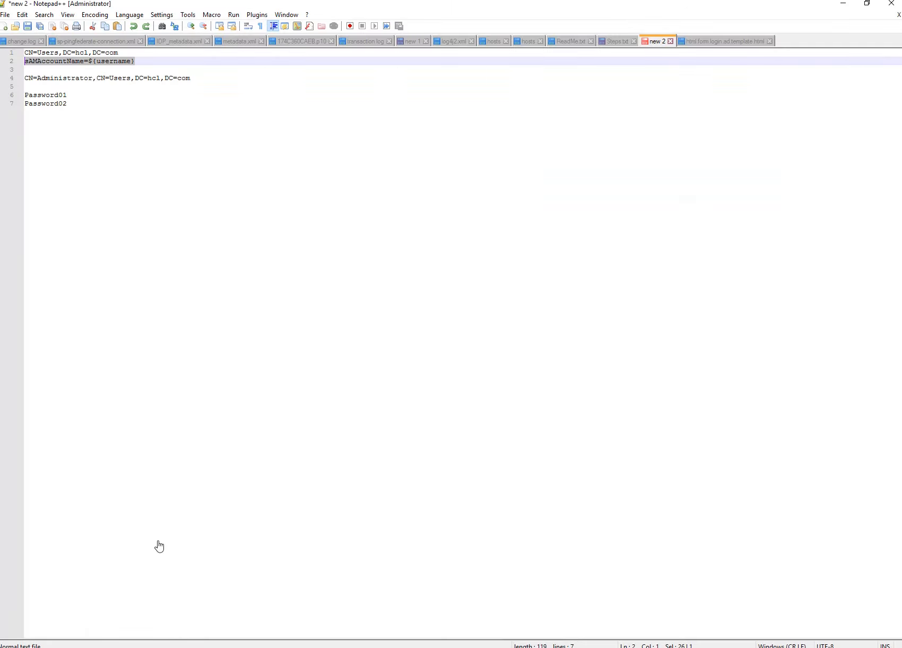
left_click(625, 42)
left_click(354, 103)
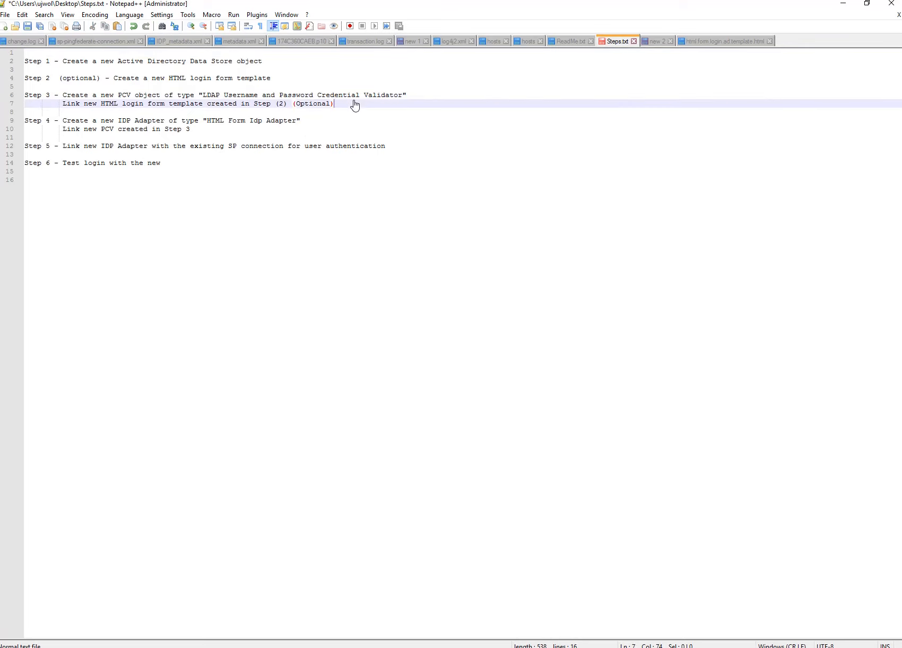
left_click_drag(355, 105, 16, 95)
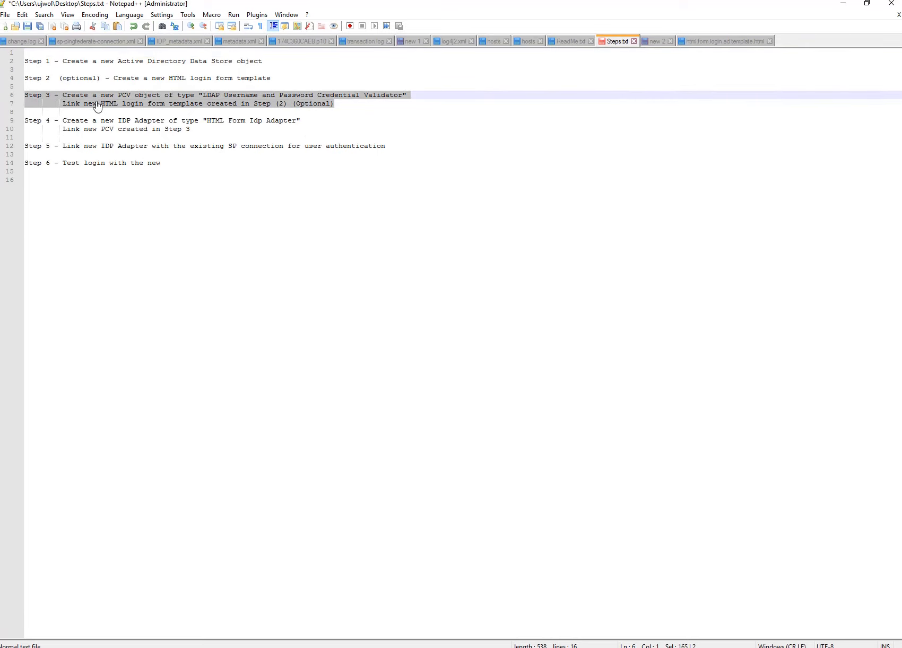
Review the existing Password Validator's summary, then return to the System shortcuts.
left_click(843, 4)
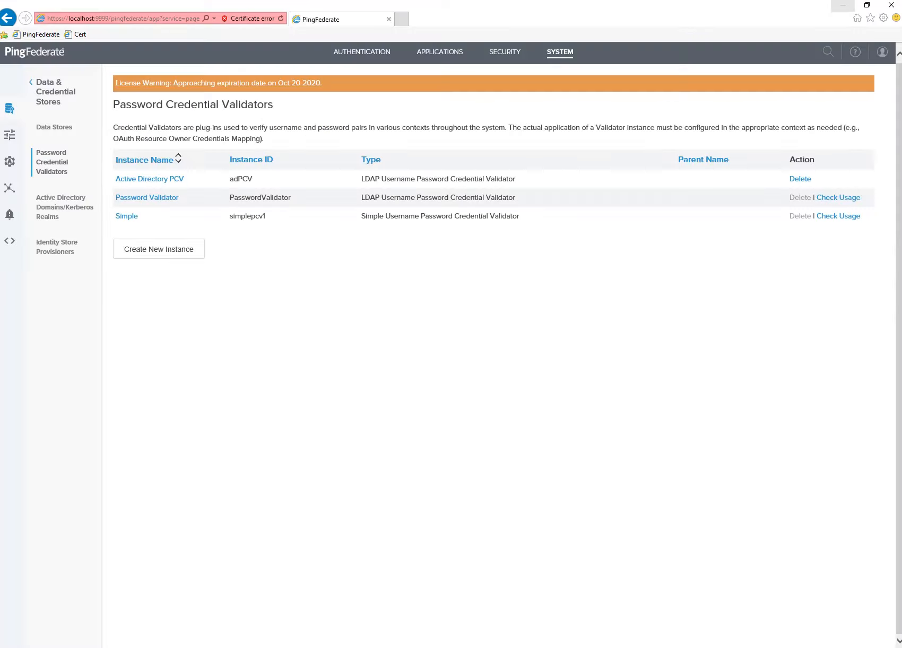
left_click(159, 201)
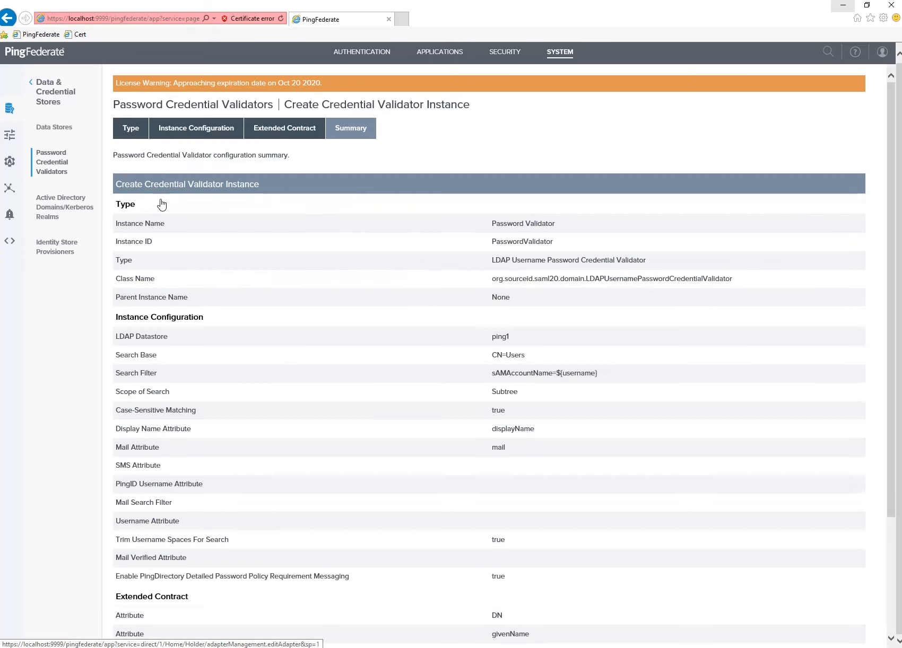
scroll(391, 409, "down", 3)
scroll(467, 472, "up", 3)
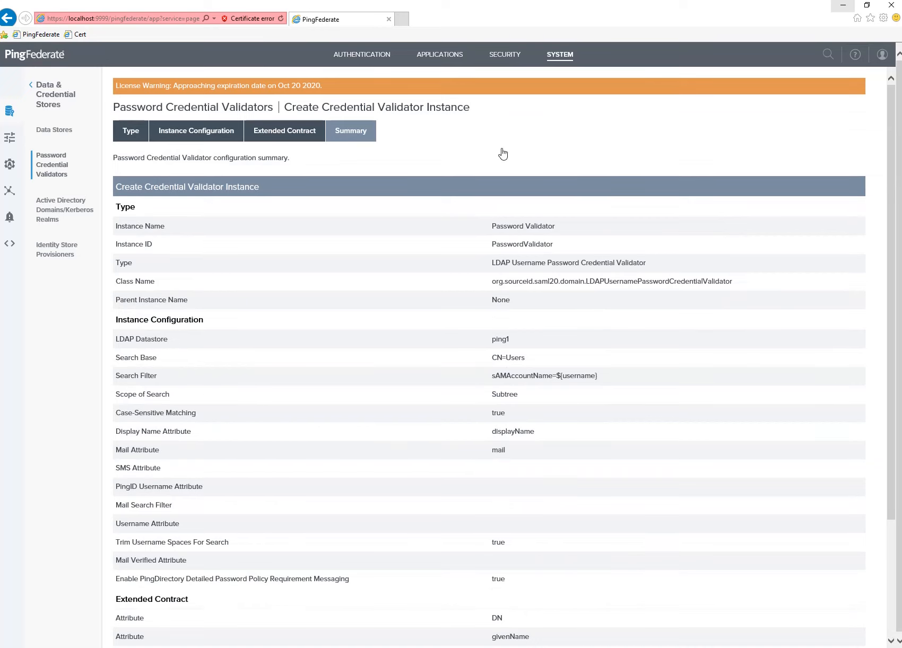
left_click(552, 55)
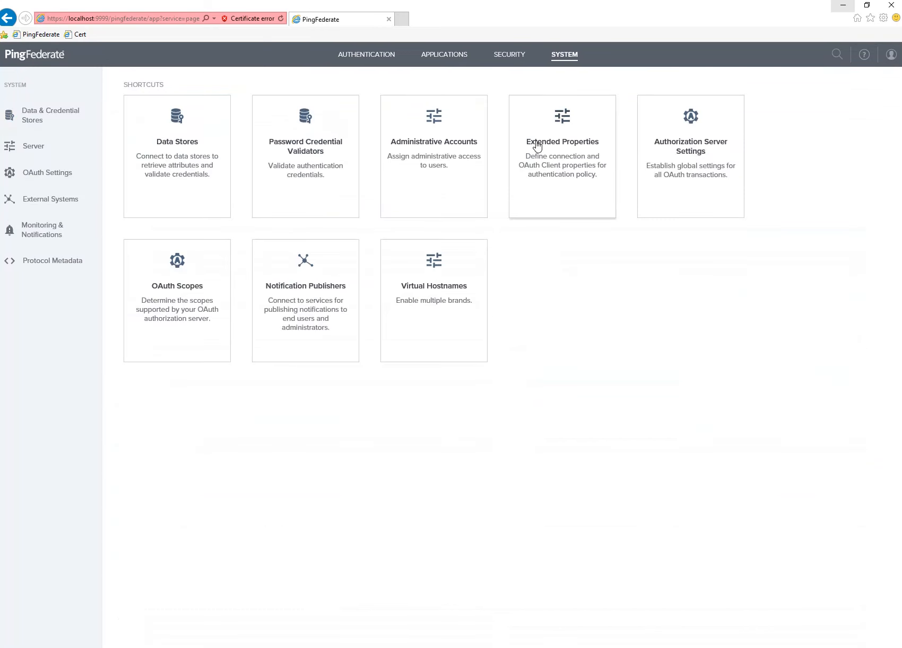
Open the Active Directory PCV's configuration summary from the validators list.
left_click(307, 148)
left_click(153, 184)
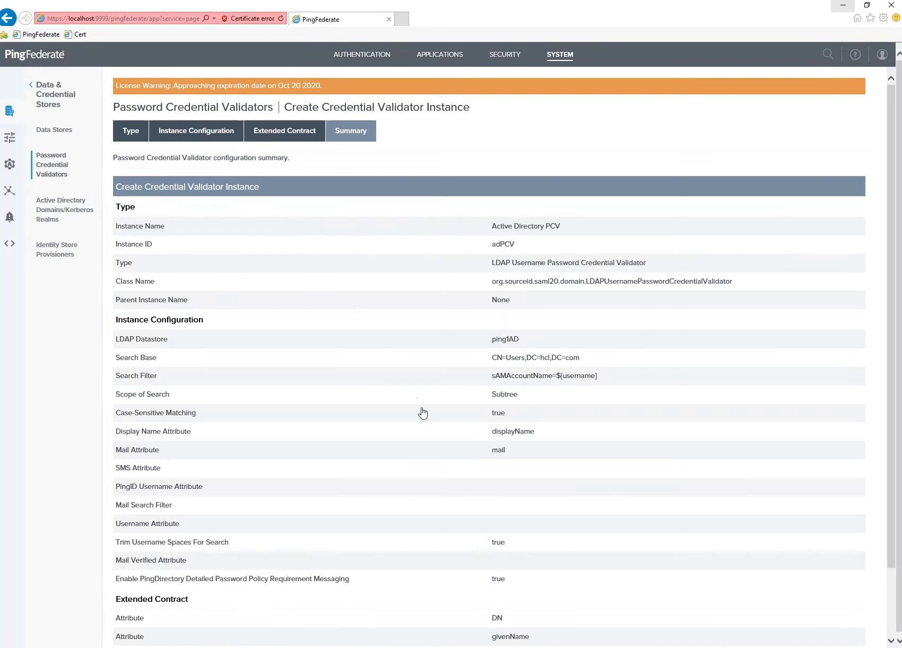
scroll(396, 509, "down", 2)
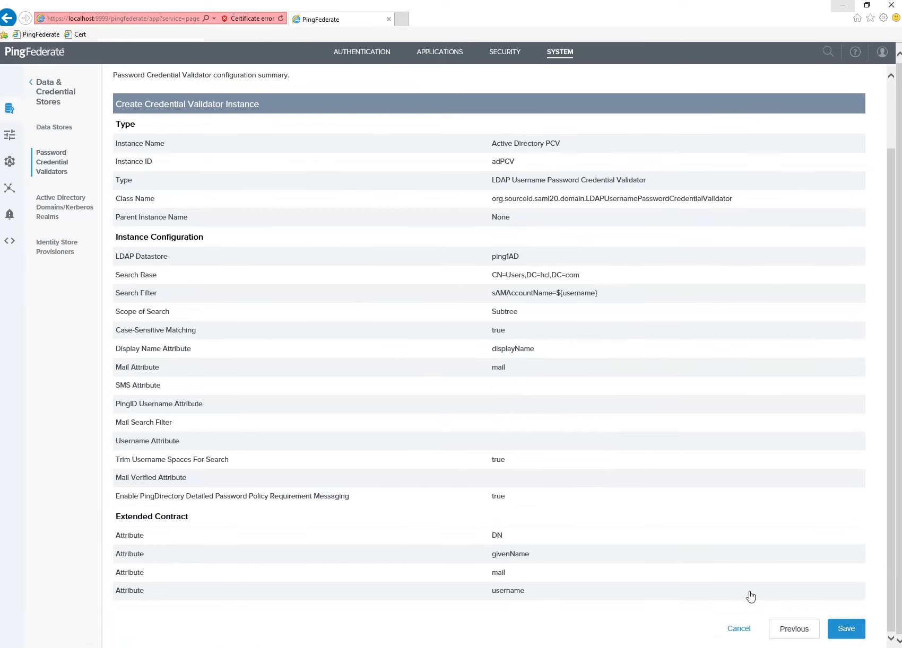
scroll(278, 471, "up", 2)
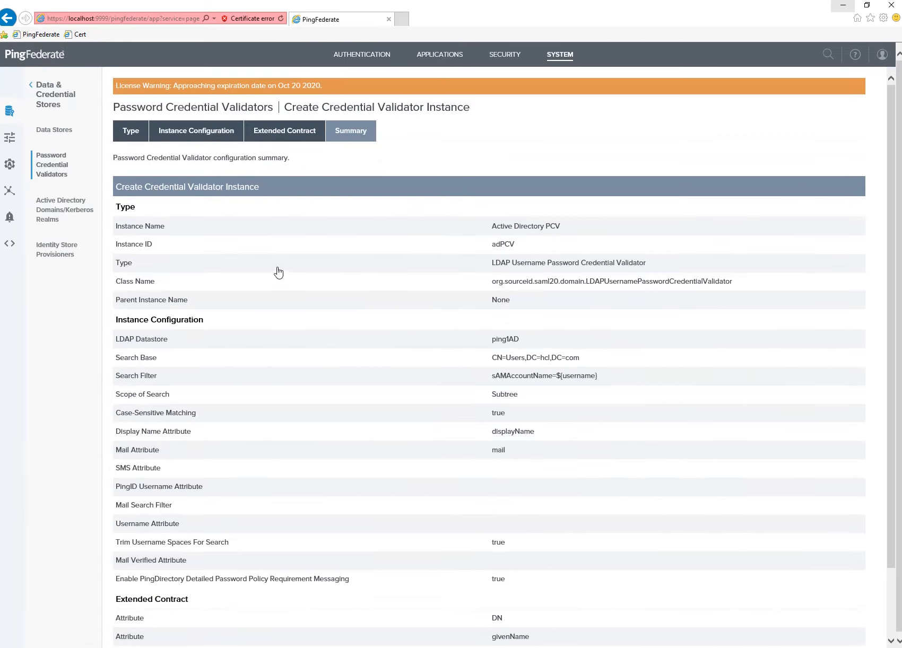
Check its Instance Configuration advanced LDAP fields and the extended contract attributes.
left_click(153, 182)
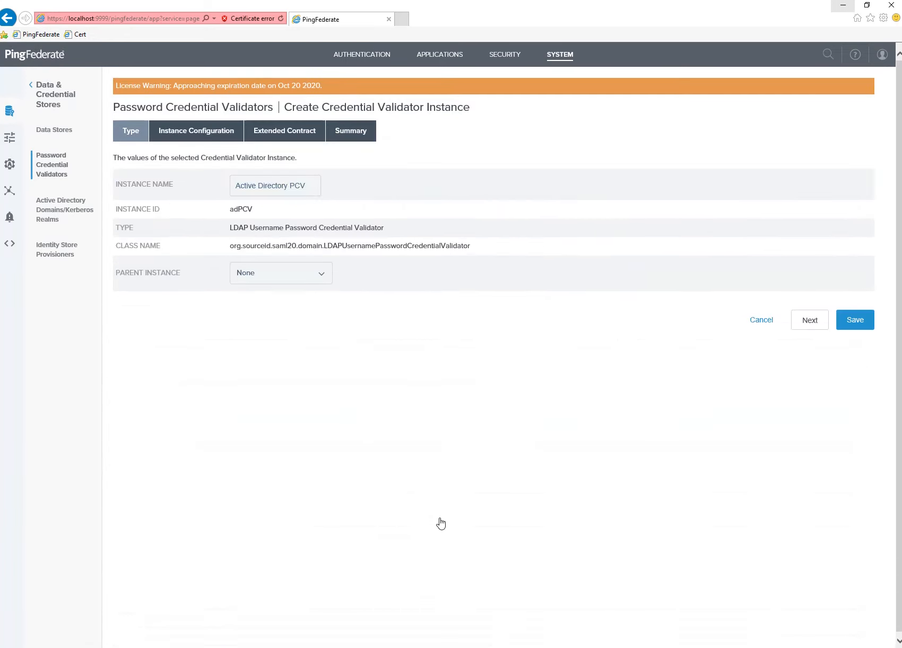
left_click(184, 132)
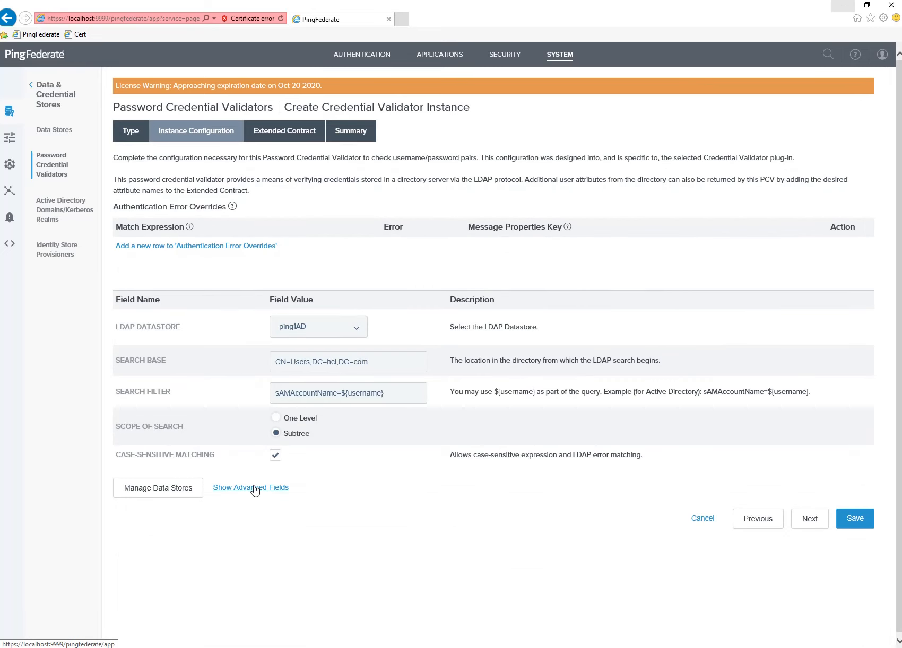
left_click(255, 489)
scroll(292, 550, "down", 3)
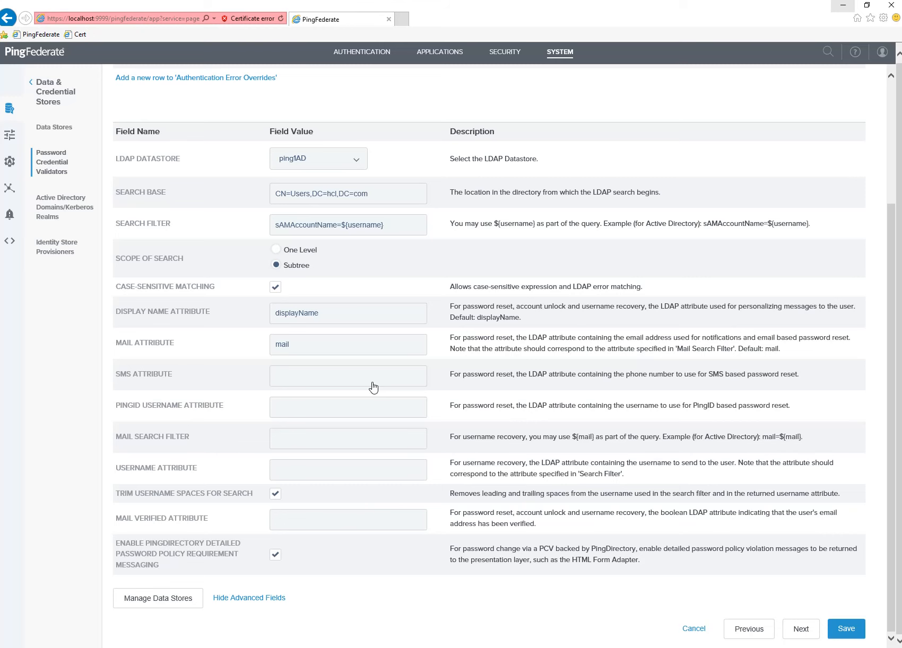
scroll(373, 388, "up", 3)
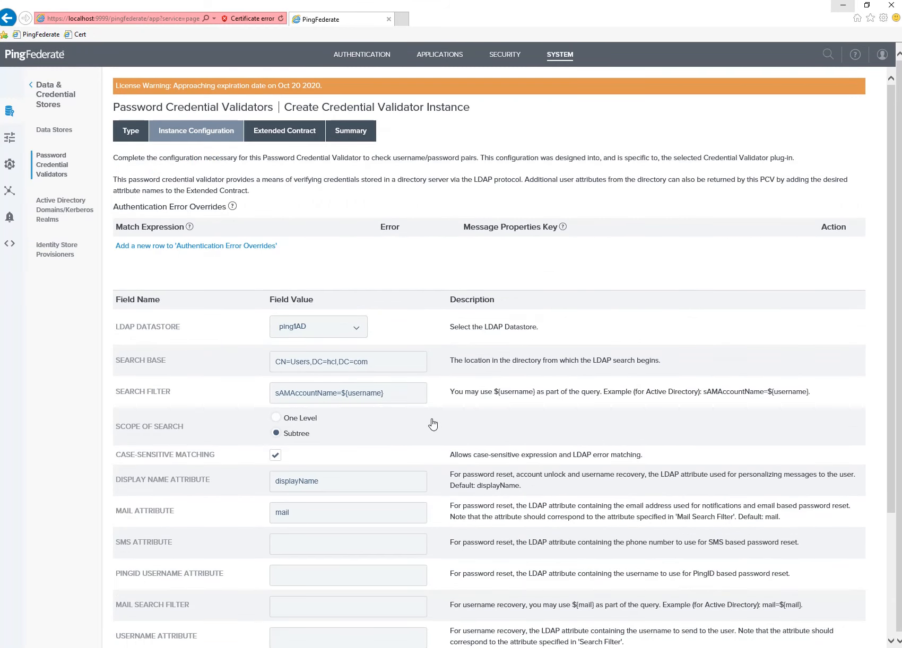
scroll(550, 495, "down", 3)
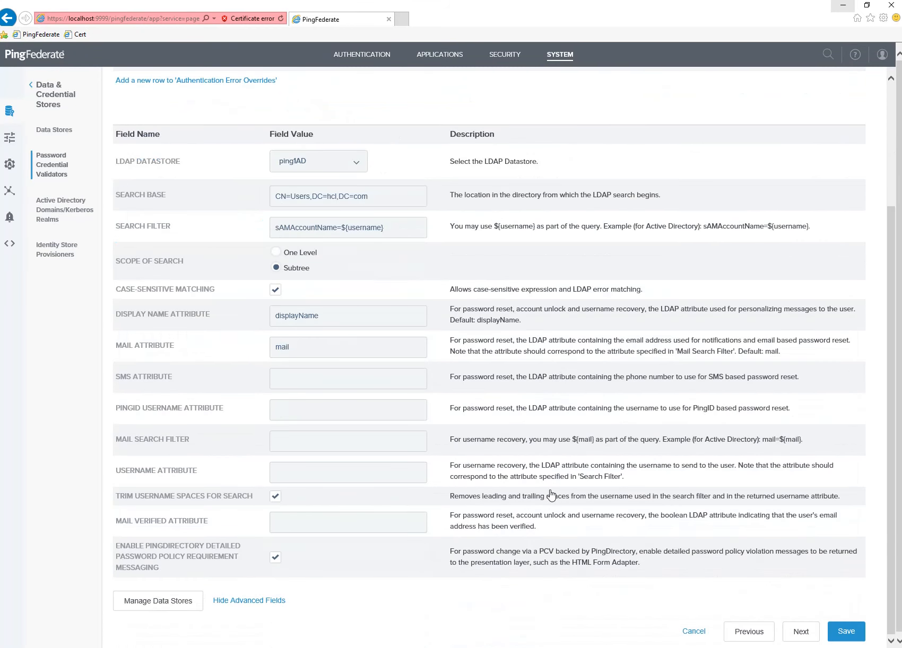
scroll(452, 460, "down", 1)
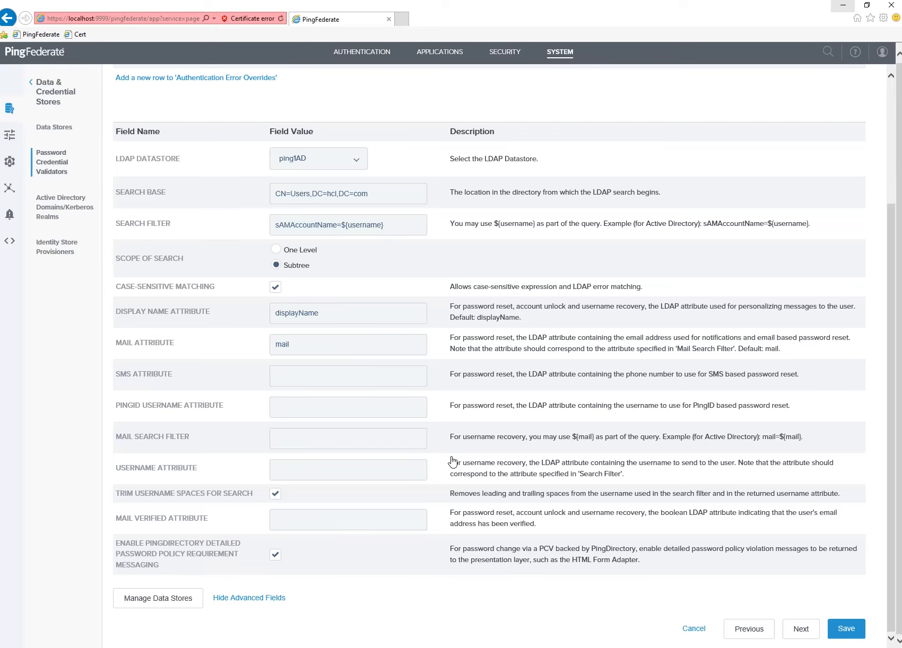
scroll(452, 462, "up", 3)
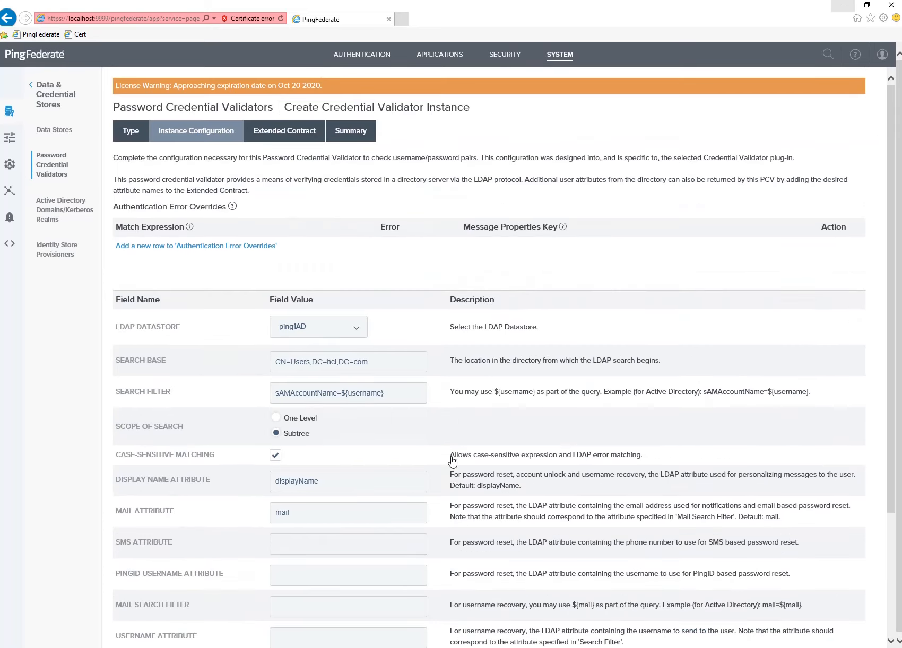
left_click(265, 136)
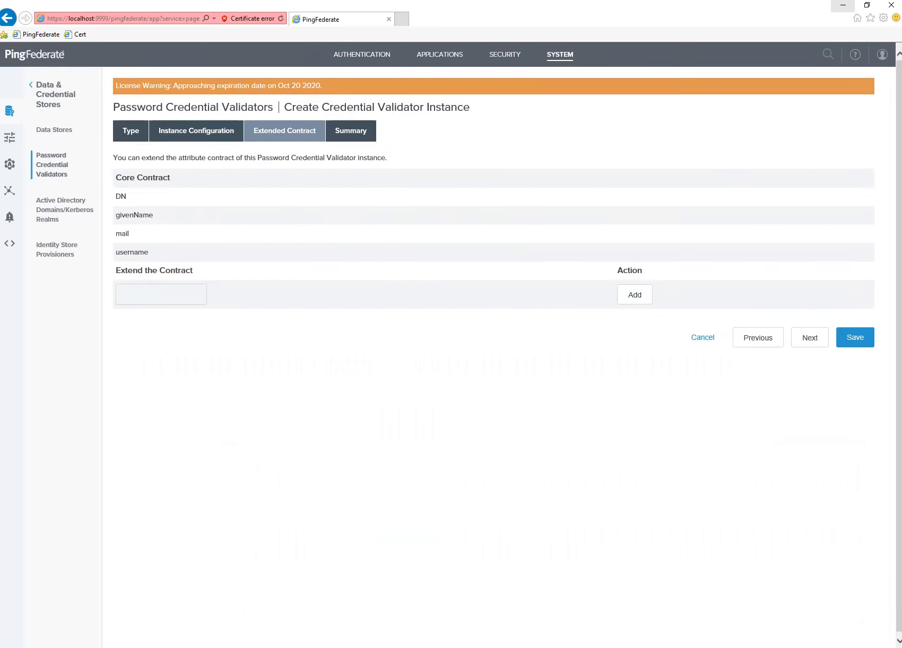
left_click(843, 5)
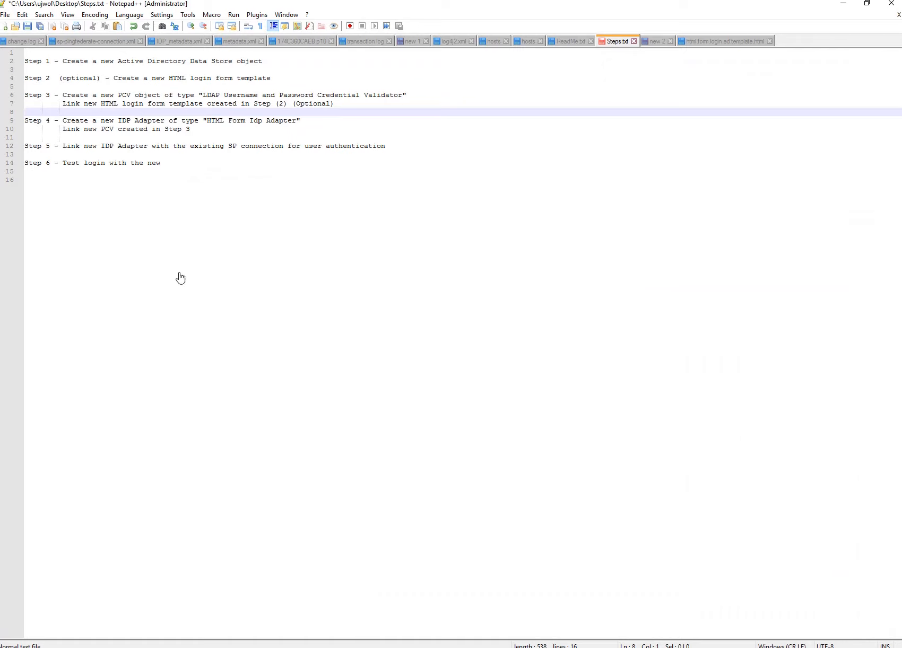
Move the login-template line from Step 3 to under Step 4's Link new PCV line and save.
left_click_drag(338, 106, 64, 106)
key("ctrl+c")
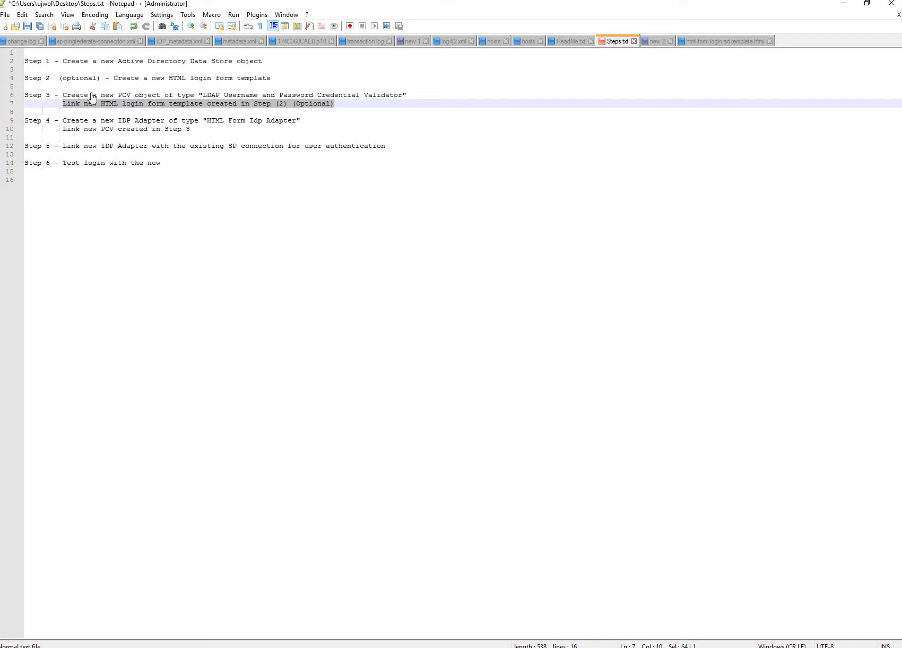
key("Delete")
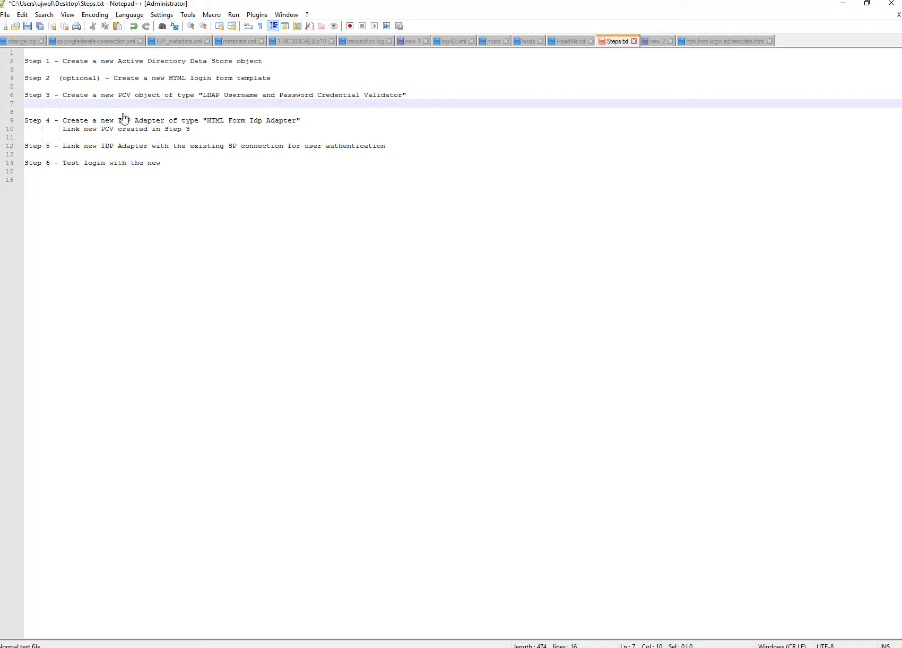
left_click(212, 135)
left_click(213, 132)
key("Return")
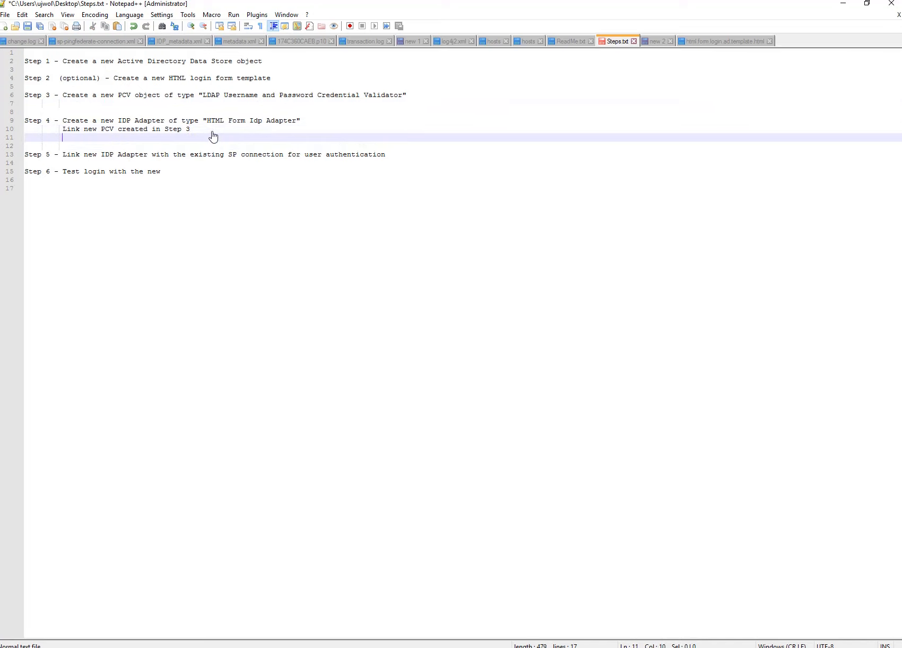
key("ctrl+v")
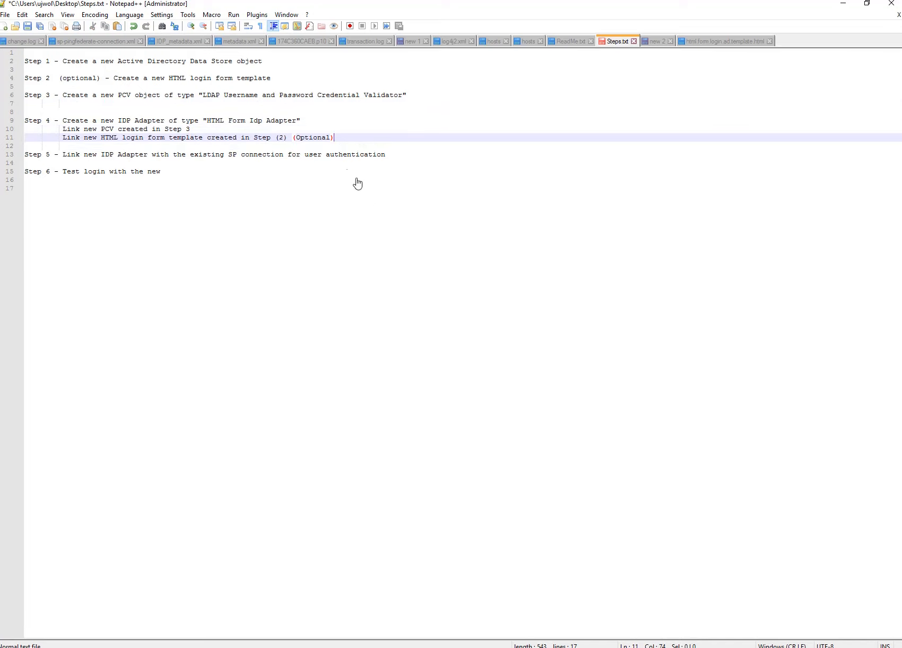
key("ctrl+s")
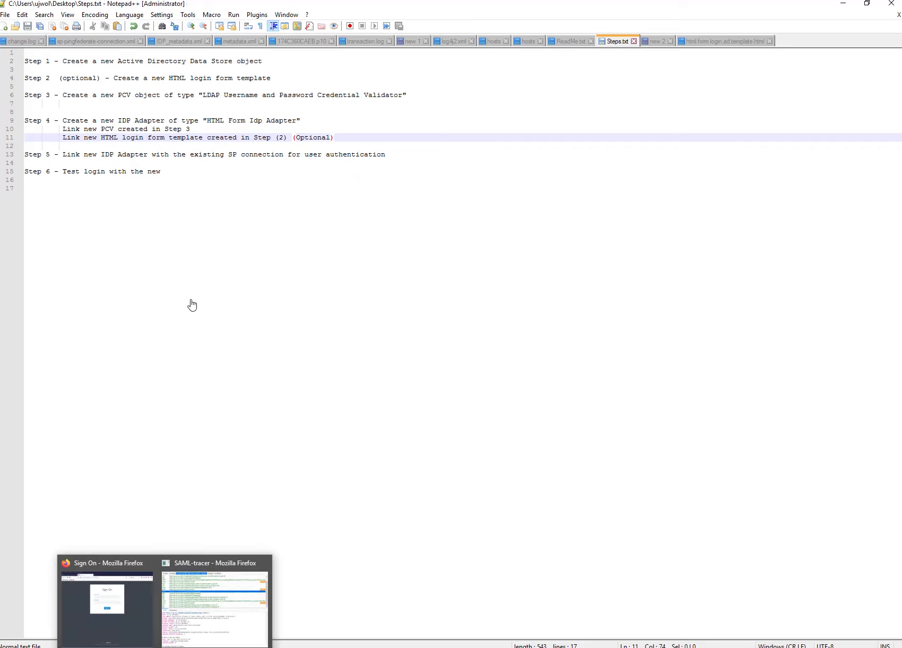
Write 'Link to AD source' on the empty line under Step 3 and save.
left_click_drag(425, 98, 60, 95)
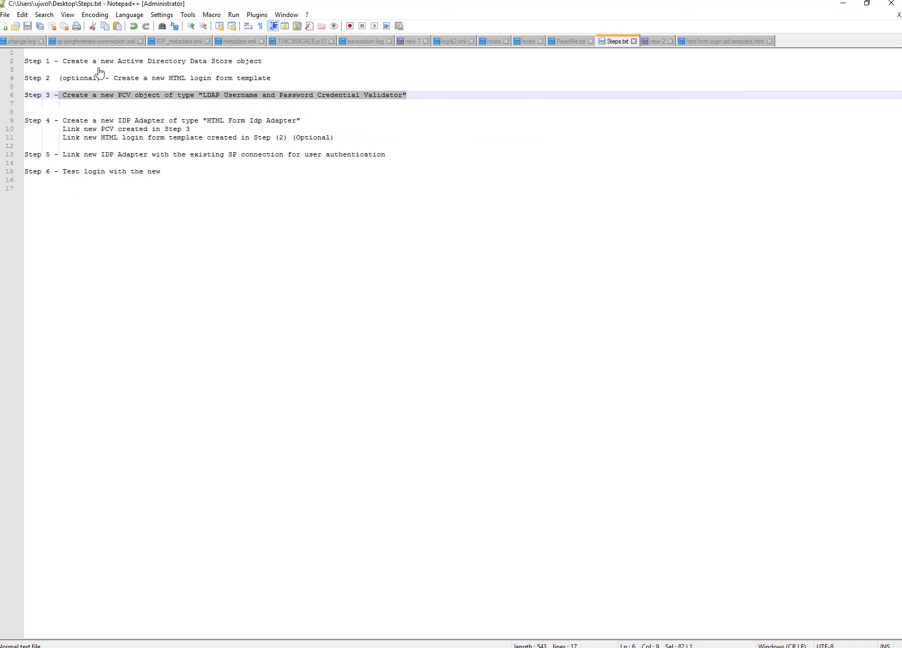
left_click_drag(62, 61, 263, 61)
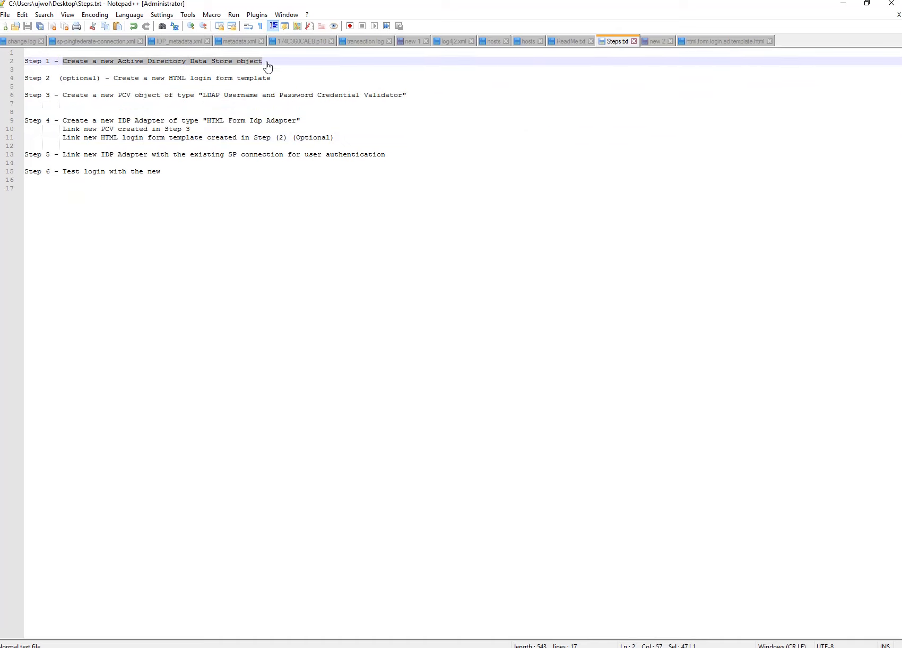
left_click(62, 103)
type("Link ")
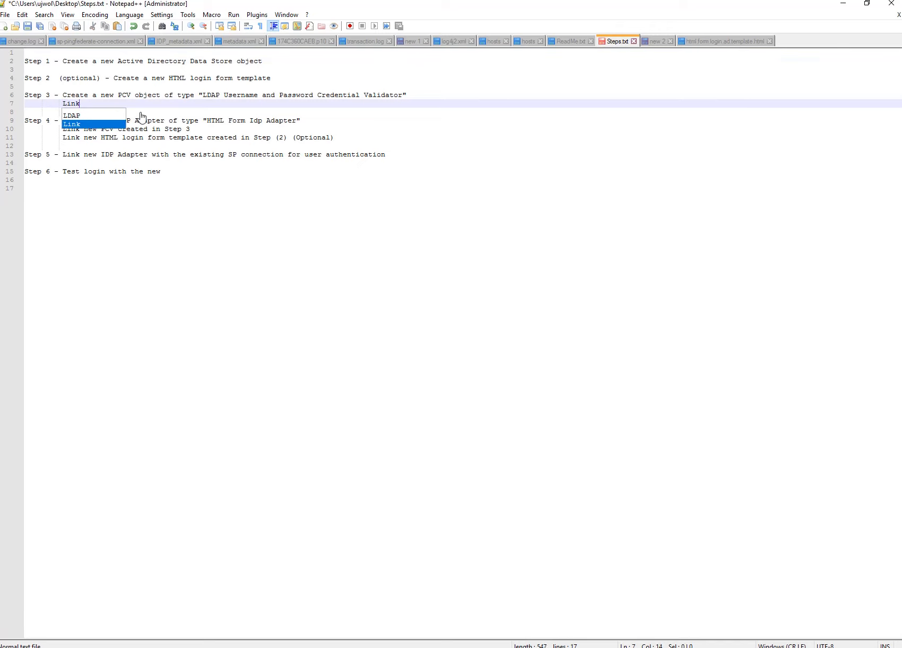
type("to AD")
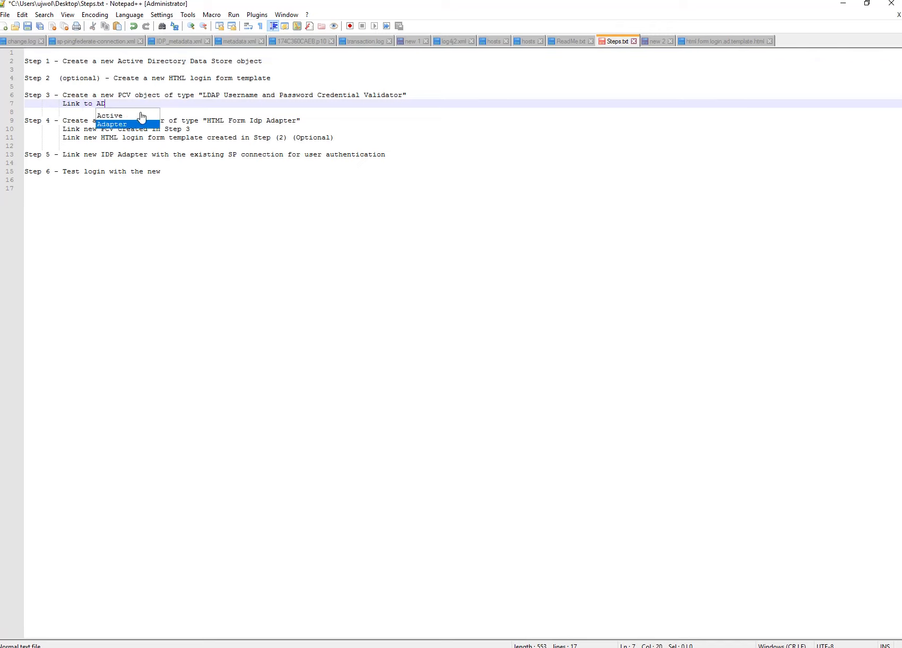
type(" source")
key("ctrl+s")
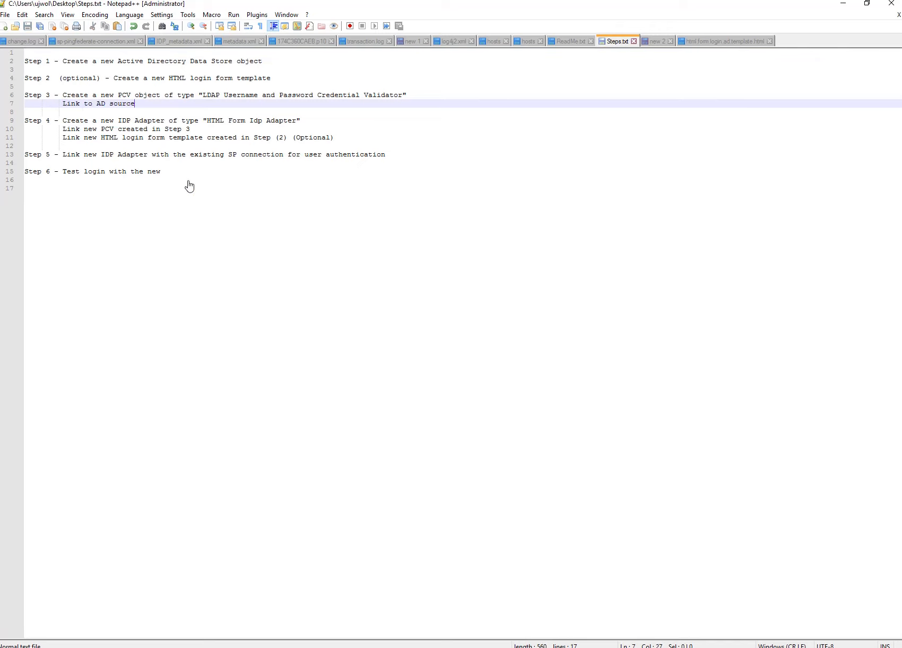
left_click(159, 179)
left_click_drag(143, 113, 318, 127)
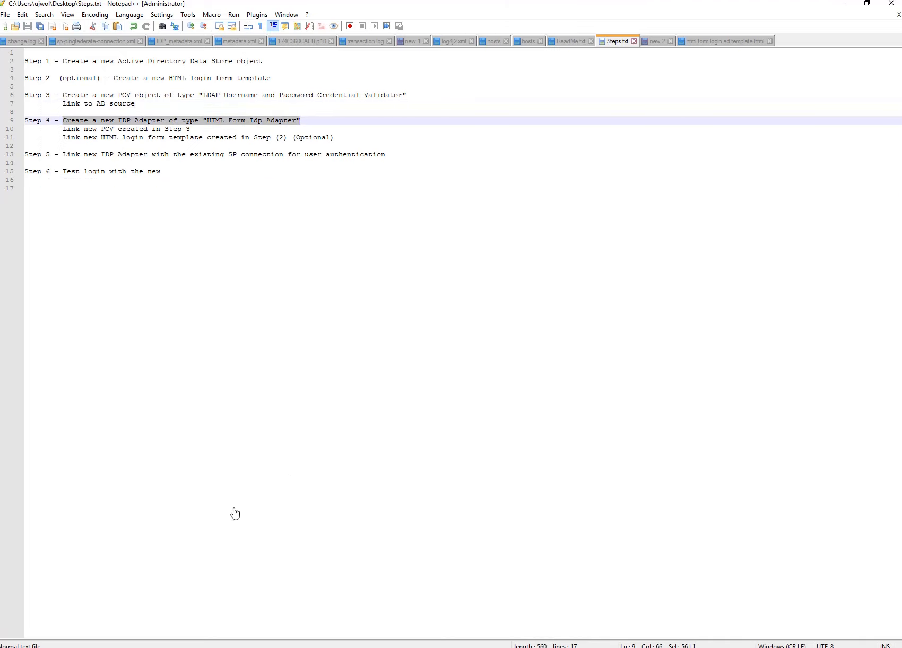
left_click(102, 647)
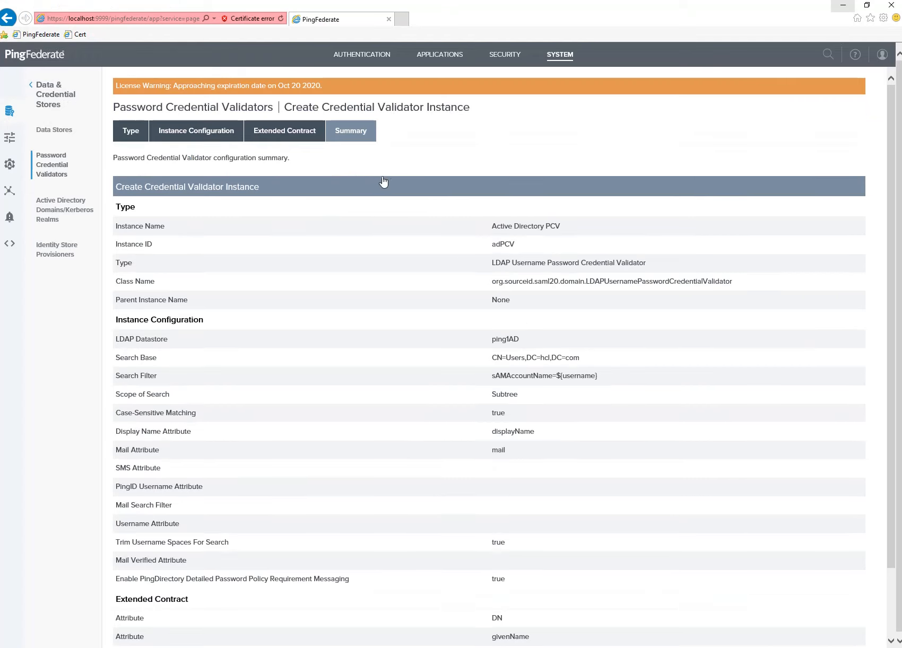
Go to Authentication > IdP Adapters and start a new adapter instance.
left_click(427, 61)
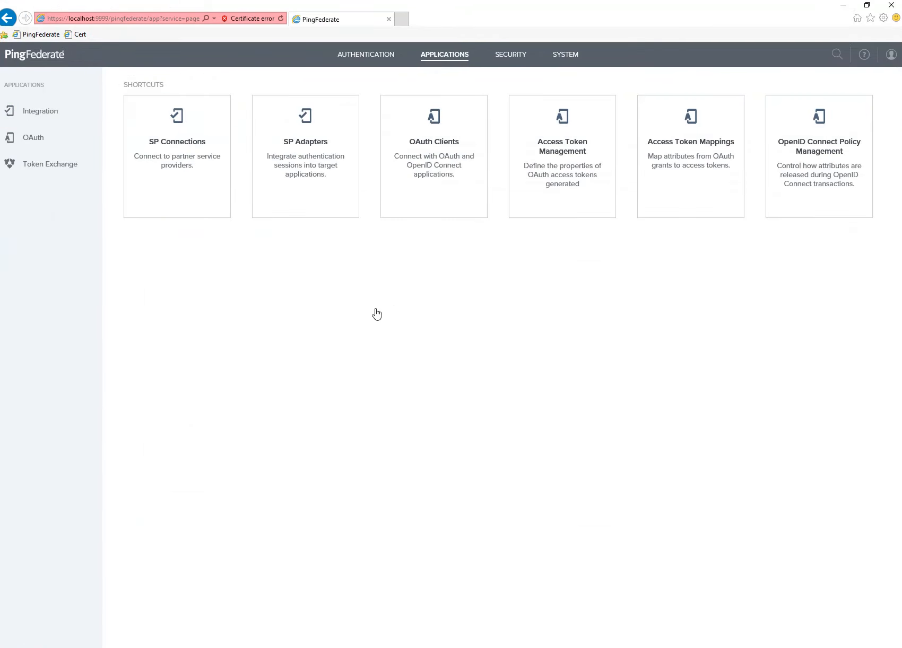
left_click(370, 68)
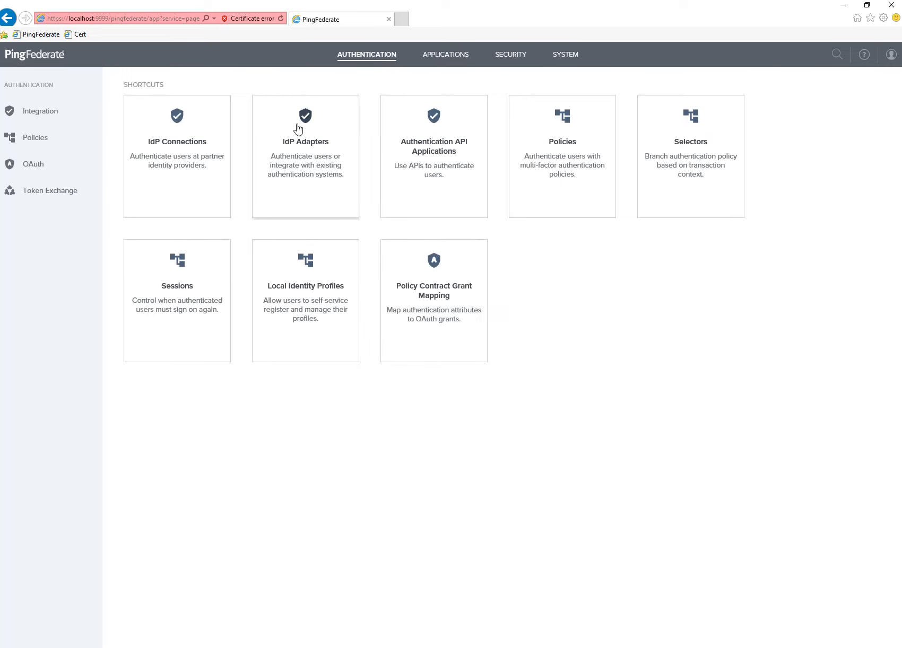
left_click(304, 134)
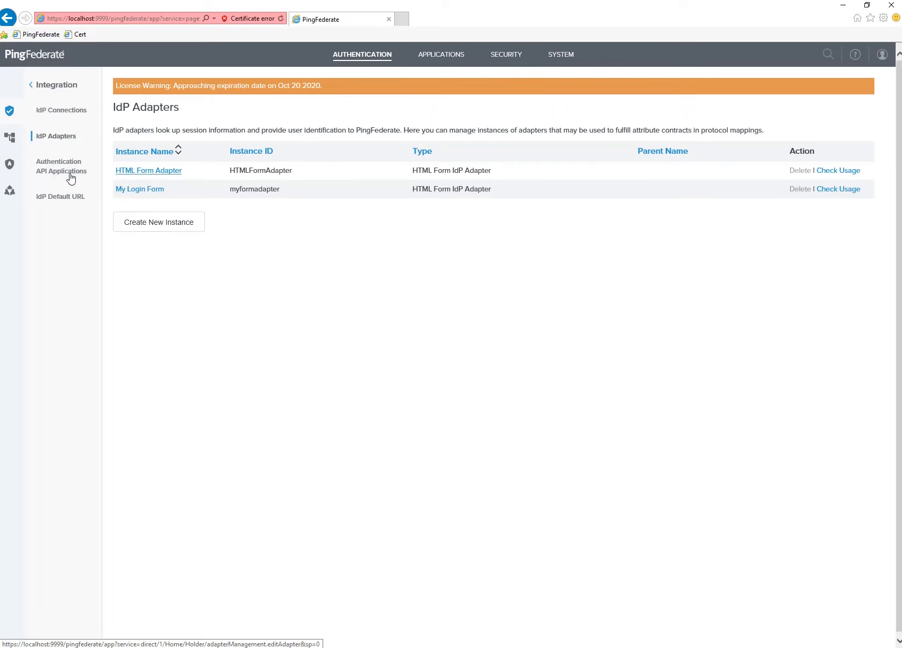
left_click(178, 225)
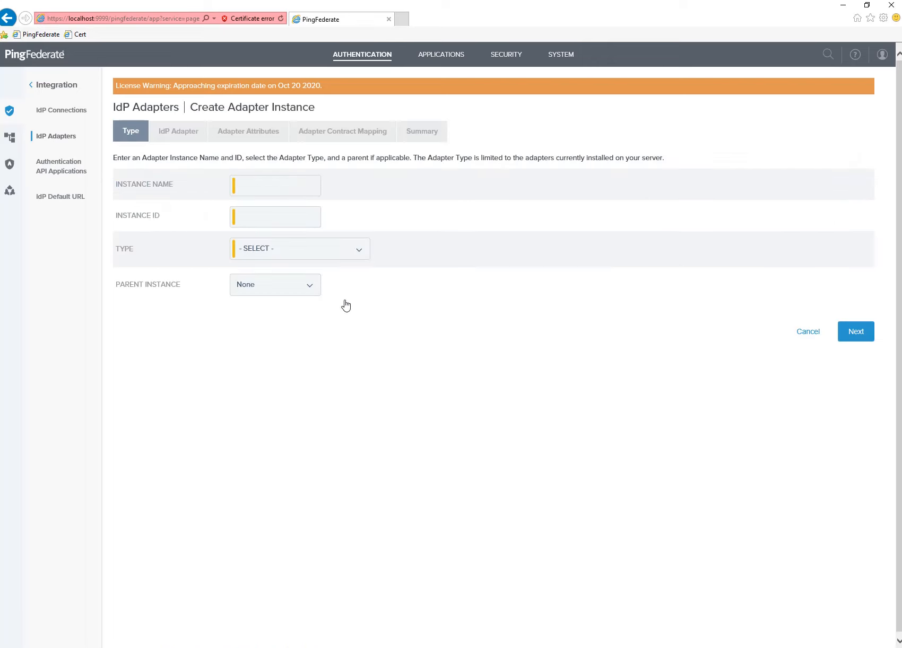
Pick HTML Form IdP Adapter as the type, with name 'HTML Form AD' and ID 'htmlFormAD'.
left_click(342, 243)
left_click(317, 258)
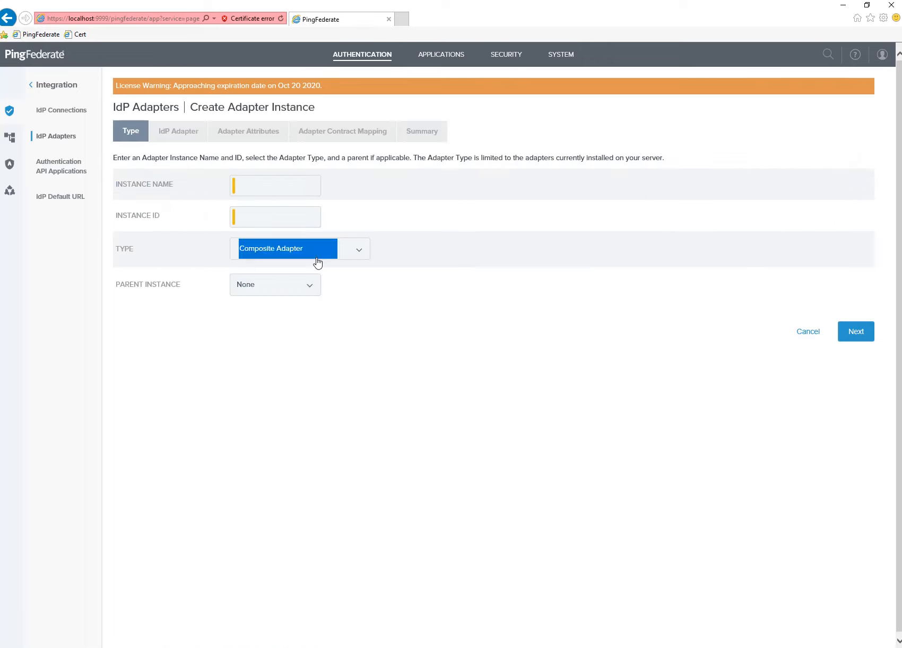
left_click(317, 260)
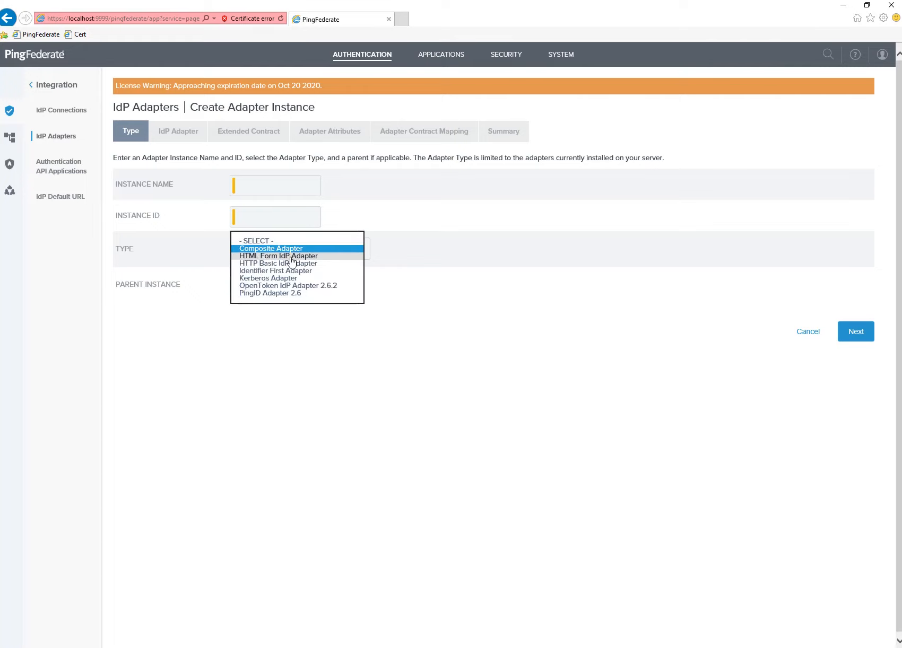
left_click(292, 257)
left_click(258, 187)
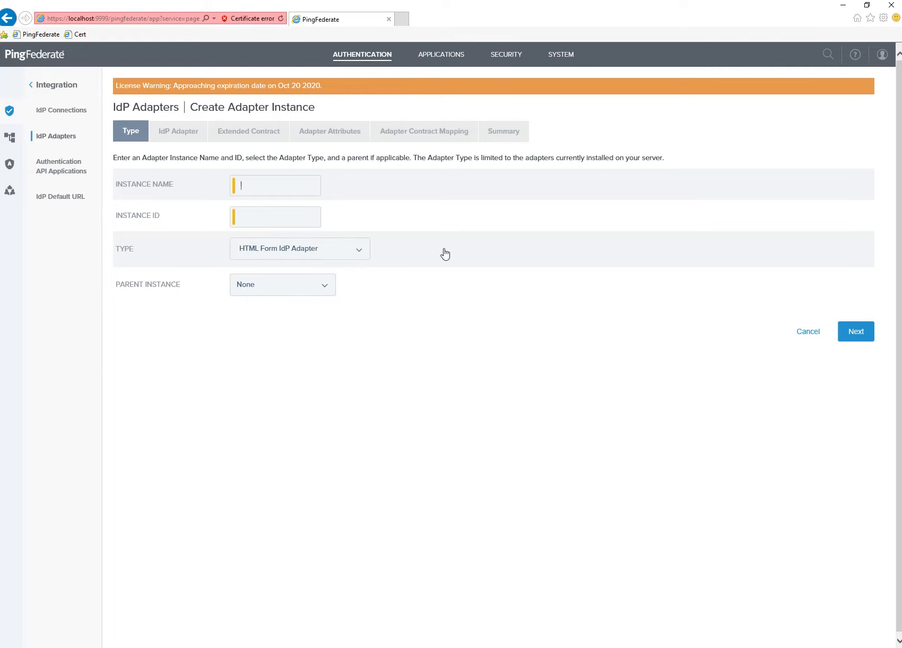
type("H")
type("h")
key("BackSpace")
type("htmlFormAD")
Move on to the adapter's configuration settings and show its advanced fields.
left_click(856, 335)
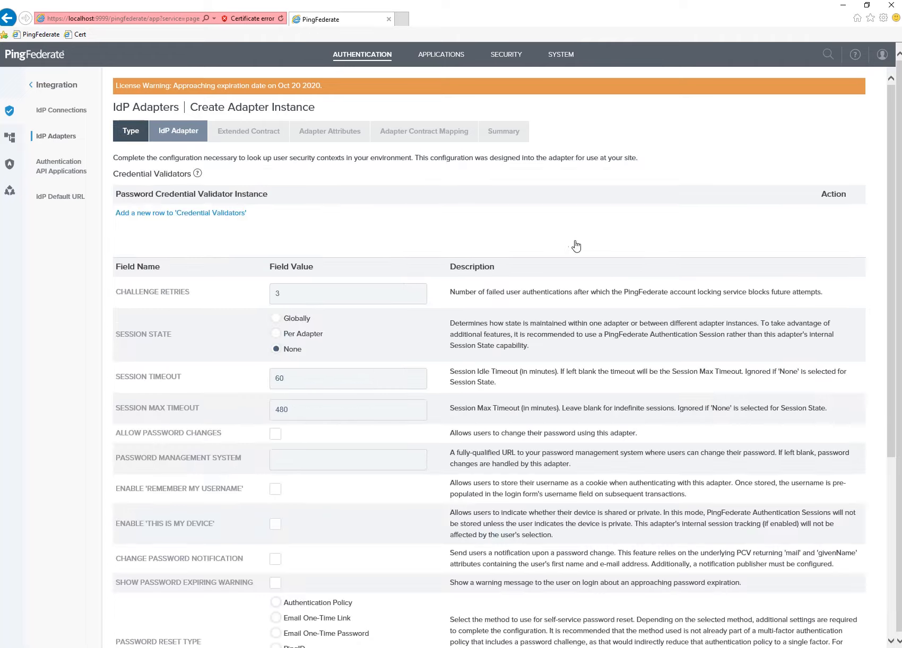
scroll(529, 374, "down", 3)
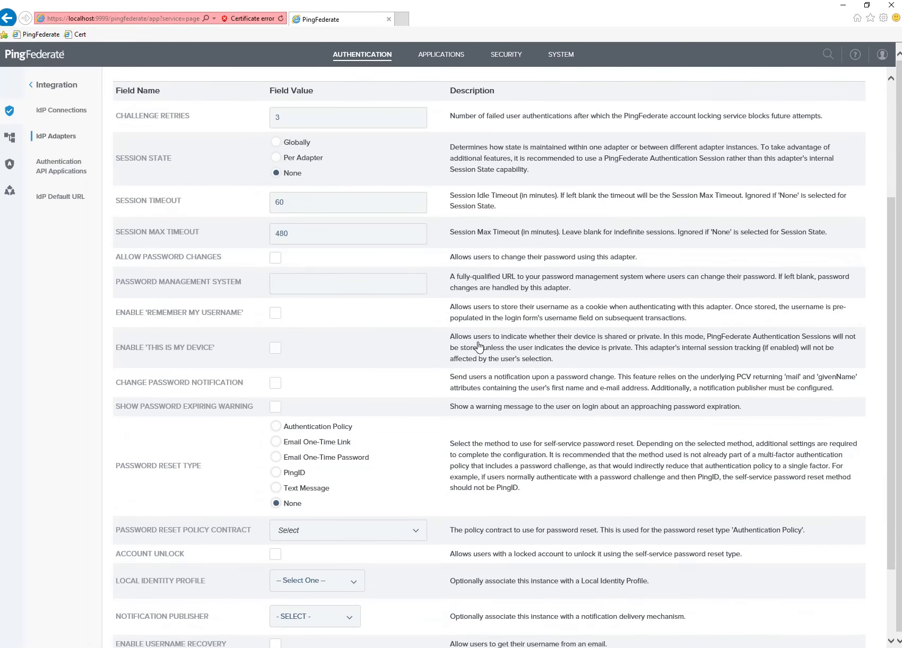
scroll(478, 348, "down", 2)
scroll(447, 343, "up", 5)
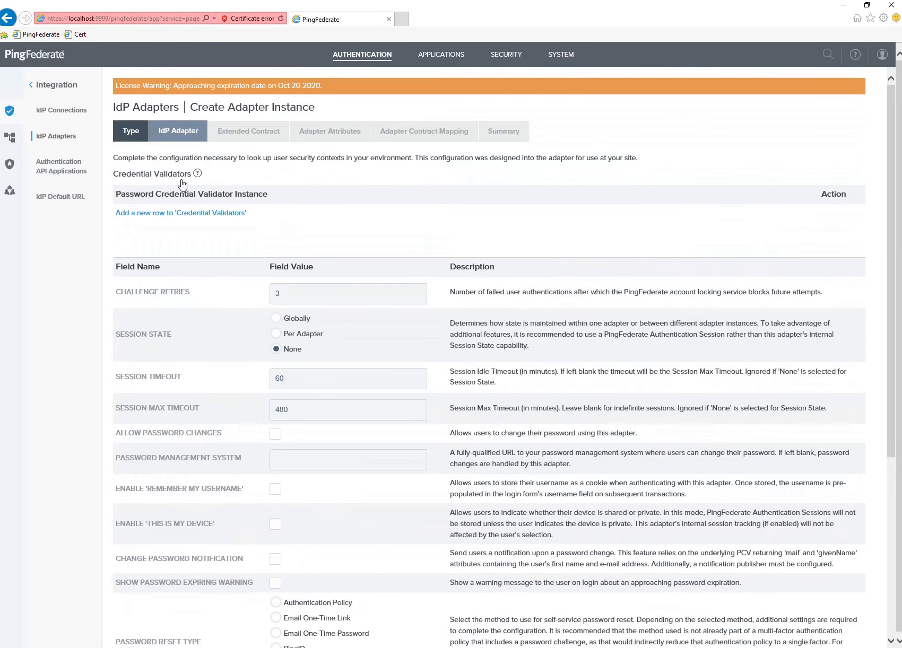
scroll(505, 442, "down", 5)
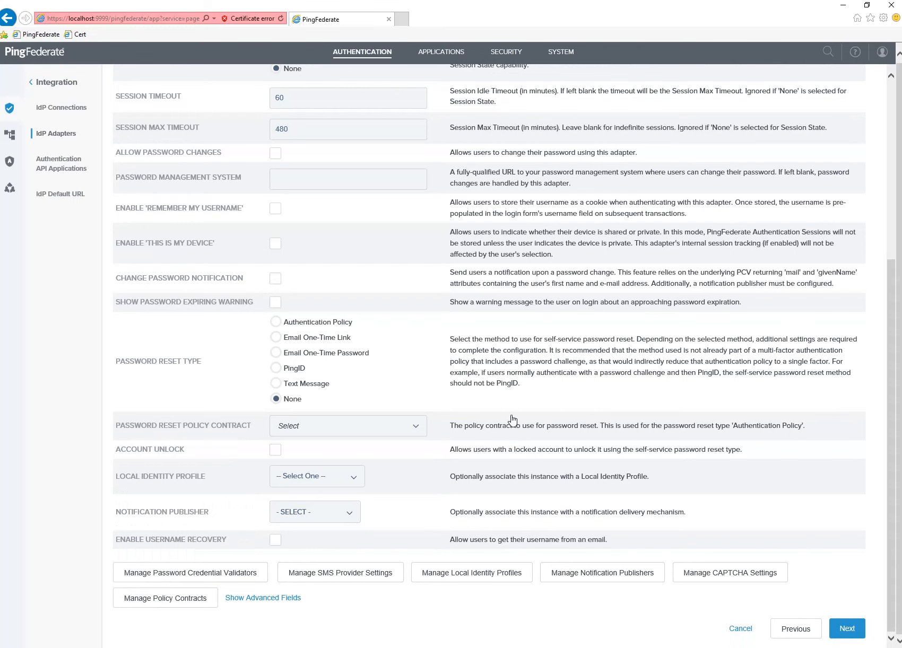
left_click(280, 598)
scroll(436, 356, "down", 8)
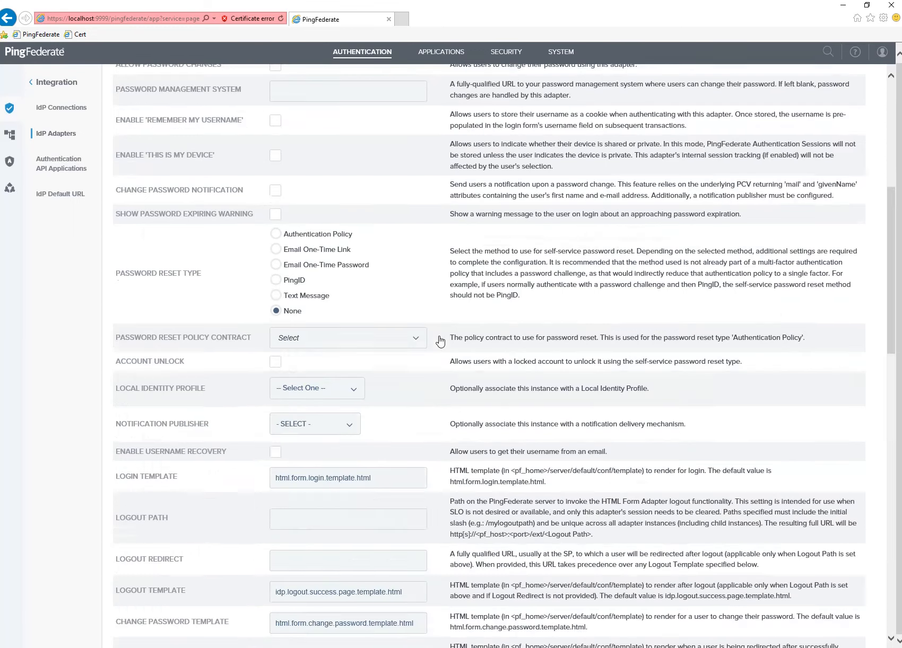
scroll(439, 341, "up", 2)
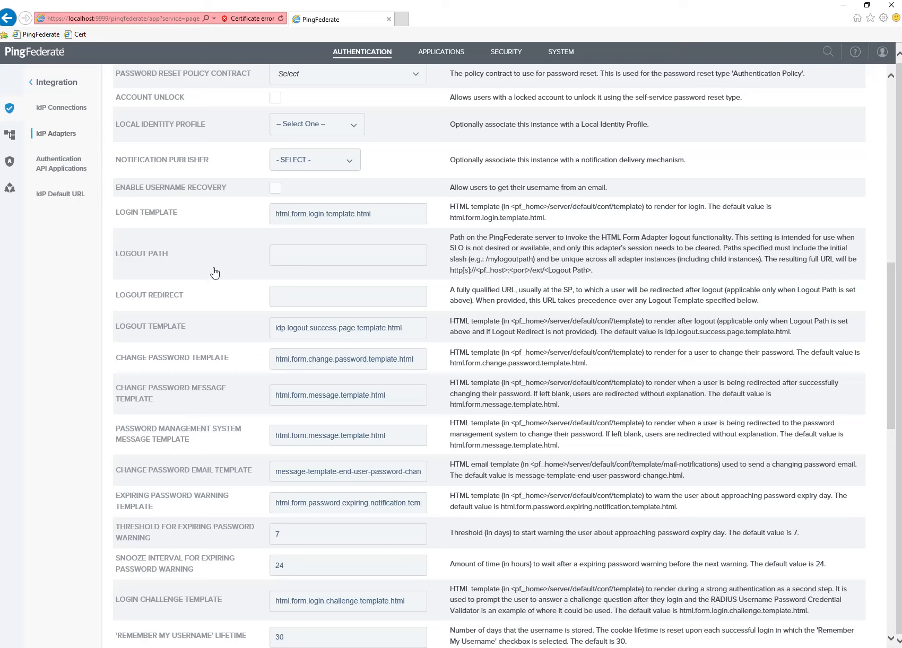
Change the Login Template to html.form.login.ad.template.html, checking the file name against the notes.
left_click(378, 222)
type("ad.")
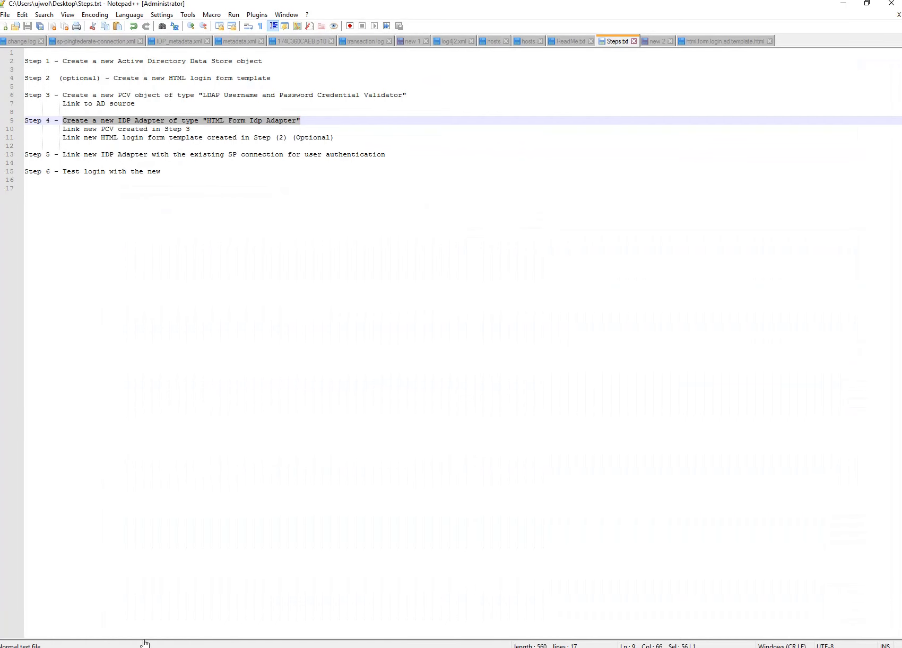
left_click(724, 41)
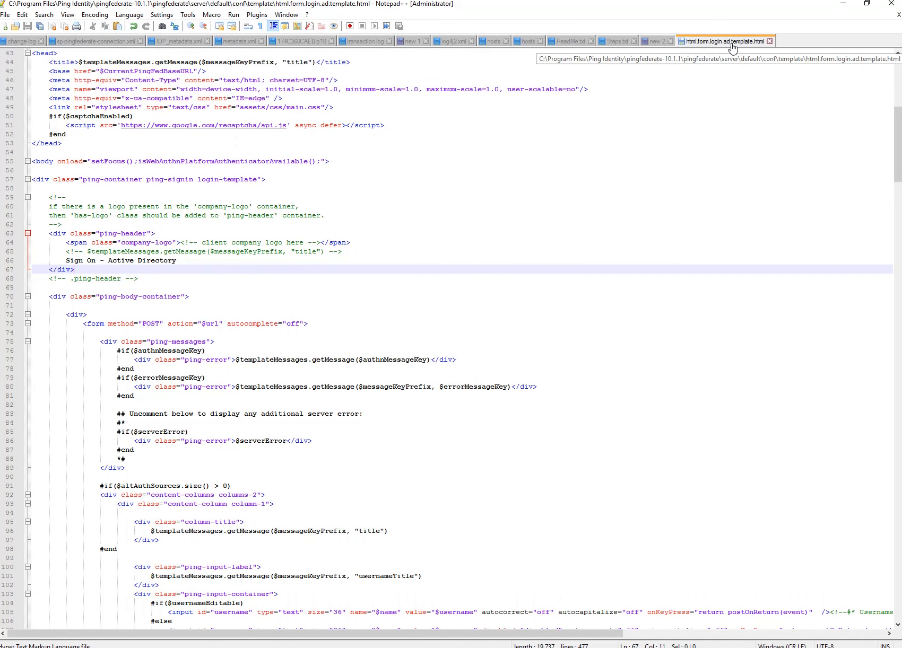
left_click(842, 4)
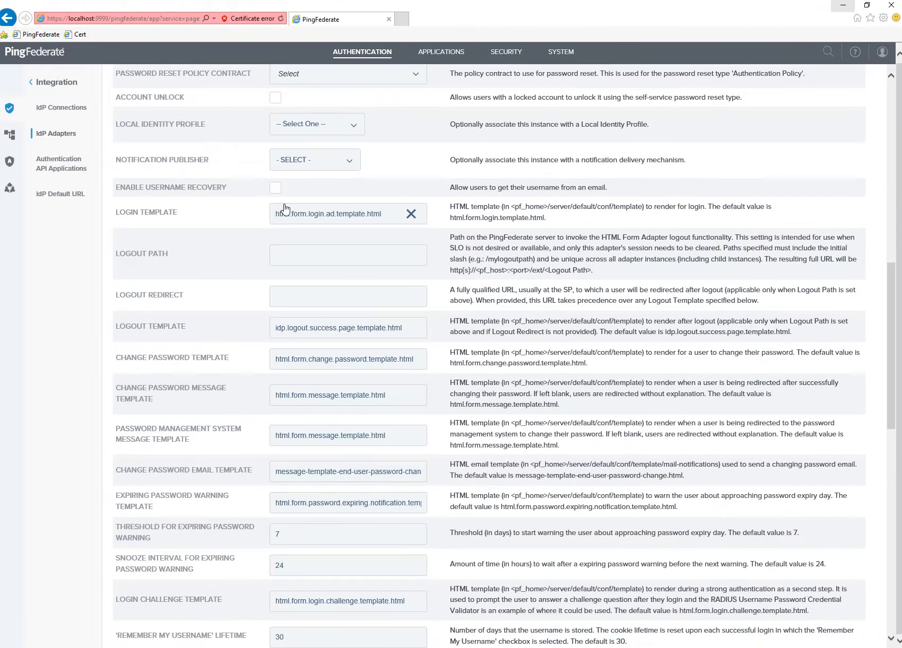
scroll(610, 424, "down", 10)
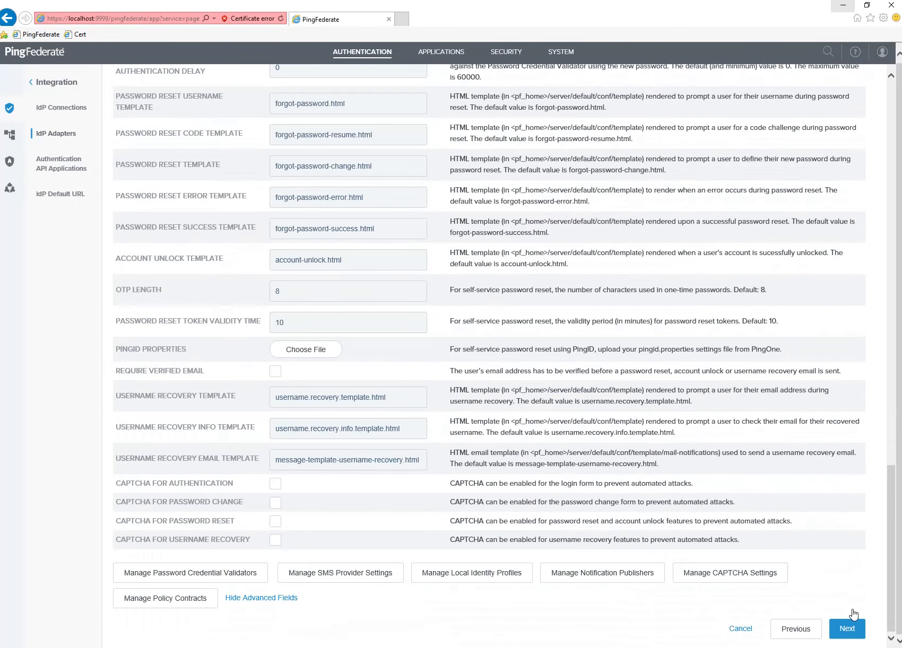
left_click(848, 626)
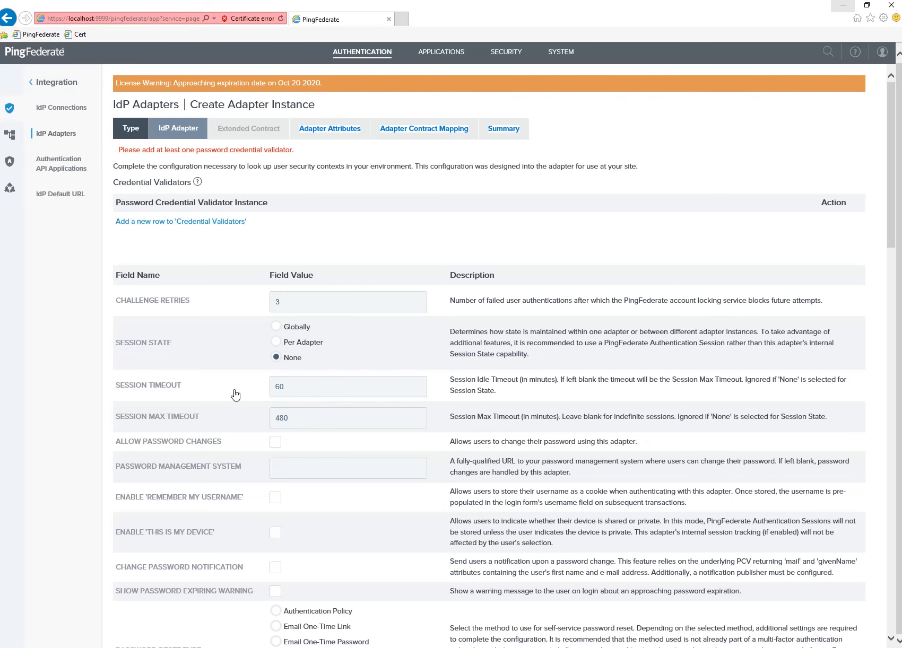
Check the Steps.txt notes in Notepad++ before returning to PingFederate.
left_click(843, 5)
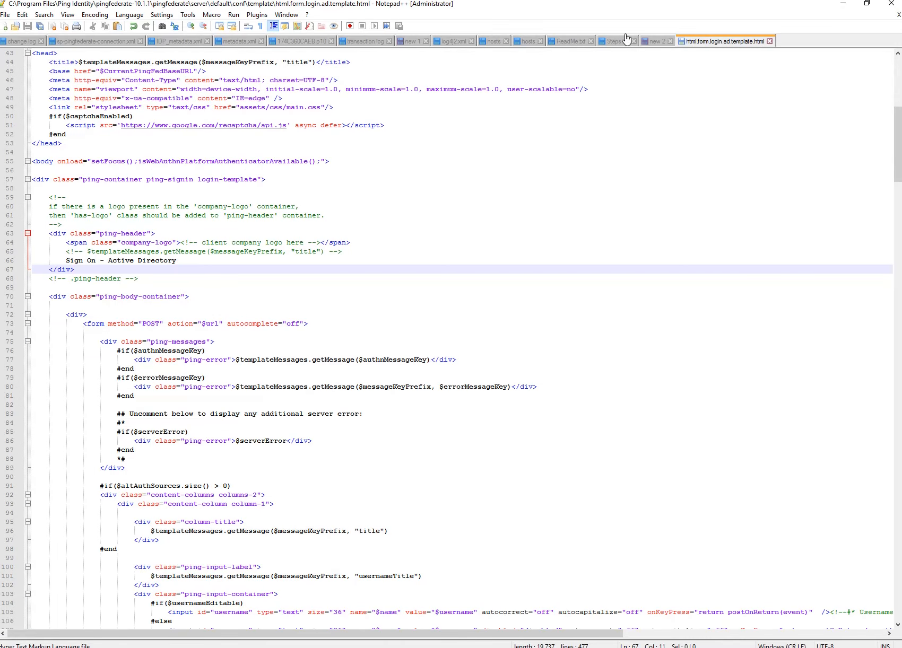
left_click(614, 41)
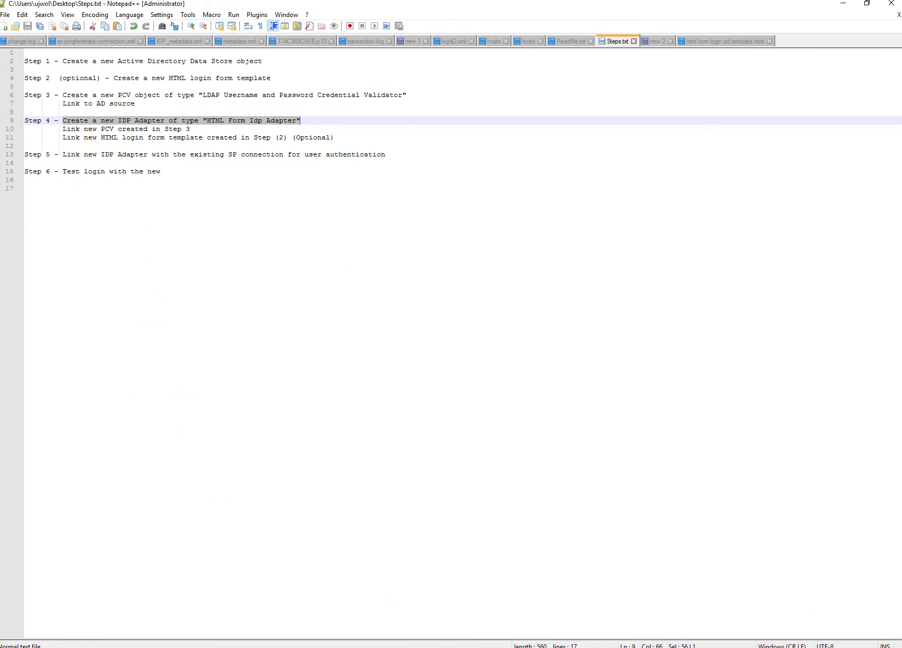
key("alt+Tab")
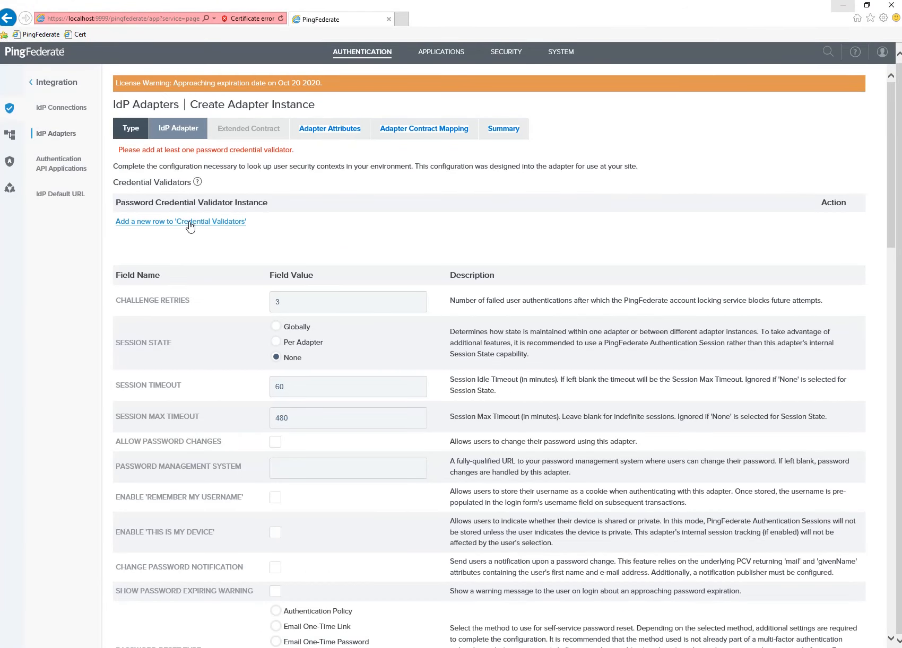
Add a Credential Validators row set to the Active Directory PCV and confirm it.
left_click(189, 222)
left_click(190, 227)
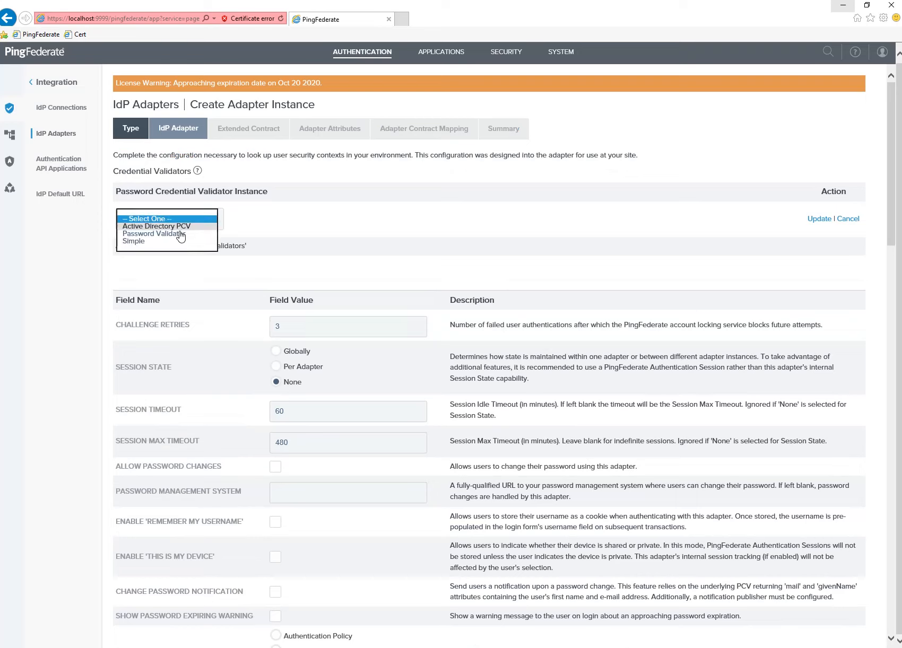
left_click(180, 227)
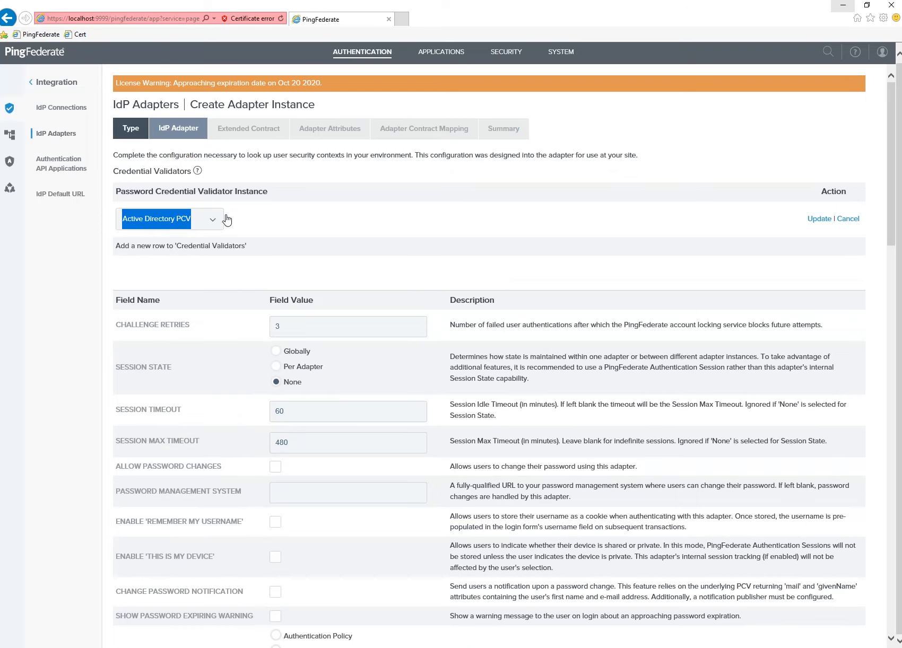
left_click(812, 224)
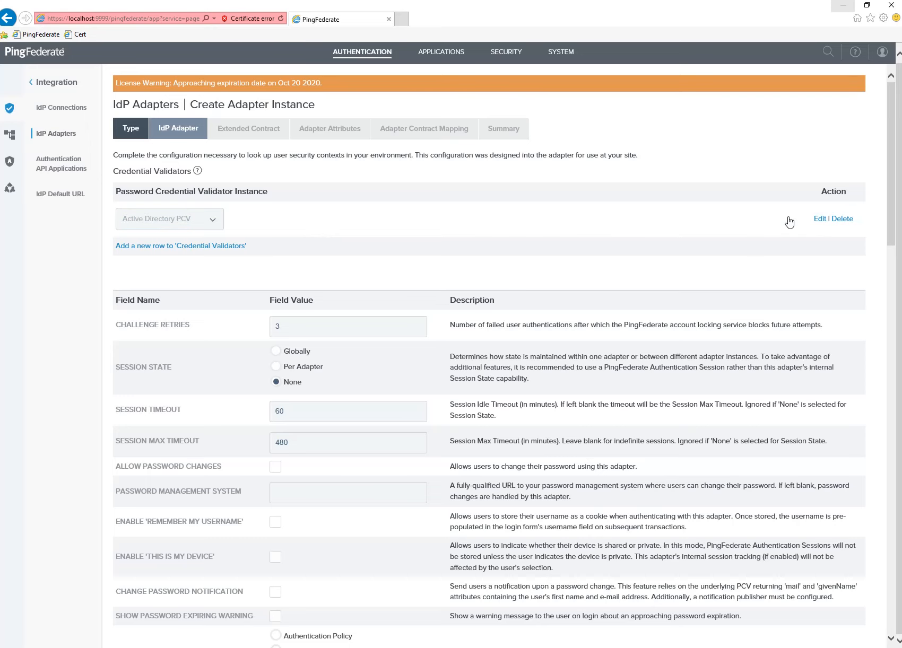
scroll(705, 626, "down", 20)
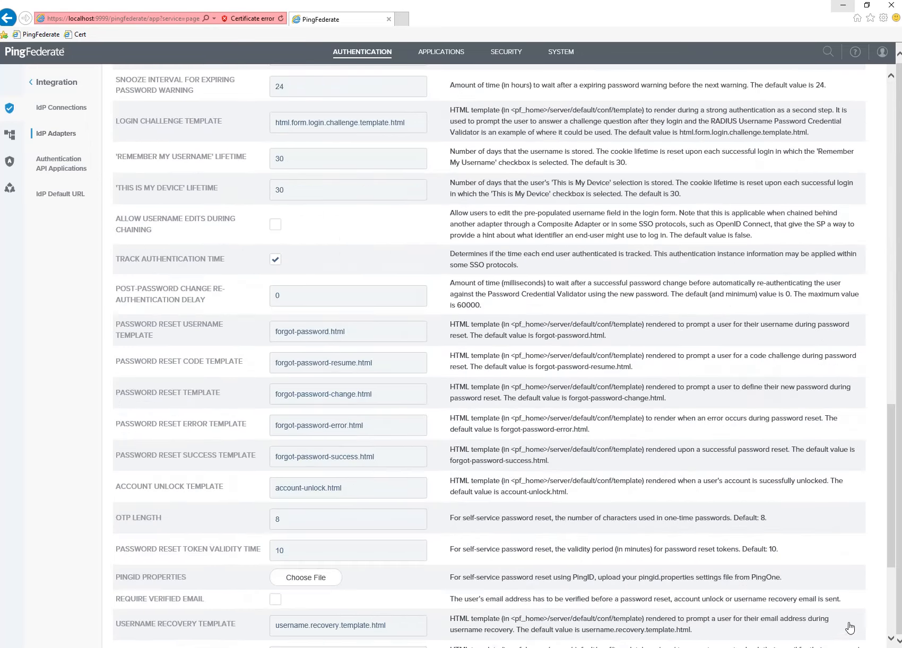
scroll(849, 628, "down", 5)
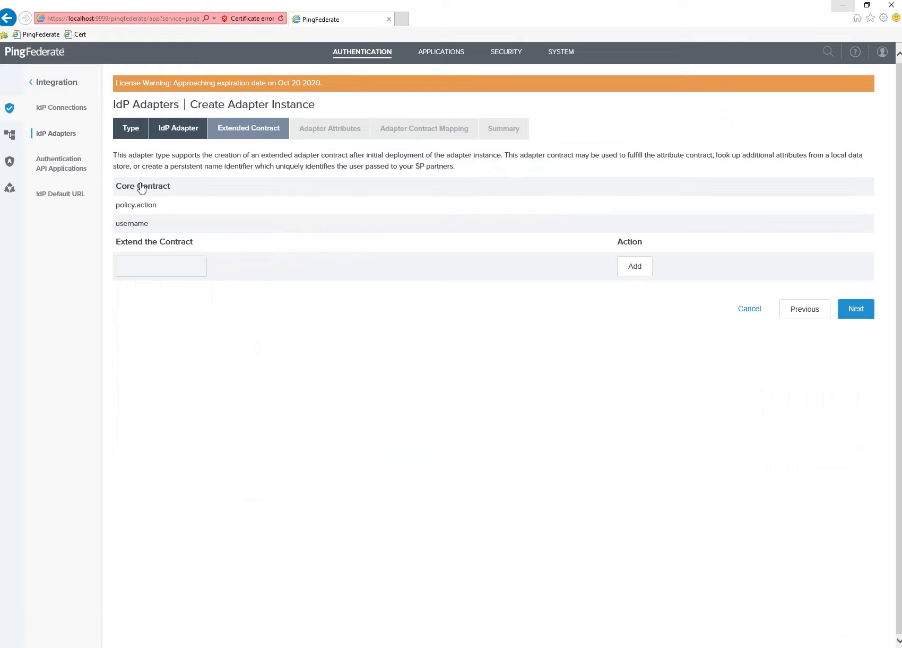
Add the Name and Email attributes to the adapter's extended contract.
left_click(169, 267)
type("Name")
left_click(527, 218)
left_click(631, 272)
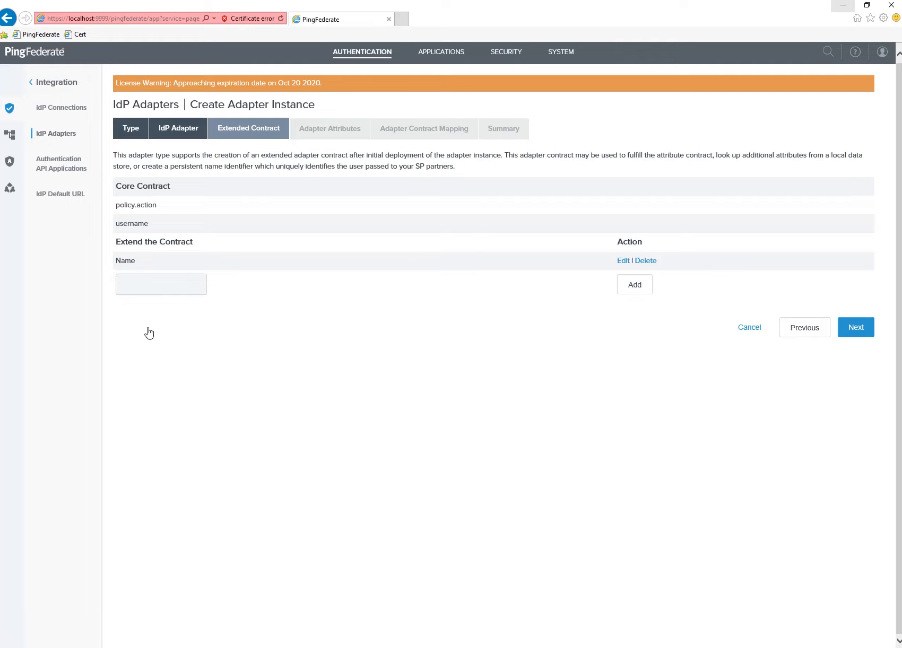
type("Email")
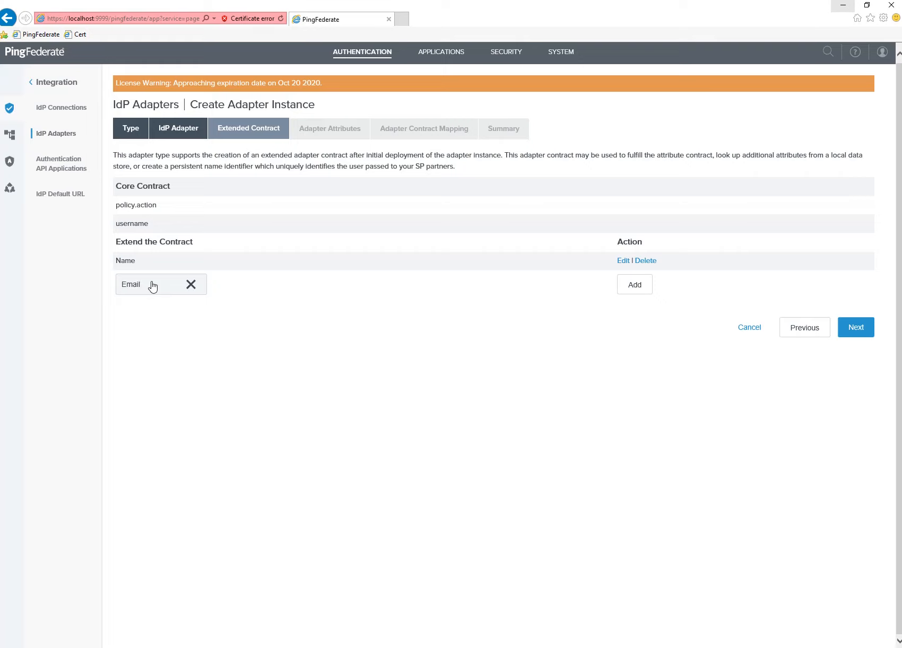
key("BackSpace")
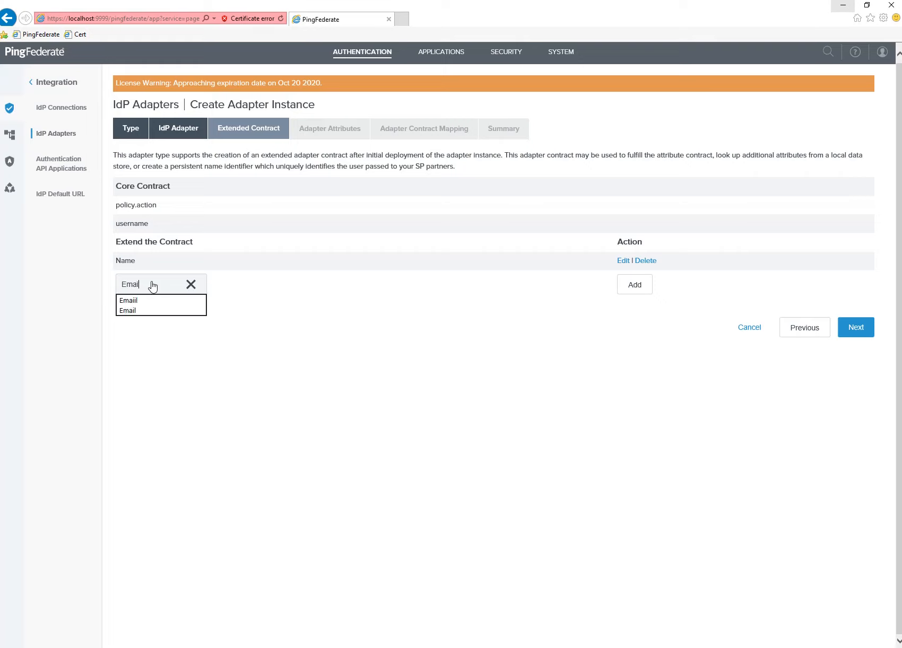
type("l")
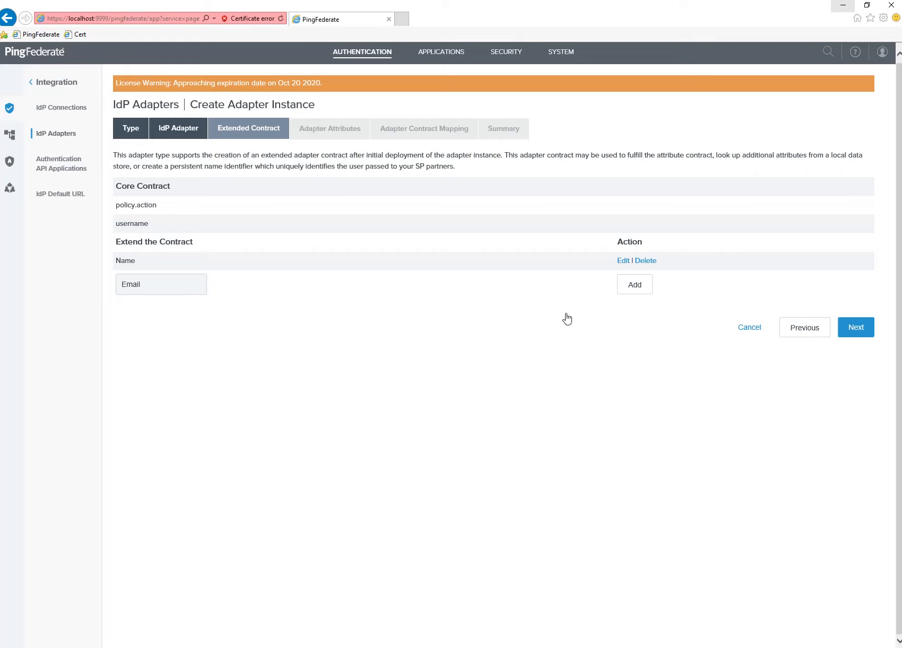
left_click(635, 287)
left_click(856, 332)
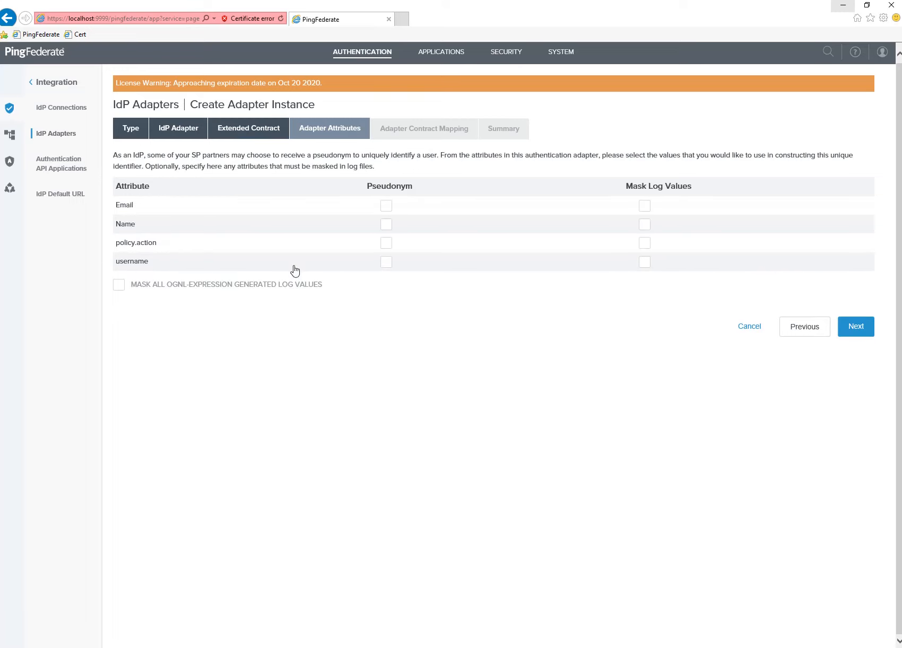
Mark username as the pseudonym, then add an attribute source to the adapter contract mapping.
left_click(384, 263)
left_click(864, 335)
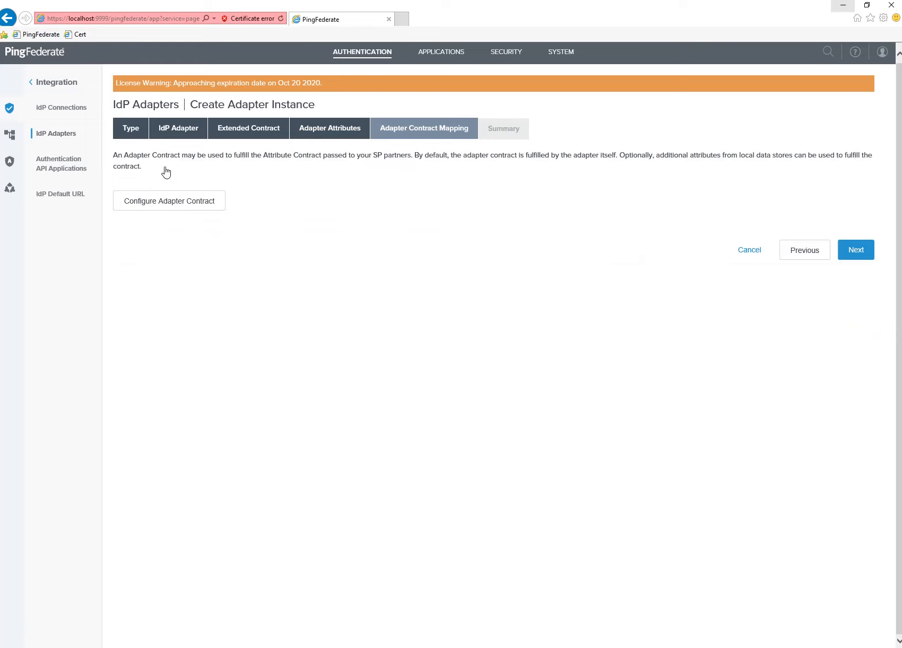
left_click(174, 209)
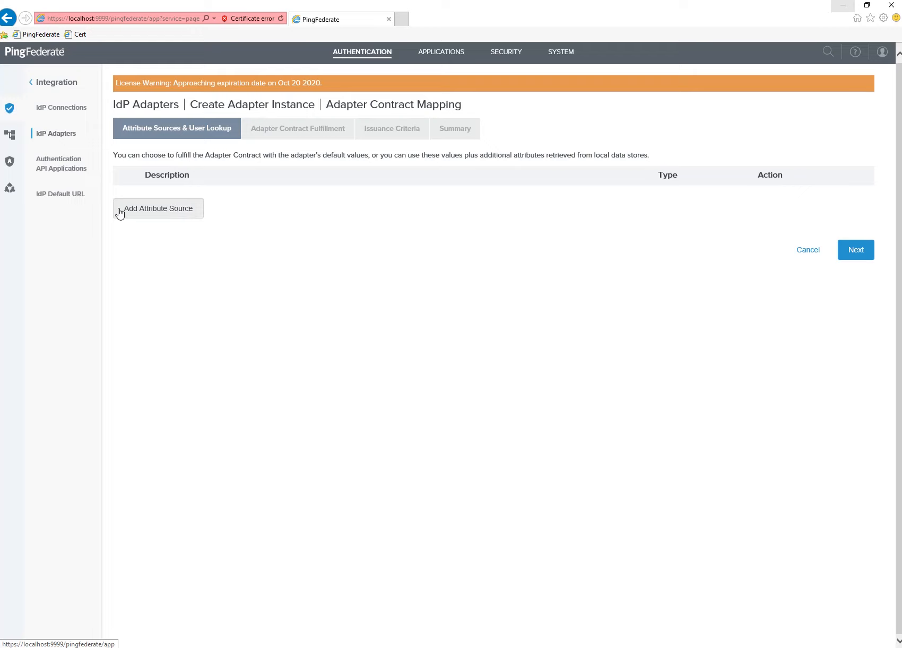
left_click(164, 216)
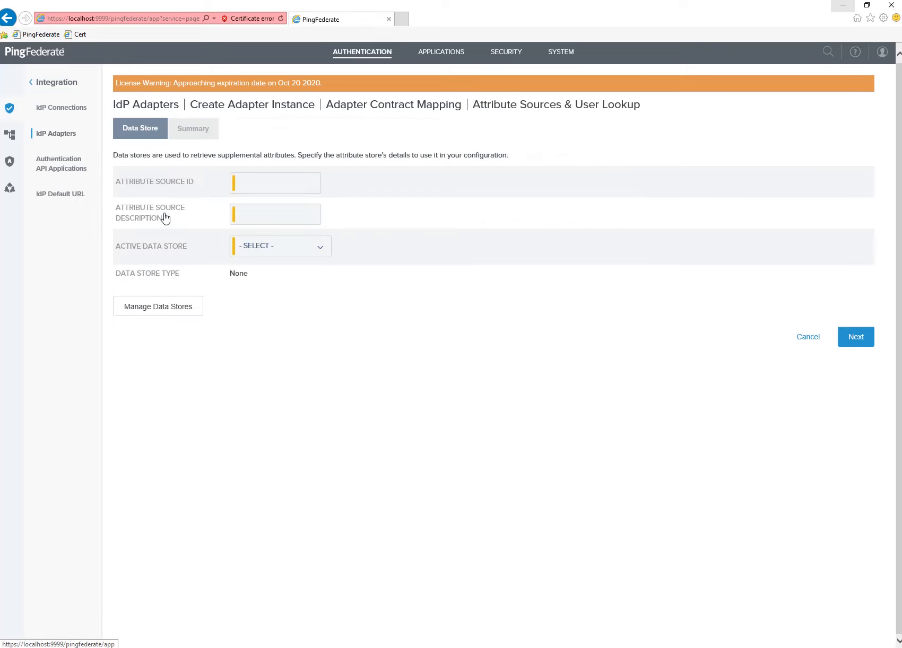
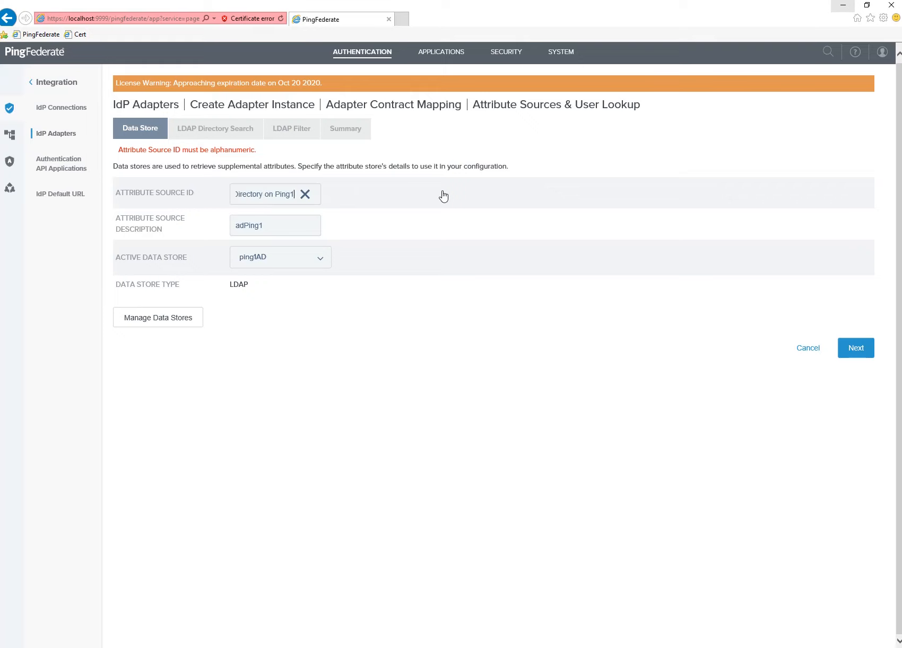
Shorten the Attribute Source ID to the alphanumeric 'AD Ping' and advance to LDAP Directory Search.
key("BackSpace")
key("BackSpace")
key("BackSpace")
key("BackSpace")
key("BackSpace")
key("BackSpace")
key("BackSpace")
key("BackSpace")
key("BackSpace")
key("BackSpace")
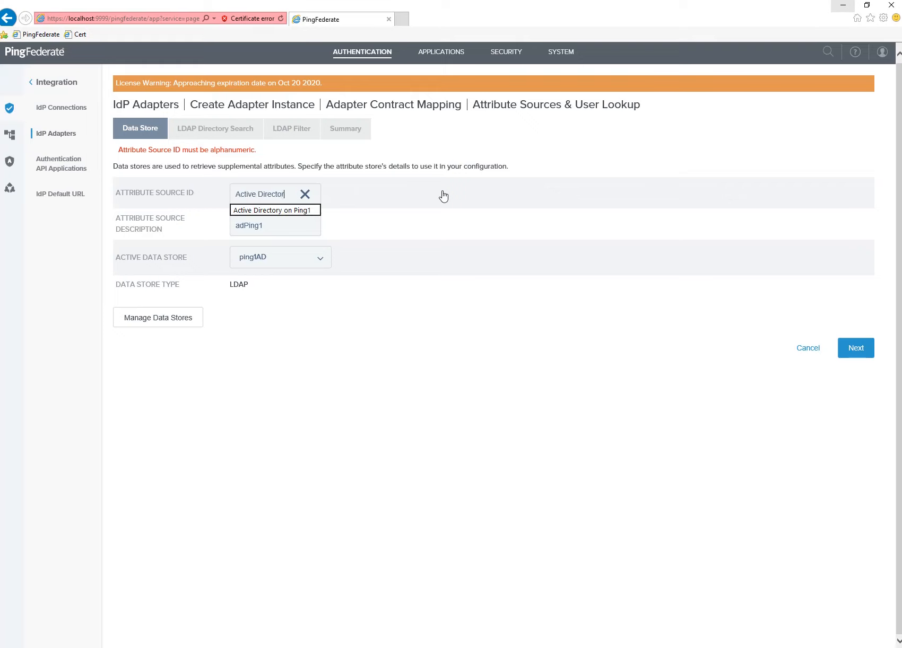
key("BackSpace")
key("BackSpace")
key("BackSpace")
key("BackSpace")
key("BackSpace")
key("BackSpace")
key("BackSpace")
key("BackSpace")
key("BackSpace")
type("AD Ping")
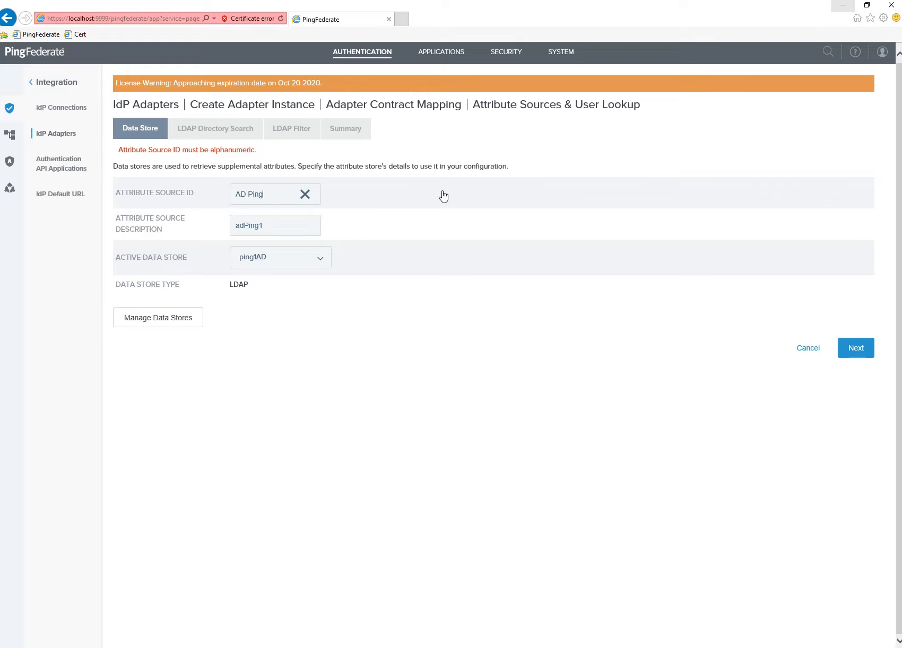
left_click(839, 351)
left_click(253, 199)
left_click(855, 347)
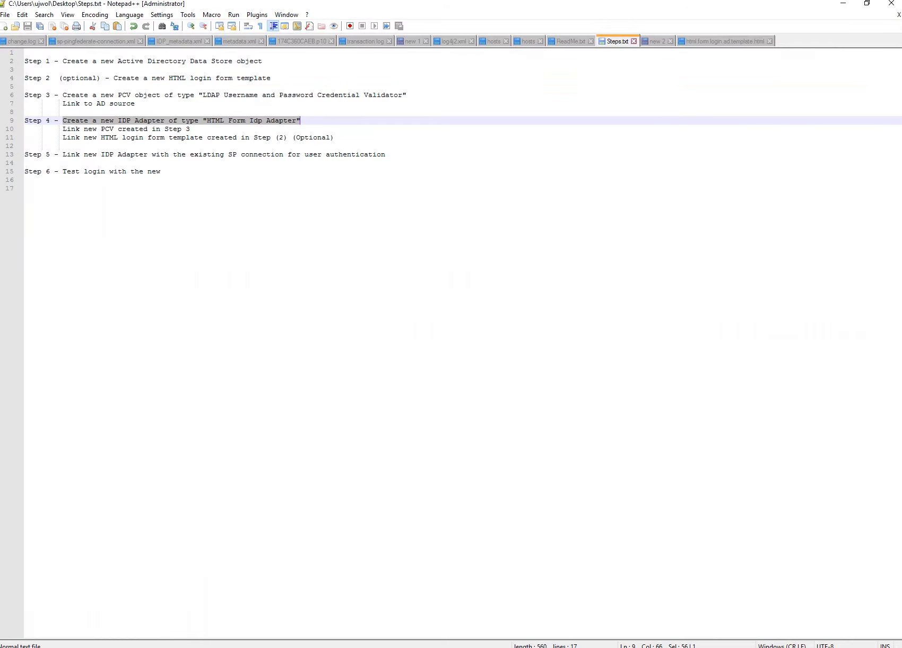
Copy the Base DN line CN=Users,DC=hcl,DC=com from the Notepad++ notes.
left_click(659, 42)
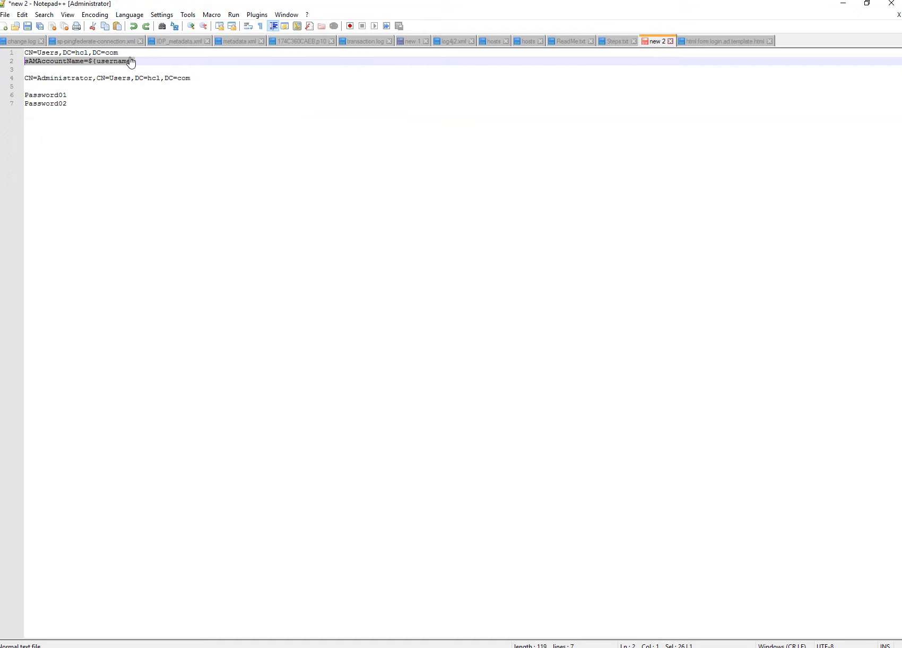
left_click_drag(119, 52, 1, 55)
key("ctrl+c")
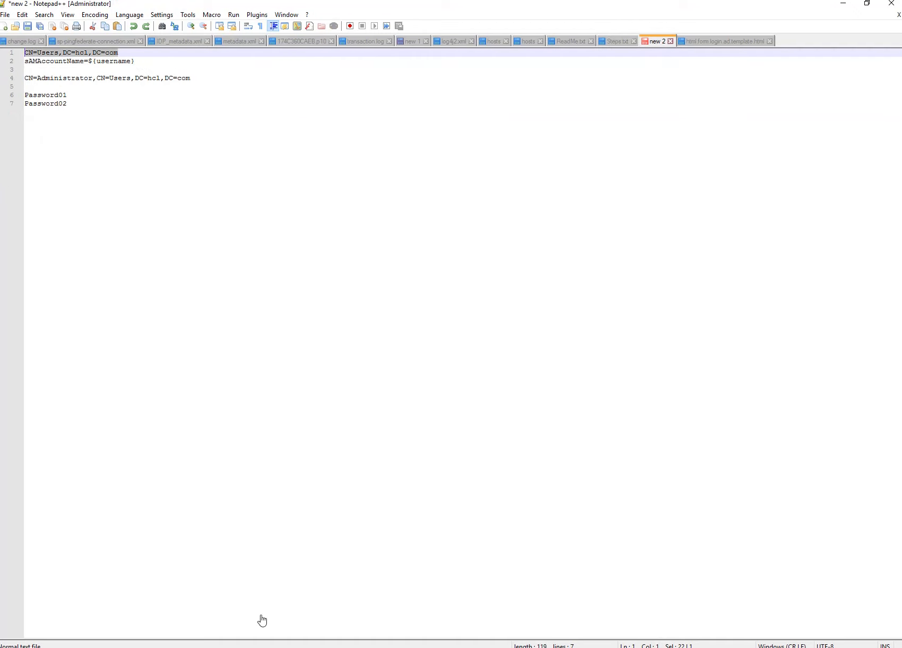
key("alt+Tab")
Paste CN=Users,DC=hcl,DC=com as the Base DN, leaving Search Scope on Subtree.
left_click(247, 187)
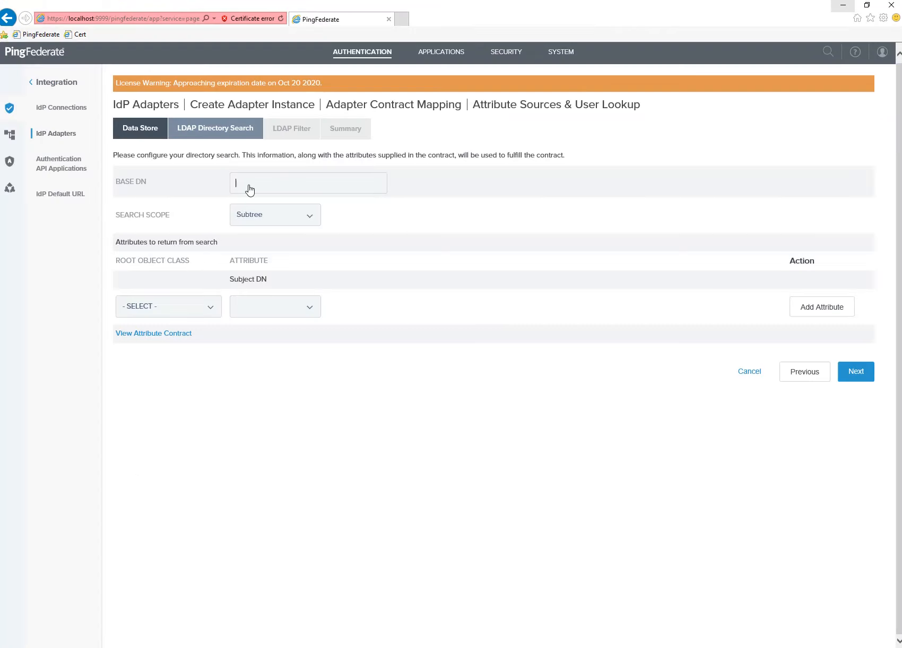
key("ctrl+v")
key("Tab")
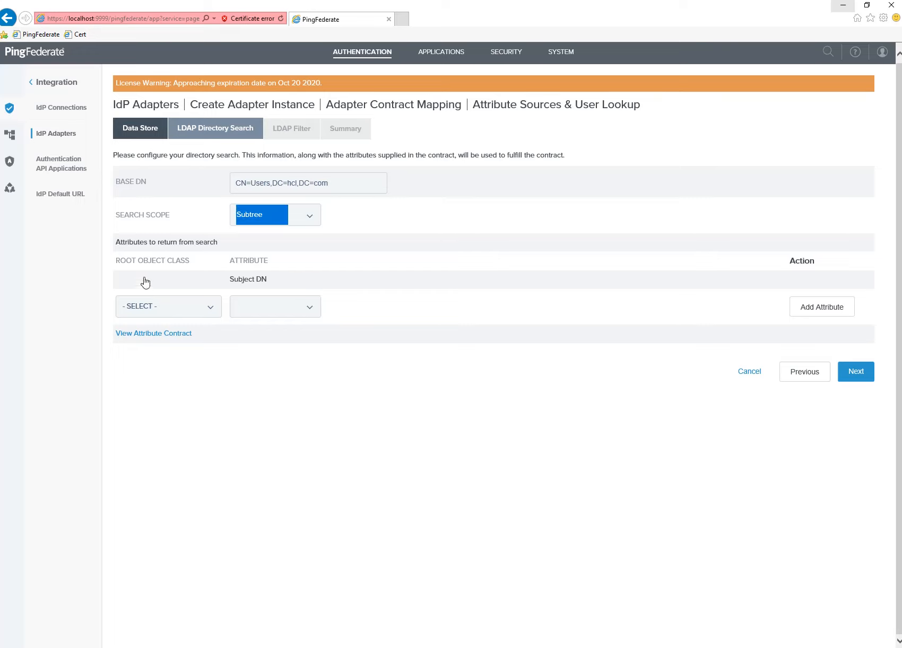
left_click_drag(115, 244, 221, 244)
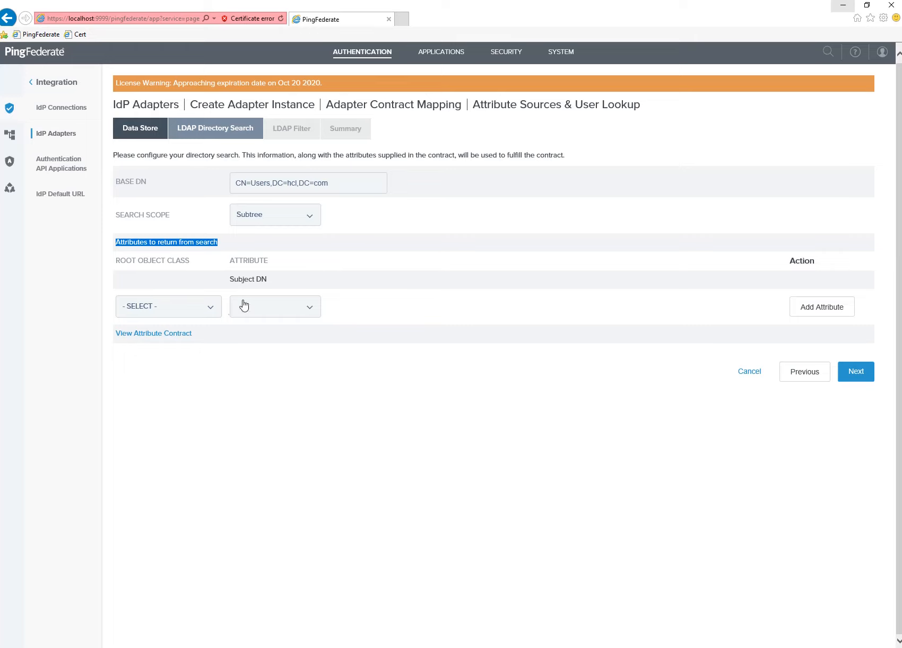
Check the user accounts in the ADSI Edit Users container for reference.
key("alt+Tab")
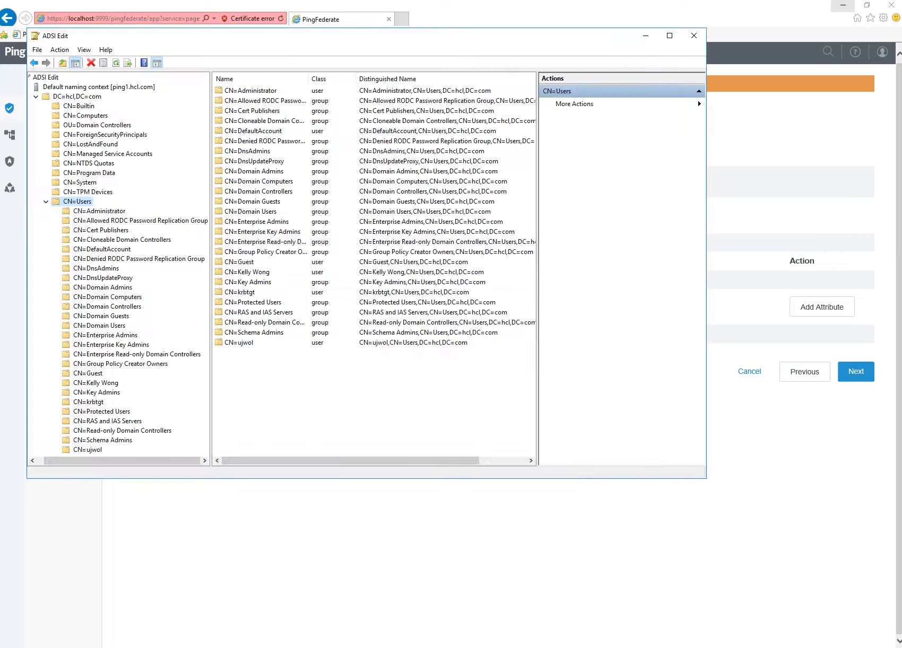
left_click(246, 342)
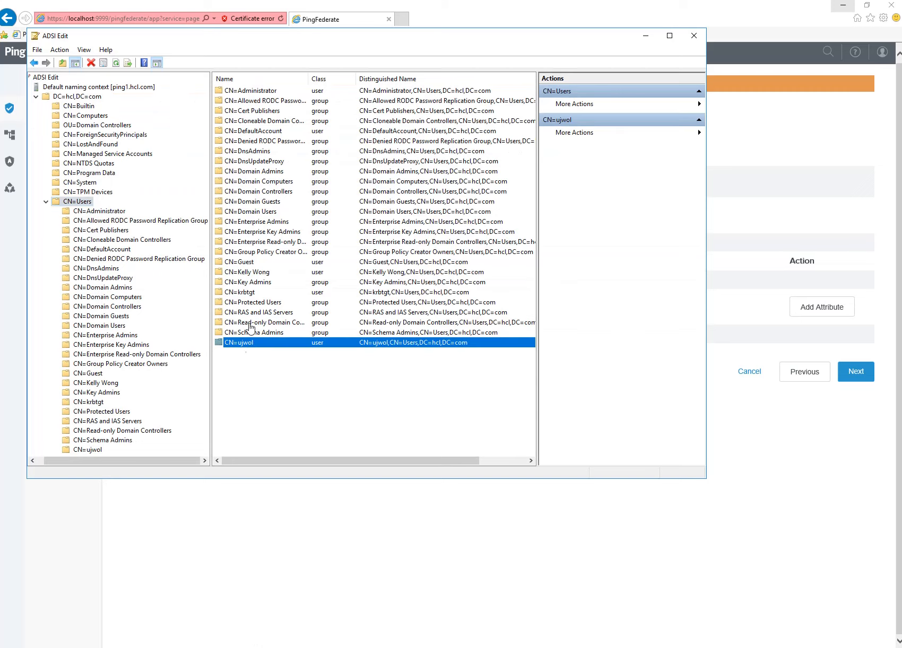
left_click(260, 273)
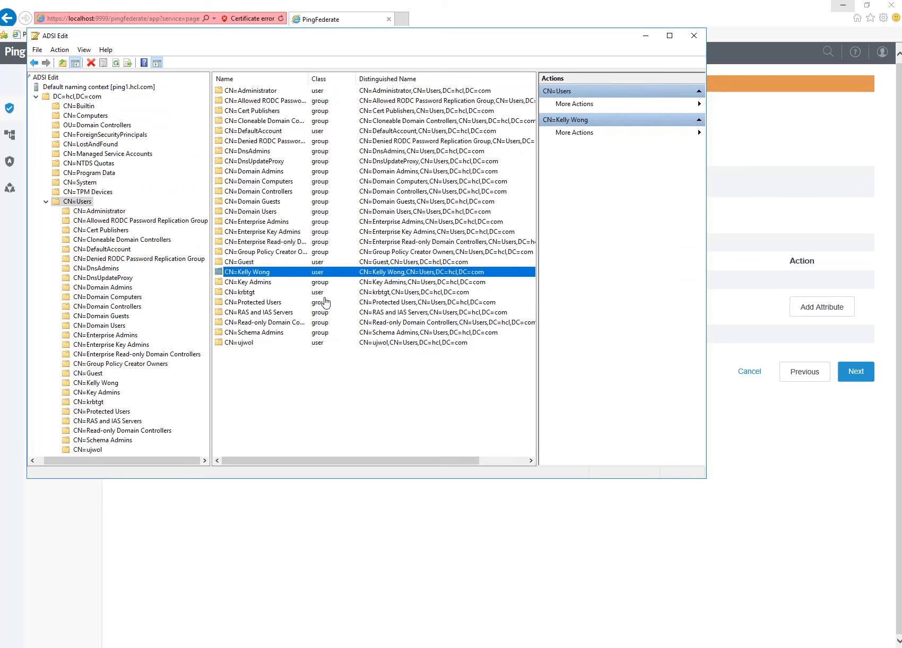
left_click(340, 608)
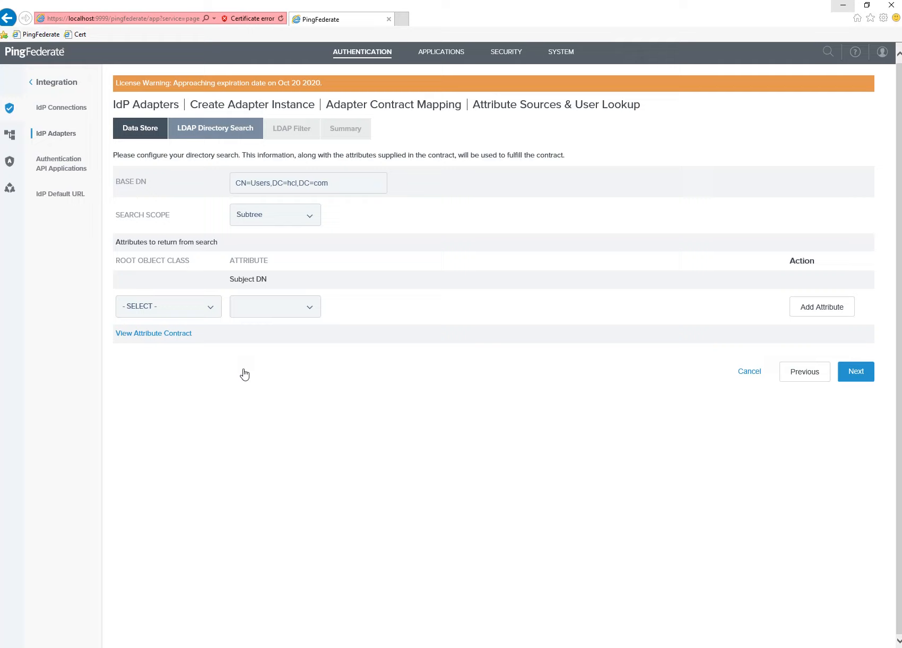
Set the root object class for the directory search to user.
left_click(186, 313)
scroll(172, 450, "down", 20)
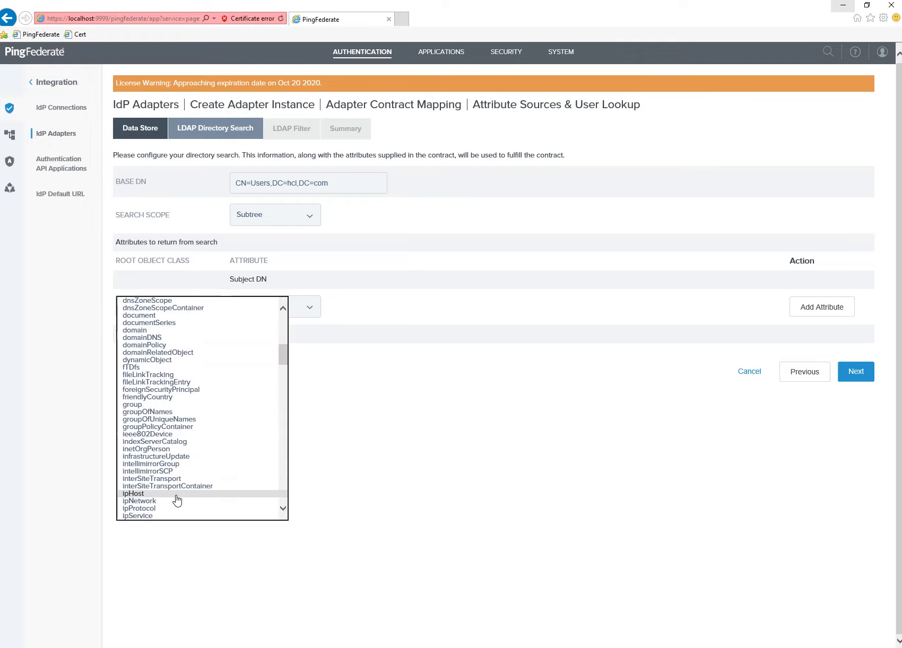
scroll(177, 498, "down", 20)
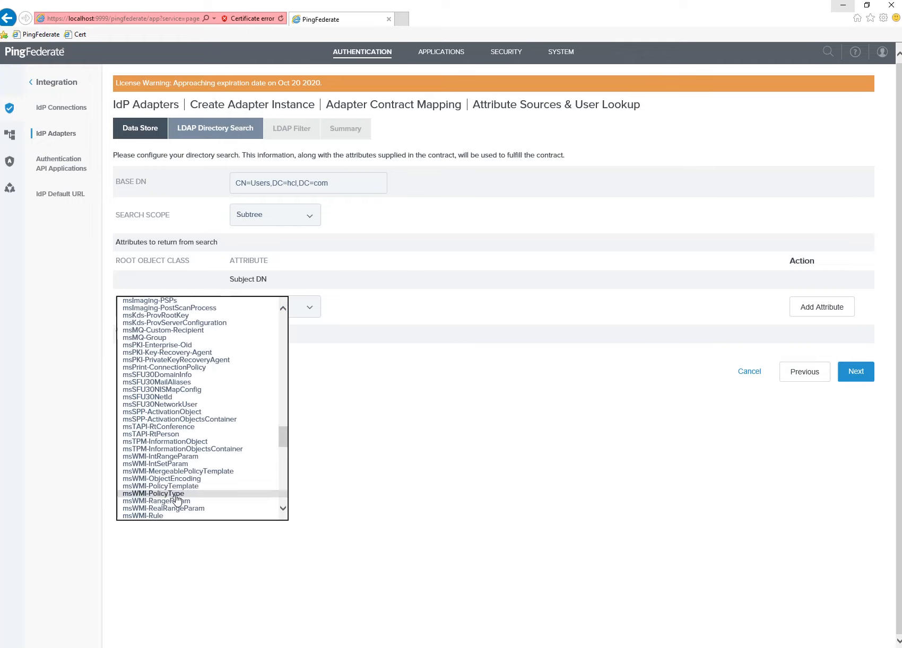
scroll(176, 501, "down", 10)
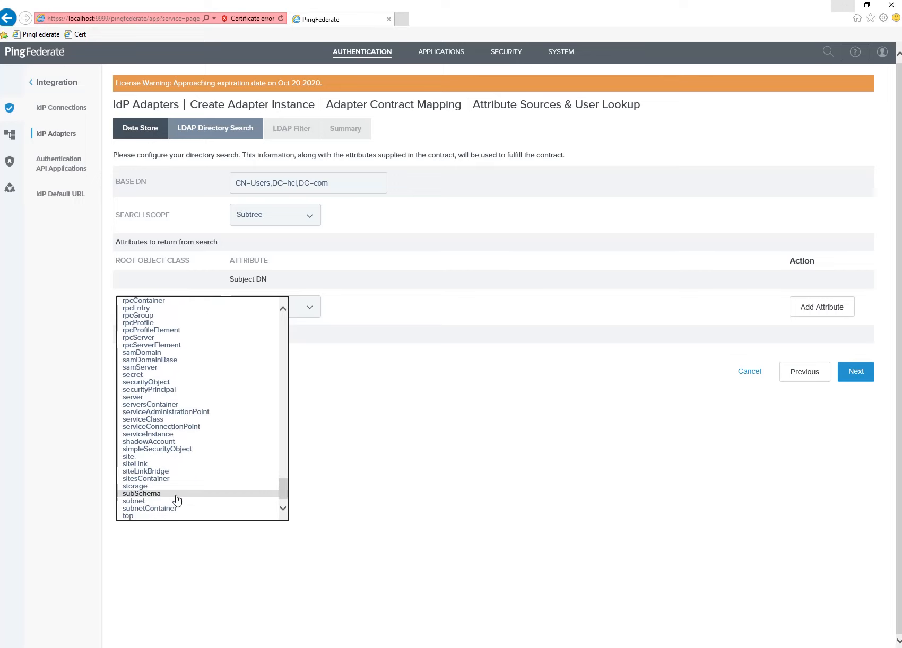
left_click(146, 503)
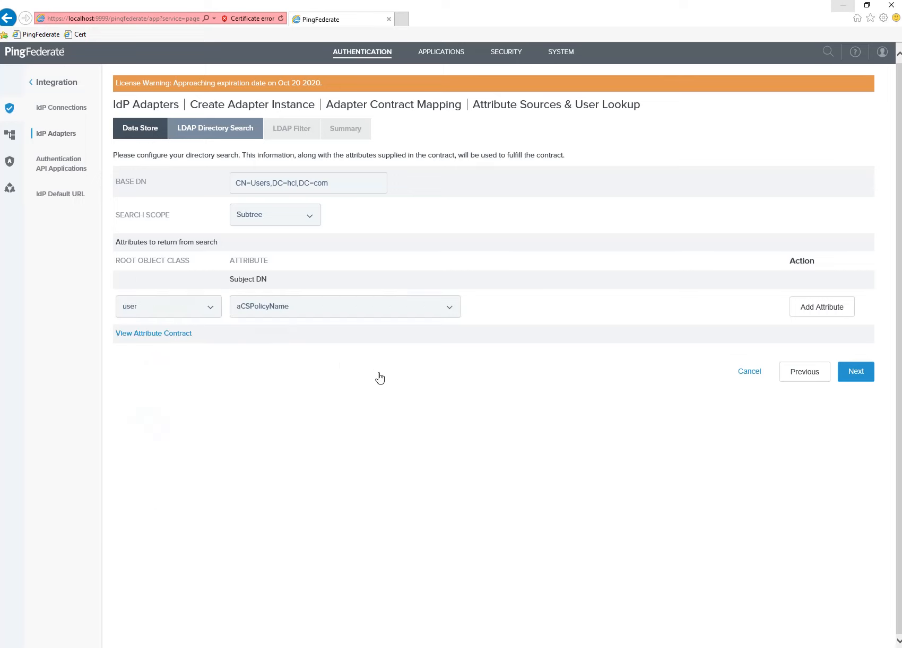
Add givenName and mail to the attributes returned from search.
left_click(325, 312)
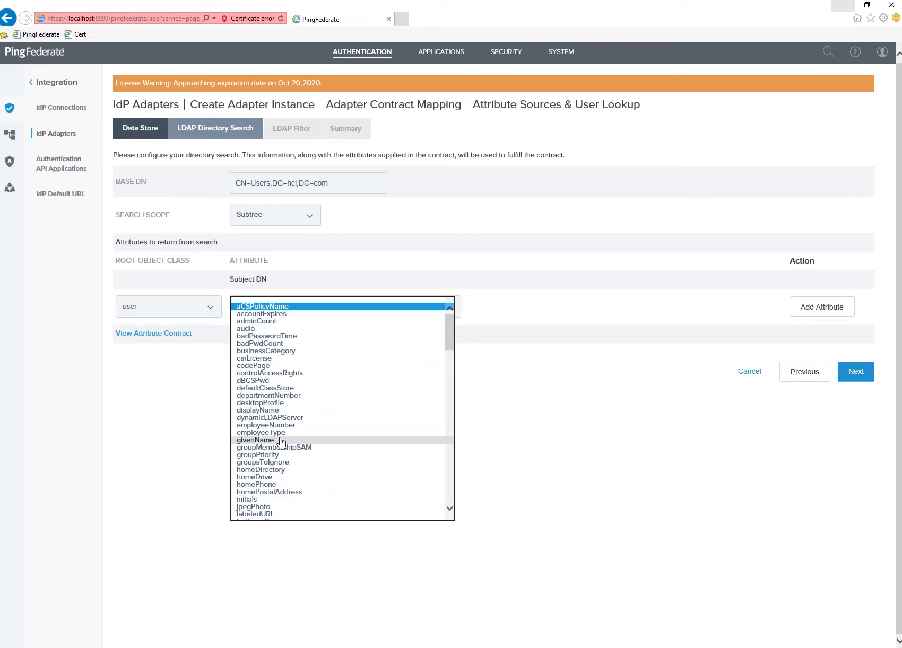
scroll(320, 444, "down", 2)
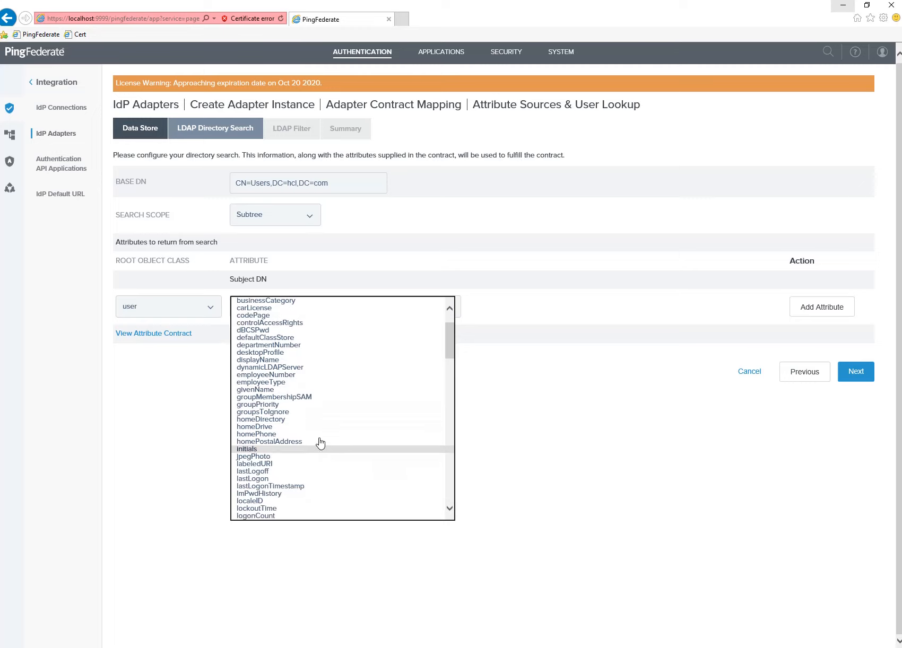
left_click(303, 413)
left_click(274, 416)
left_click(821, 310)
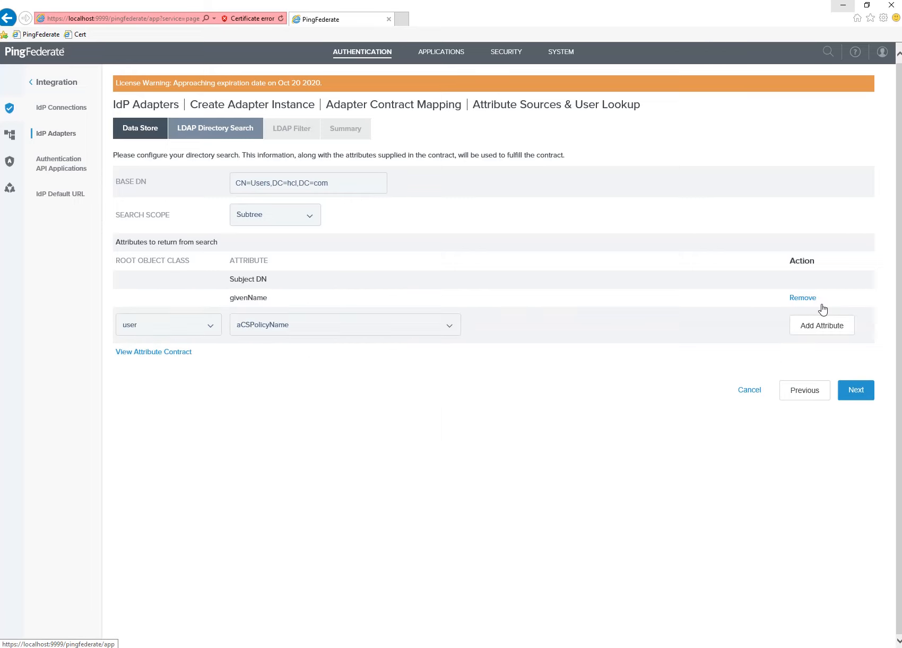
left_click(262, 334)
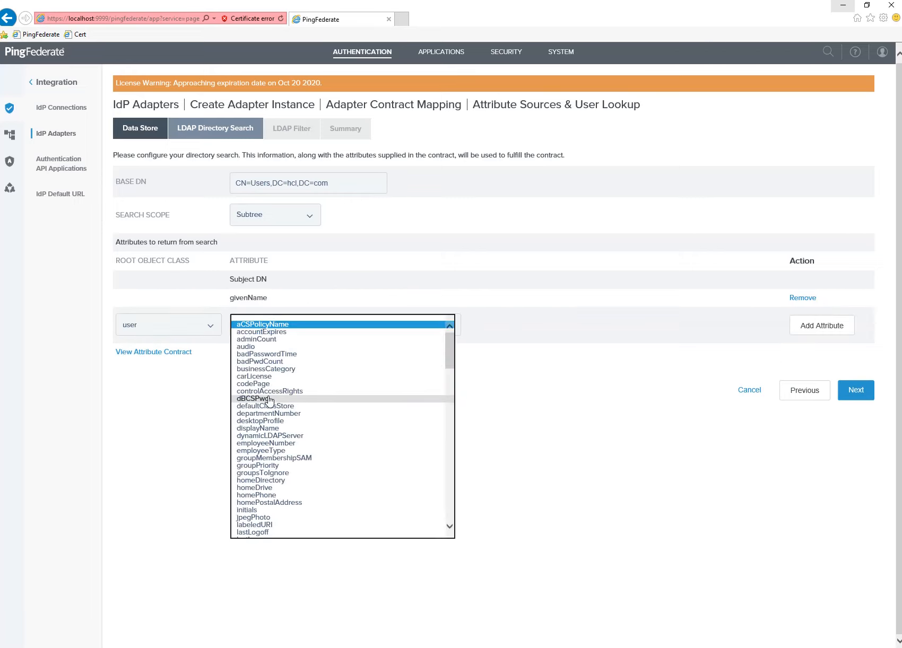
key("m")
scroll(275, 432, "down", 6)
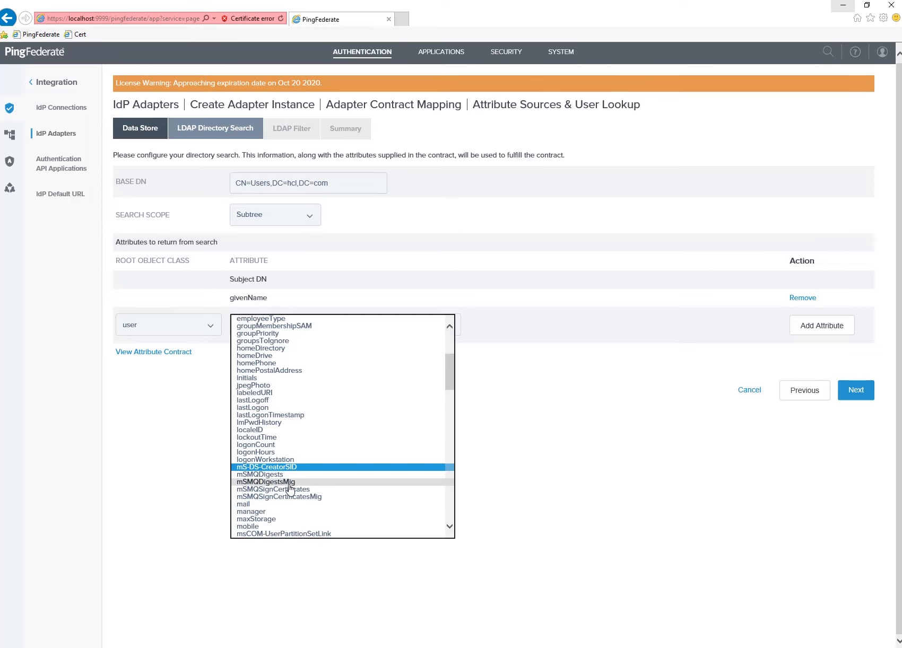
left_click(250, 438)
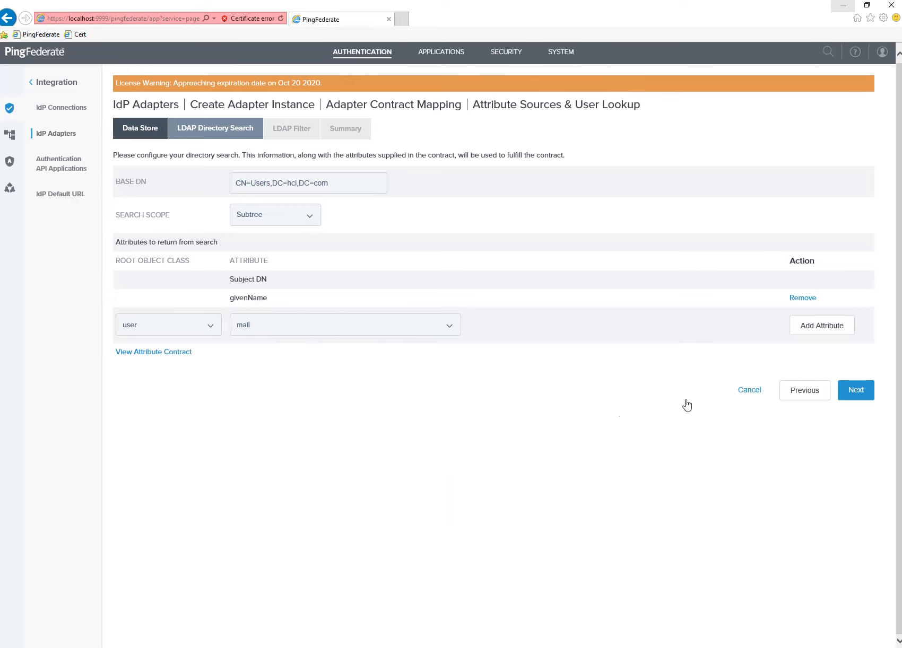
left_click(822, 326)
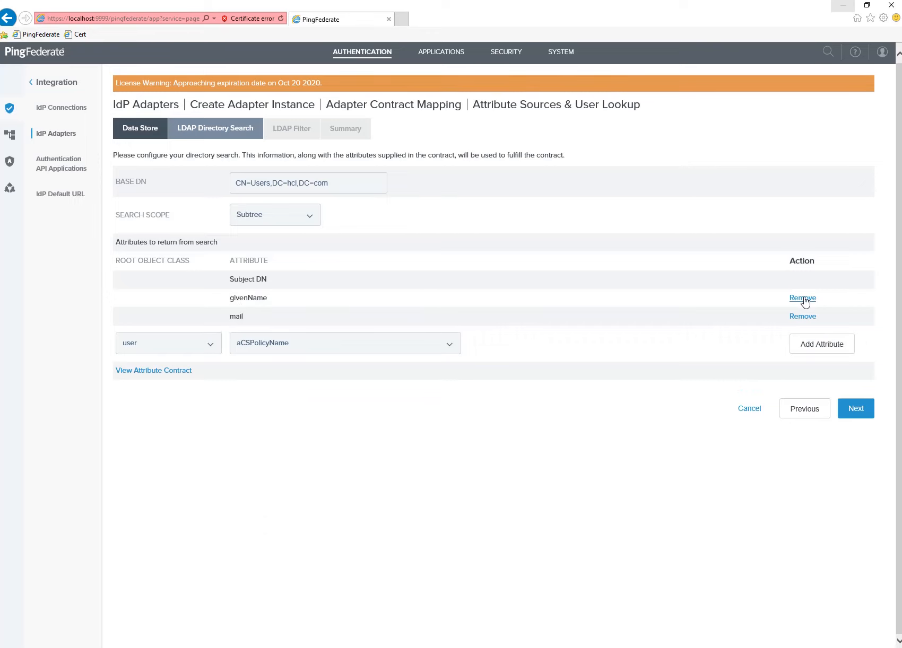
Replace givenName with displayName in the returned attributes.
left_click(803, 299)
left_click(282, 330)
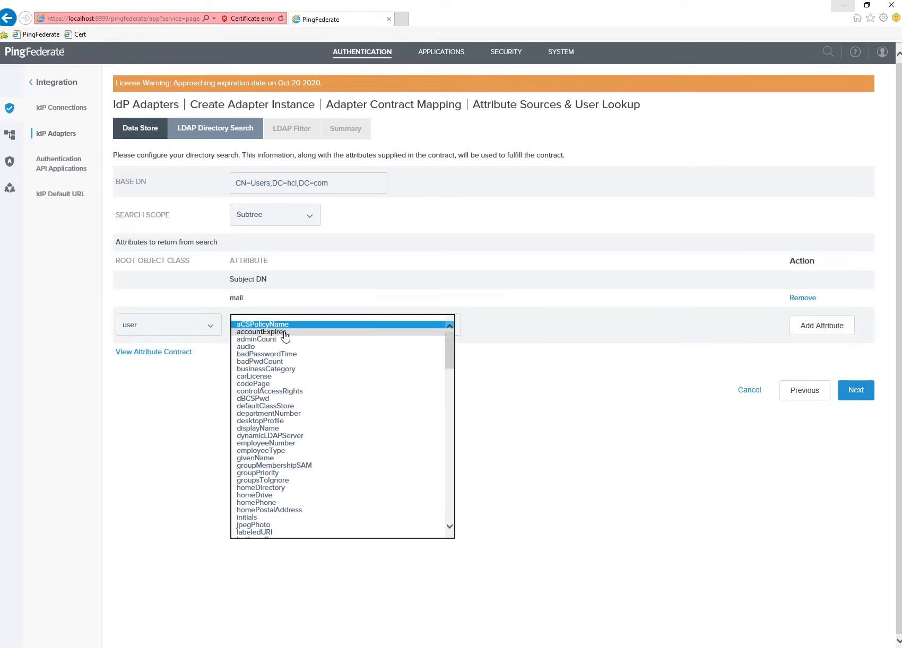
key("d")
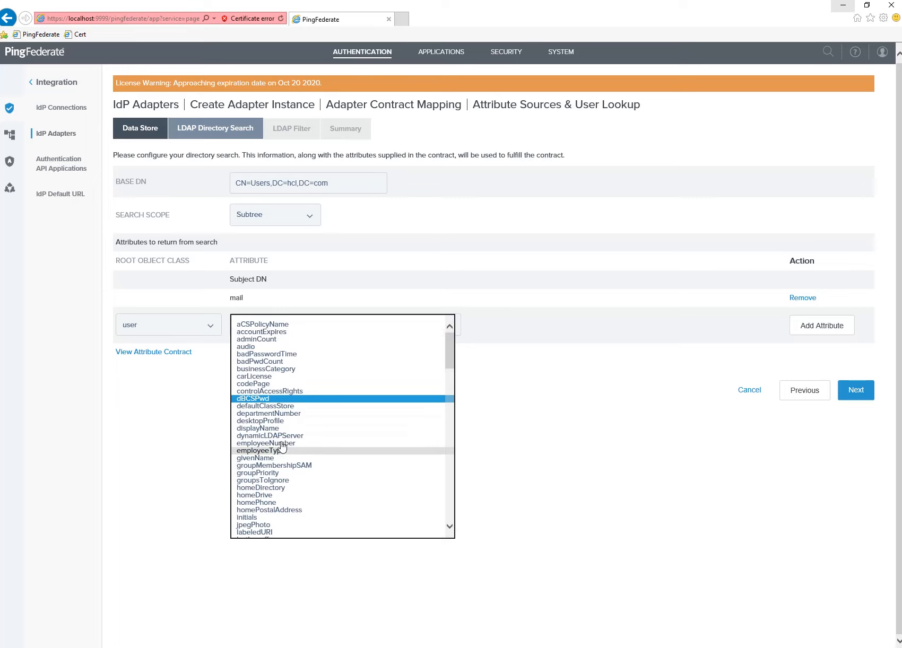
left_click(279, 429)
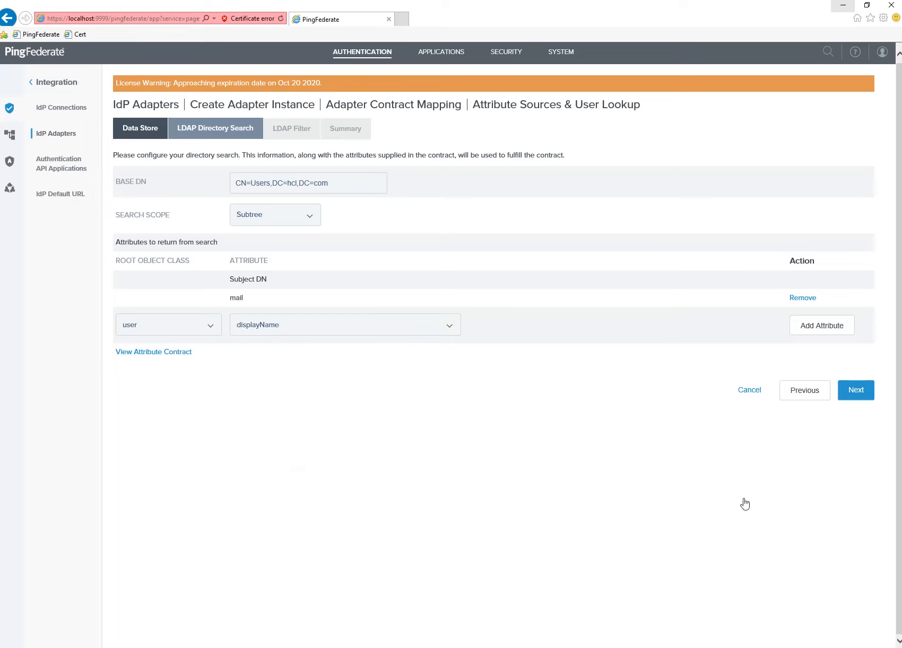
left_click(833, 335)
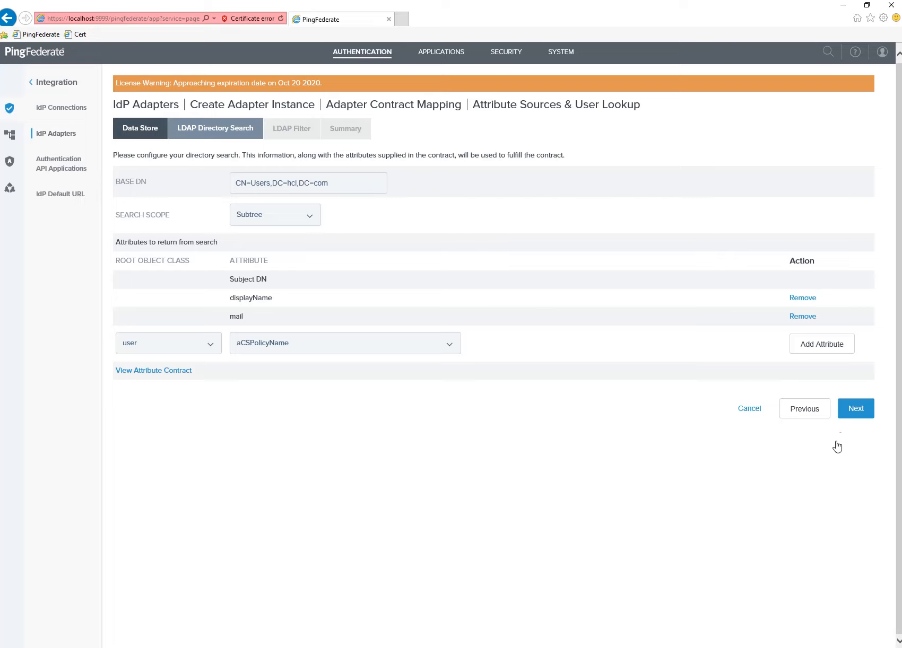
Enter the LDAP filter sAMAccountName=${username} from the notes and continue to the summary.
left_click(851, 414)
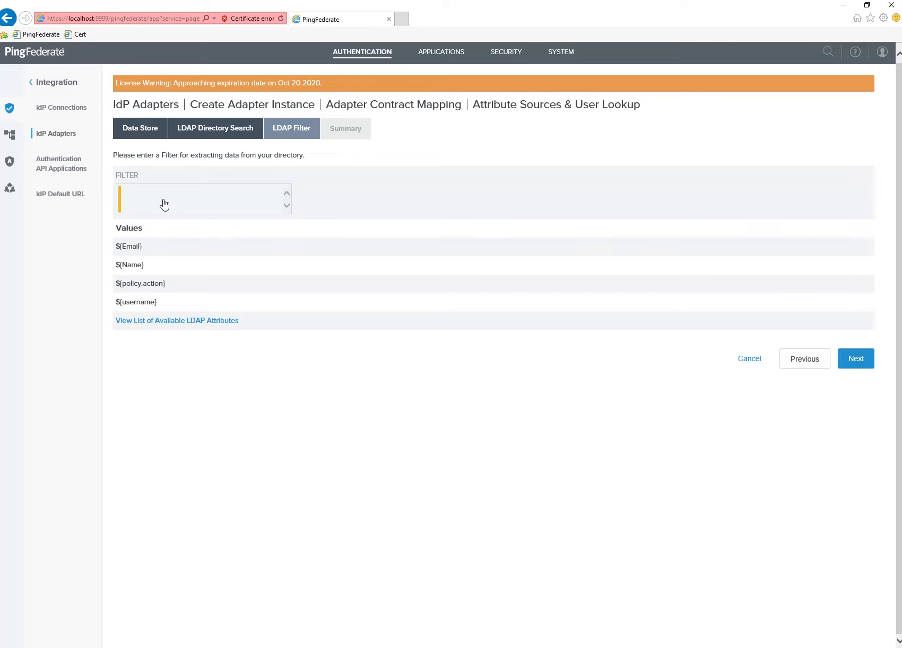
key("alt+Tab")
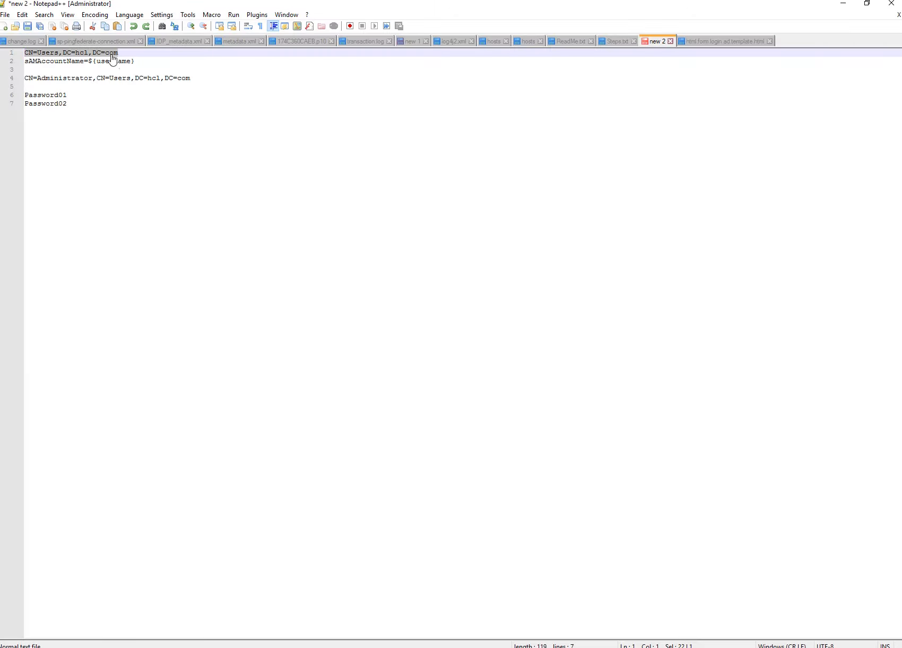
left_click_drag(137, 62, 19, 63)
key("ctrl+c")
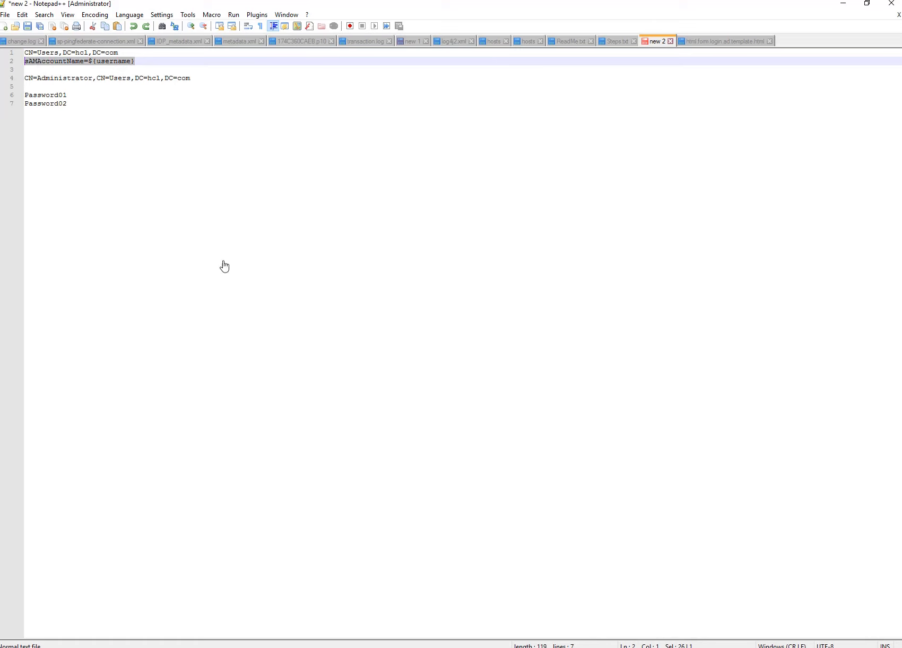
key("alt+Tab")
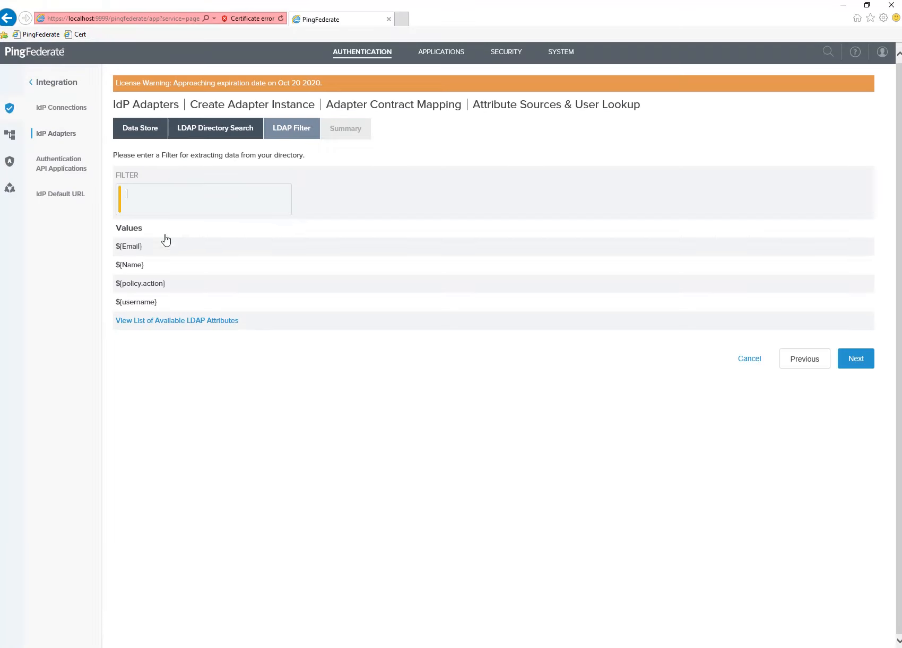
key("ctrl+v")
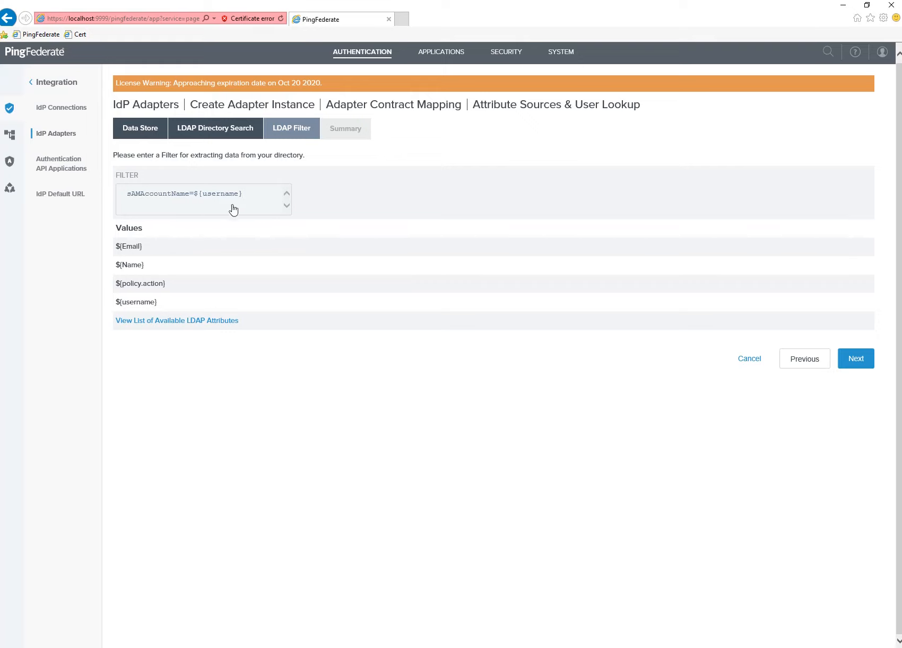
left_click_drag(219, 200, 53, 190)
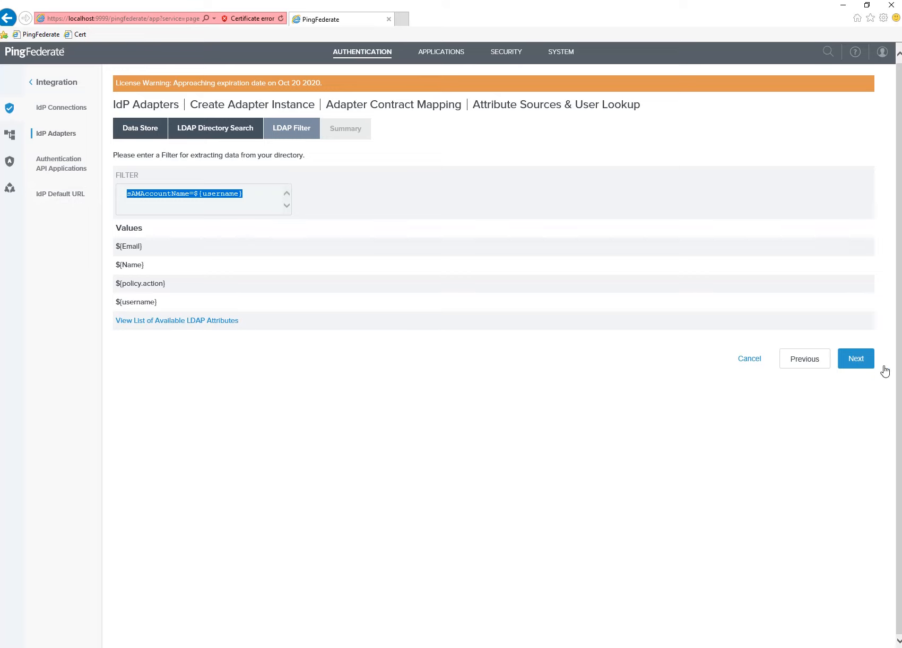
left_click(865, 365)
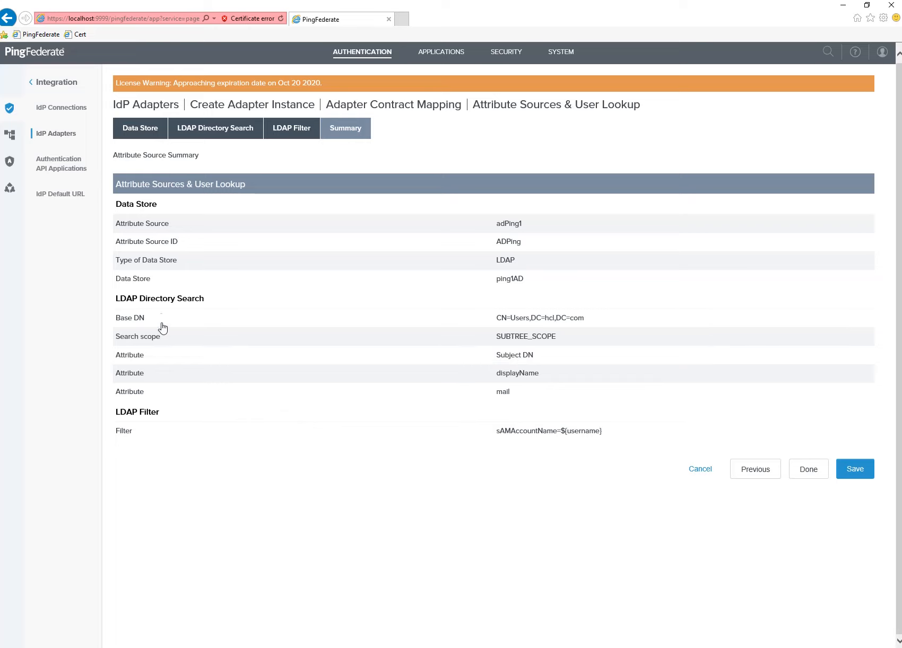
Review the summary's returned attributes, filter and data store, then save the AD attribute source.
left_click_drag(491, 357, 514, 382)
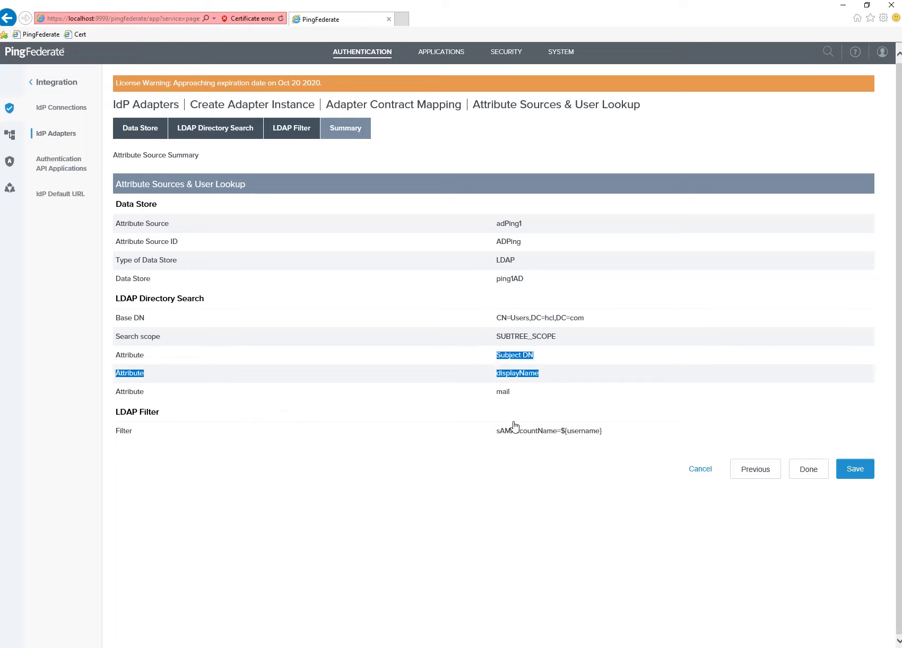
left_click_drag(496, 434, 614, 434)
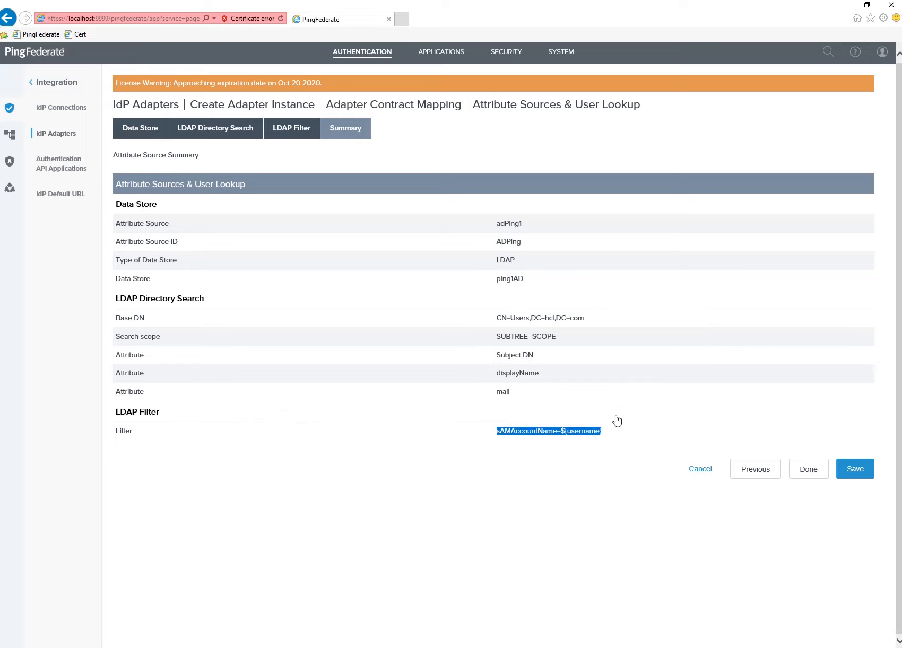
left_click_drag(487, 226, 658, 293)
left_click(658, 293)
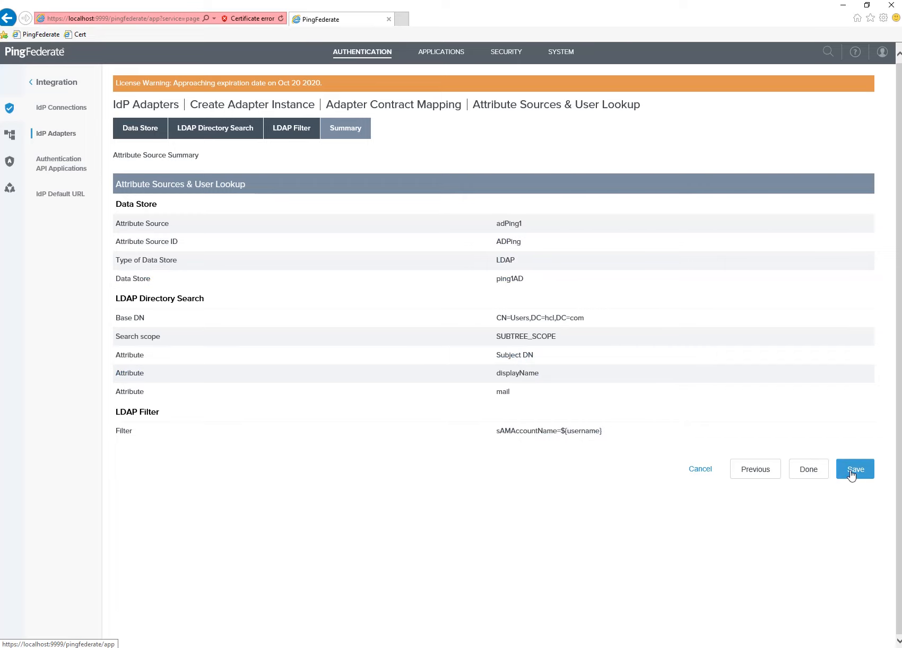
left_click(851, 472)
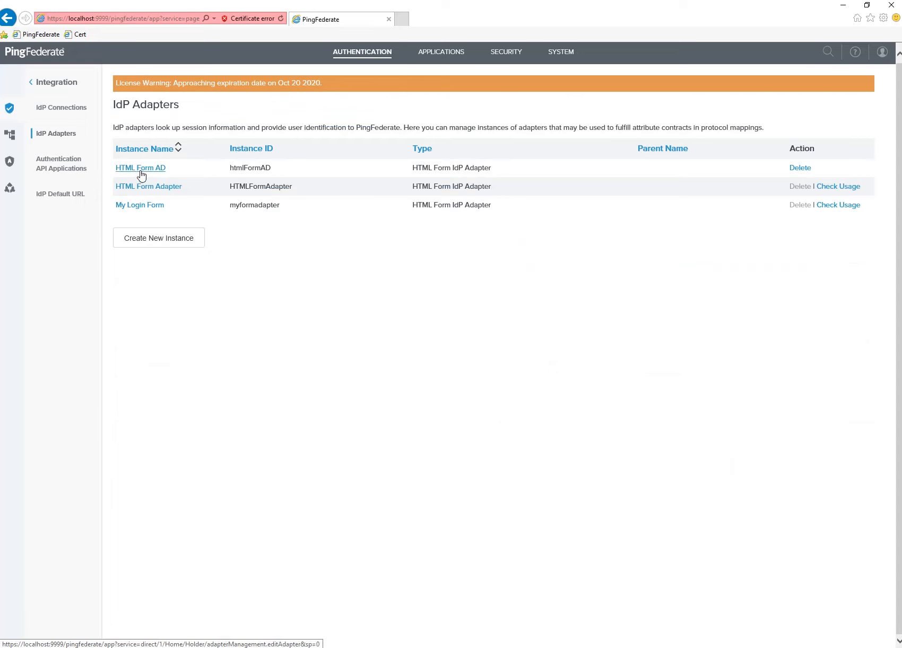
key("alt+Tab")
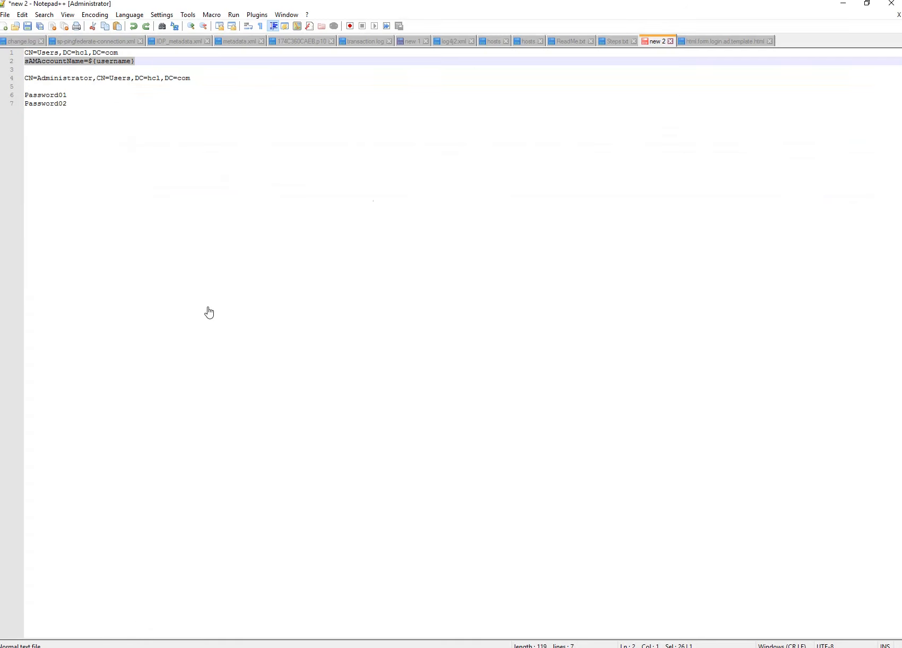
Review Step 4 in Steps.txt: create the adapter, link the PCV, use the HTML login template.
left_click(621, 41)
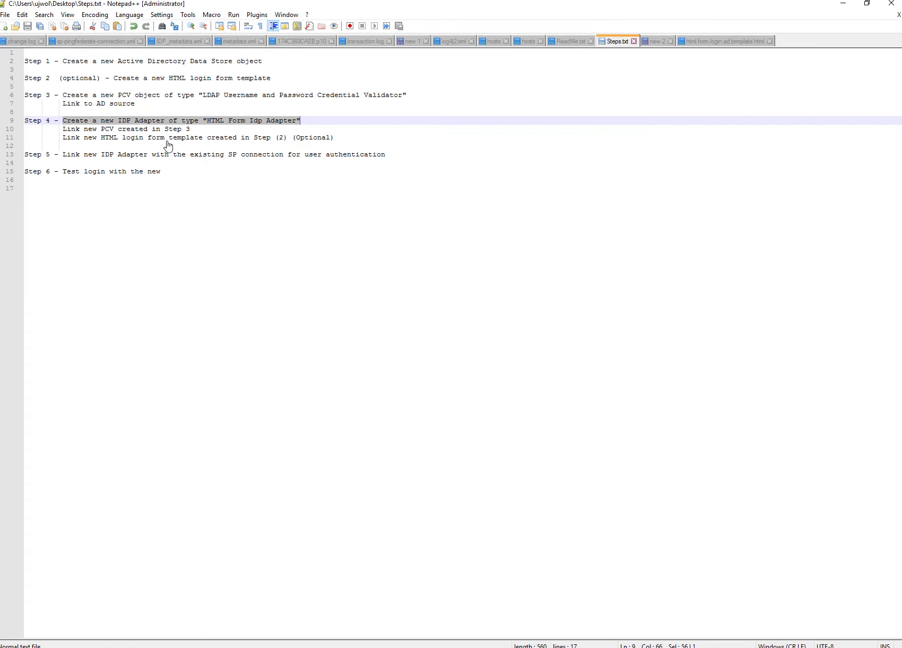
left_click(73, 130)
left_click_drag(63, 121, 25, 112)
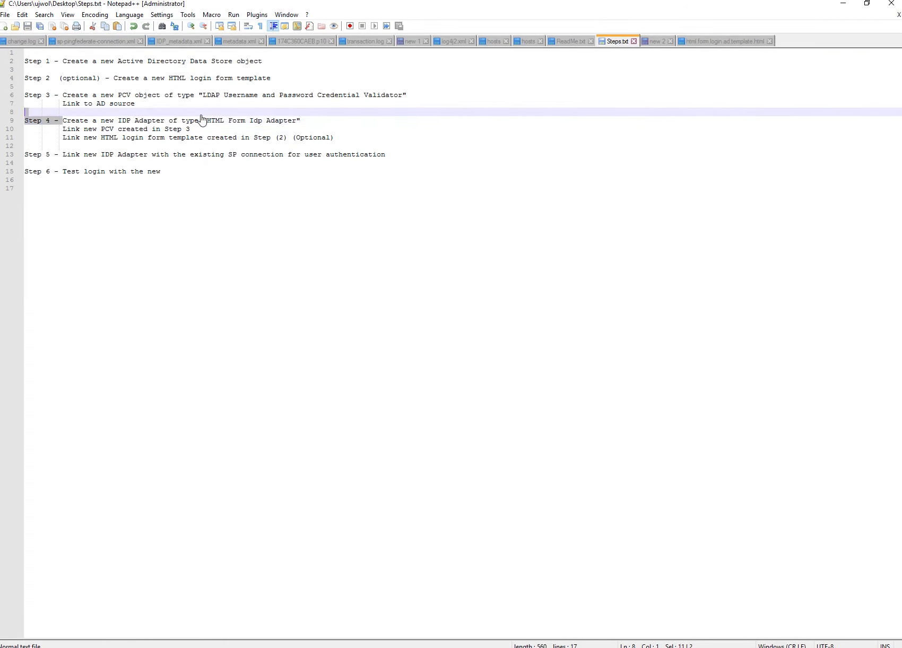
left_click(303, 121, "shift")
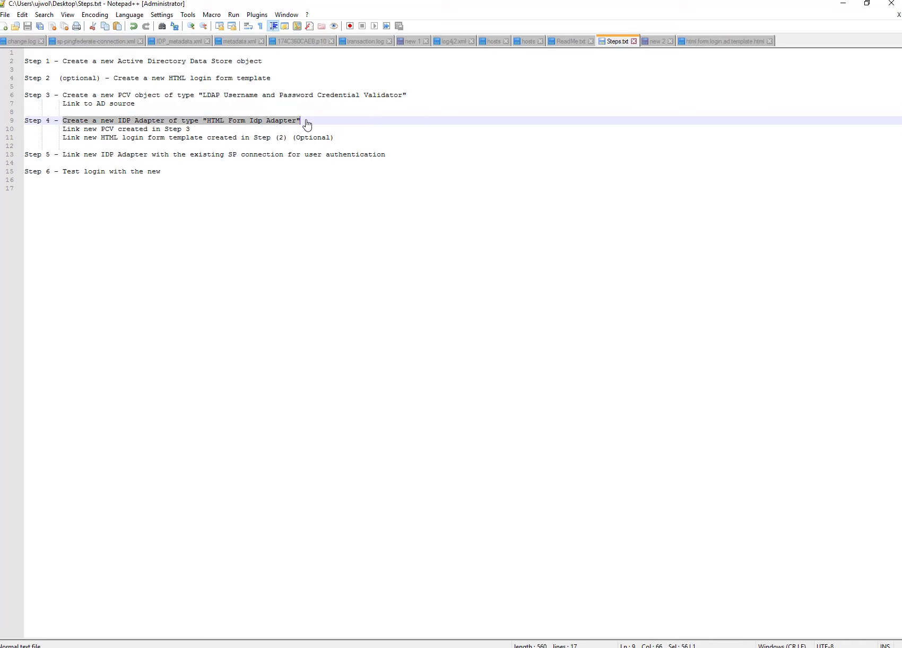
left_click(64, 131)
left_click_drag(65, 130, 190, 132)
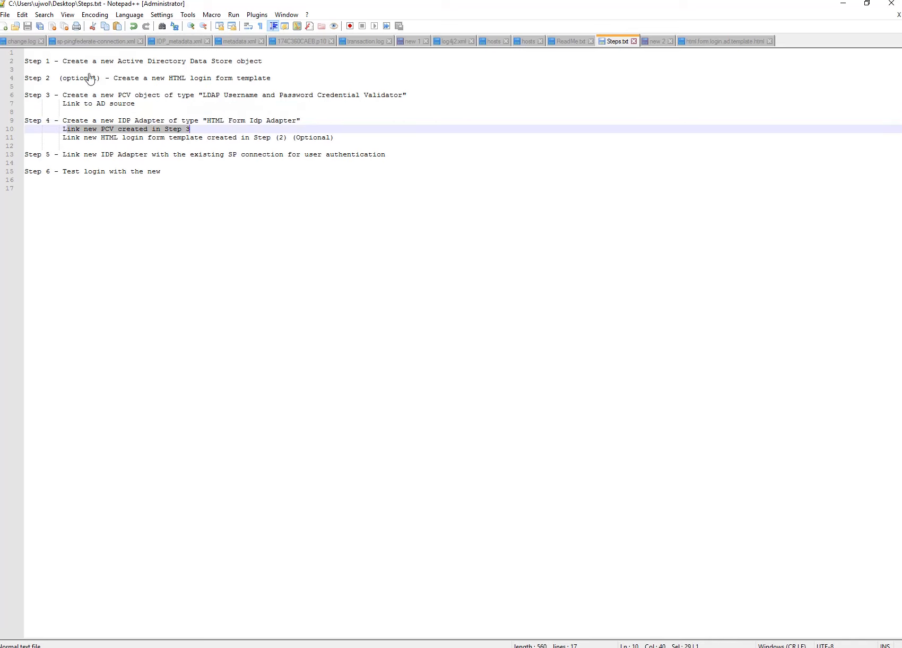
left_click_drag(62, 139, 334, 139)
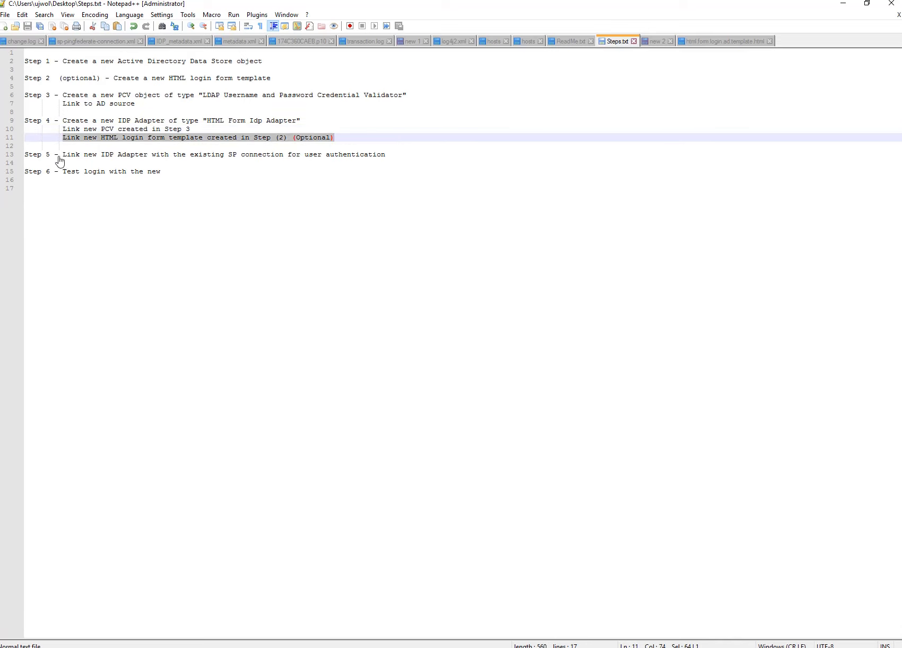
Review Step 5's SP connection instruction, then return to PingFederate.
left_click_drag(59, 155, 33, 156)
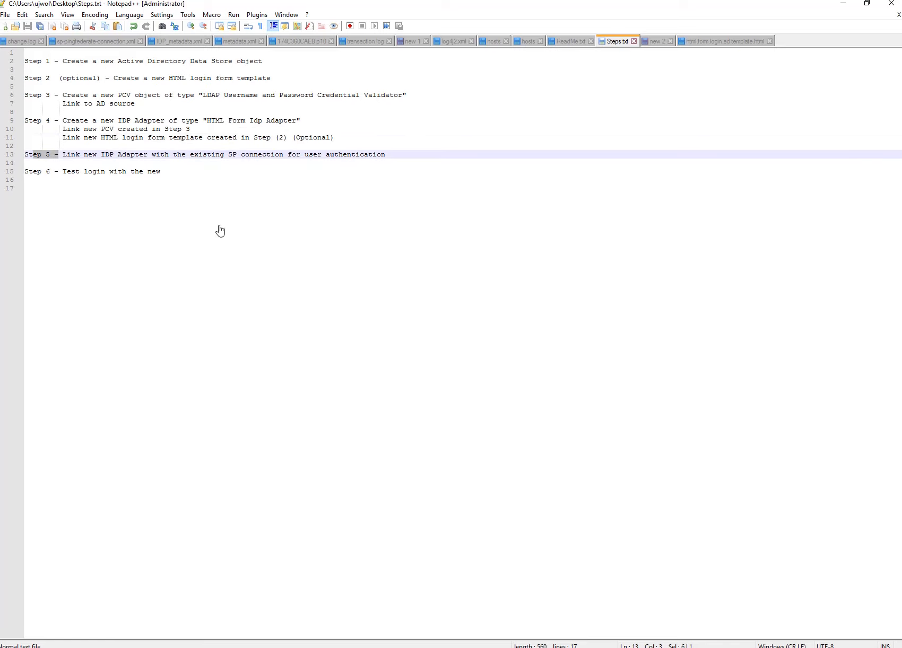
left_click(134, 155)
left_click_drag(243, 159, 417, 163)
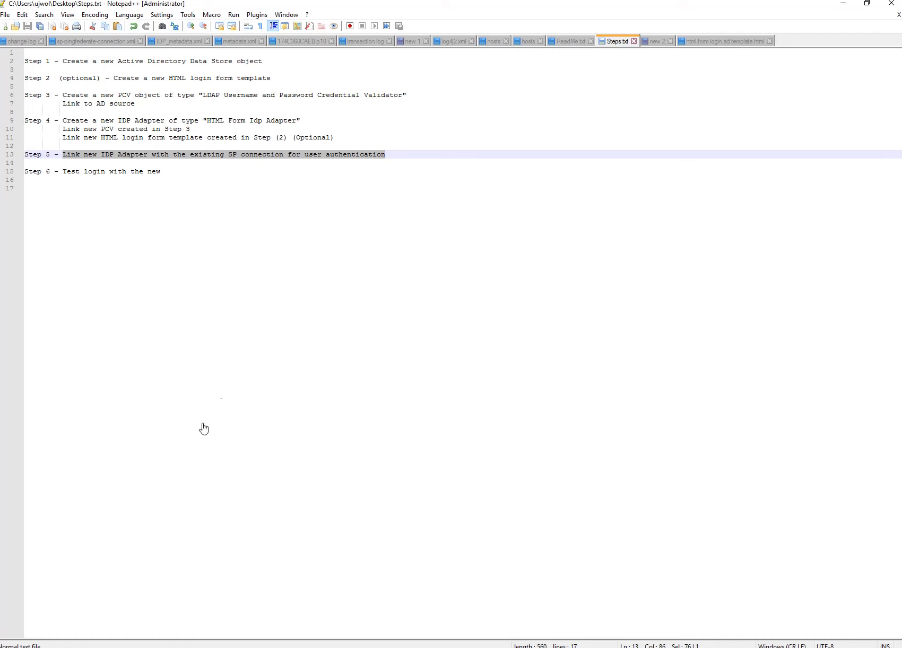
key("alt+Tab")
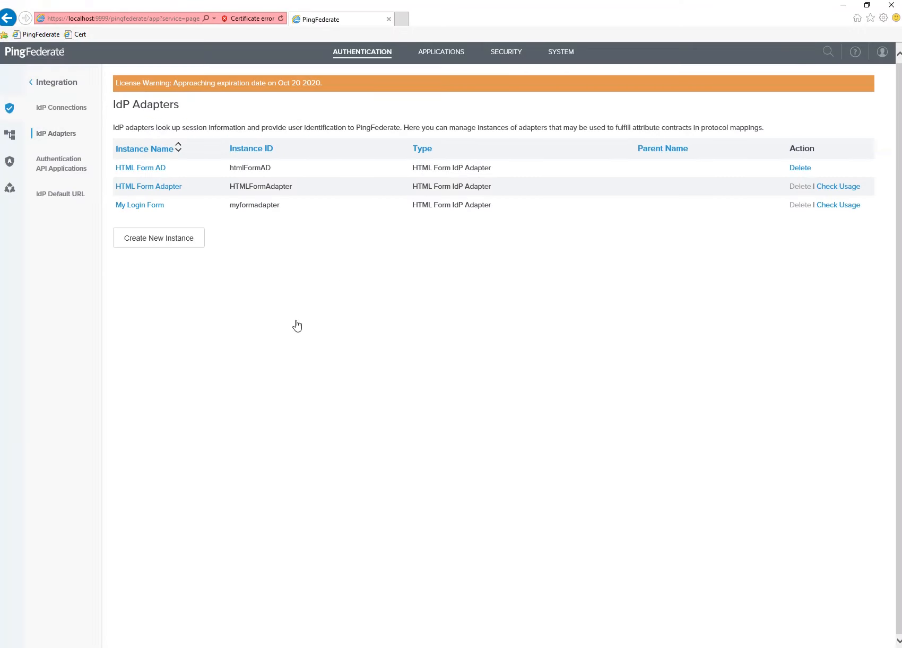
left_click(432, 61)
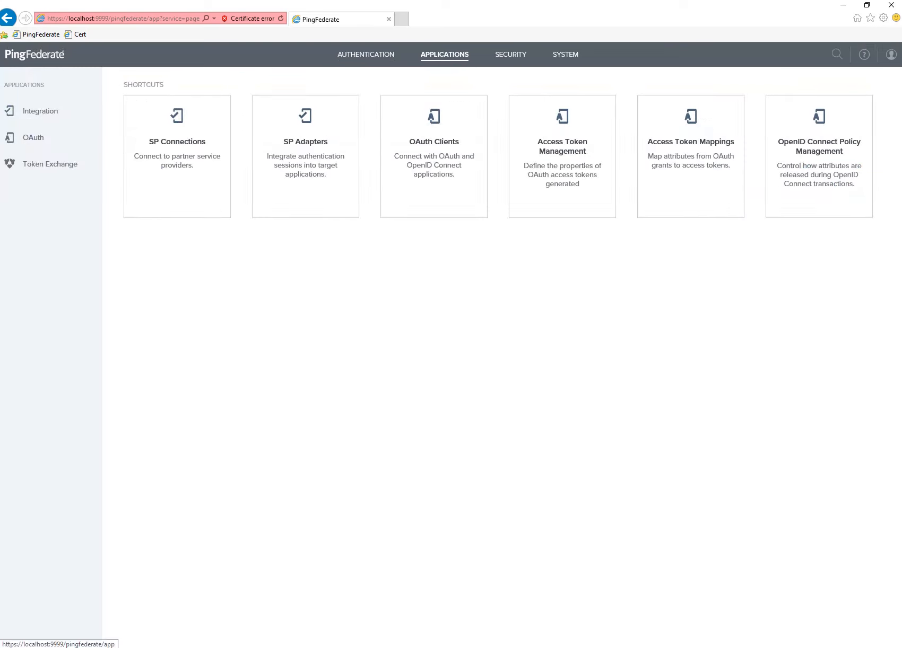
left_click(155, 146)
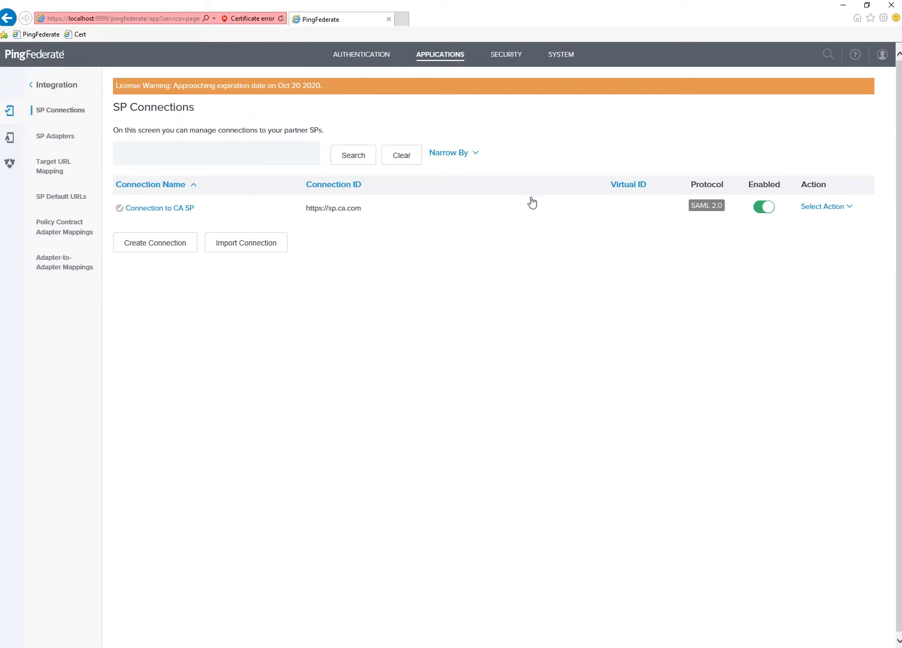
left_click(136, 211)
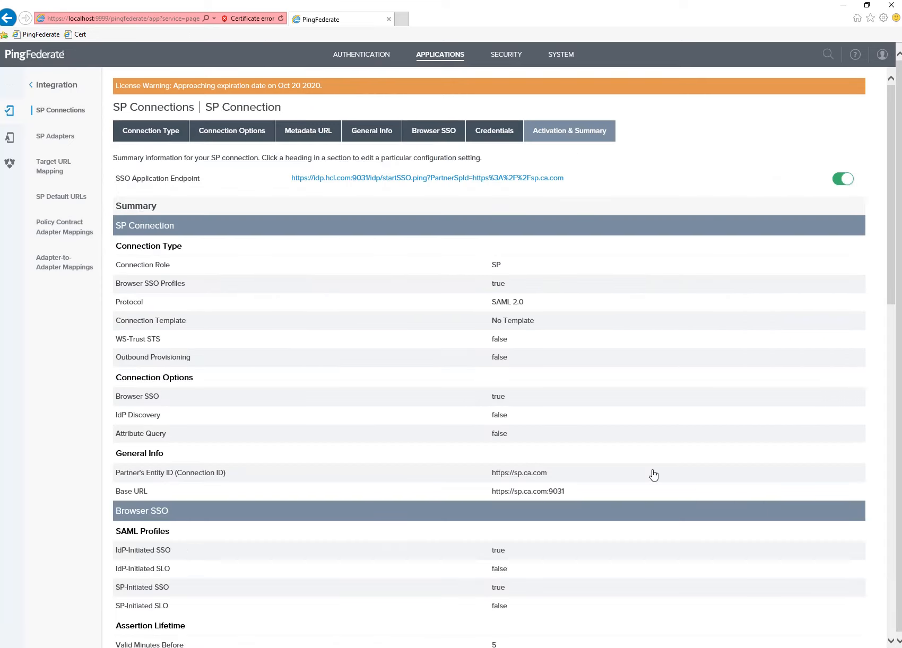
scroll(680, 441, "down", 15)
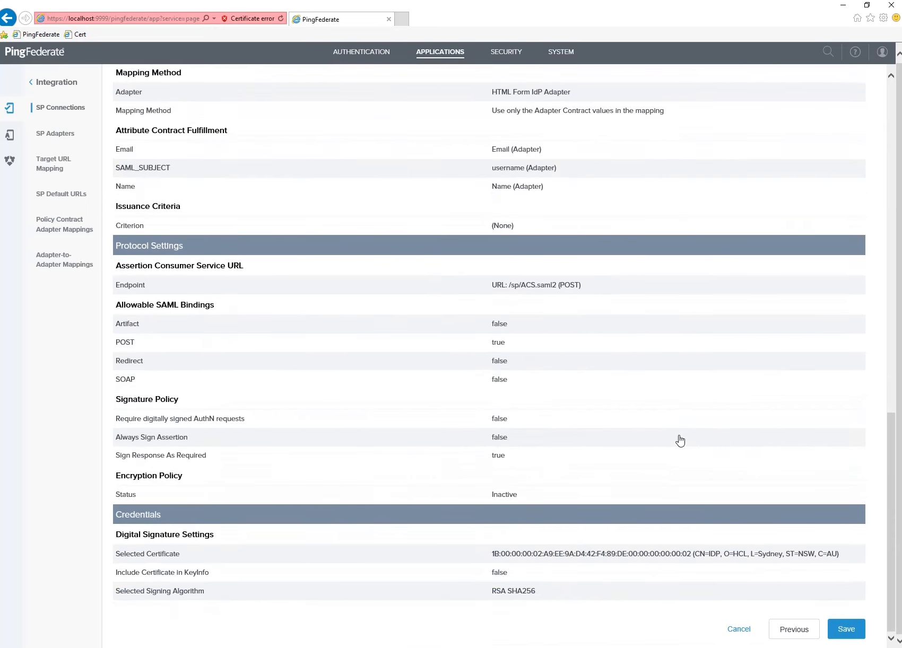
scroll(372, 469, "up", 5)
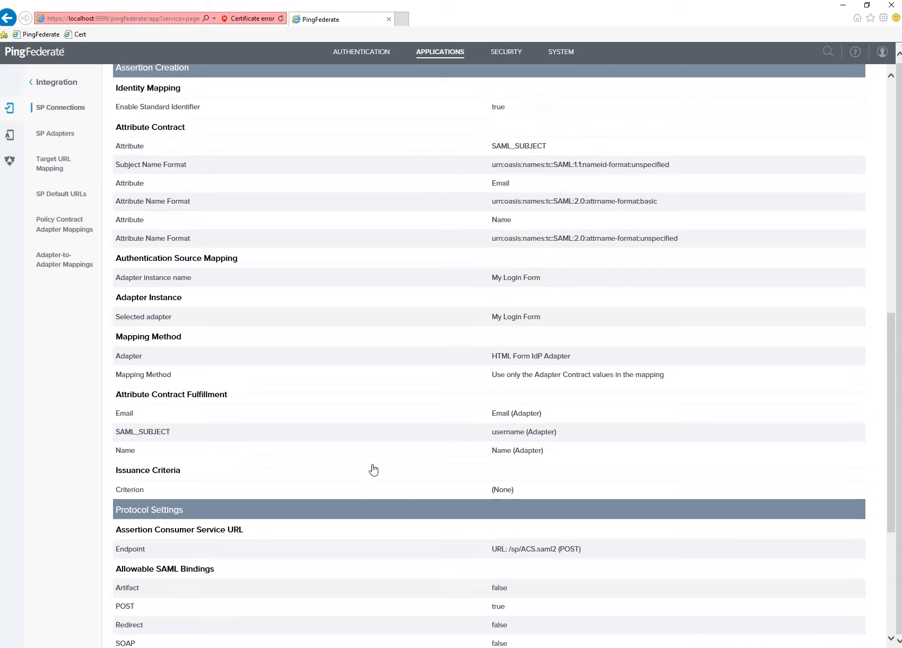
scroll(244, 338, "up", 2)
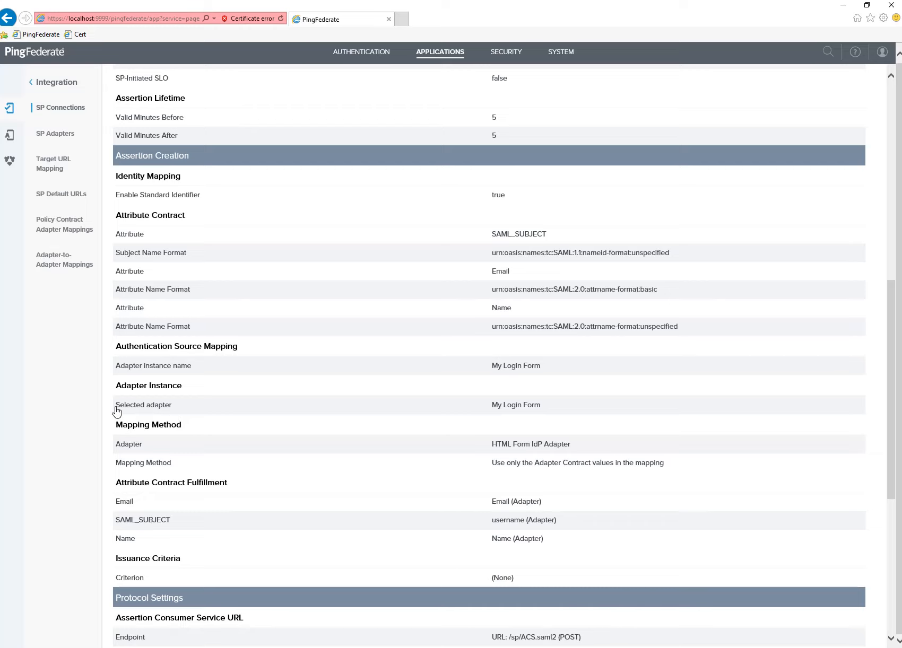
left_click_drag(391, 392, 549, 419)
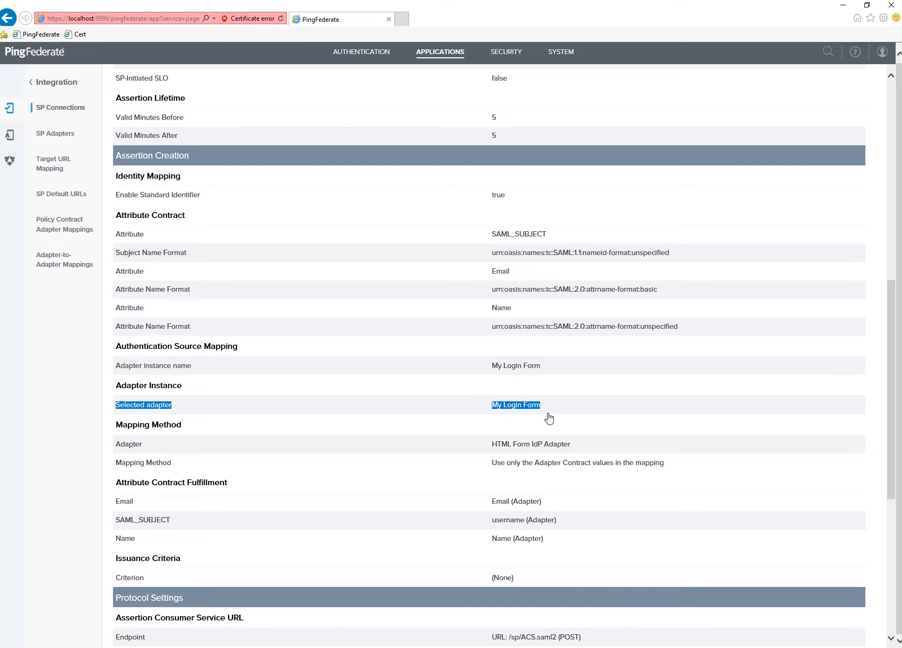
scroll(300, 480, "down", 2)
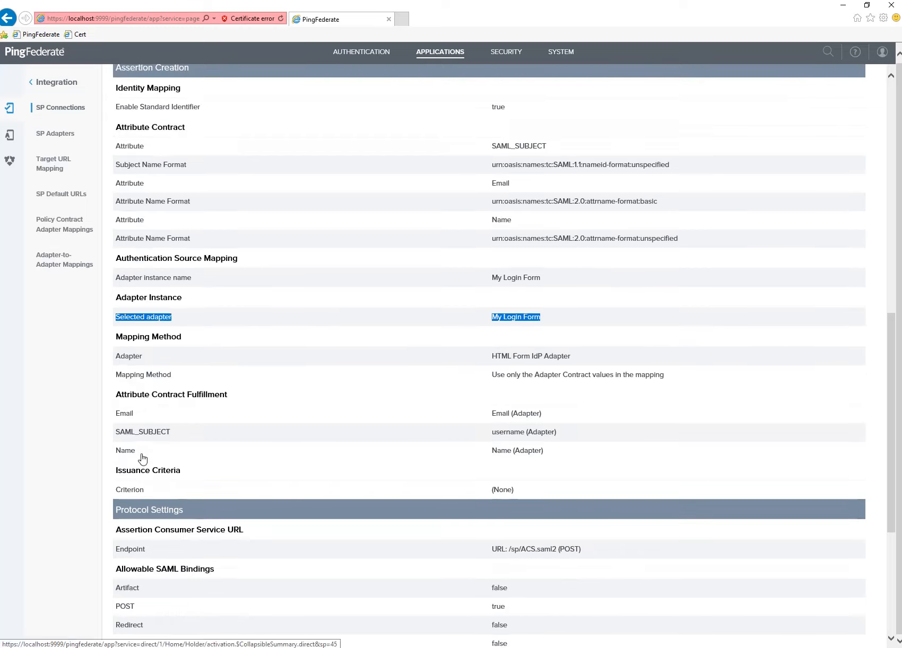
left_click_drag(117, 411, 580, 464)
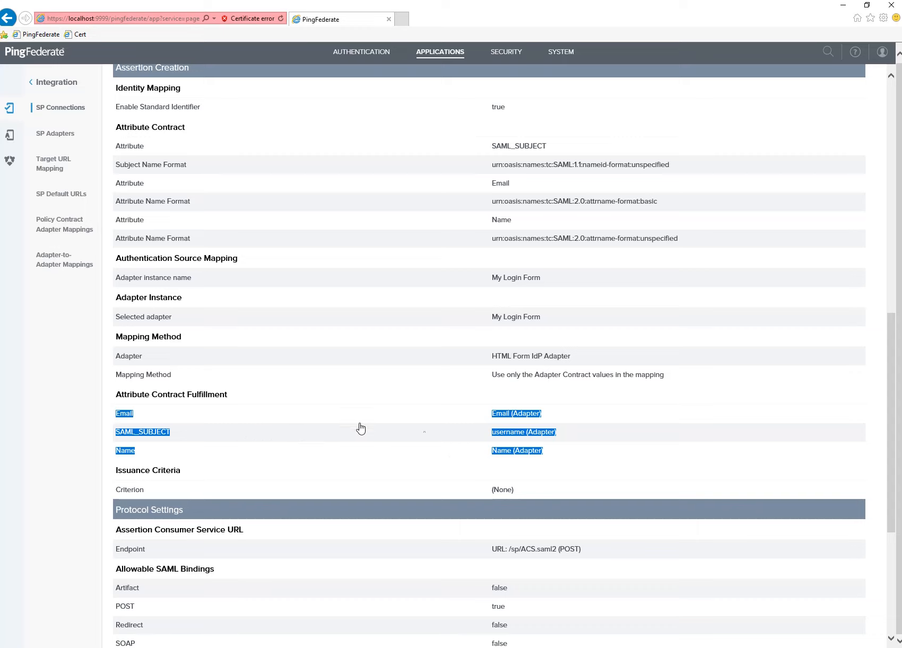
left_click(280, 435)
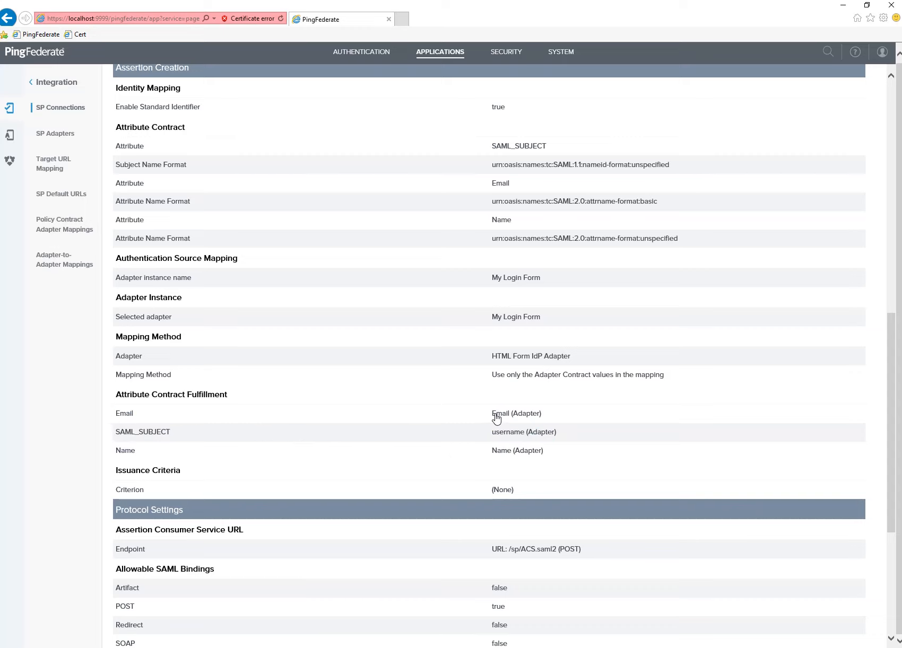
left_click_drag(491, 414, 540, 419)
scroll(540, 441, "up", 2)
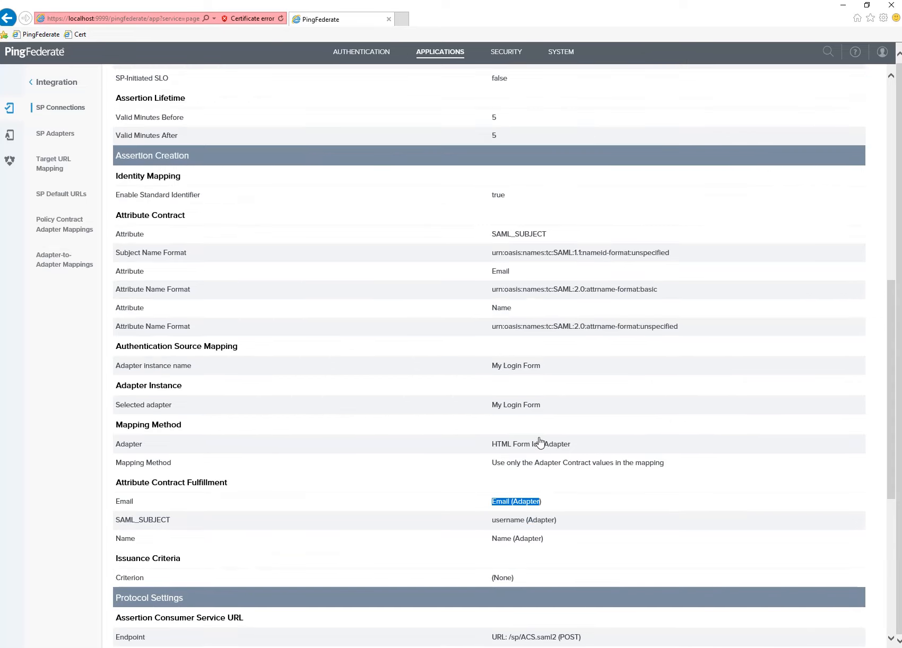
scroll(540, 442, "down", 2)
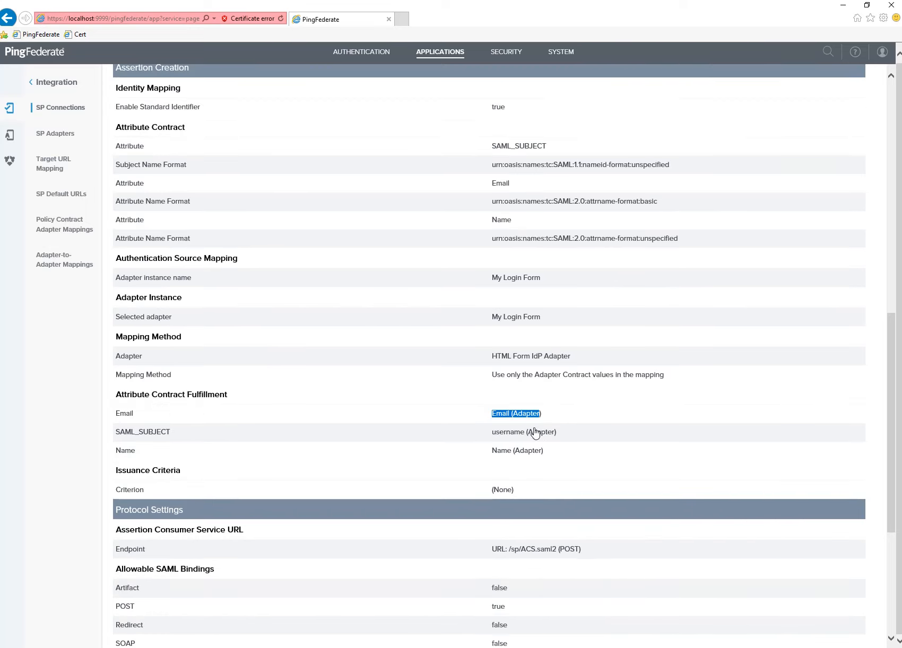
scroll(533, 432, "up", 2)
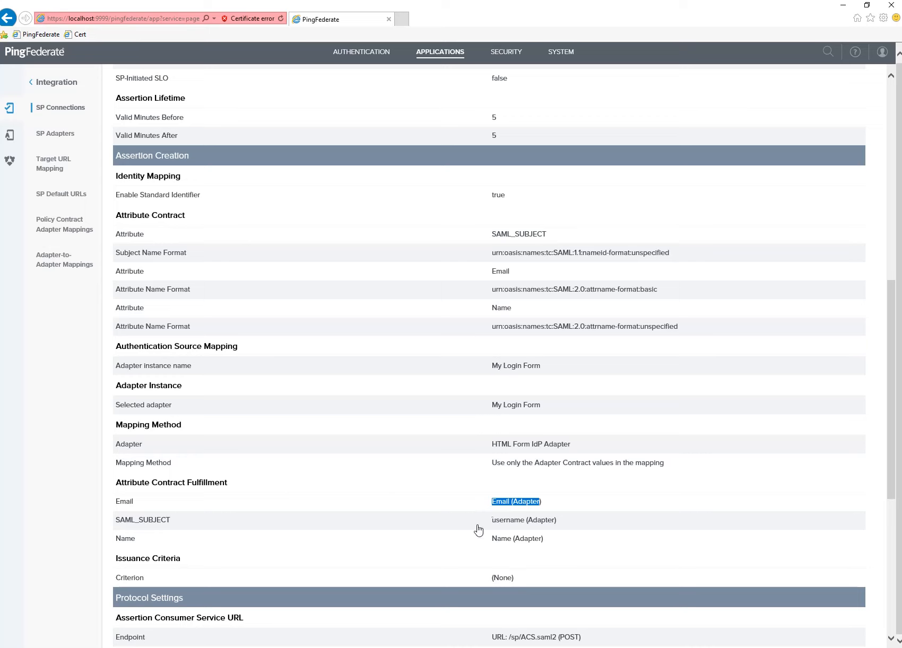
scroll(374, 446, "up", 6)
scroll(367, 456, "down", 6)
Map a new adapter instance, HTML Form AD, in the SP connection's authentication source mapping.
left_click(192, 347)
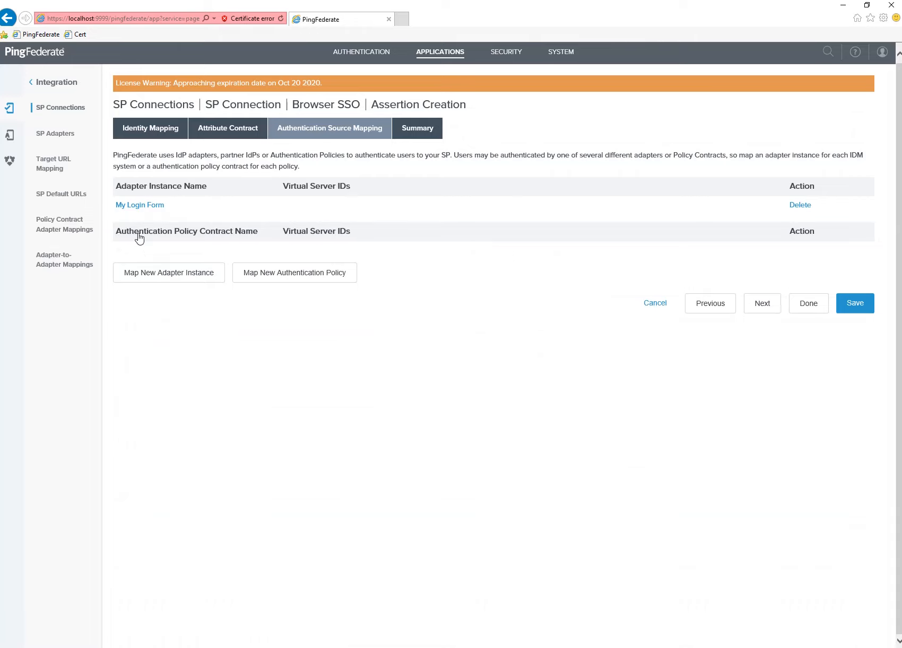
left_click(194, 280)
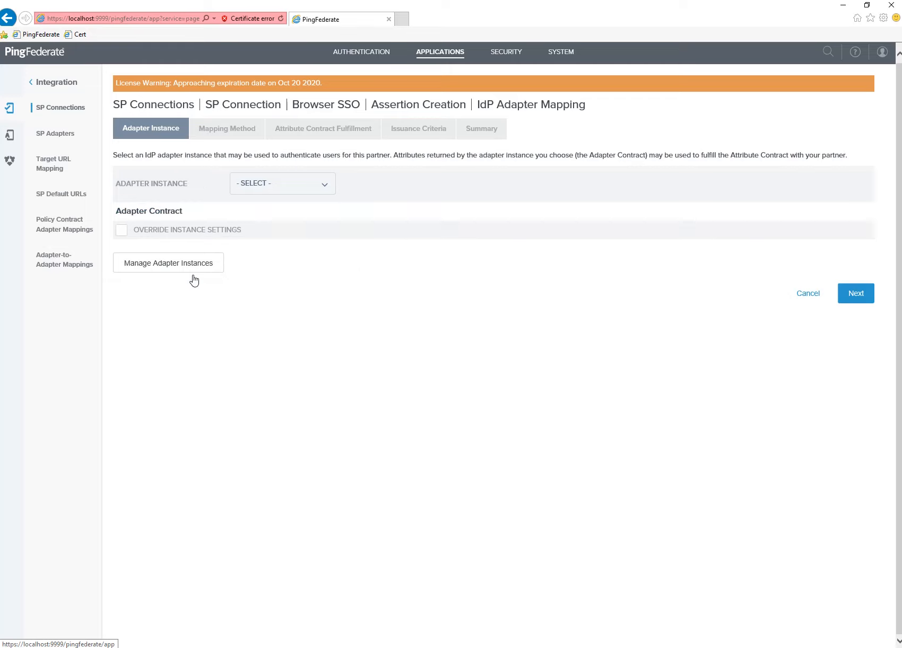
left_click(278, 185)
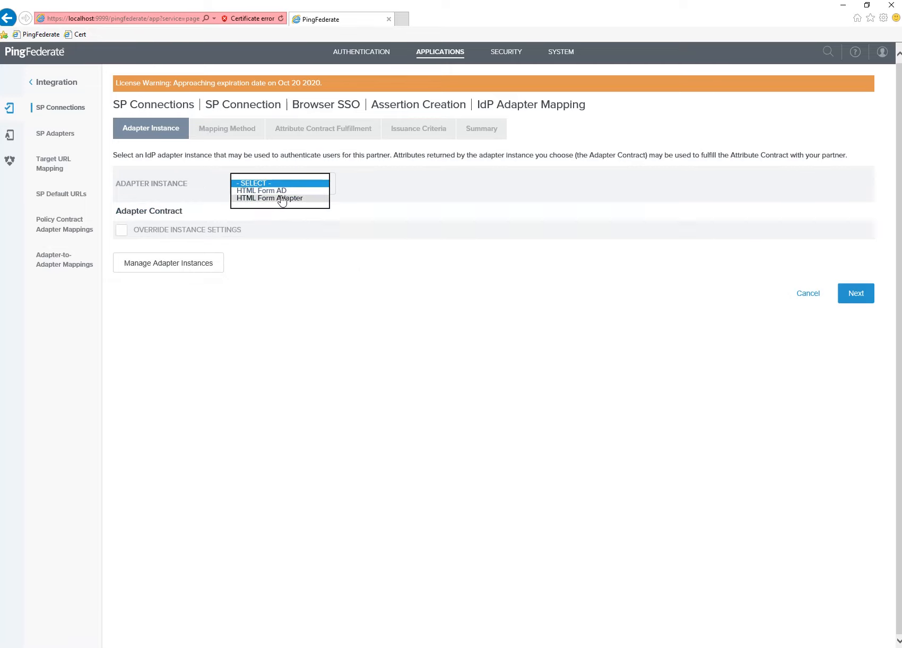
left_click(281, 191)
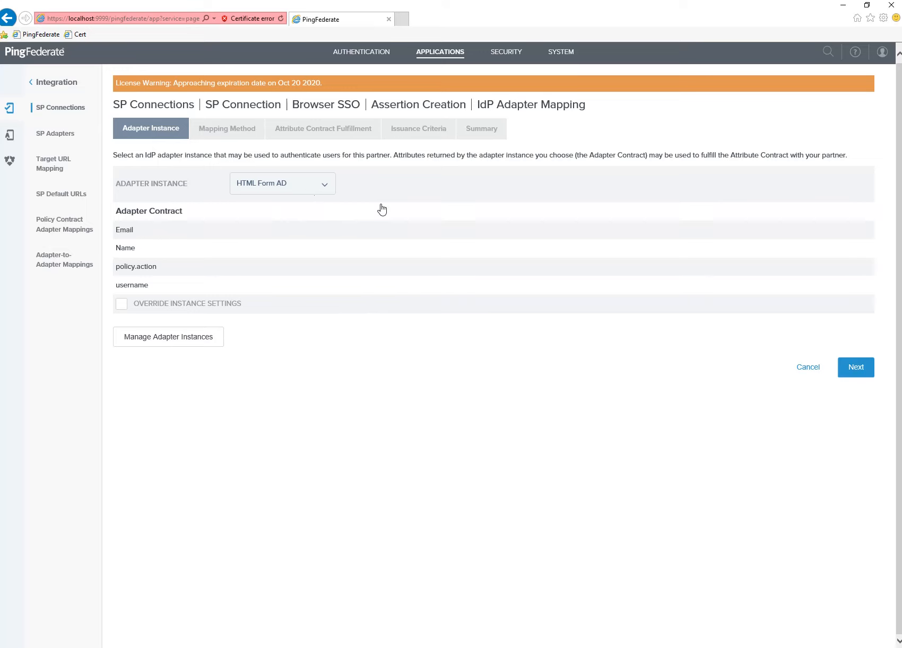
Fulfill the Email and Name attributes from the adapter's Email and Name.
left_click(836, 373)
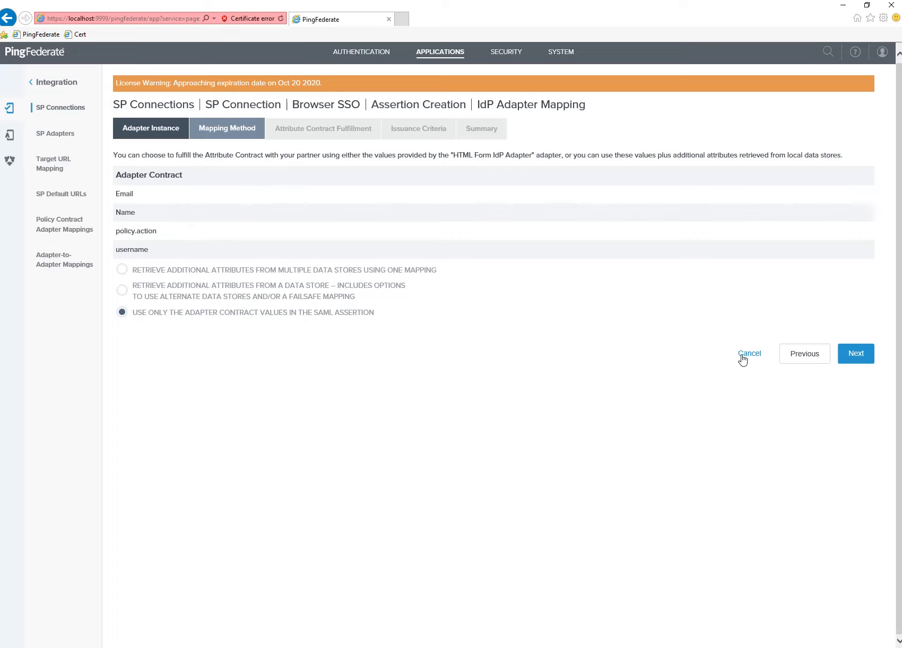
left_click(856, 354)
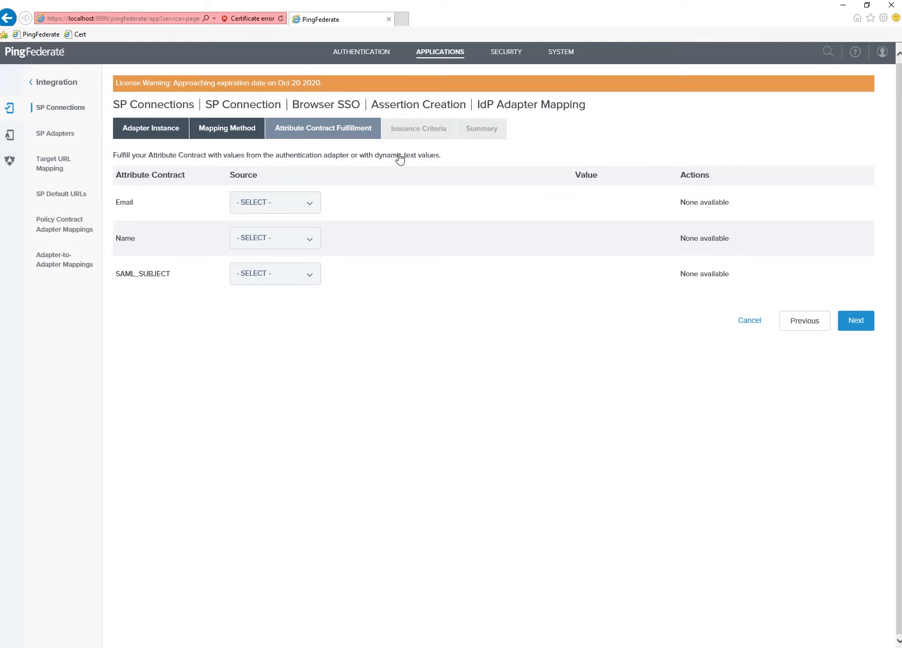
left_click(301, 215)
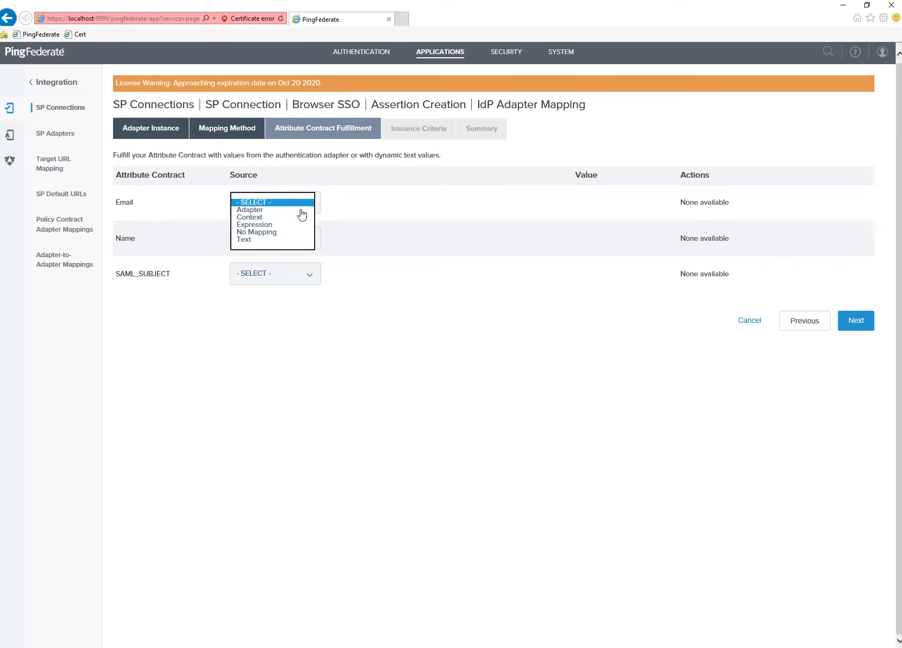
left_click(286, 211)
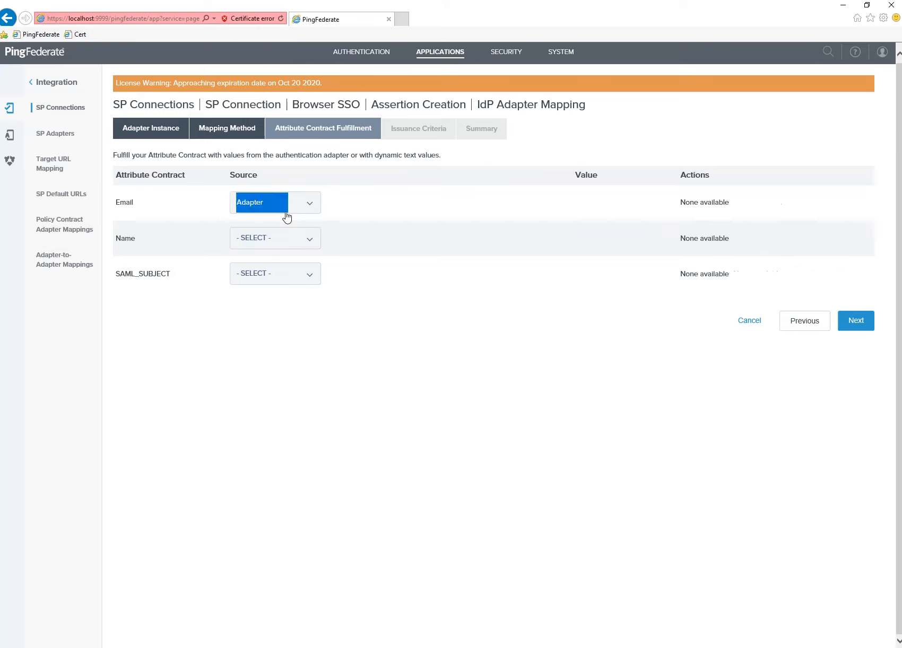
left_click(286, 246)
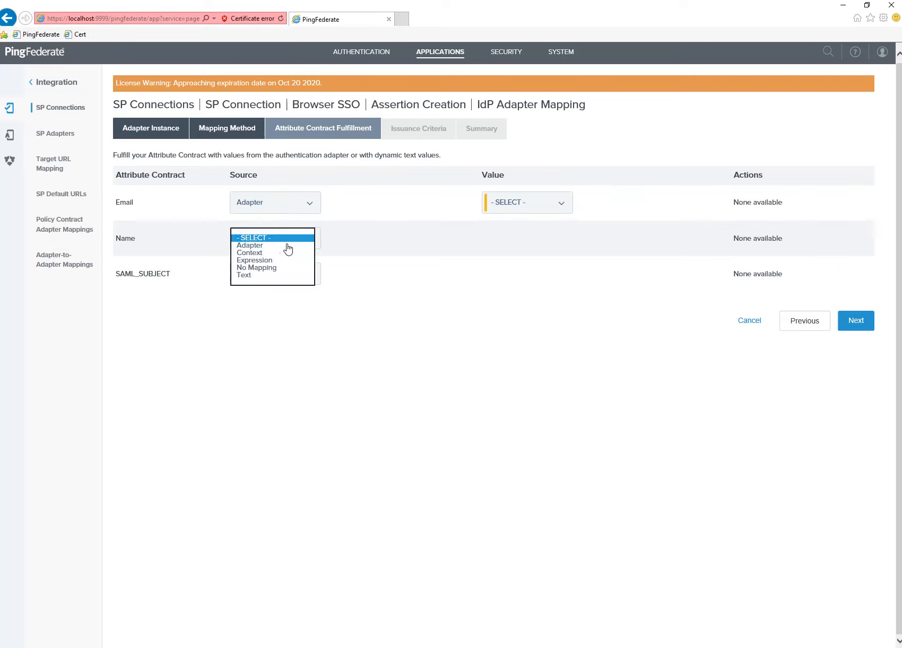
left_click(260, 246)
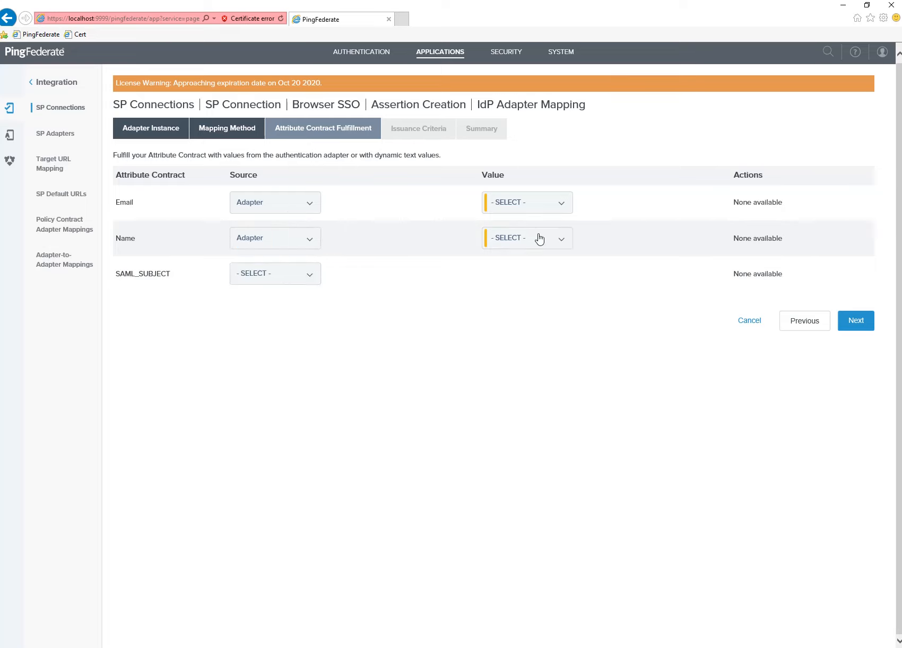
left_click(540, 207)
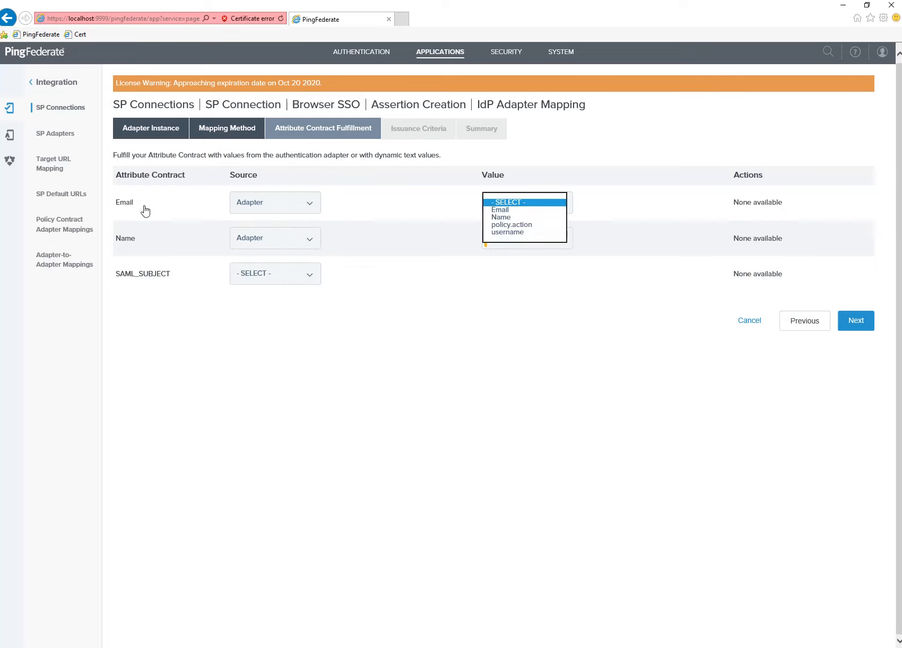
left_click(504, 210)
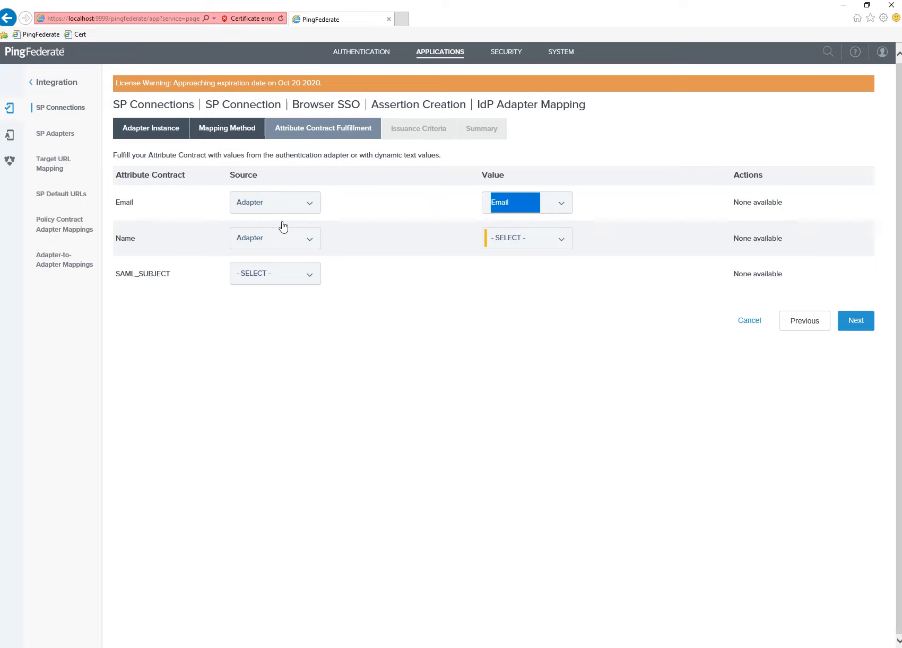
left_click(528, 246)
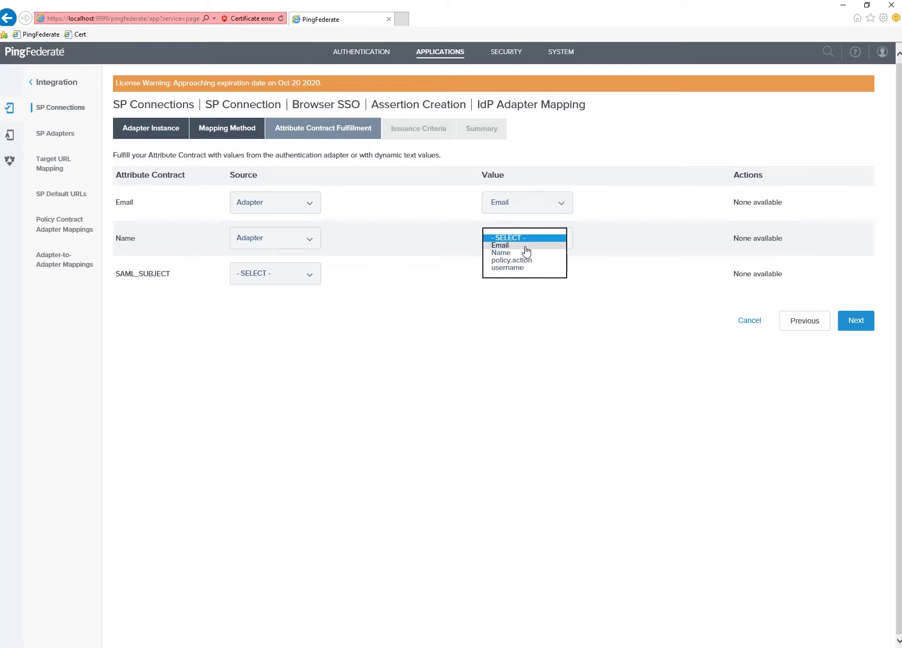
left_click(513, 253)
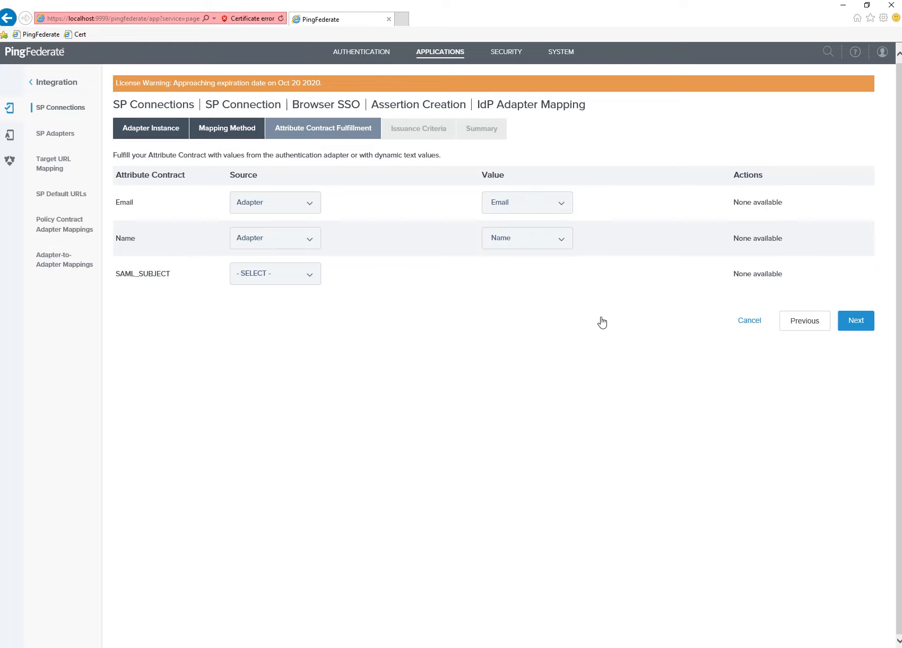
Map SAML_SUBJECT to the adapter's username and continue to Issuance Criteria.
left_click(857, 322)
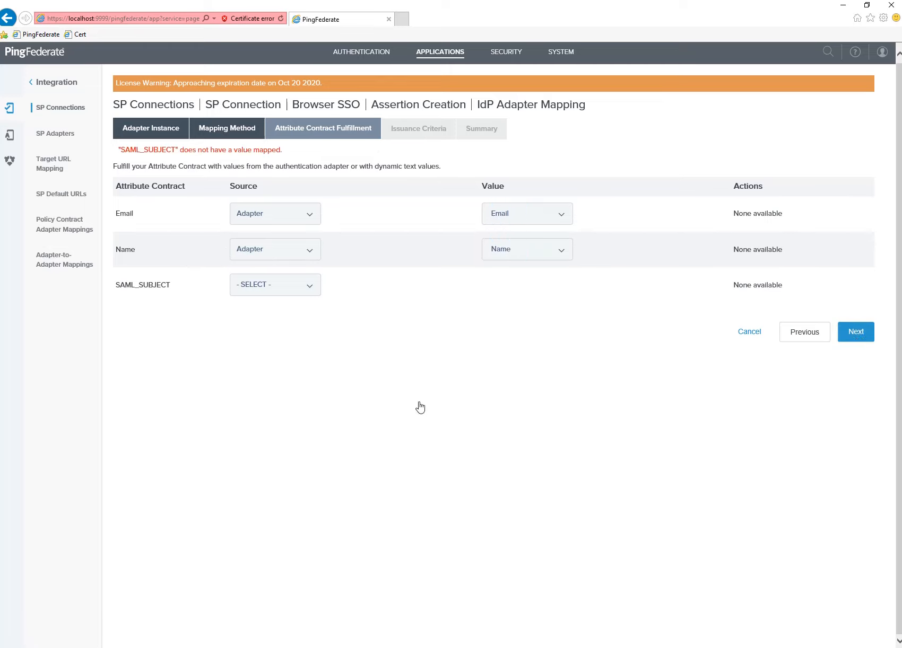
left_click(293, 290)
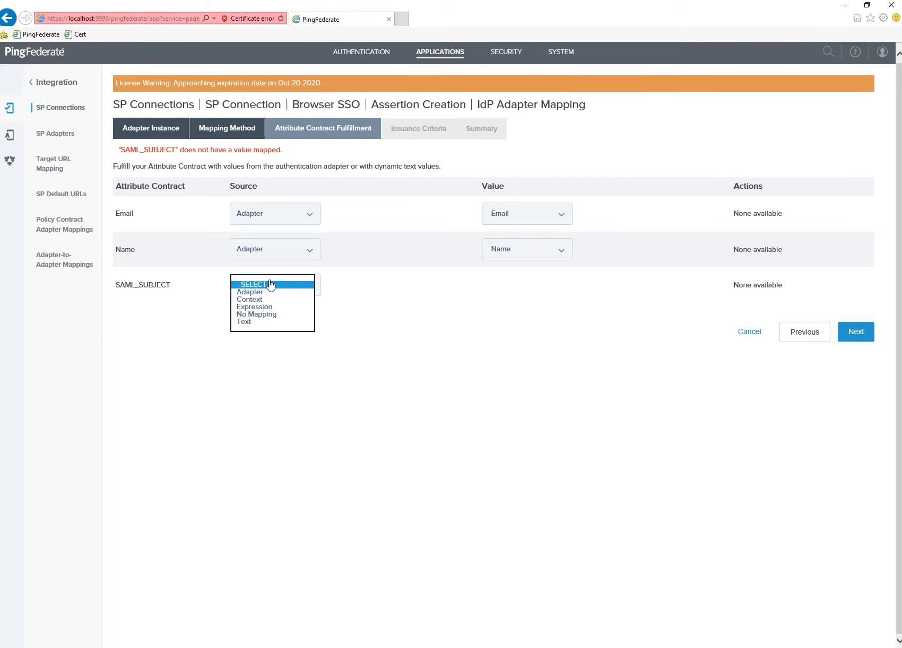
left_click(260, 292)
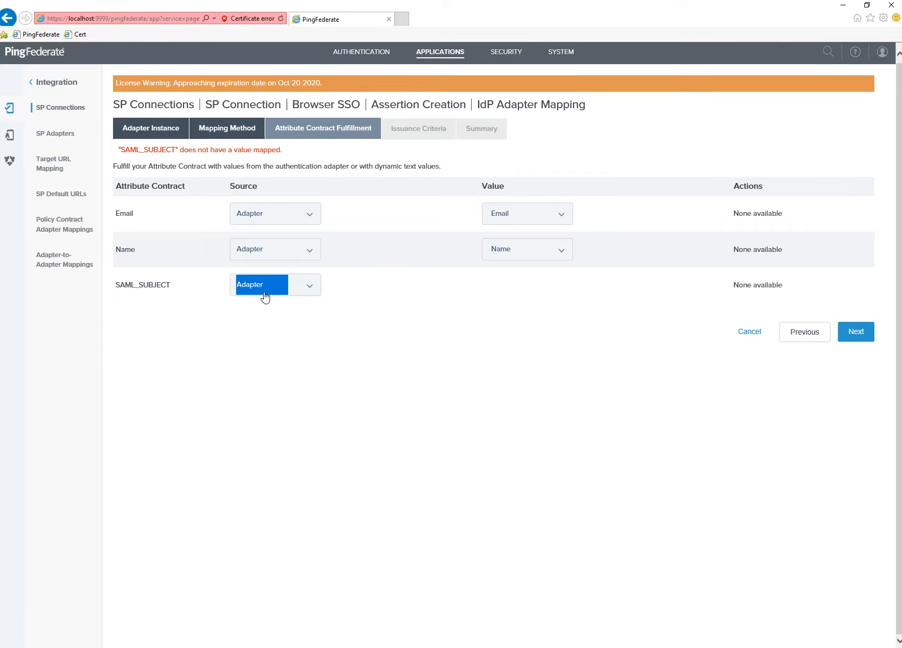
left_click(537, 278)
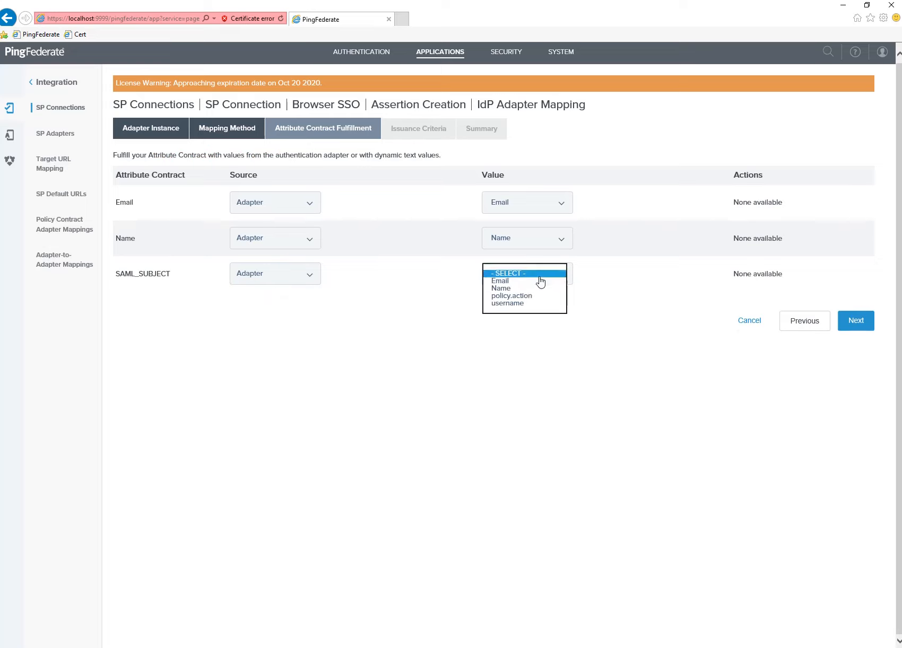
left_click(520, 304)
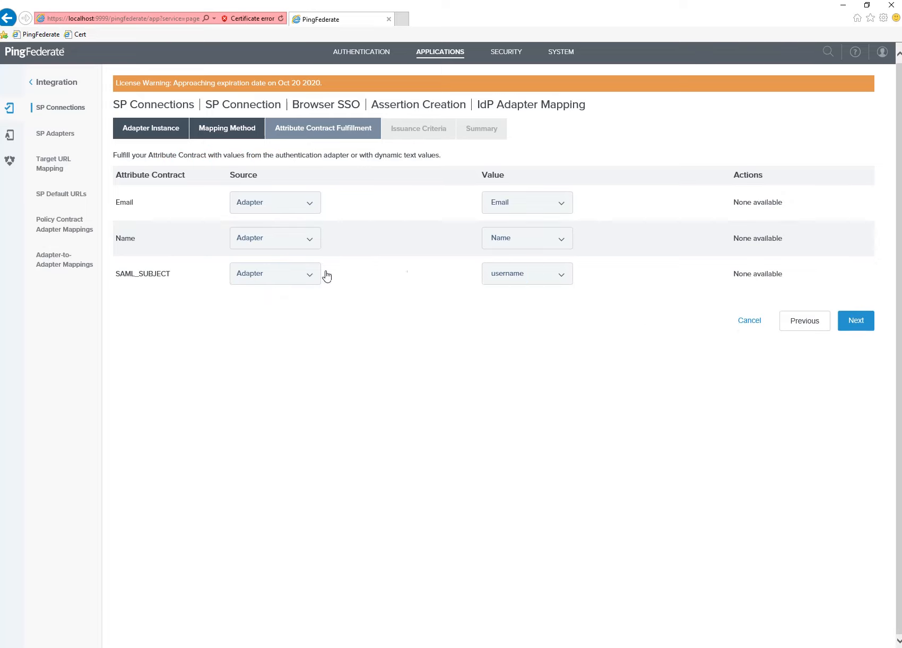
left_click(866, 330)
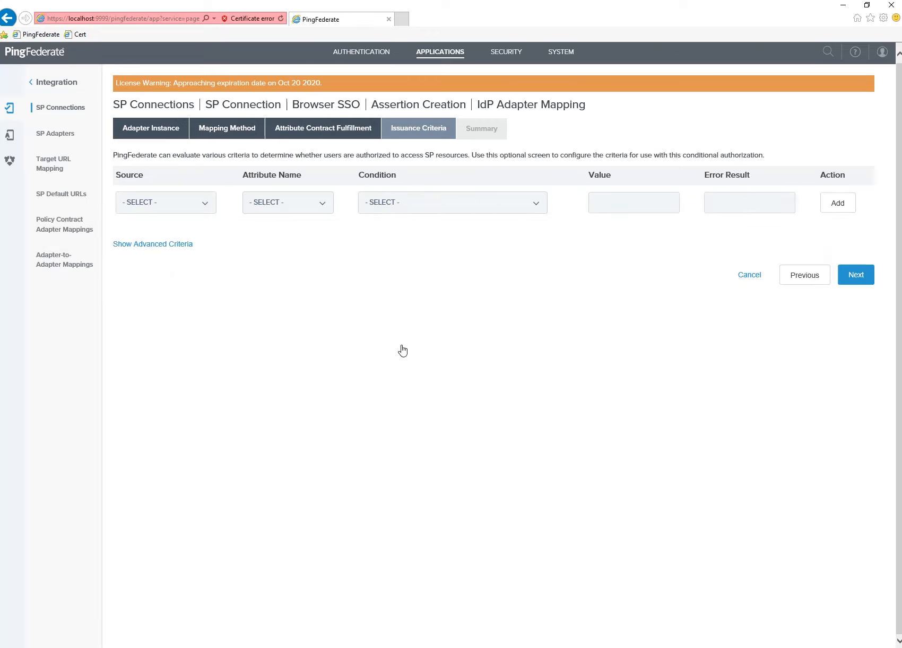
Skip issuance criteria and save the HTML Form AD mapping to the SP connection.
left_click(867, 282)
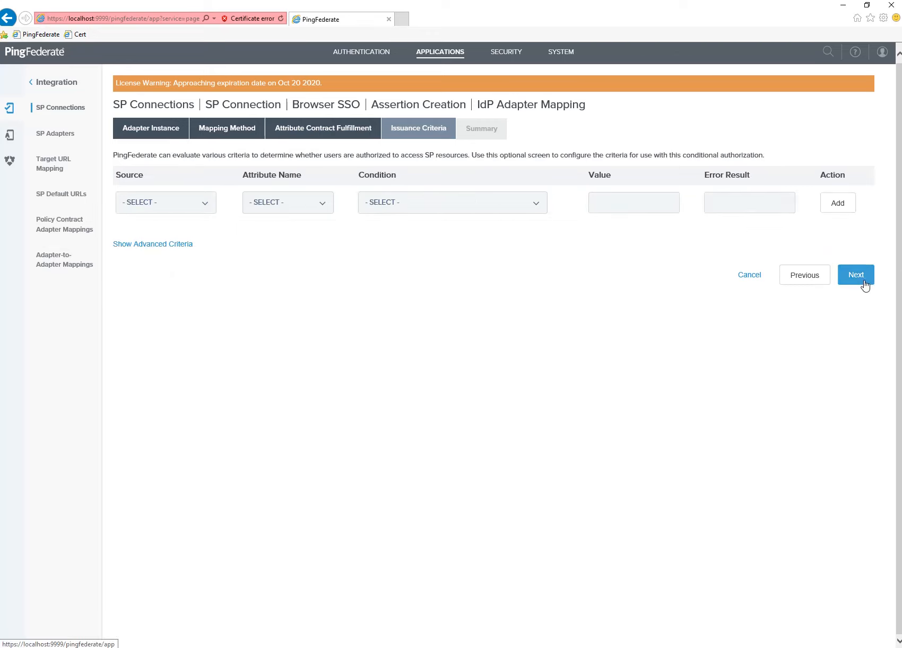
left_click(856, 416)
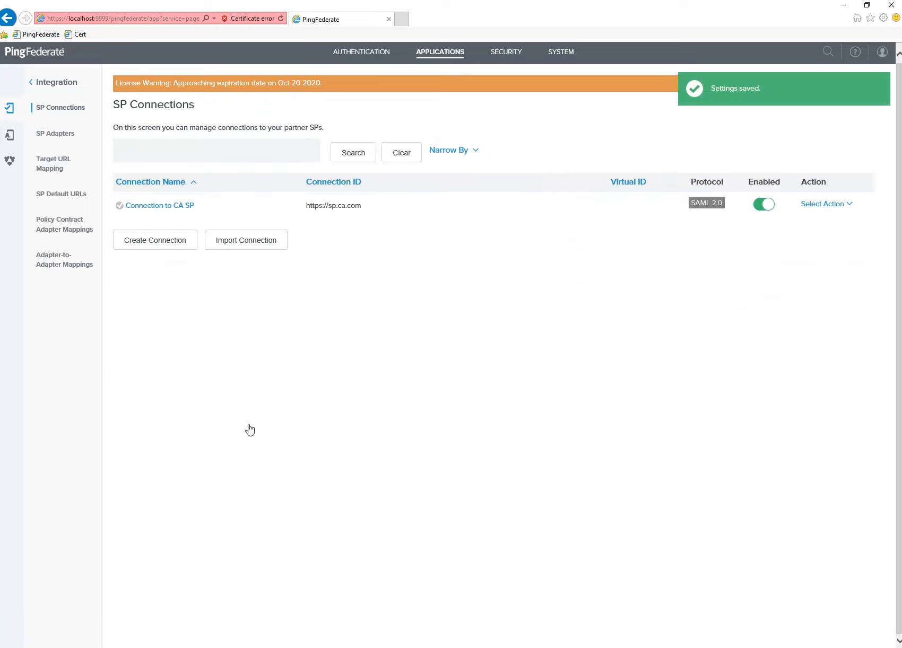
key("alt+Tab")
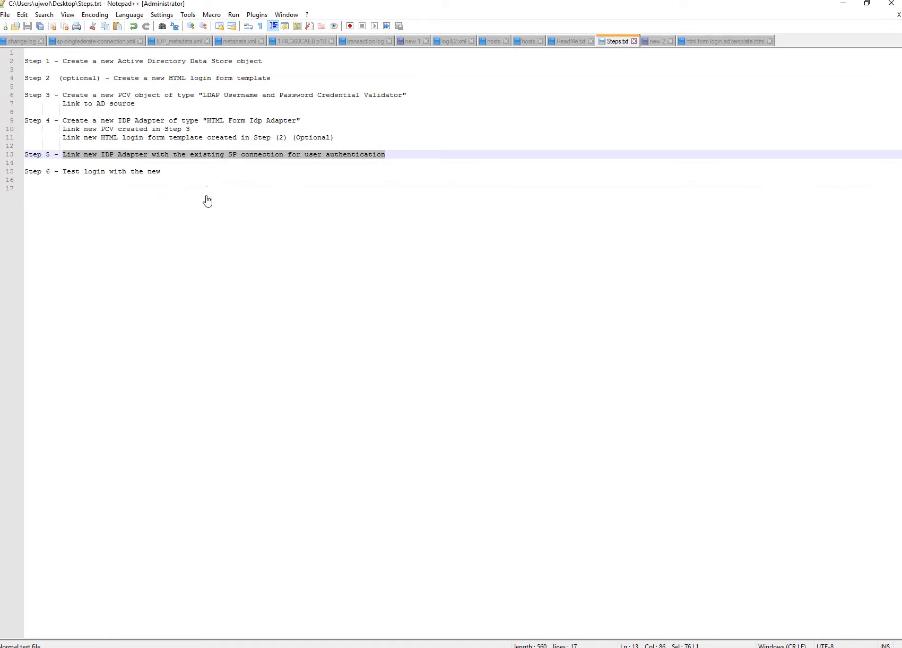
Review the Step 5 and Step 6 test-login lines in Steps.txt before switching to the browser.
left_click(121, 173)
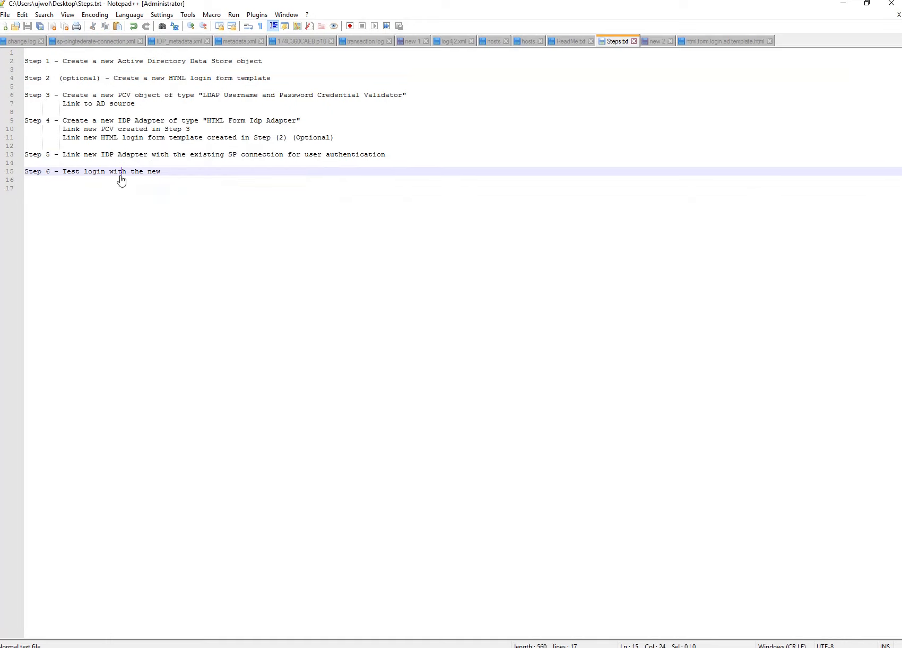
left_click(64, 156)
left_click_drag(65, 157, 384, 160)
left_click(81, 162)
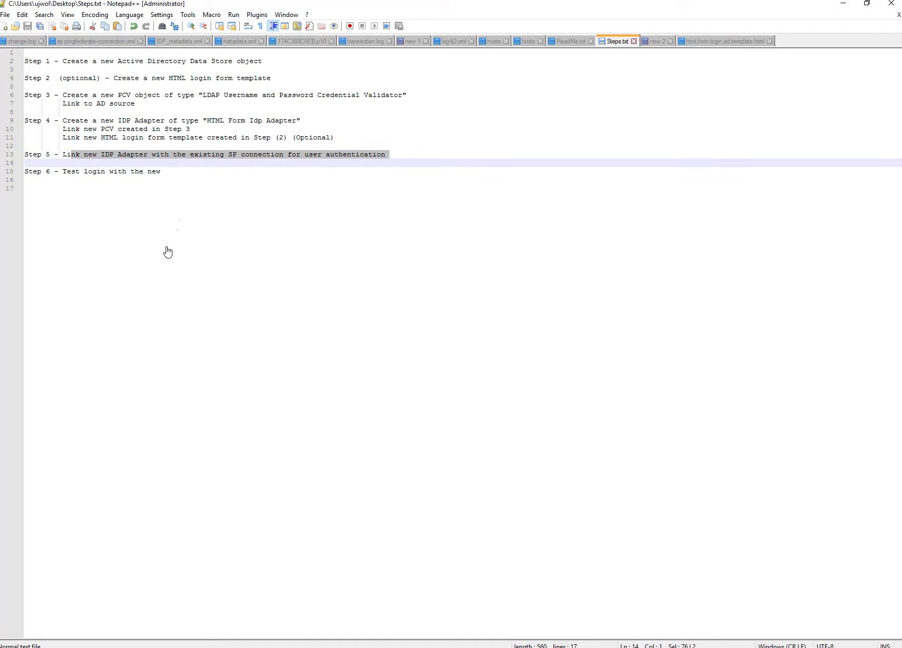
left_click_drag(166, 173, 34, 168)
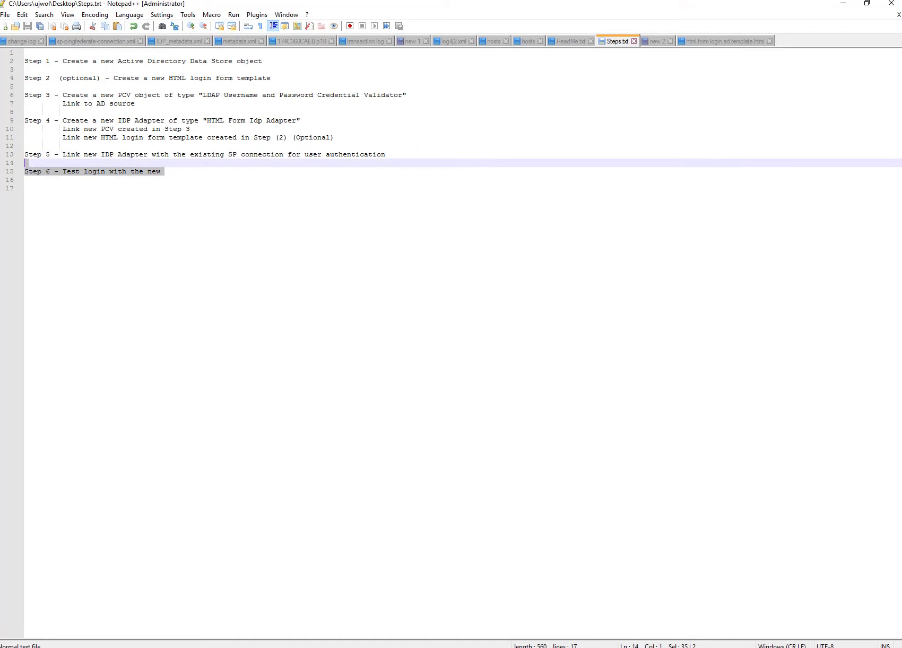
left_click(165, 647)
Empty the SAML-tracer request log and return to the Sign On browser window.
left_click(98, 632)
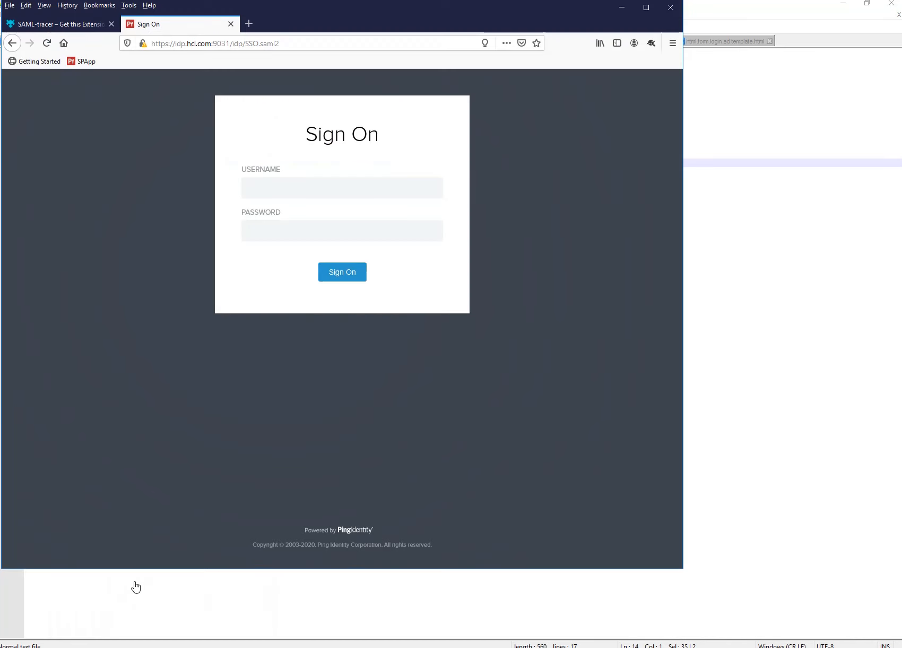
left_click(239, 605)
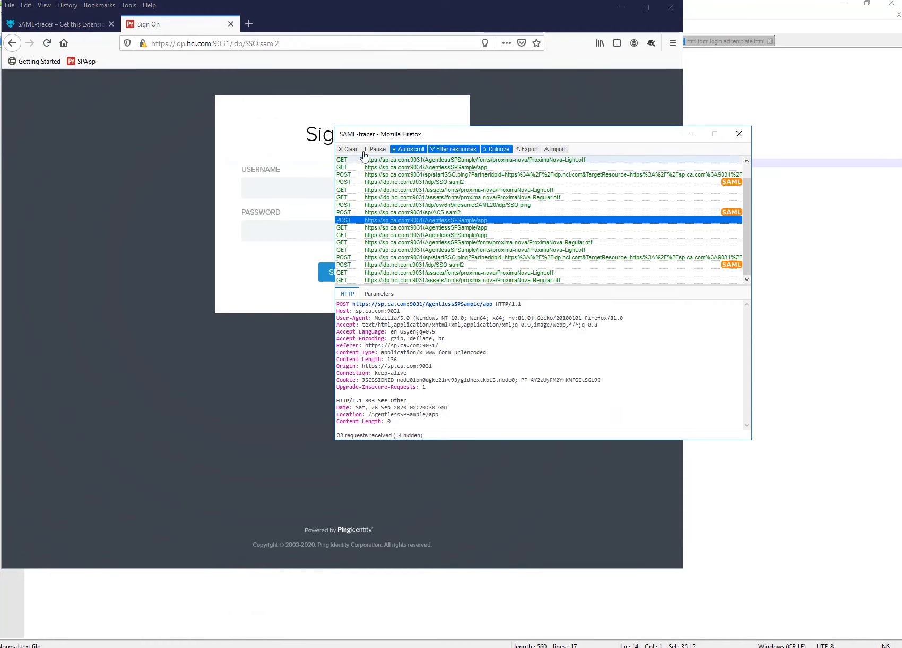
left_click(350, 149)
left_click(236, 372)
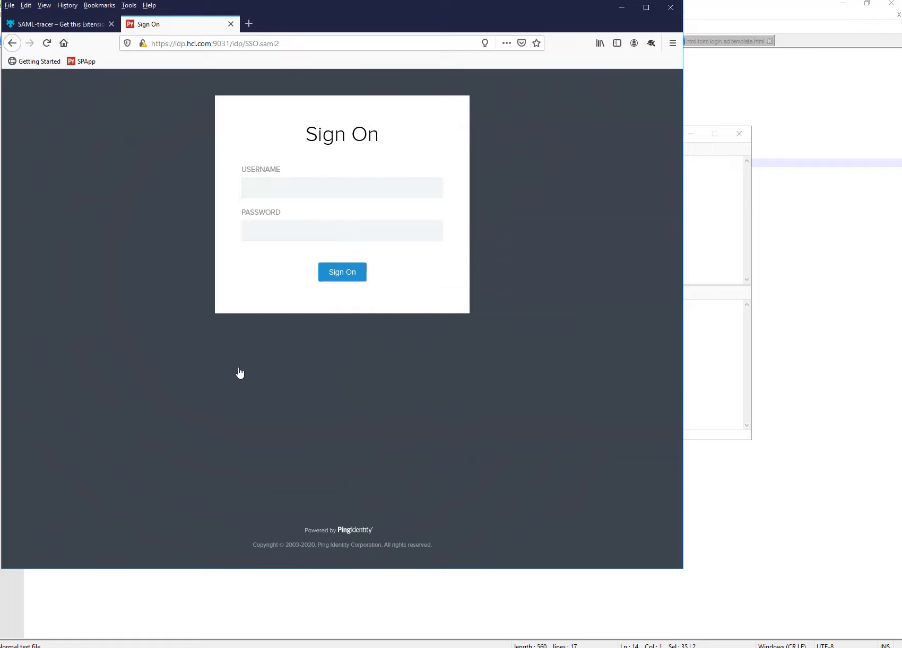
Clear Firefox's recent history and load the Service Provider Sample page from the SPApp bookmark.
left_click(67, 5)
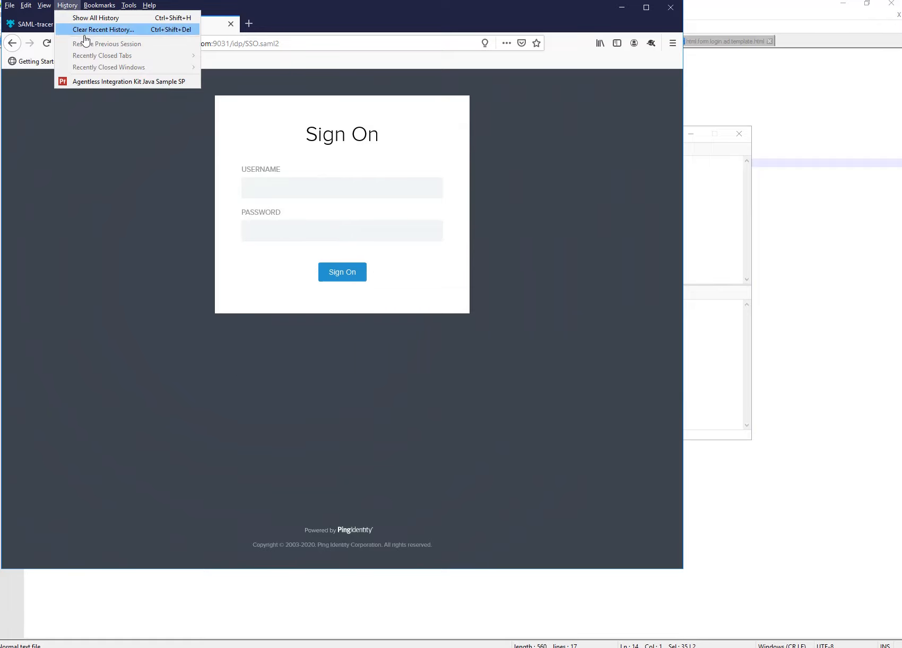
left_click(91, 34)
left_click(376, 352)
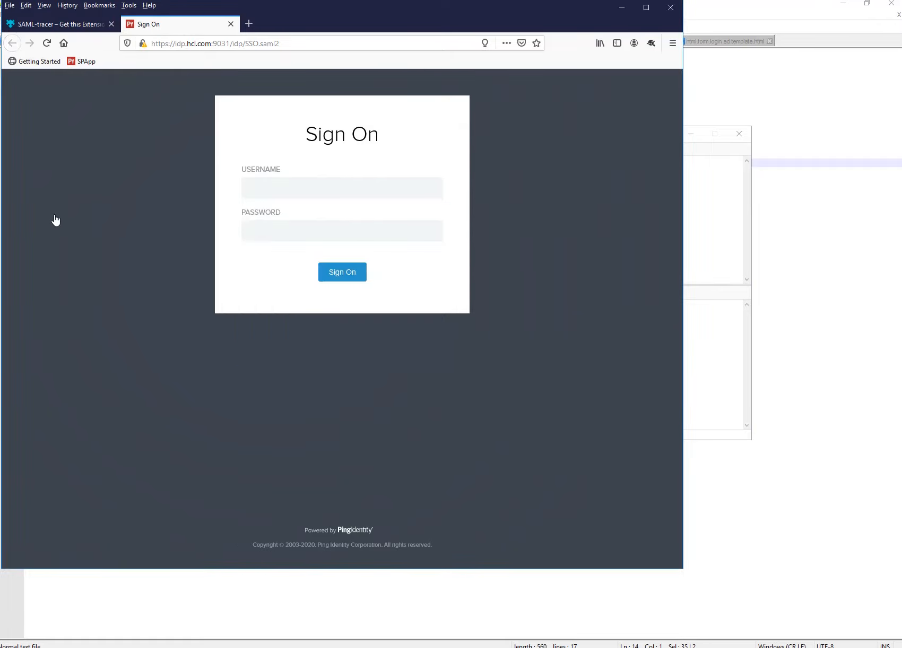
left_click(74, 61)
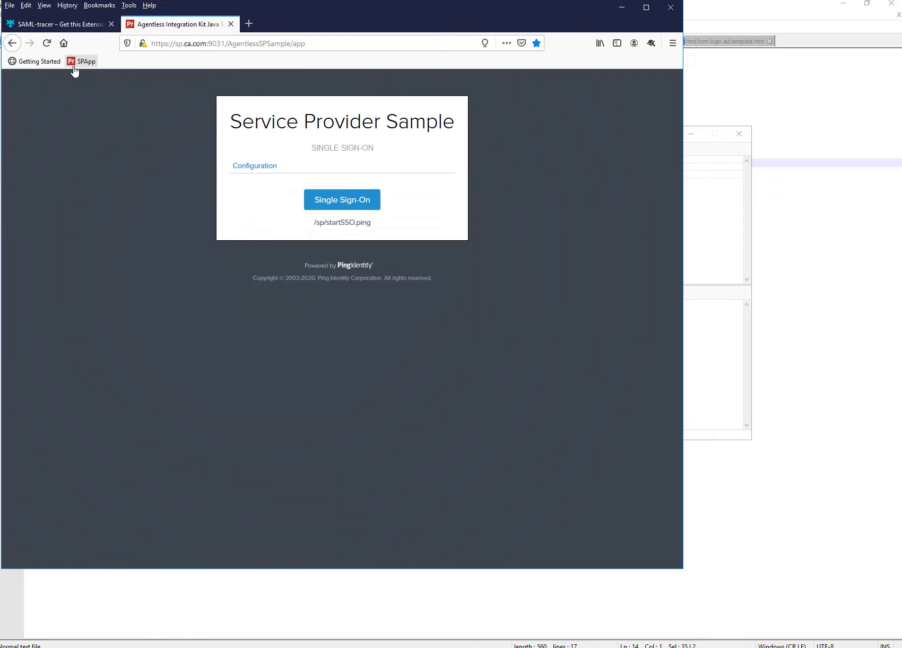
Start single sign-on from the sample app and highlight the Select Authentication System heading.
left_click(341, 200)
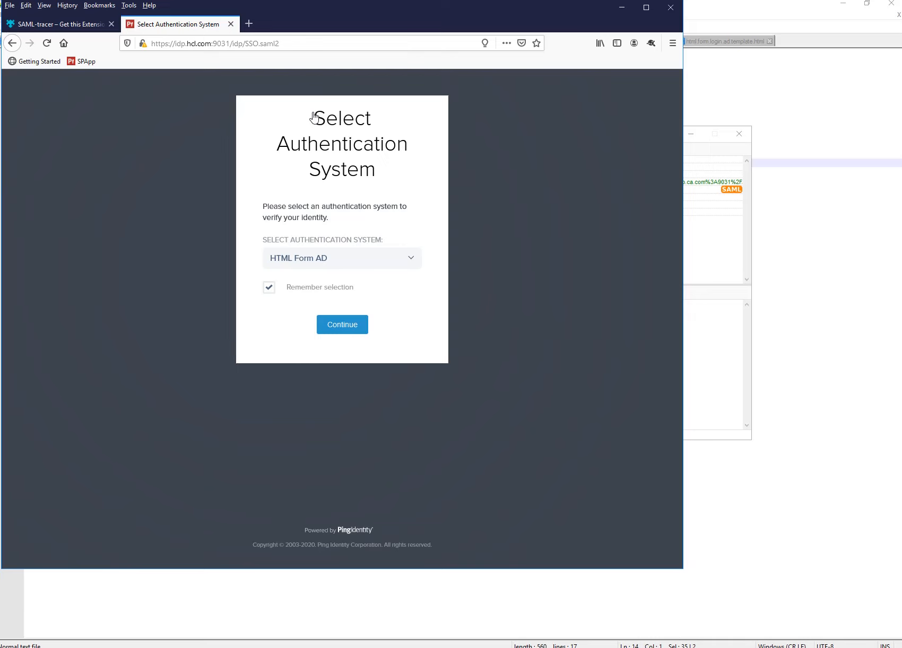
left_click_drag(333, 131, 375, 173)
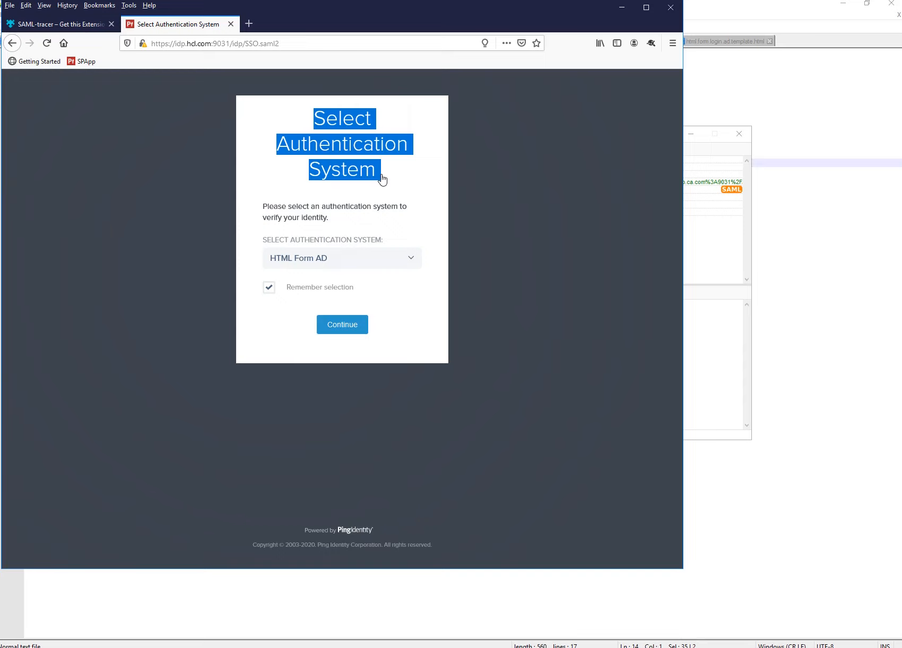
left_click(382, 180)
left_click_drag(312, 115, 369, 168)
Choose HTML Form AD as the authentication system and continue to its sign-on page.
left_click(410, 260)
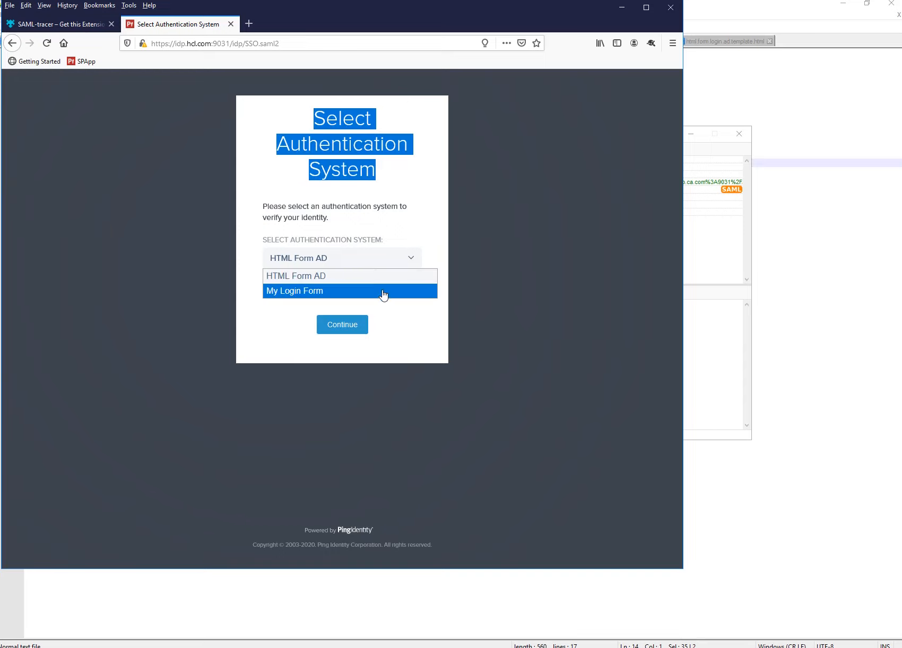
left_click(408, 236)
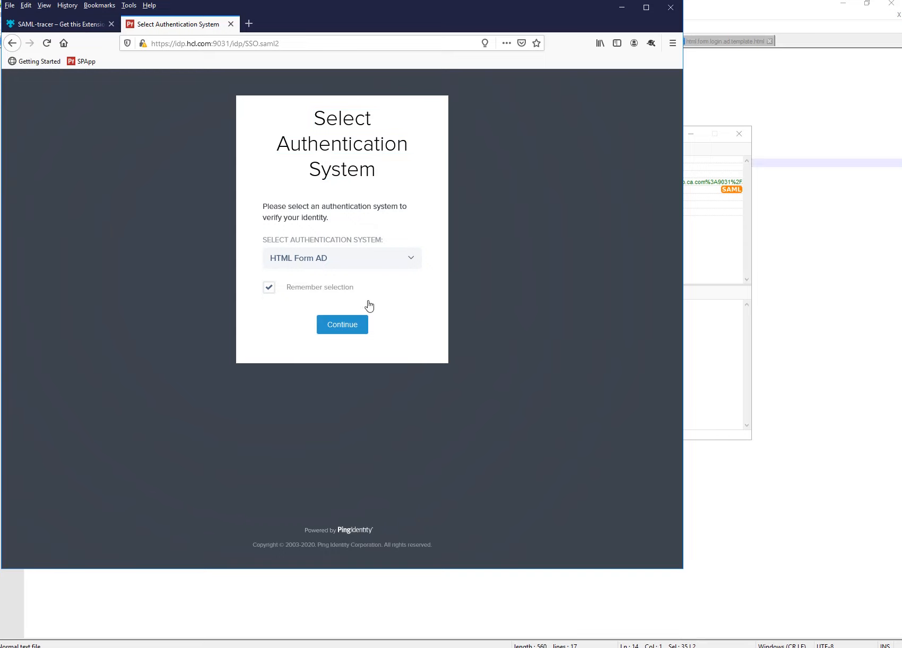
left_click(414, 266)
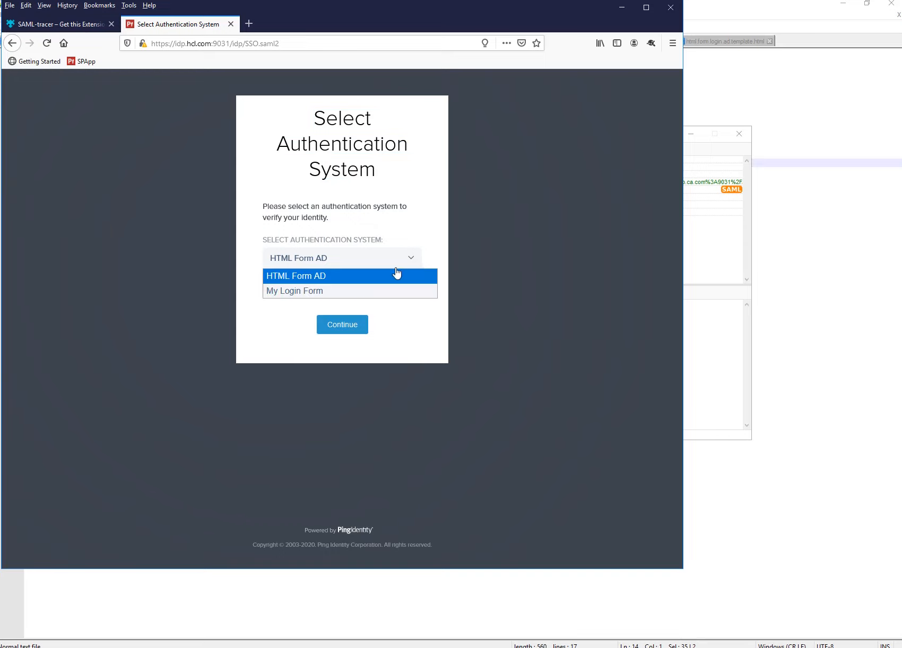
left_click(311, 277)
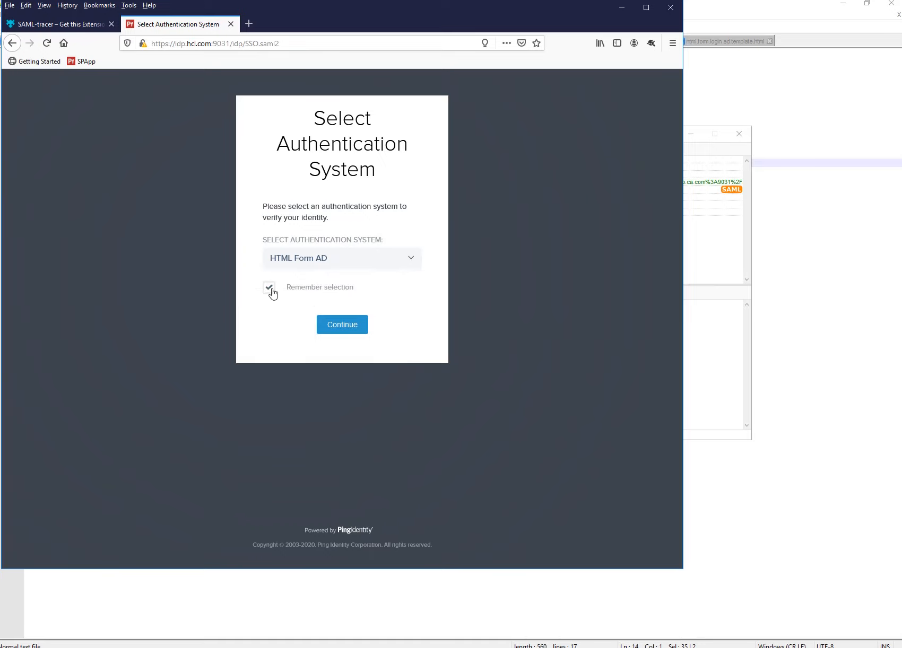
left_click(340, 326)
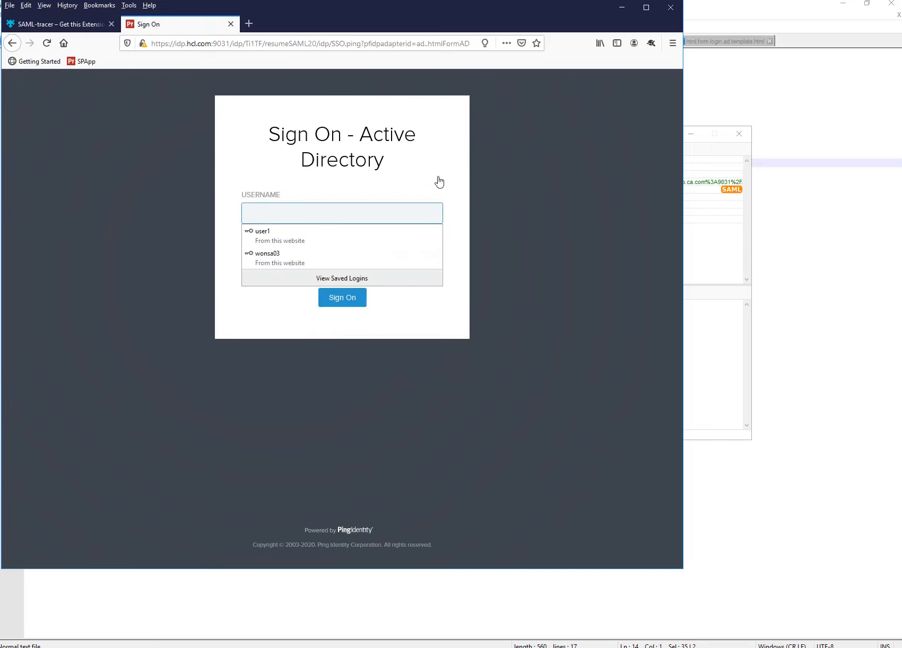
Highlight the Sign On - Active Directory heading, then begin entering the AD username.
left_click_drag(270, 135, 405, 171)
left_click(405, 172)
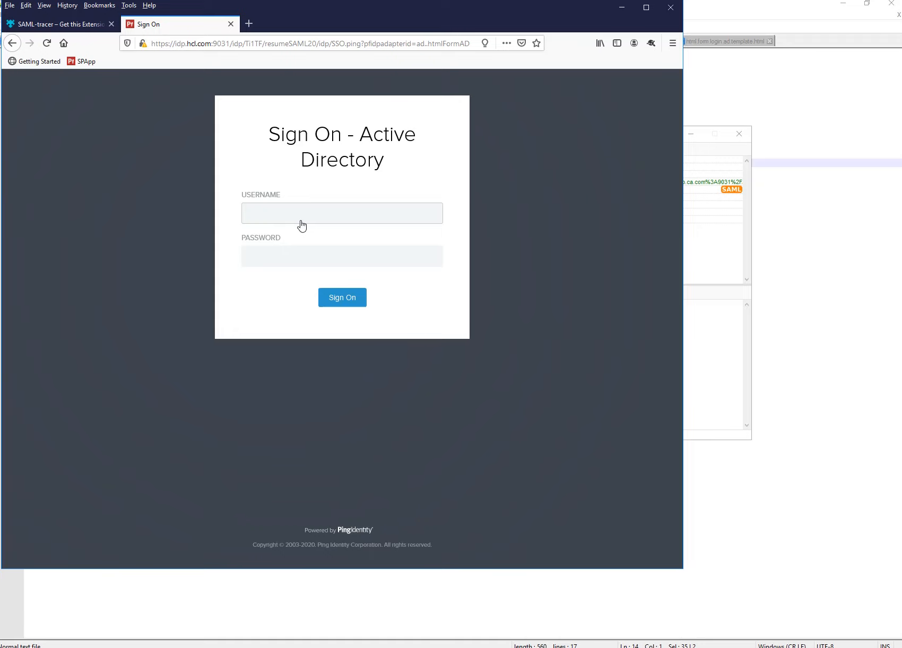
type("wonsa03")
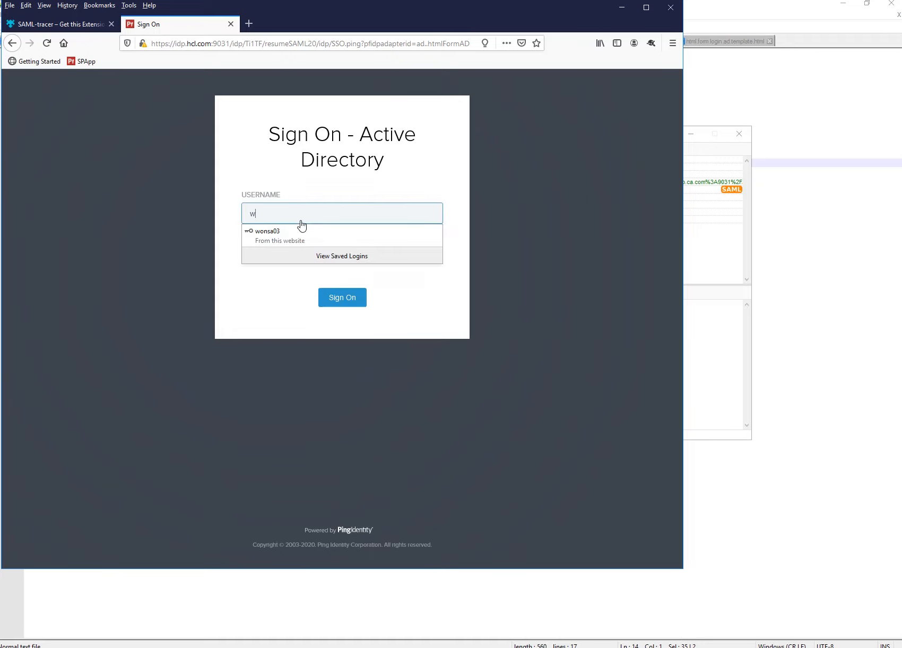
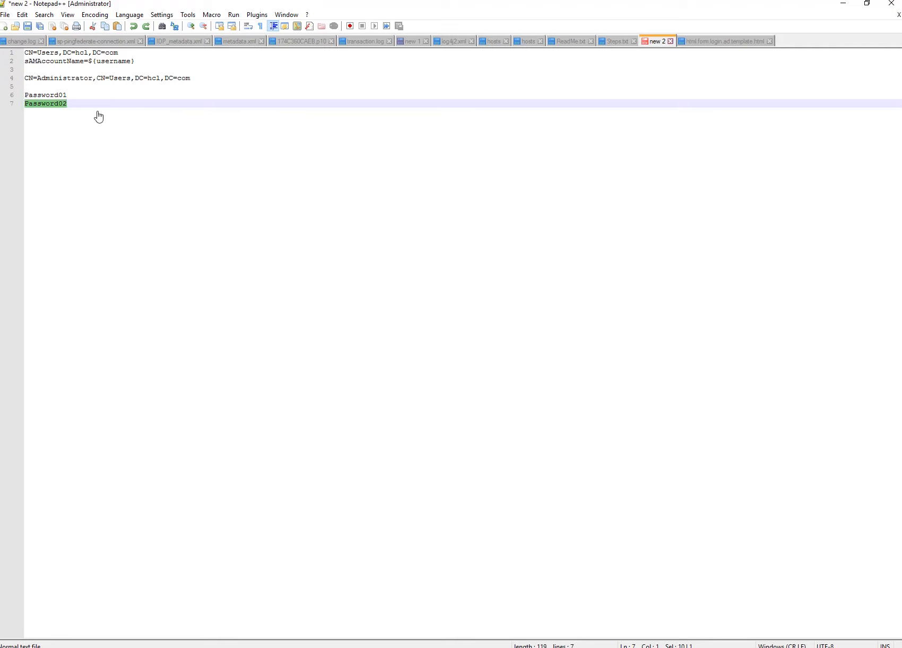
Select the first test password on line 6 of the Notepad++ notes.
double_click(54, 98)
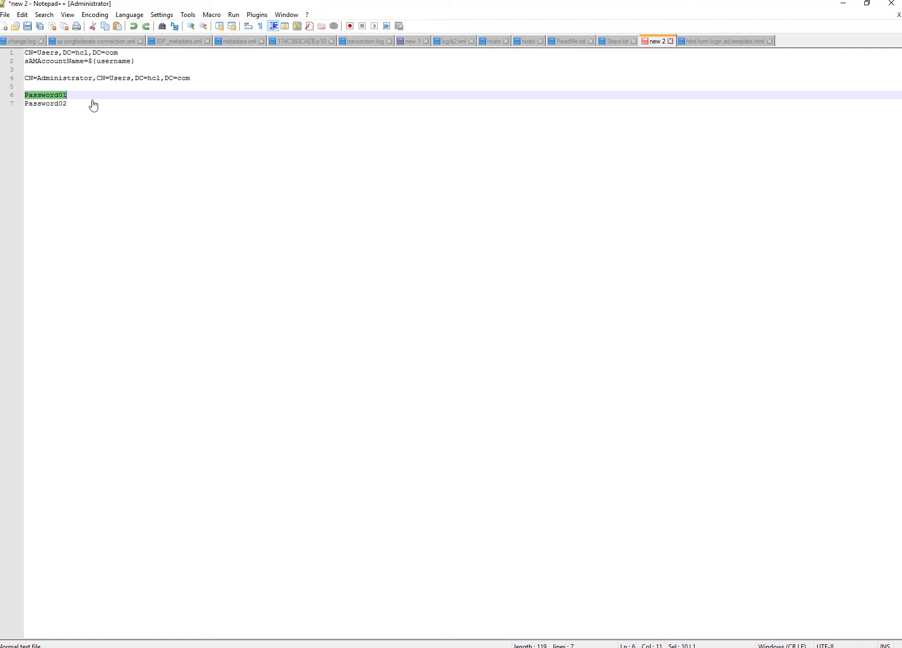
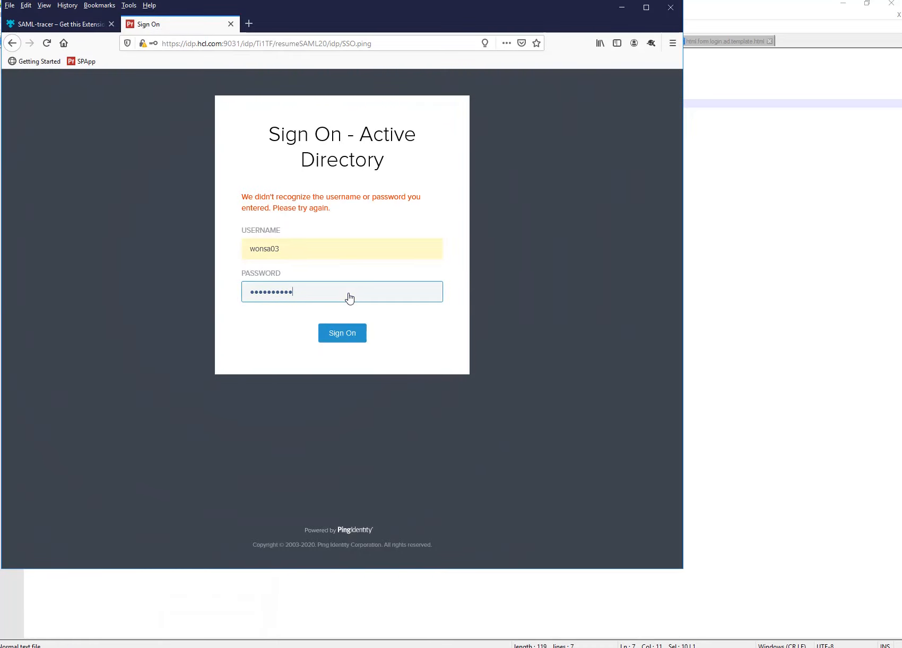
Sign on to Active Directory, decline the login update, and select the subject value.
left_click(341, 335)
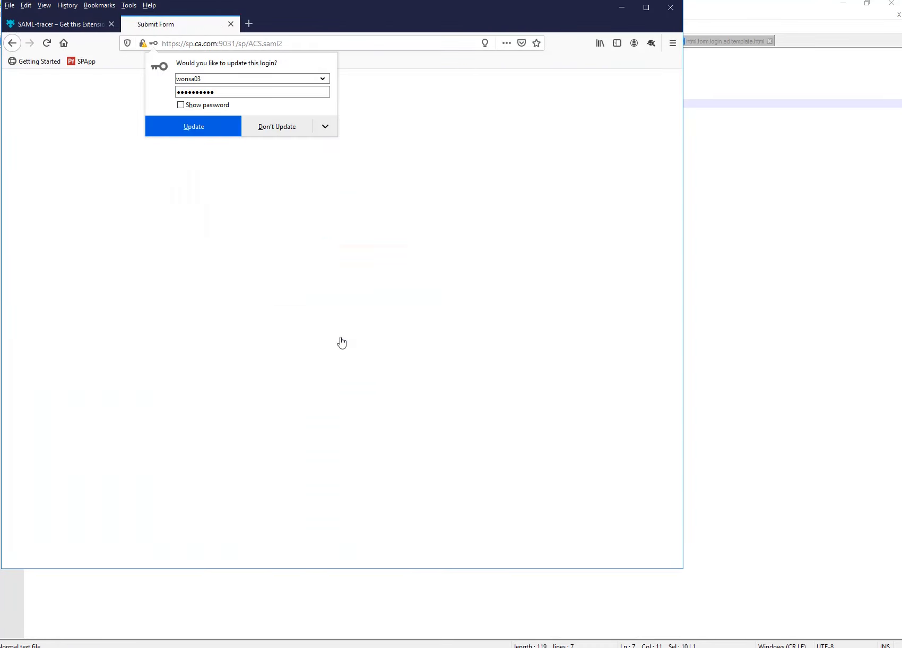
left_click(274, 132)
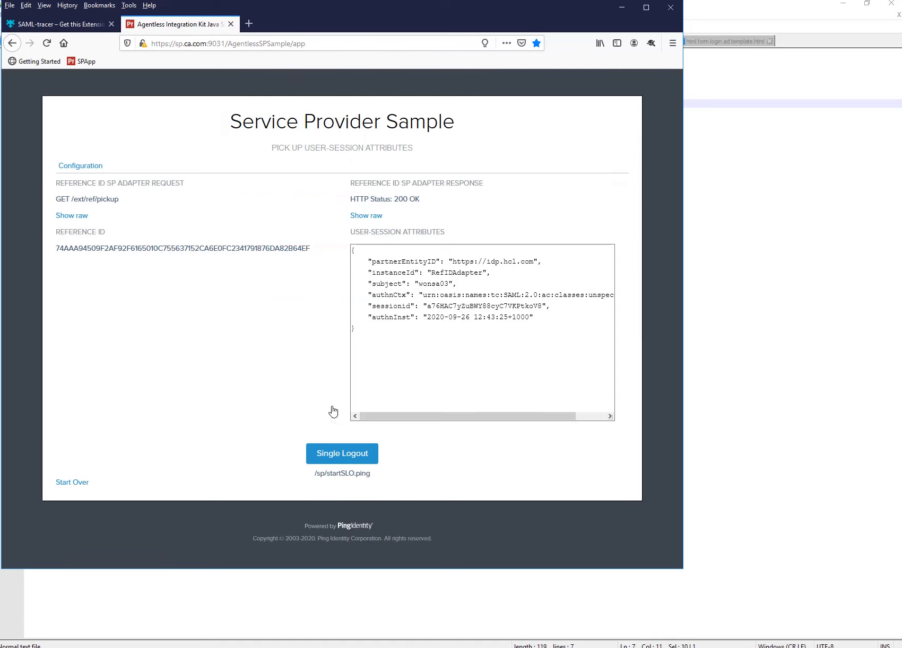
double_click(432, 285)
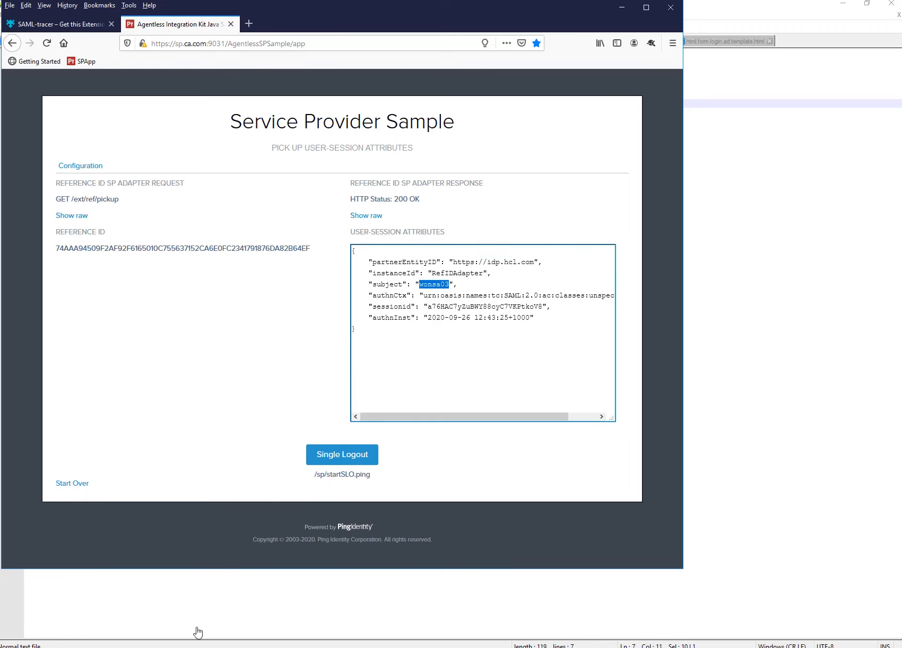
left_click(166, 647)
Read through the SAML response XML of the ACS.saml2 POST in SAML-tracer.
left_click(198, 630)
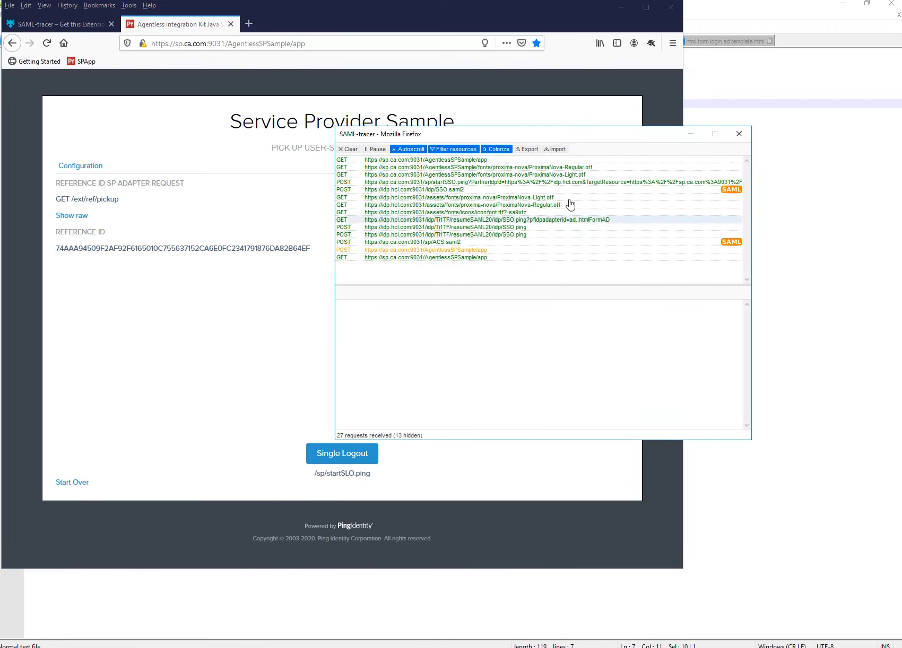
left_click(526, 243)
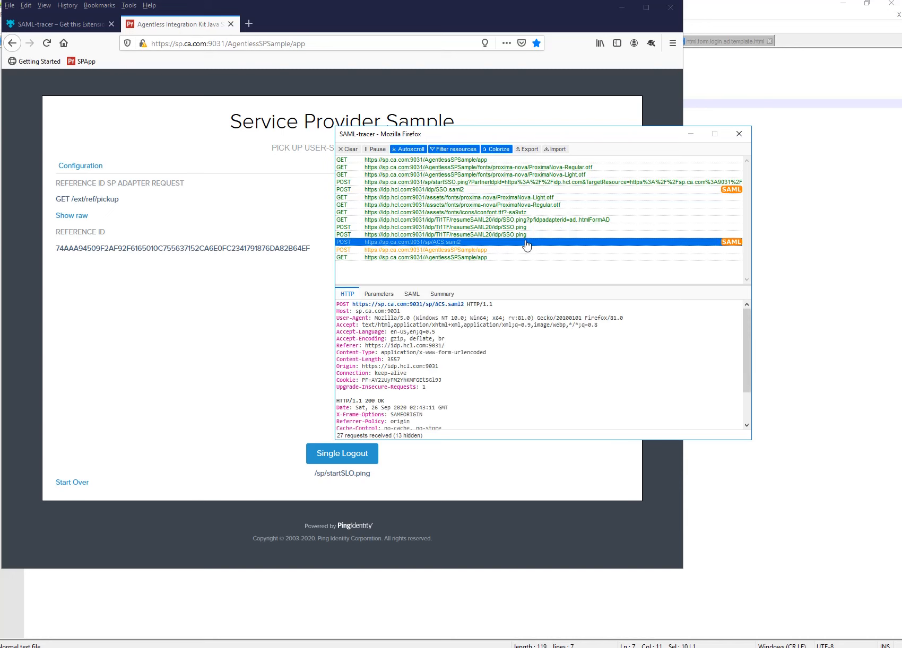
left_click(412, 294)
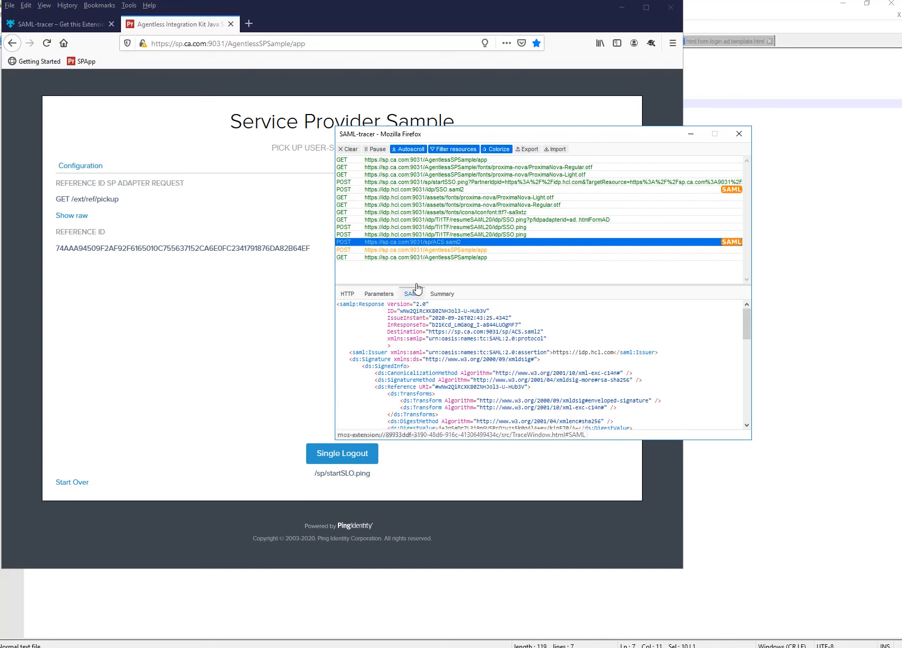
scroll(721, 375, "down", 6)
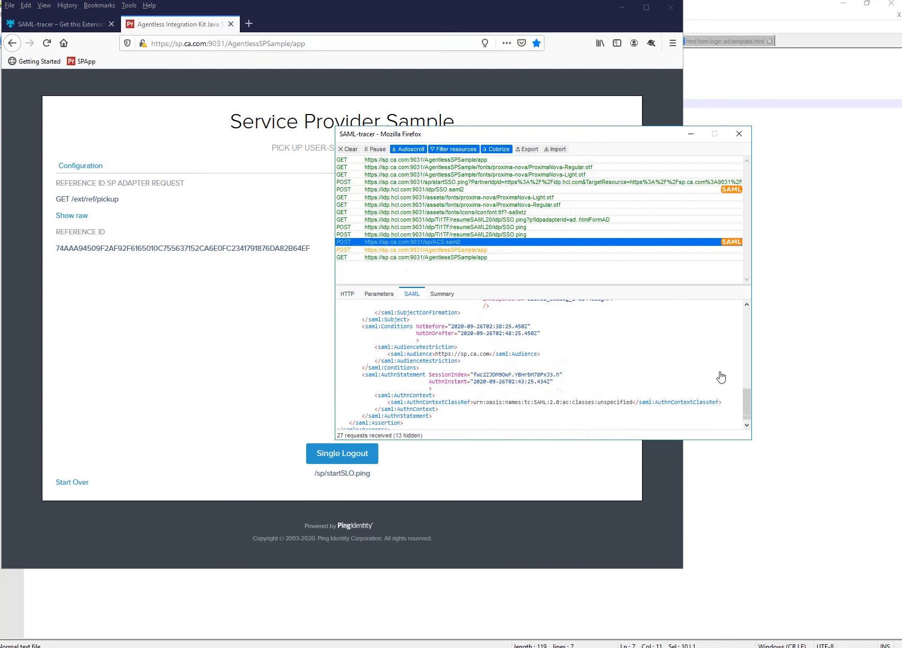
scroll(582, 396, "down", 3)
scroll(582, 396, "up", 4)
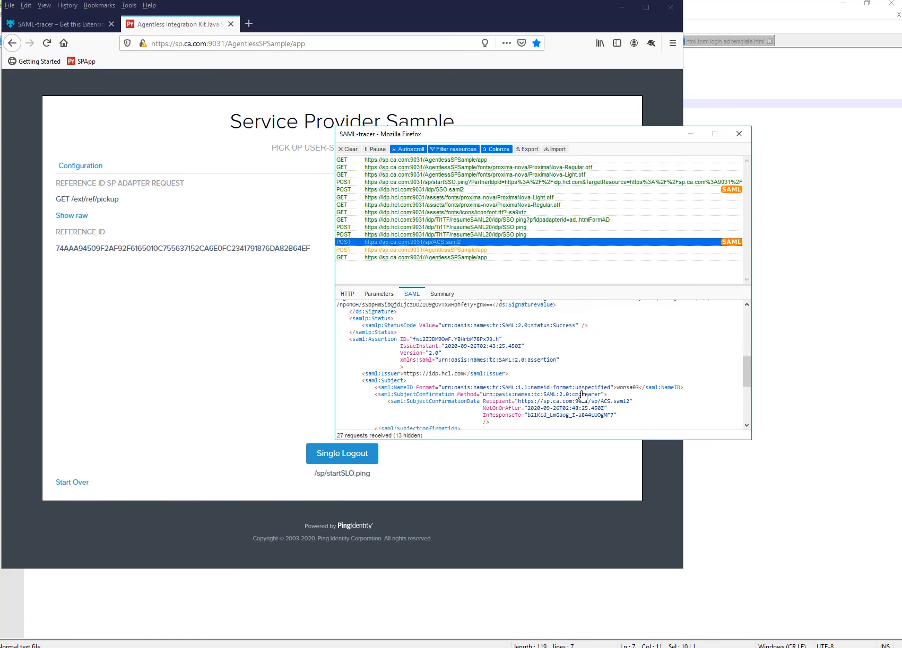
scroll(583, 396, "down", 4)
scroll(440, 393, "down", 3)
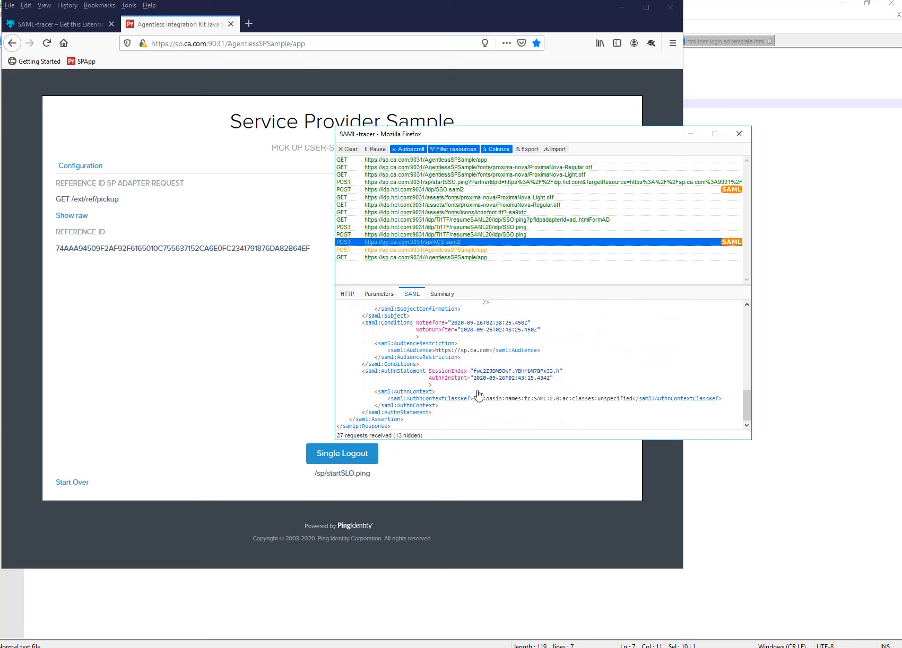
scroll(478, 393, "up", 6)
scroll(537, 392, "down", 2)
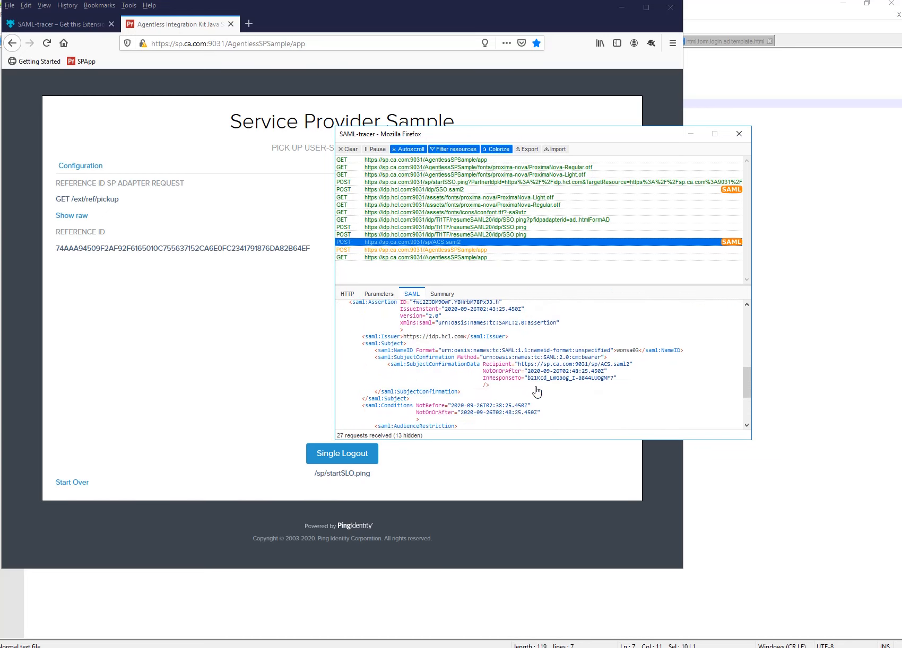
scroll(537, 392, "down", 4)
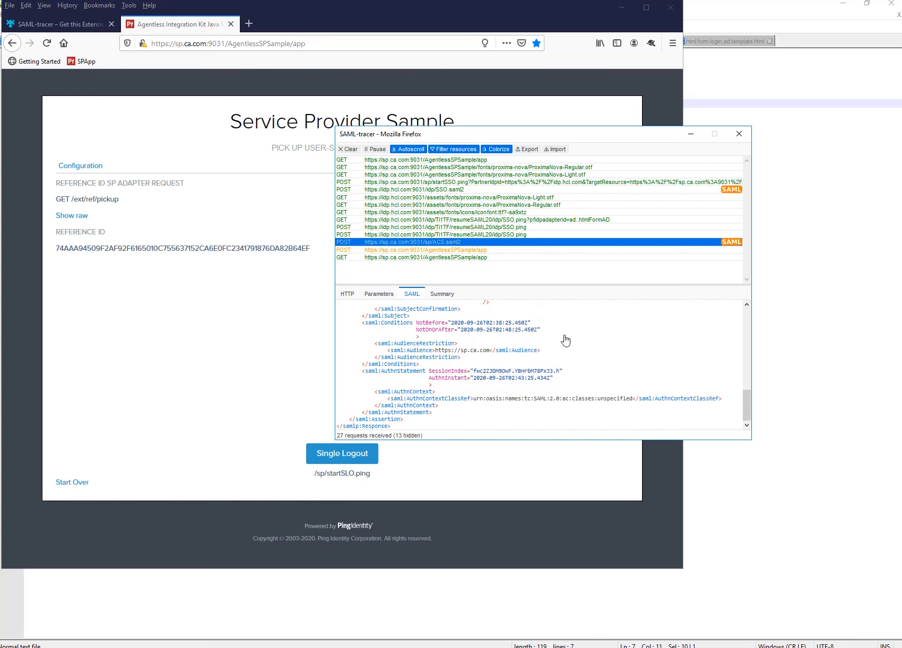
left_click(271, 647)
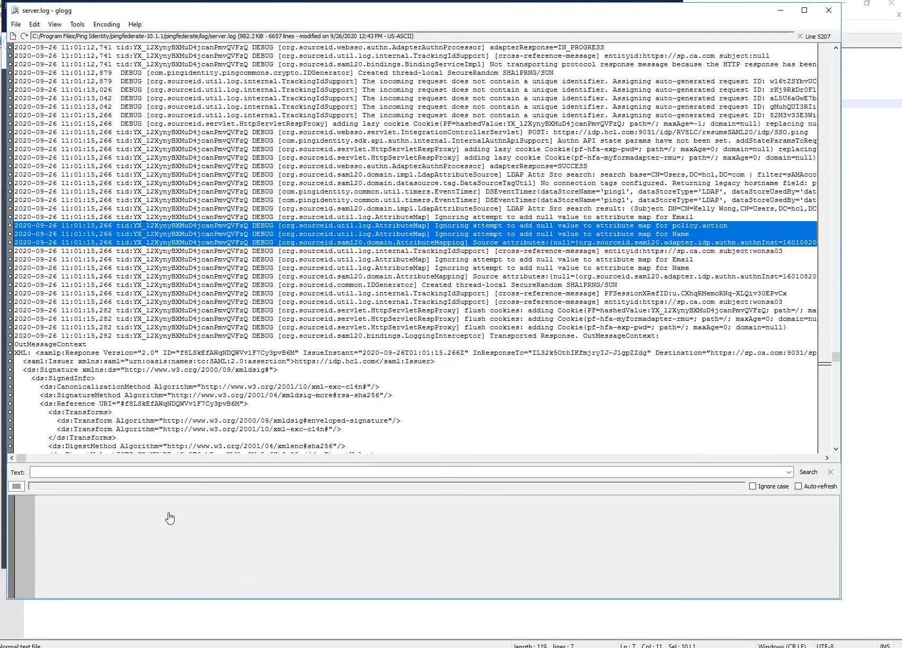
Scroll the glogg server.log and mark the cross-reference line for sp.ca.com.
left_click(319, 302)
scroll(523, 327, "down", 7)
scroll(522, 327, "down", 5)
left_click_drag(841, 361, 833, 450)
scroll(440, 403, "up", 10)
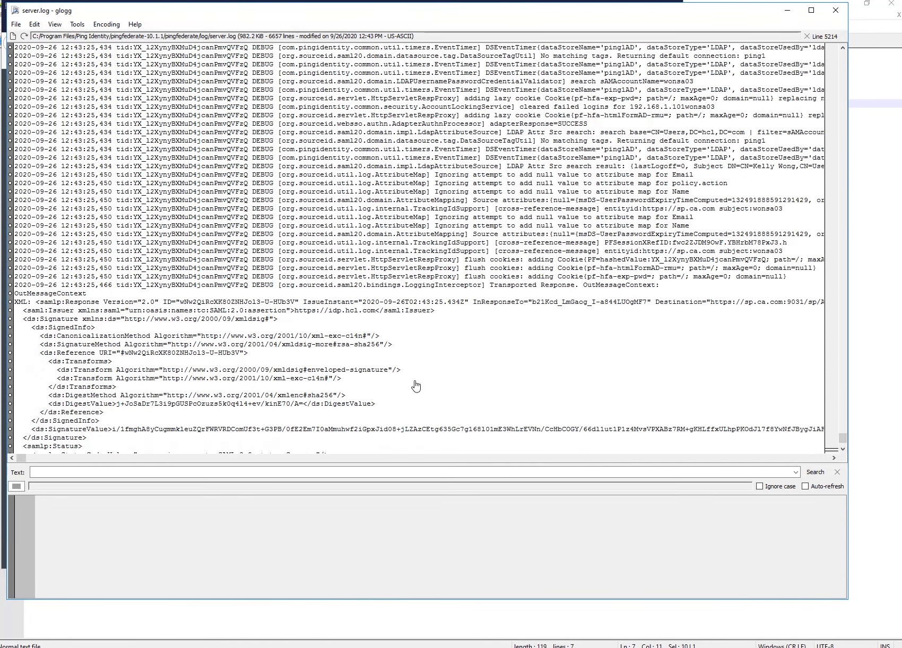
scroll(609, 306, "up", 2)
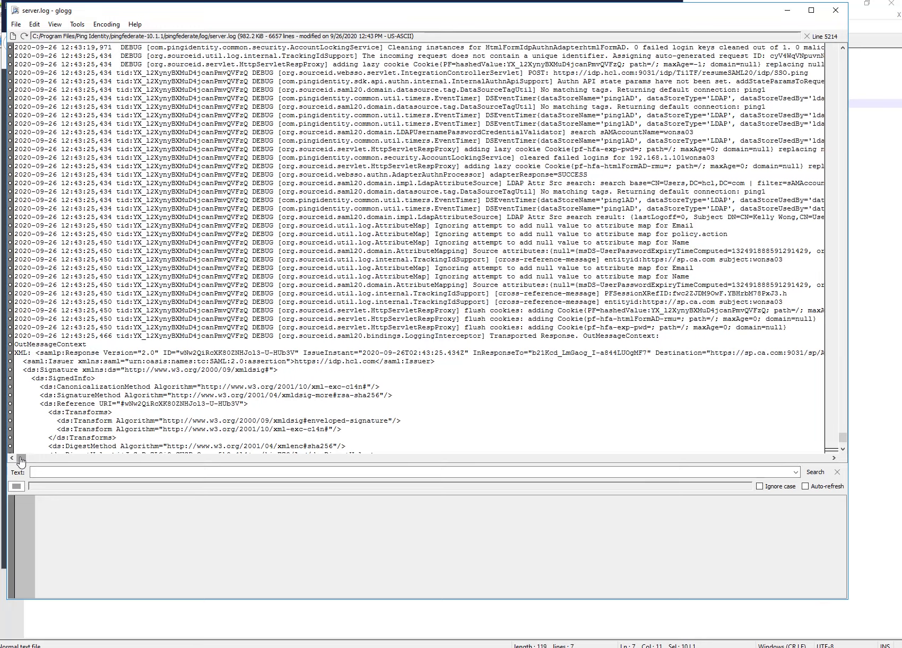
left_click_drag(21, 461, 48, 461)
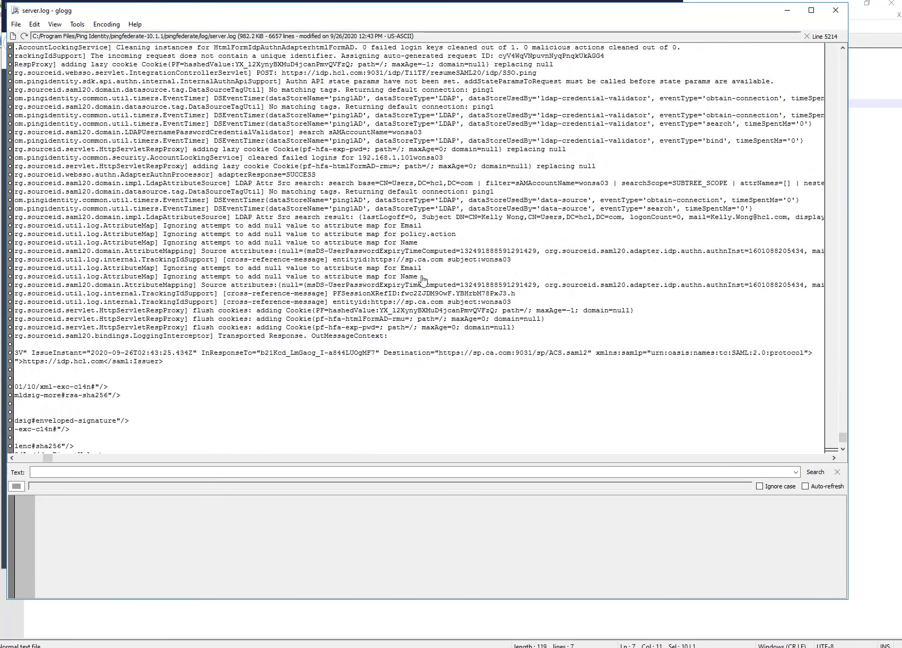
left_click(593, 263)
left_click_drag(47, 460, 64, 460)
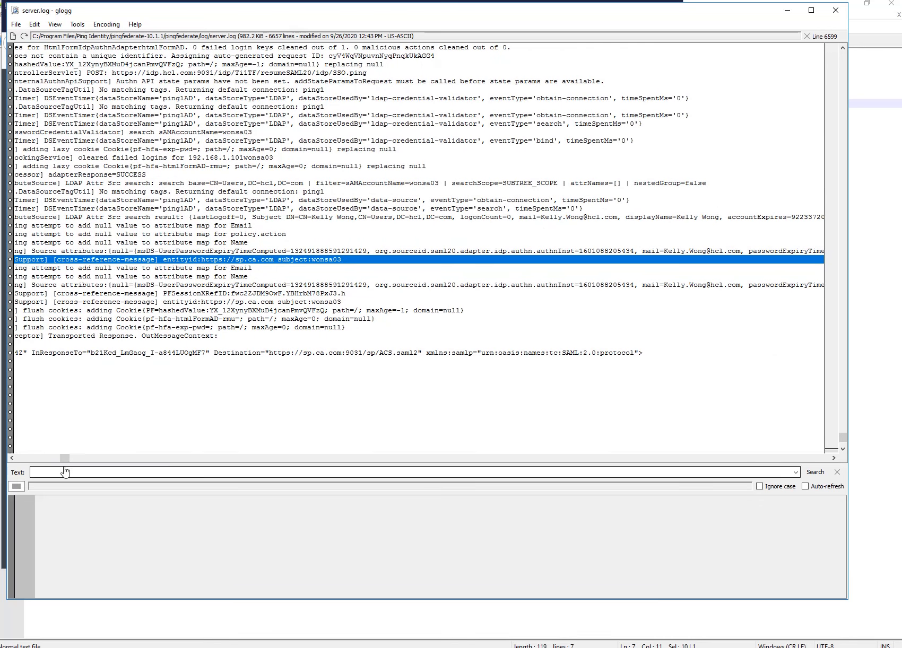
left_click_drag(66, 459, 57, 461)
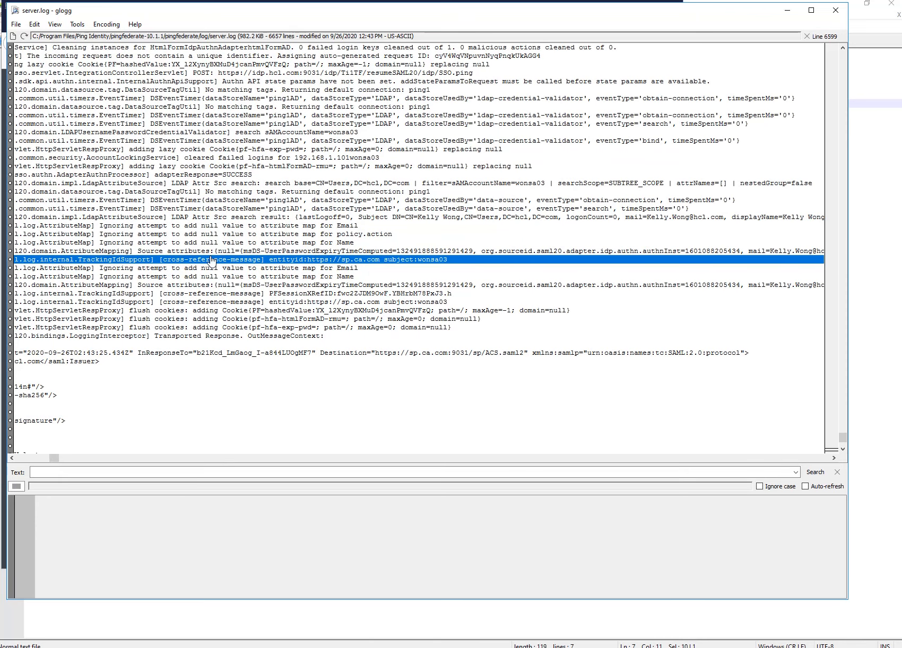
Mark the LDAP result and the Email and Name null-value warning lines in server.log.
left_click_drag(321, 270, 344, 283)
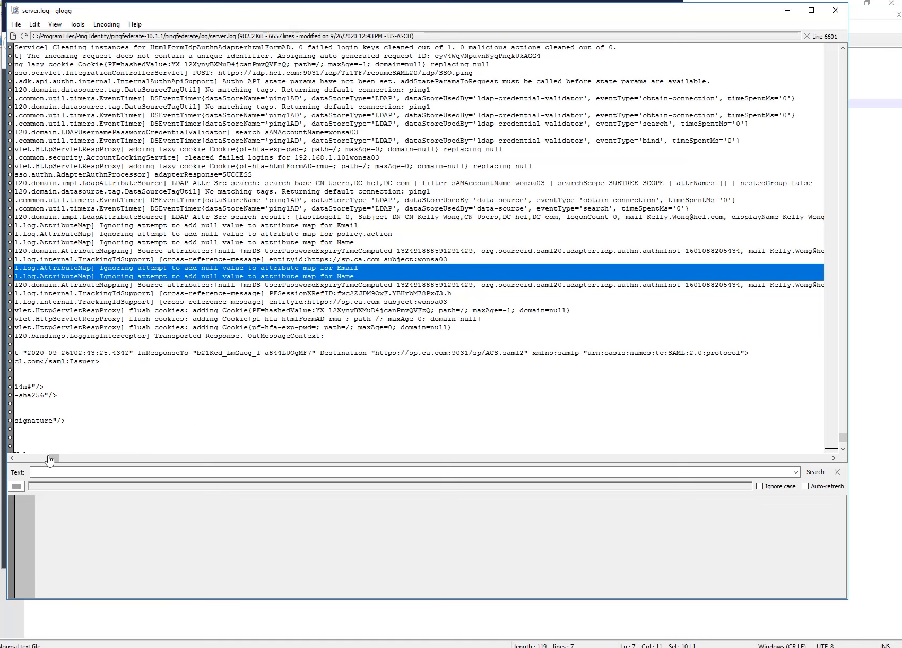
mouse_move(51, 461)
left_mouse_down()
mouse_move(32, 465)
mouse_move(47, 464)
left_mouse_up()
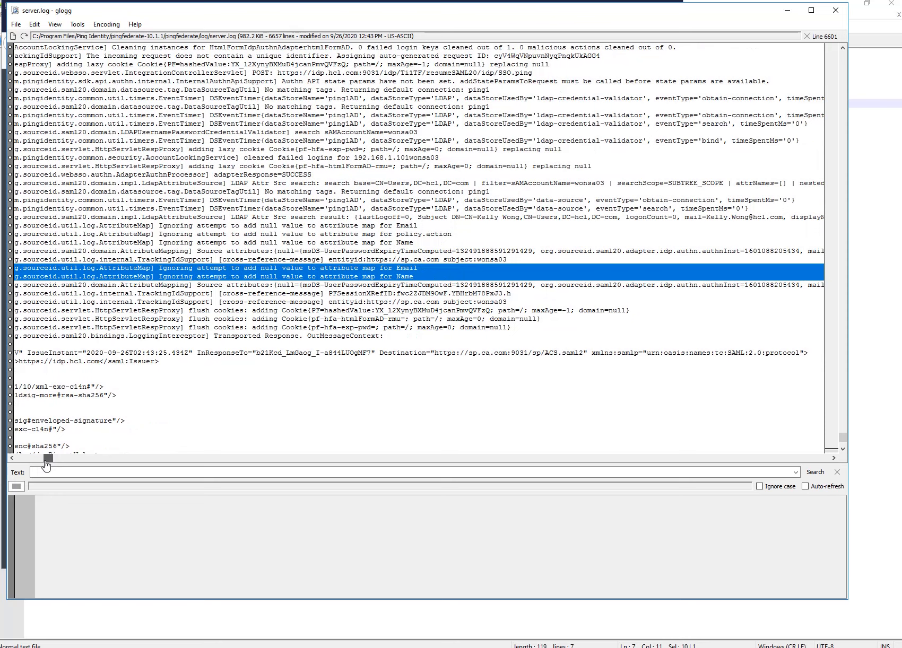
left_click_drag(48, 465, 66, 459)
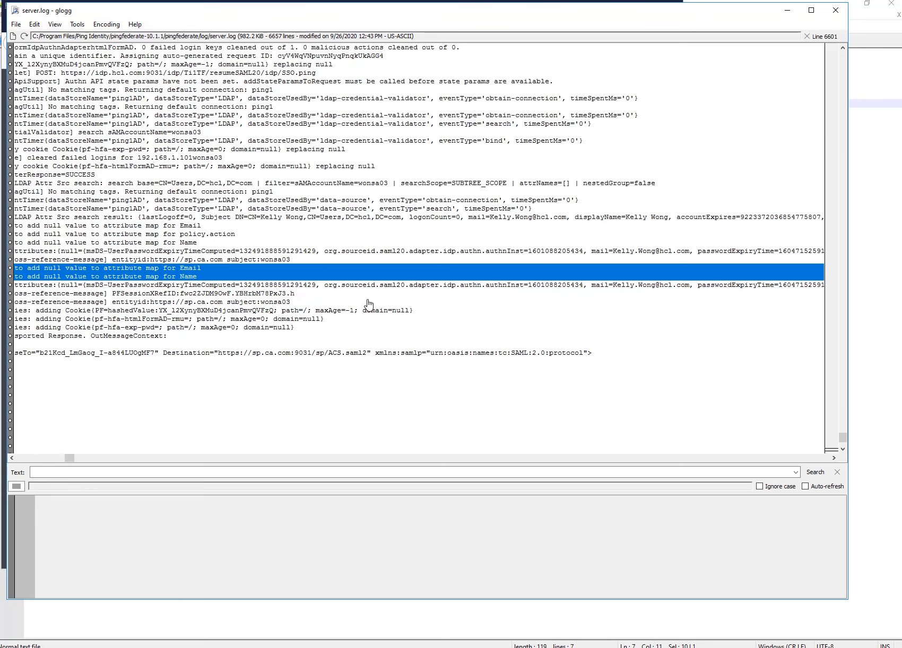
left_click(862, 356)
mouse_move(164, 647)
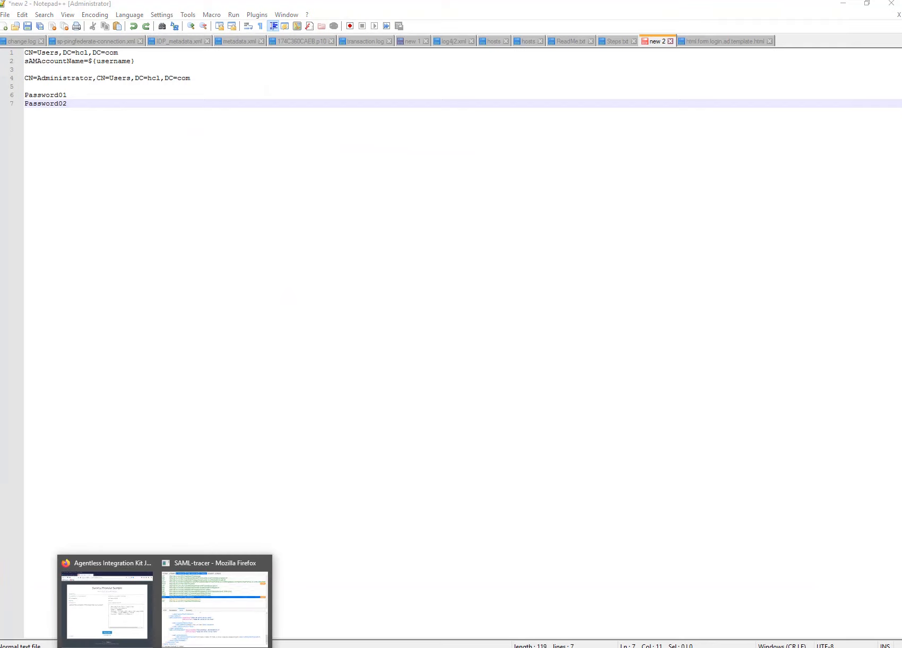
left_click(130, 625)
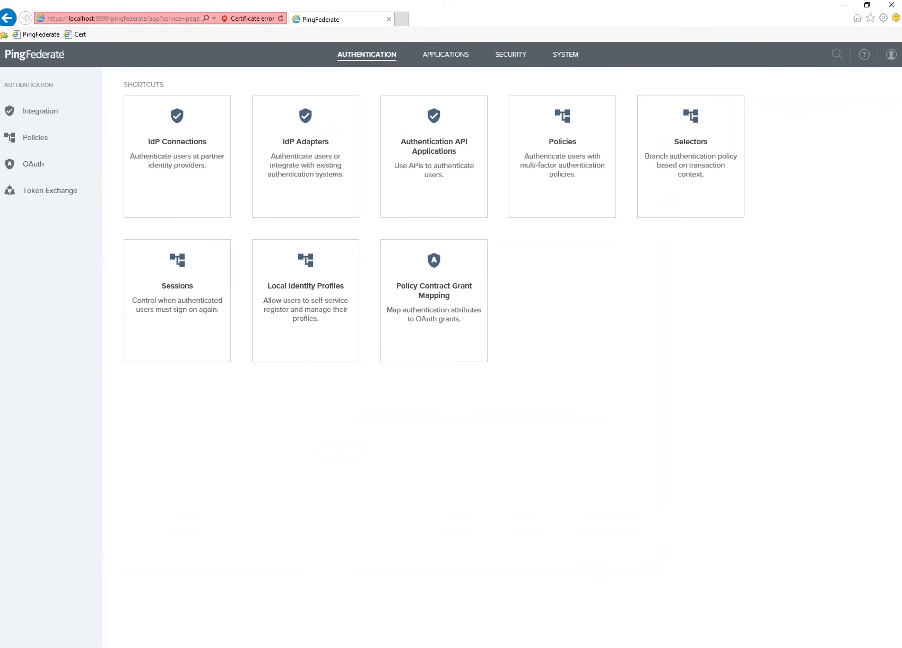
left_click(296, 605)
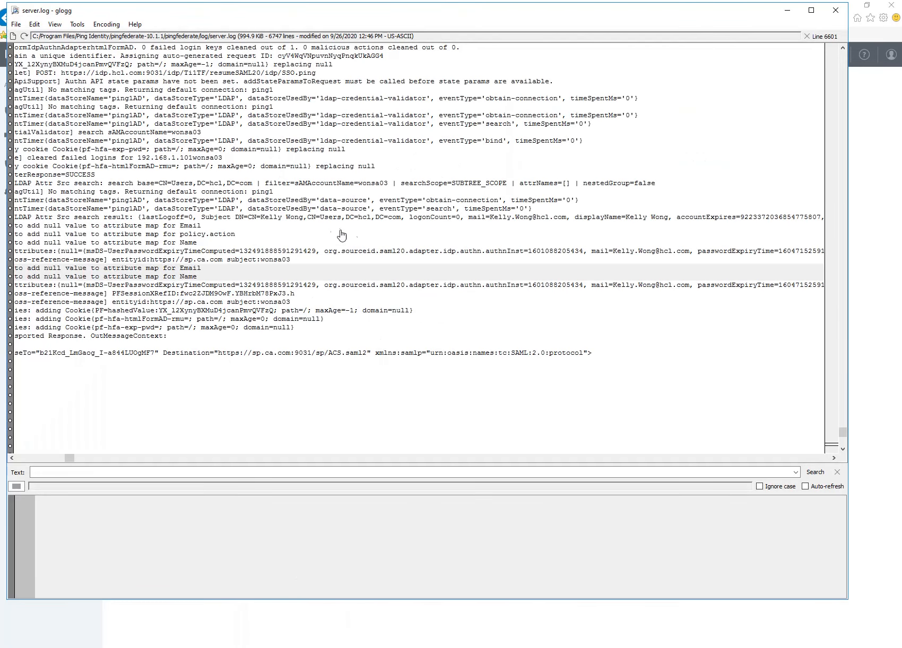
left_click_drag(327, 208, 327, 244)
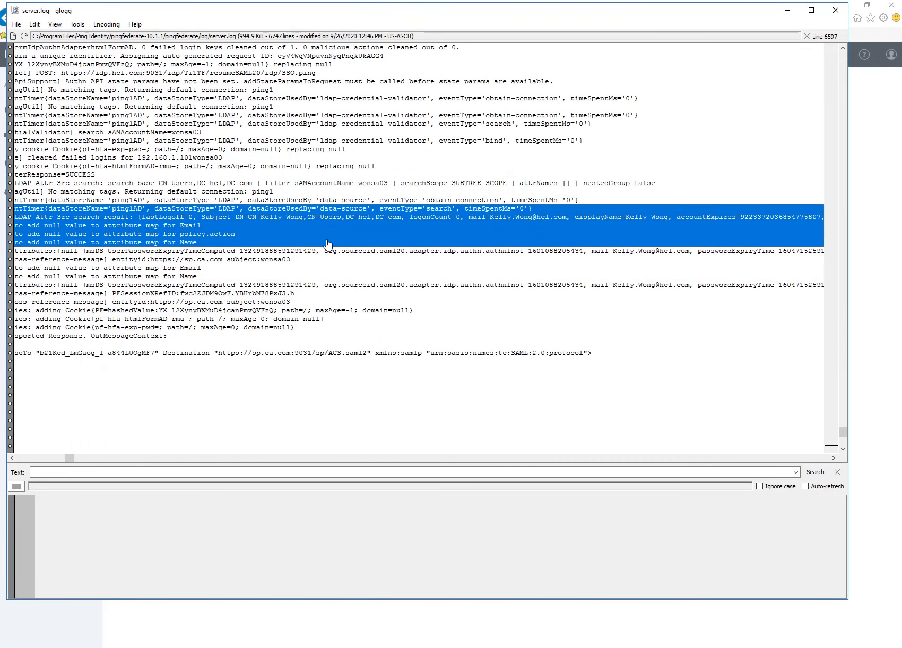
left_click(867, 337)
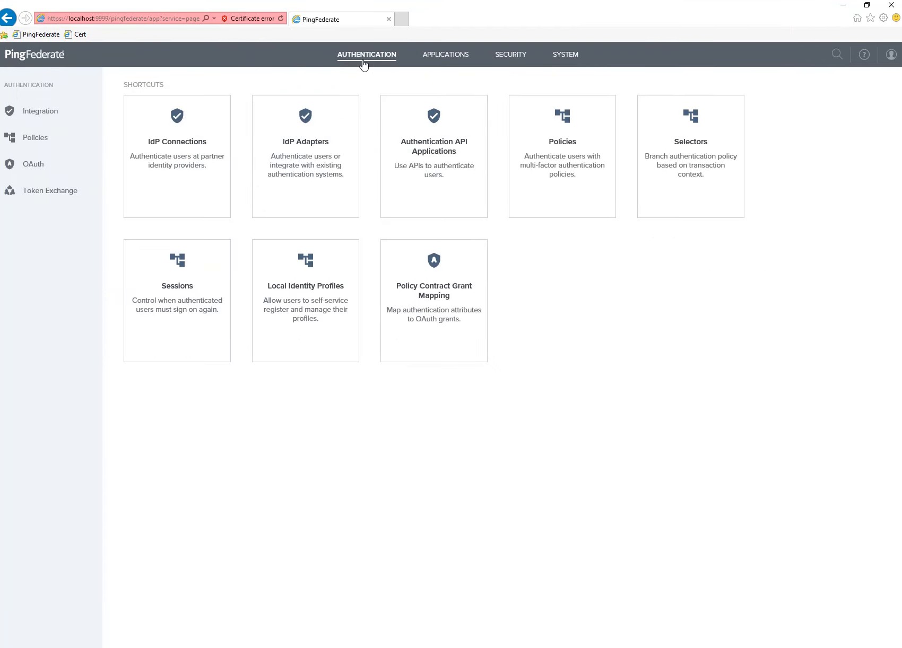
Open the HTML Form AD adapter's contract fulfillment and review its attribute sources.
left_click(299, 146)
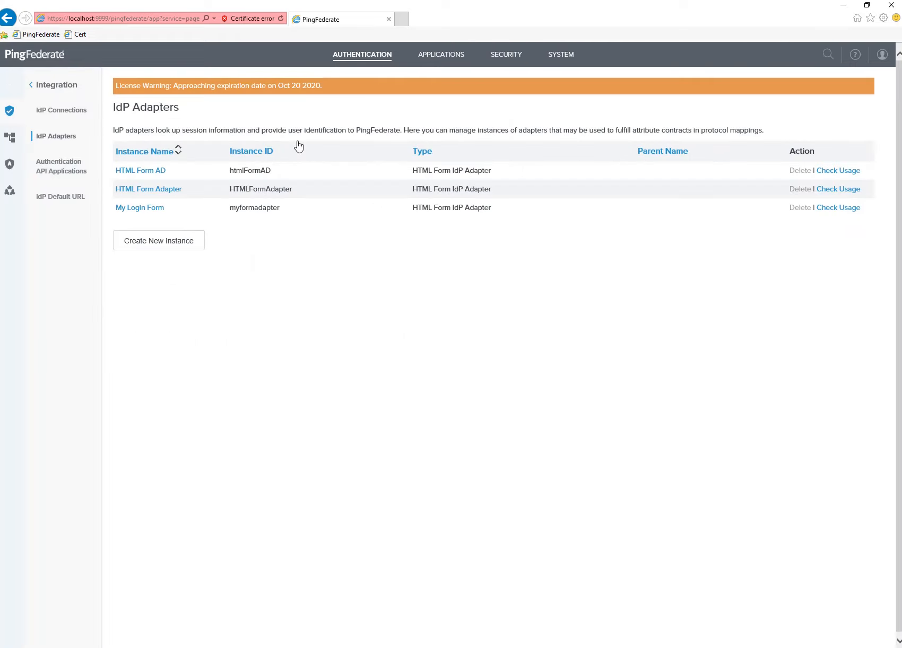
left_click(153, 173)
scroll(403, 524, "down", 20)
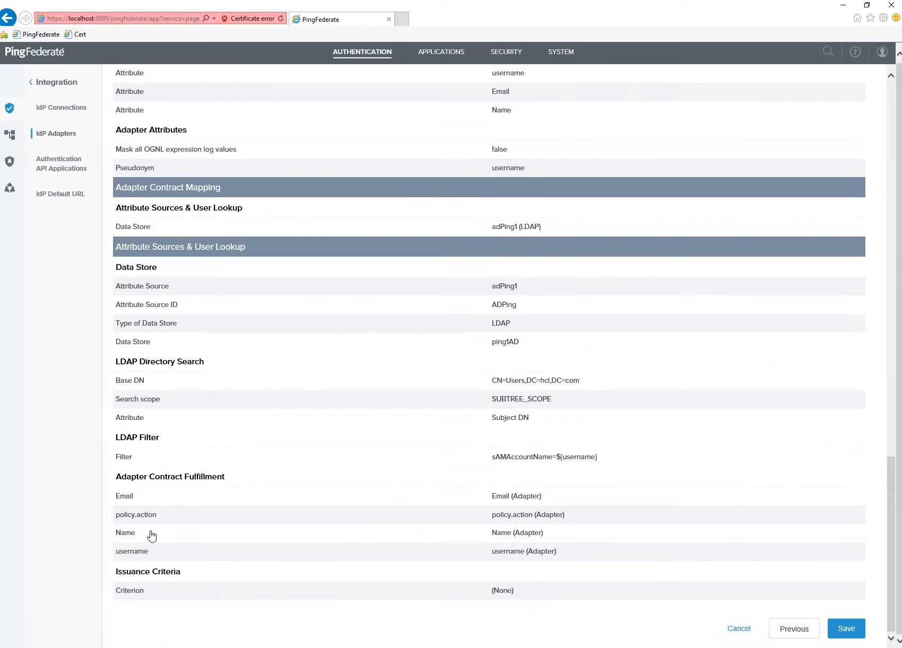
left_click(164, 475)
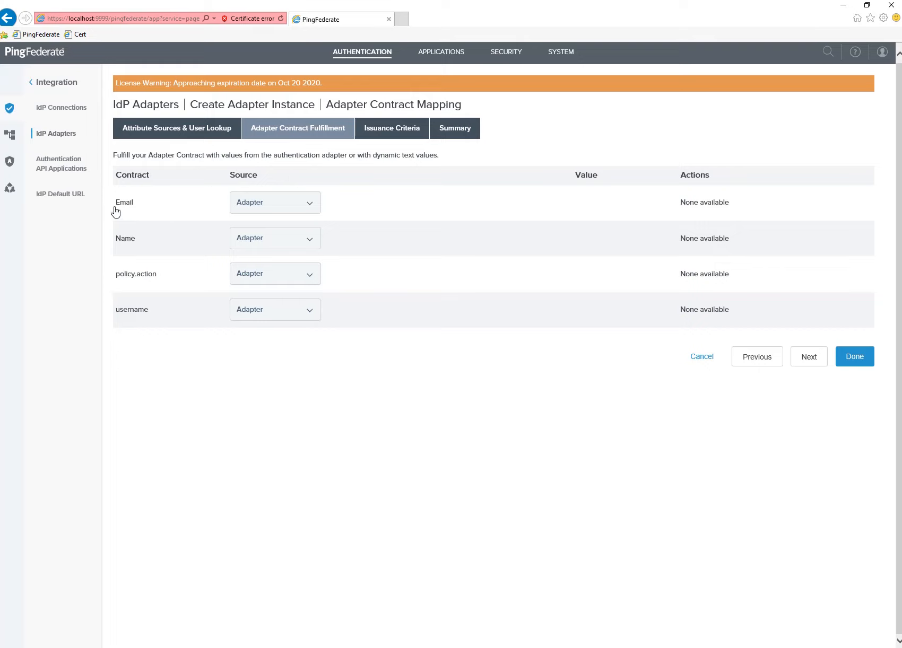
left_click(192, 138)
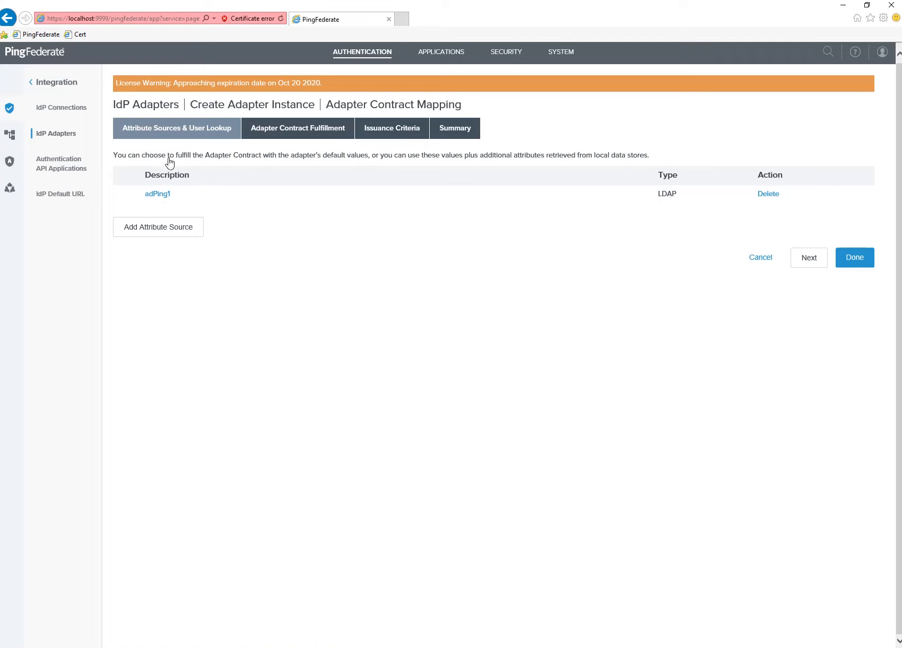
left_click(324, 129)
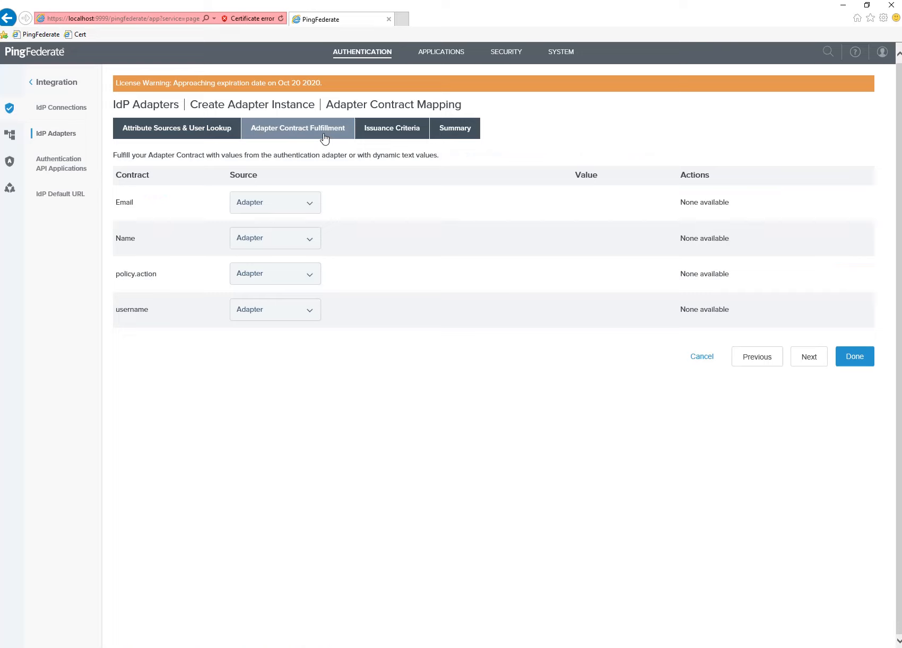
Set Email's source to LDAP (adPing1) and check its available values.
left_click(291, 212)
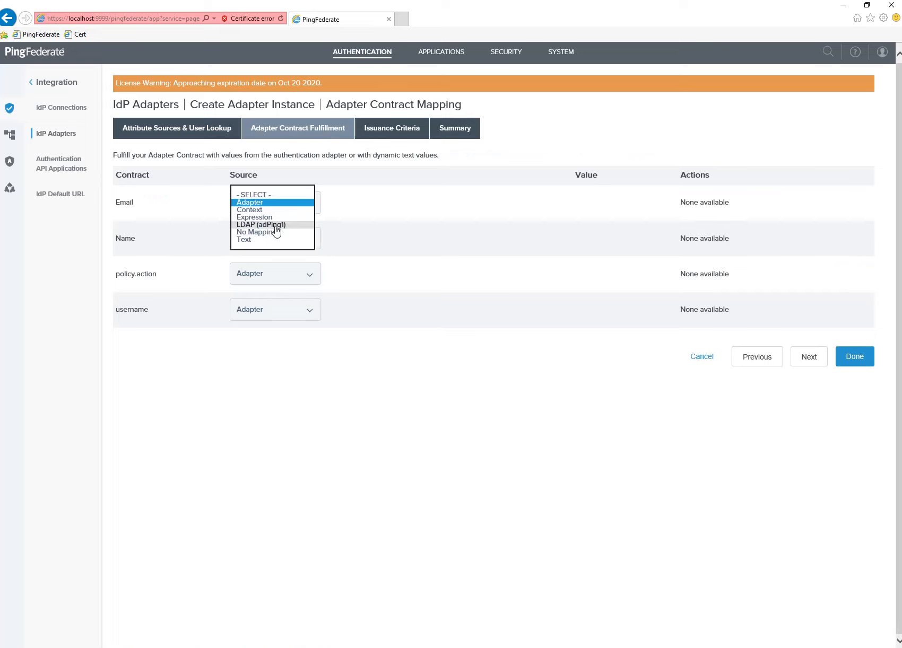
left_click(275, 225)
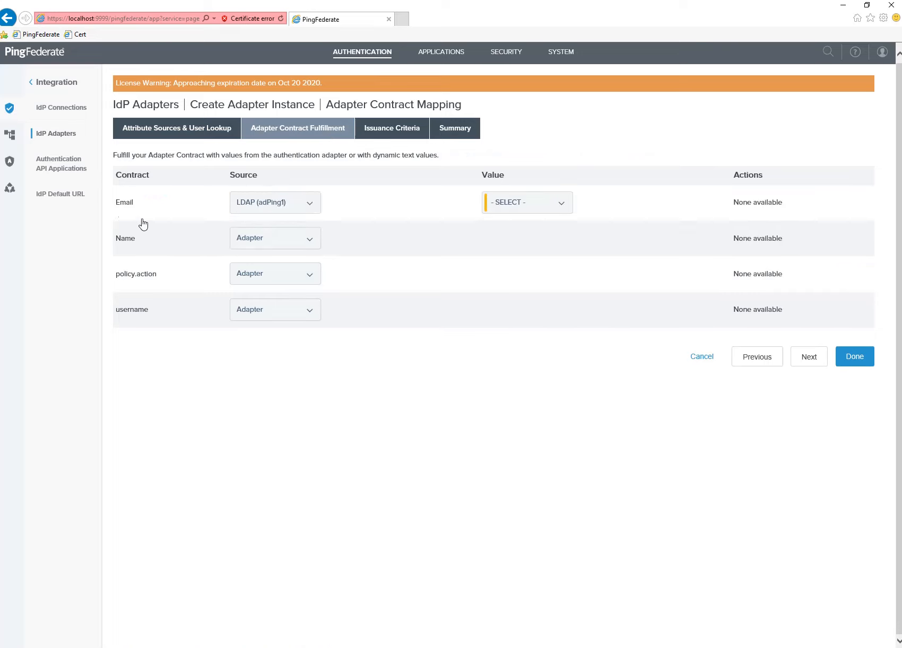
left_click(554, 208)
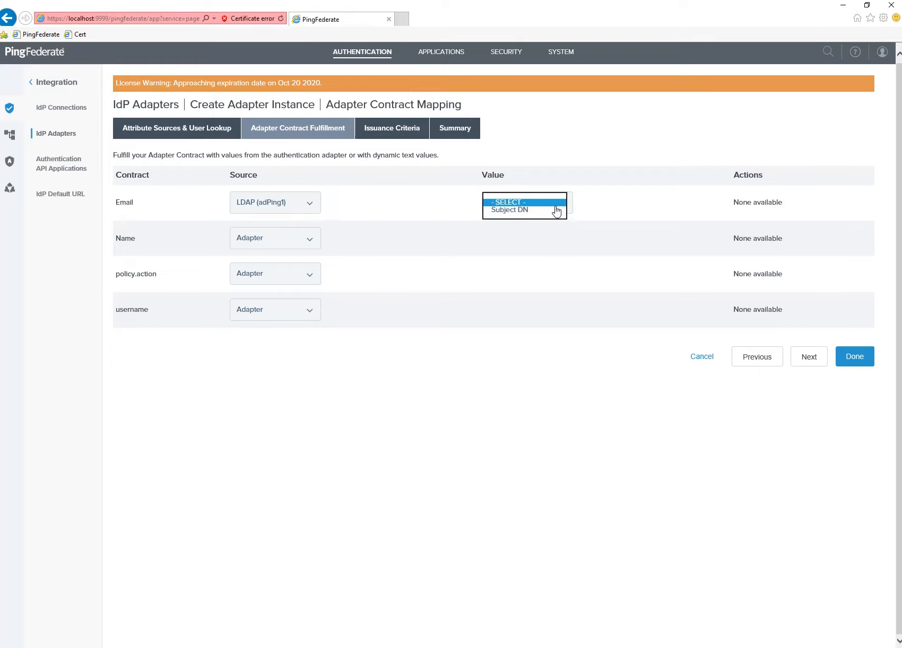
left_click(559, 176)
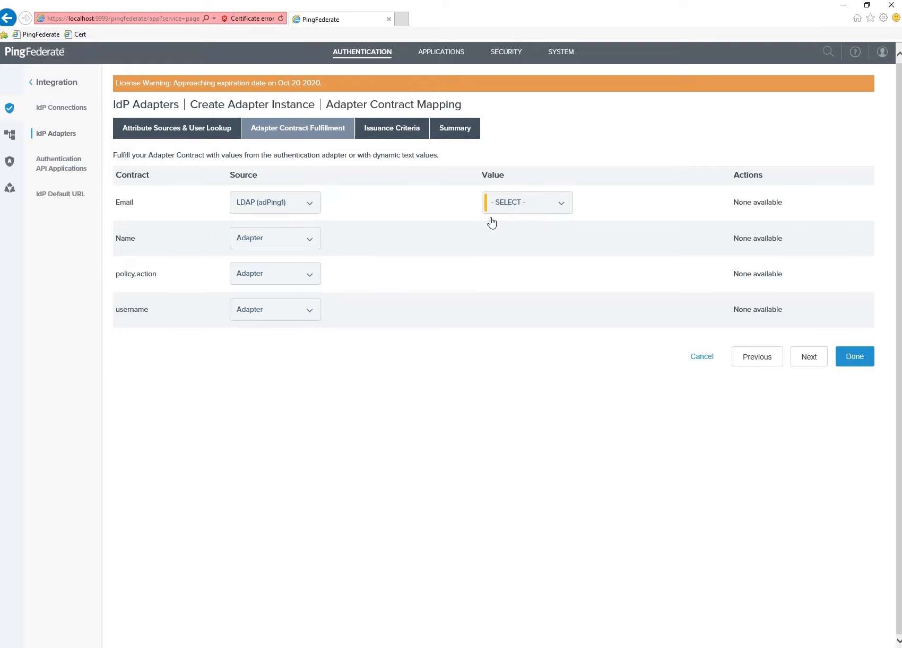
left_click(547, 204)
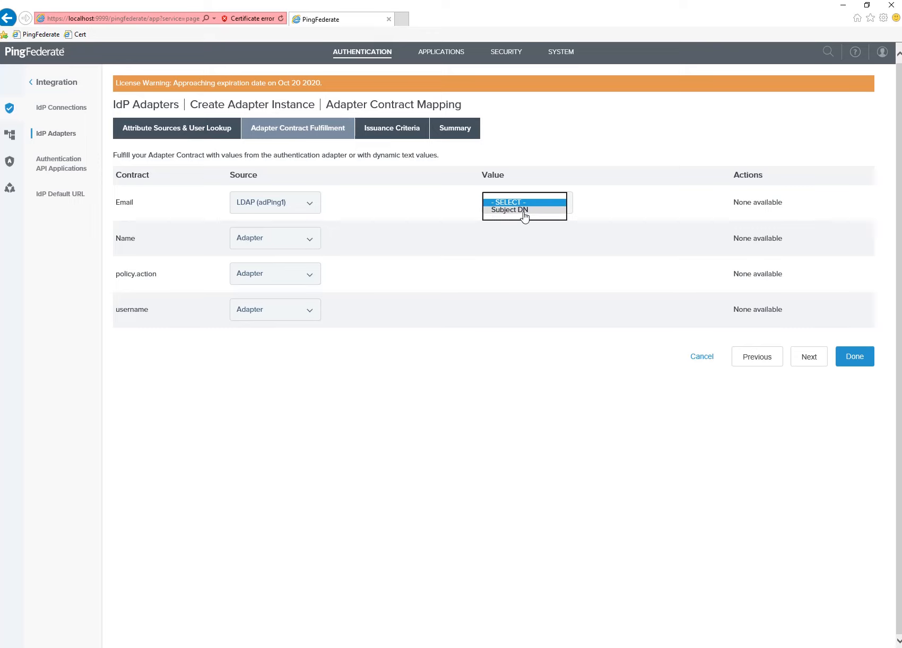
left_click(202, 139)
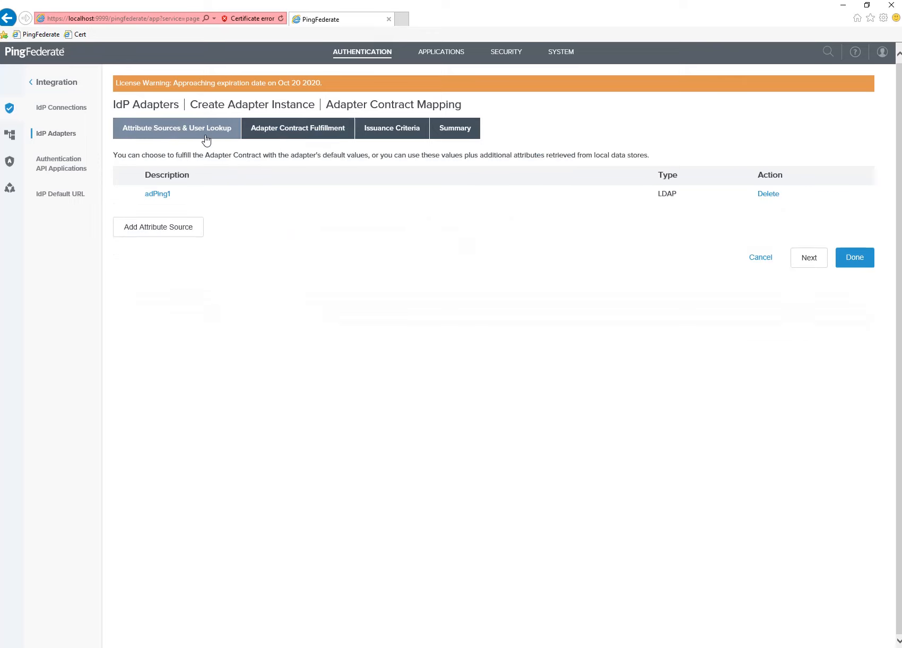
Edit adPing1's LDAP directory search and set the root object class to user.
left_click(158, 194)
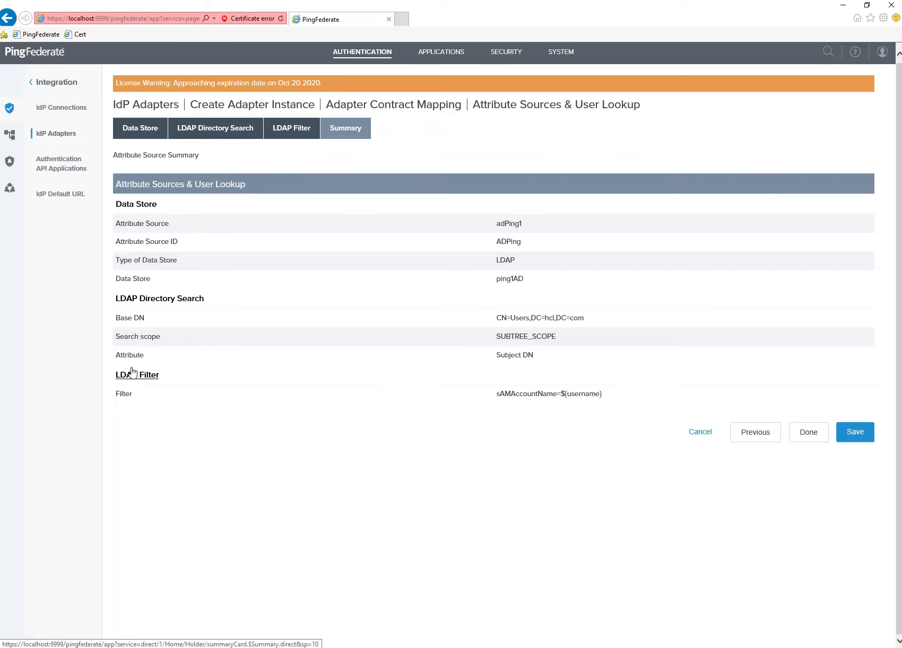
left_click_drag(496, 360, 532, 360)
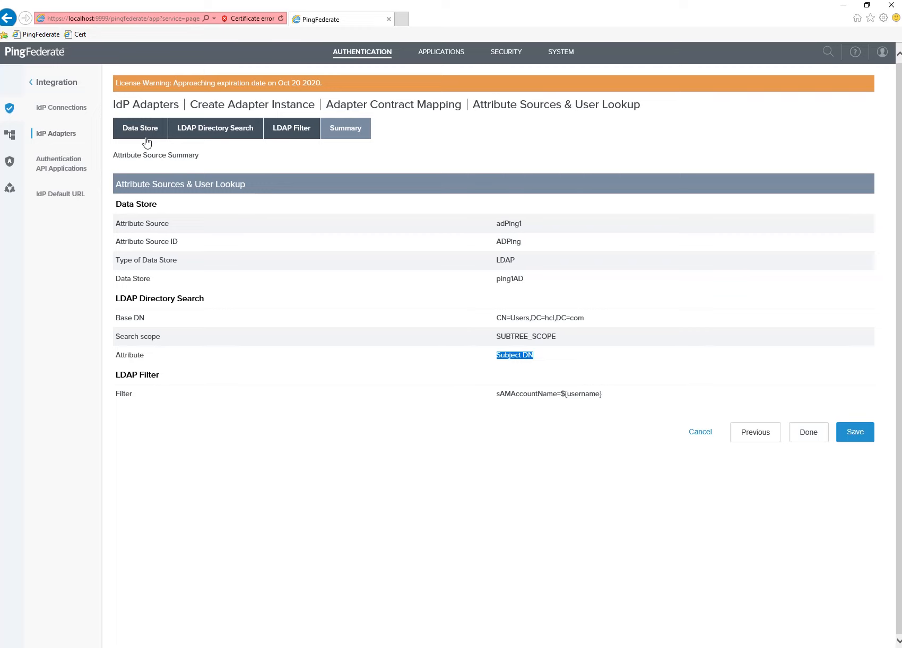
left_click(196, 134)
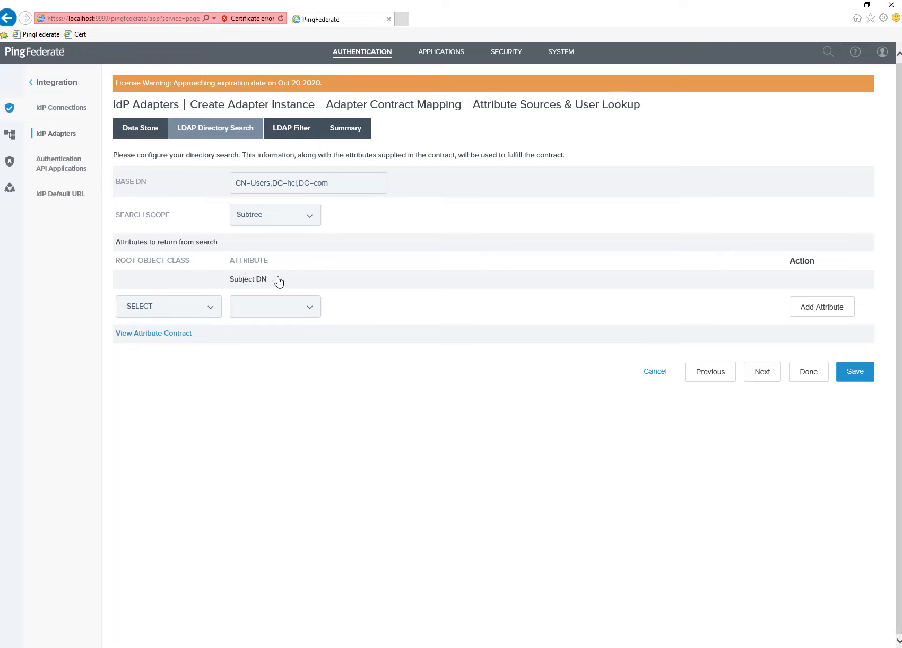
left_click(214, 312)
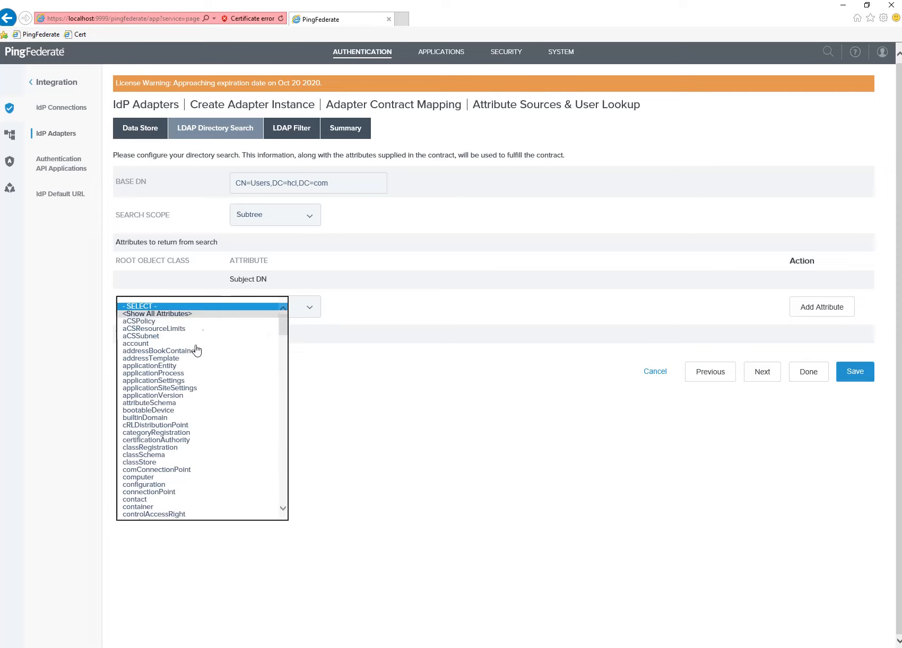
key("u")
scroll(165, 451, "down", 1)
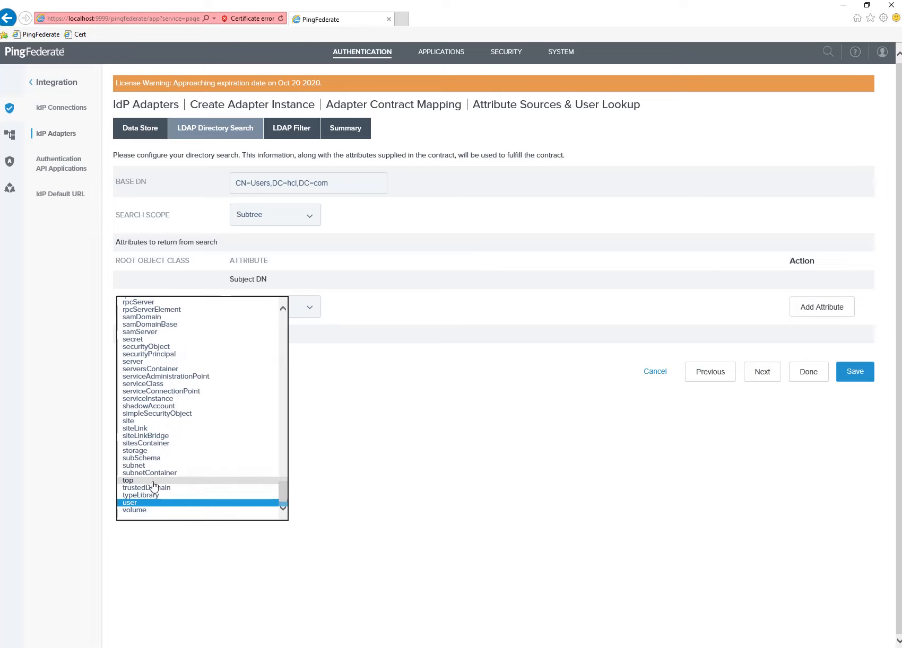
left_click(148, 503)
Add displayName and mail to the attributes the search returns.
left_click(275, 307)
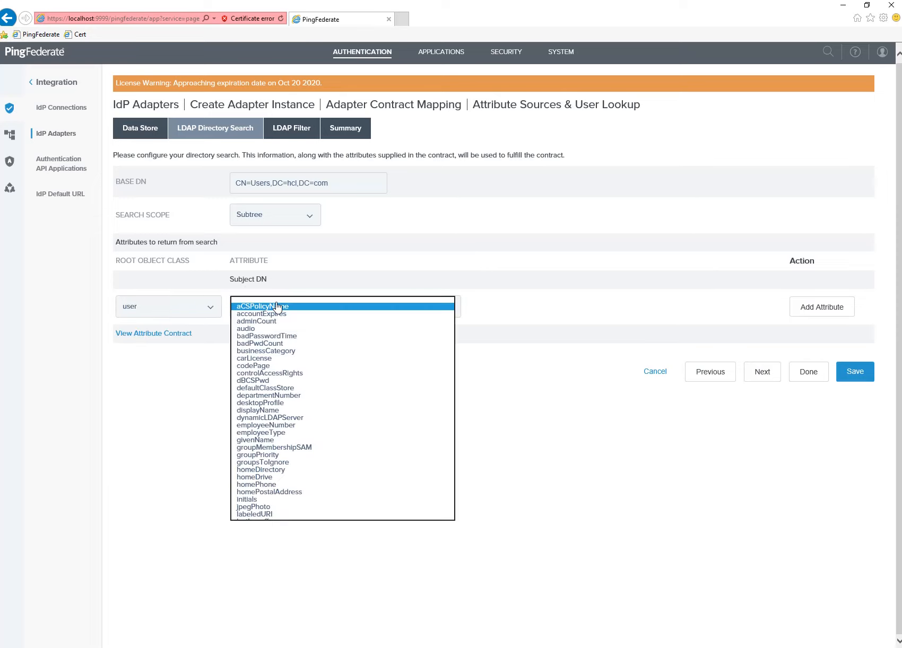
key("d")
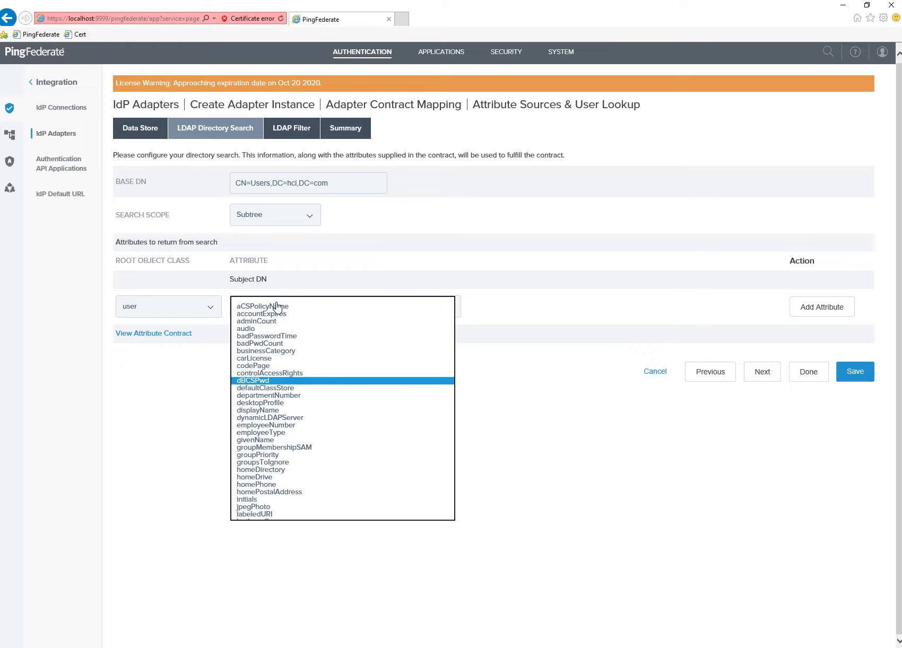
left_click(267, 415)
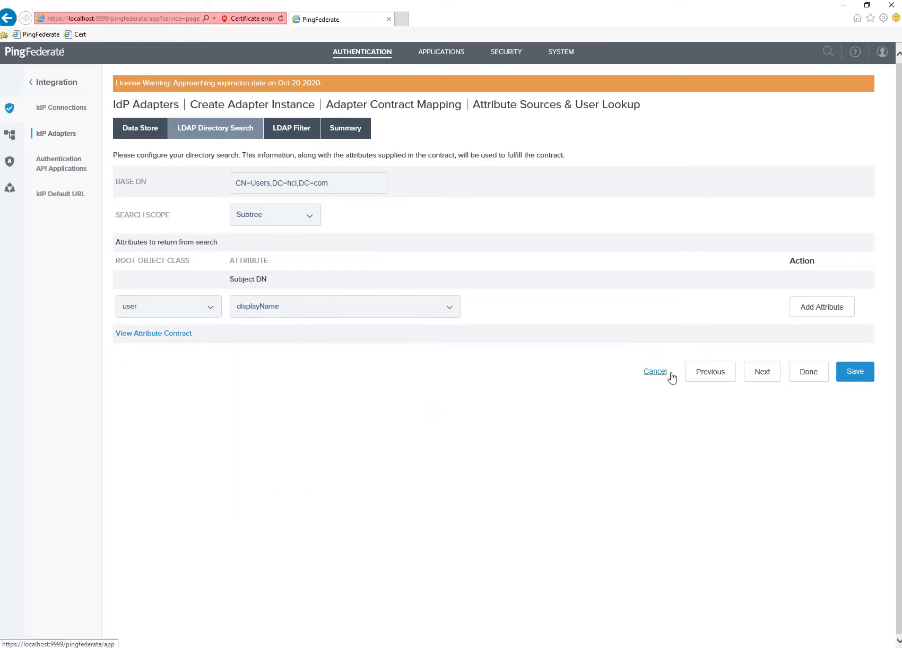
left_click(811, 315)
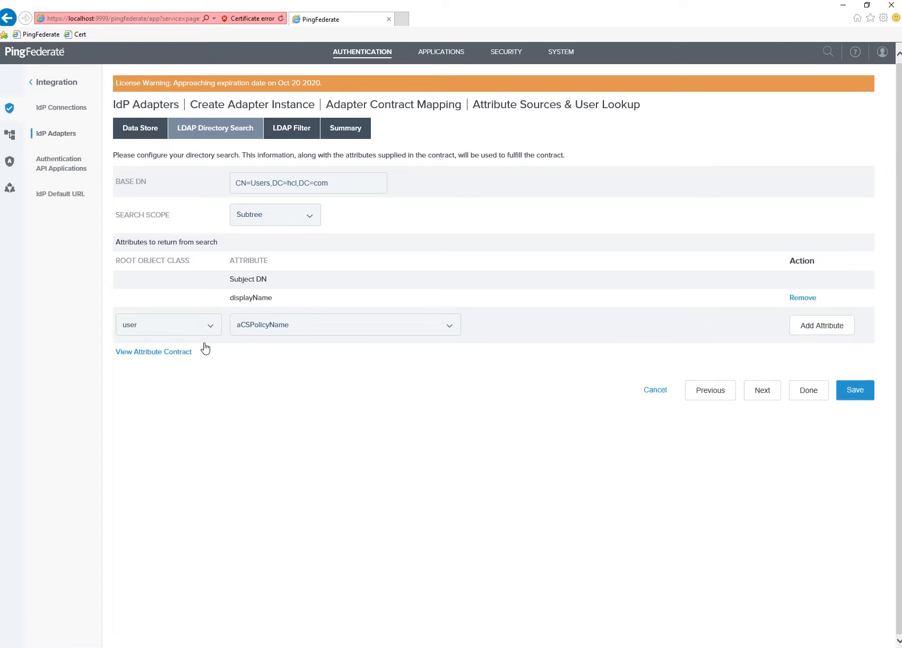
left_click(330, 329)
scroll(330, 331, "down", 5)
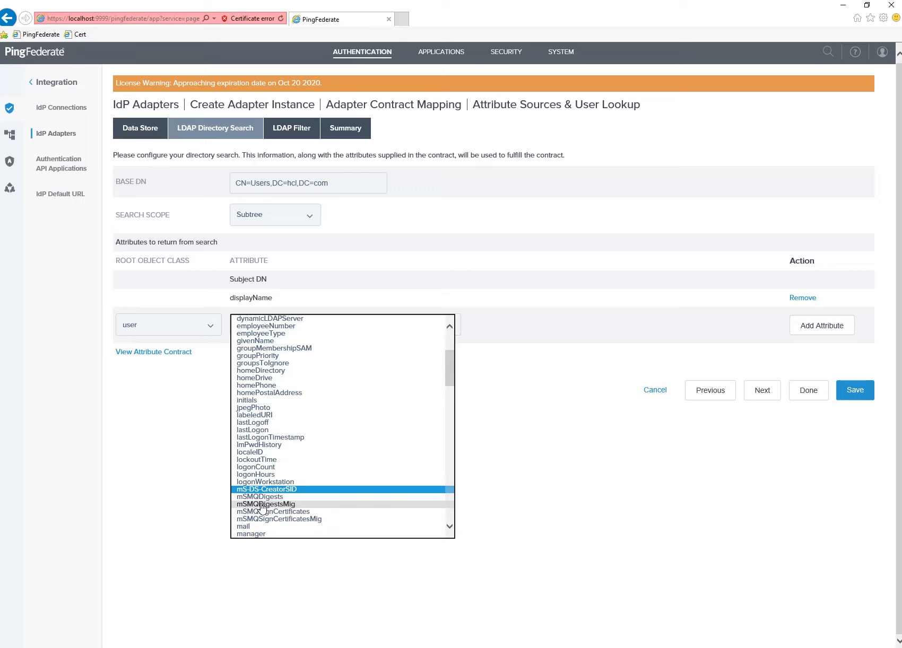
left_click(260, 528)
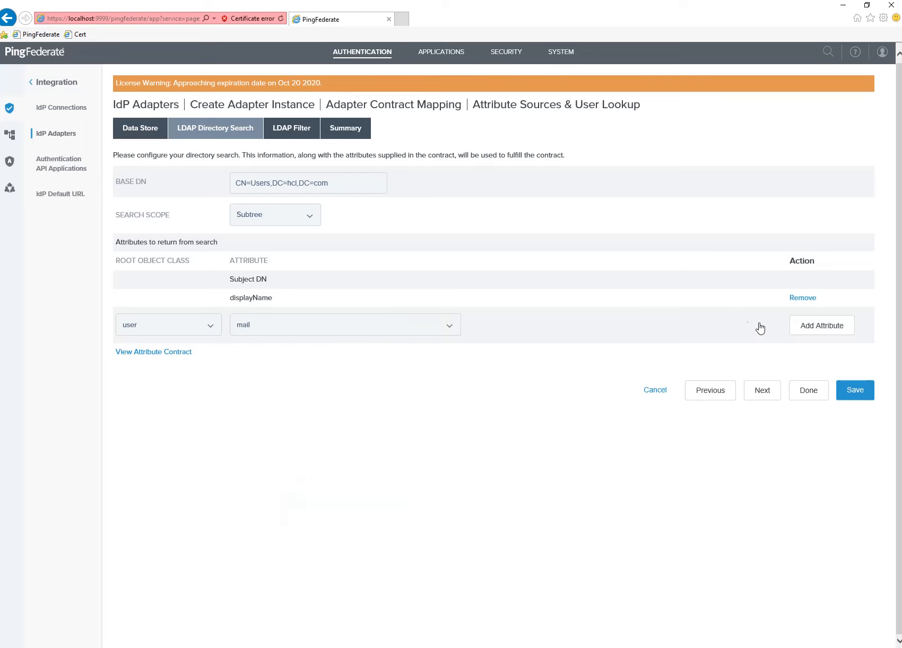
left_click(807, 331)
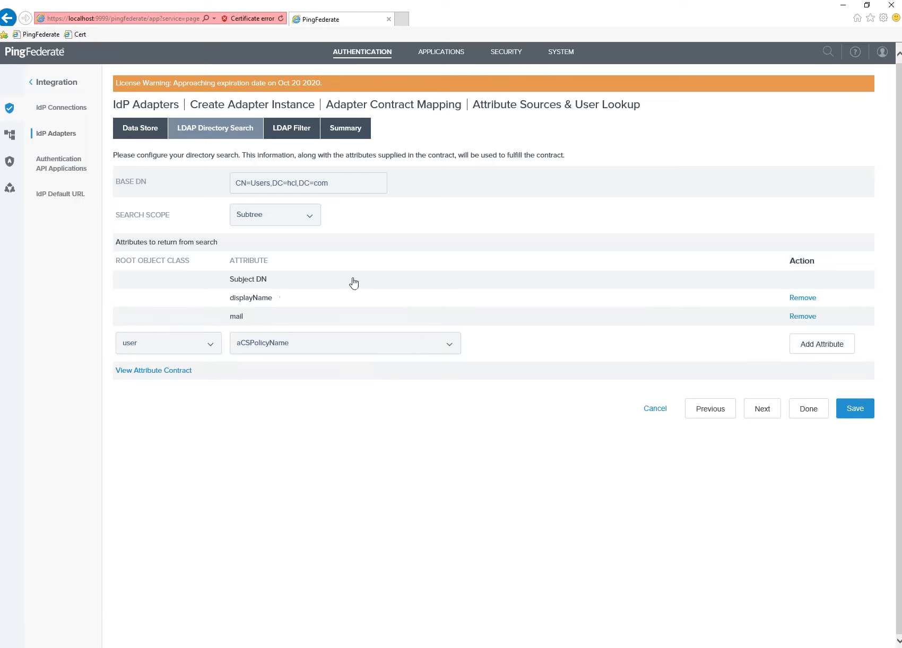
Map Email to adPing1's mail and Name to adPing1's displayName.
left_click(855, 409)
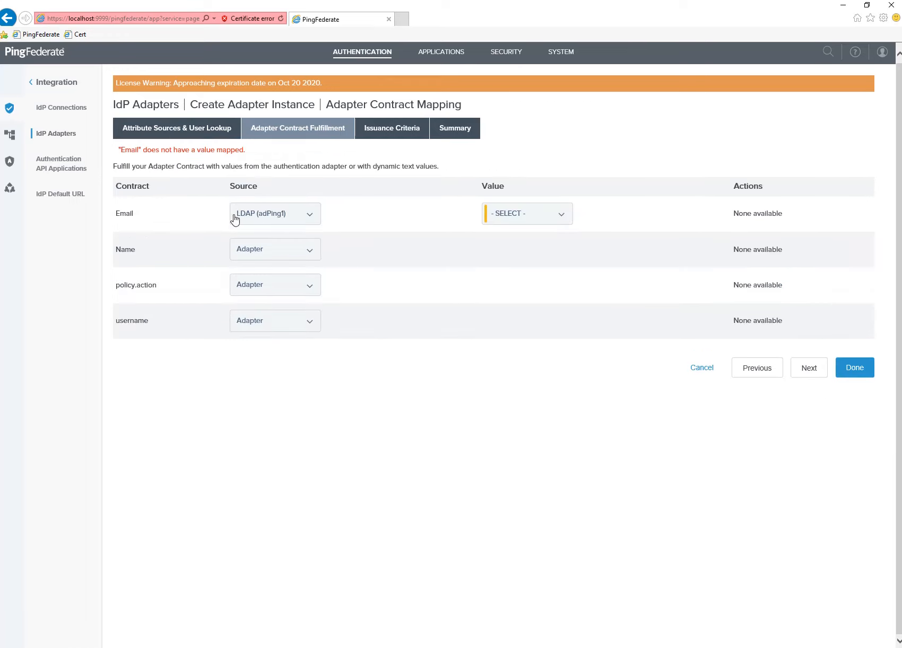
left_click(512, 214)
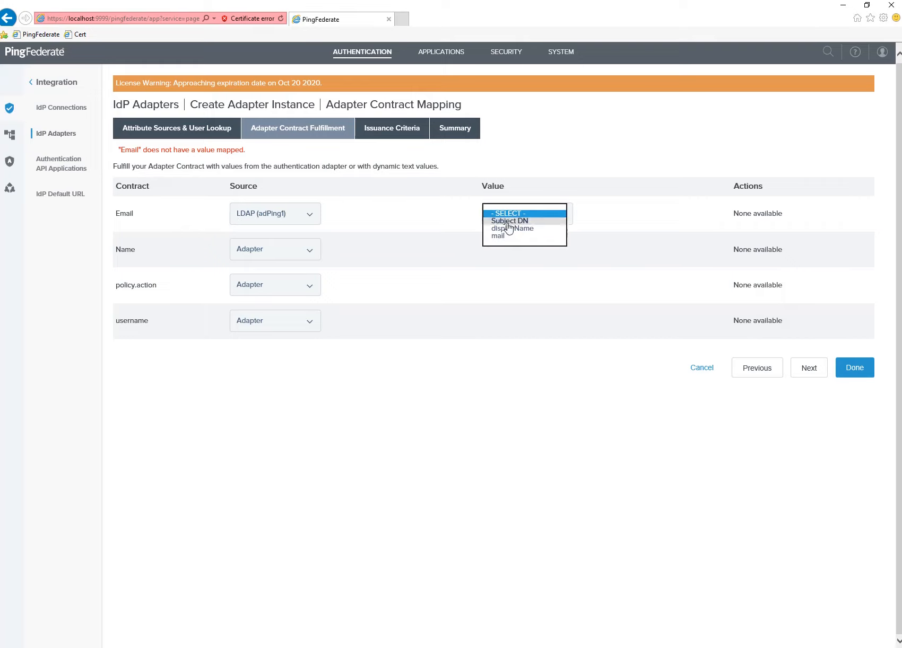
left_click(501, 235)
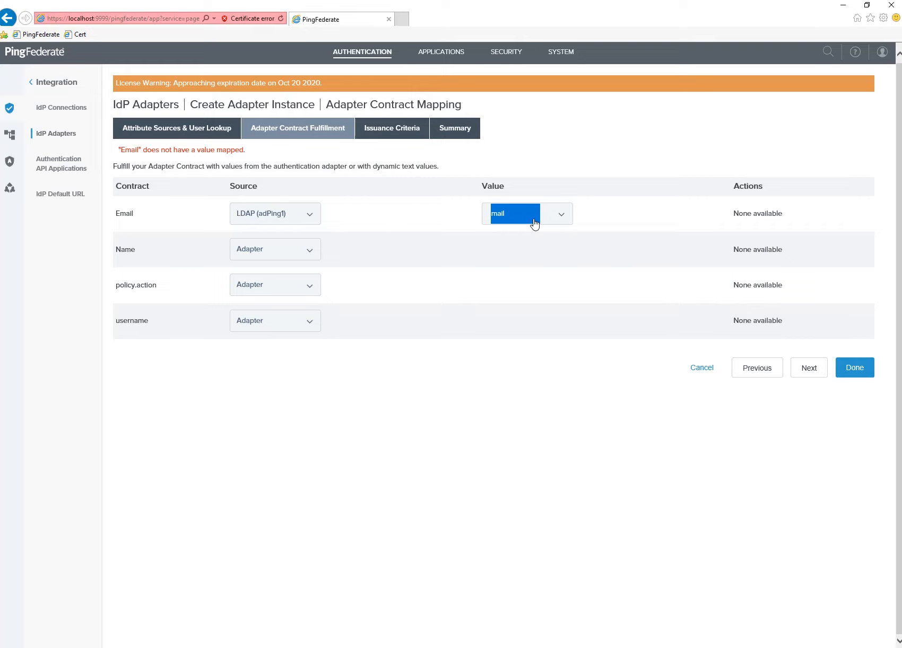
left_click(282, 258)
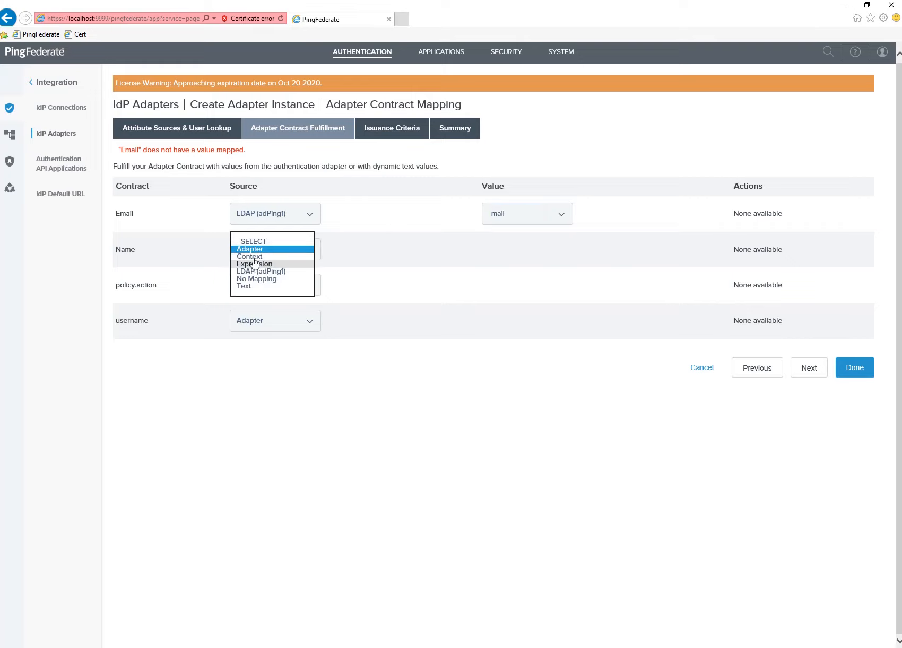
left_click(260, 271)
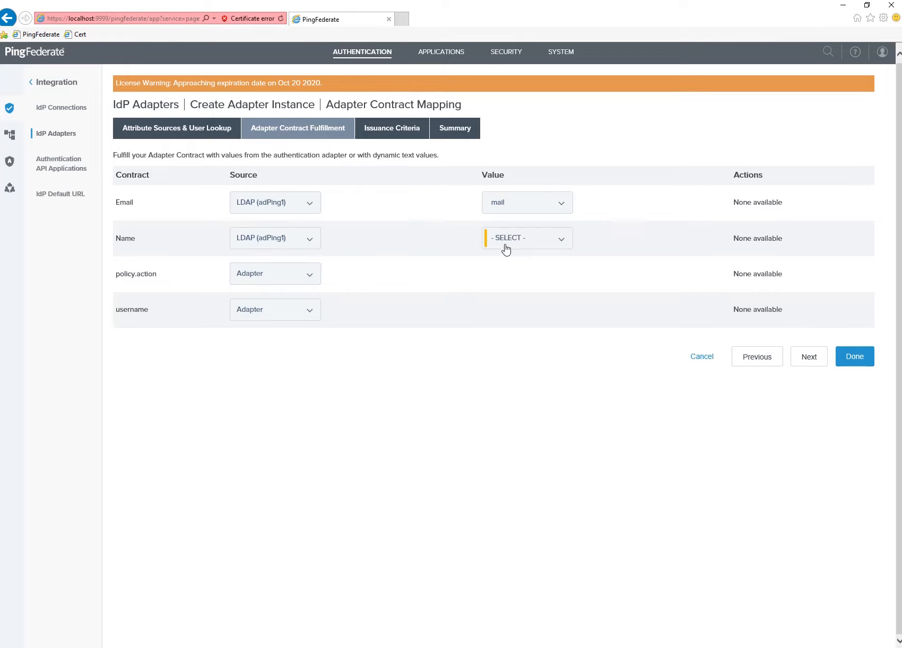
left_click(535, 245)
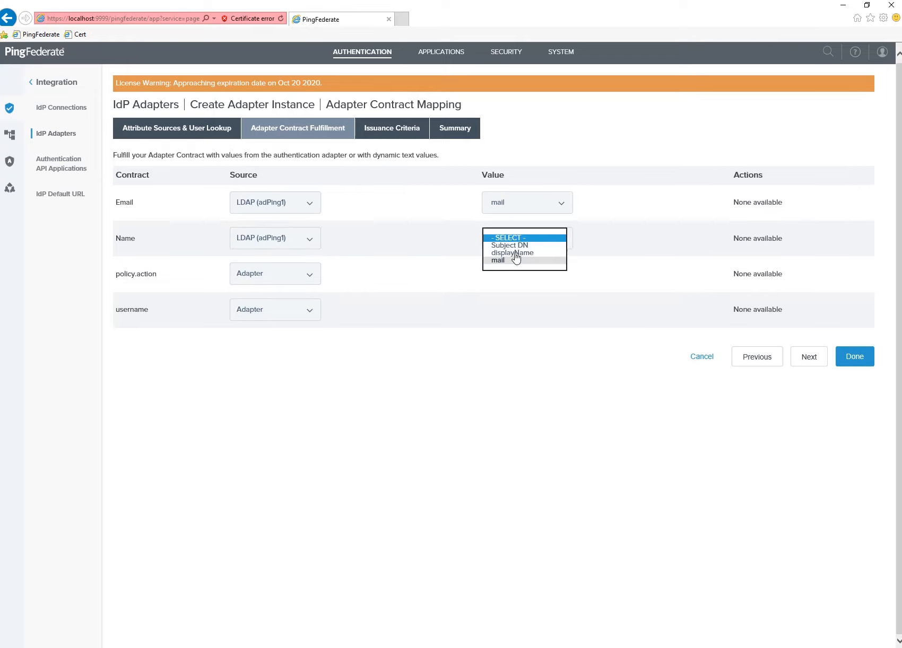
left_click(514, 253)
left_click(534, 316)
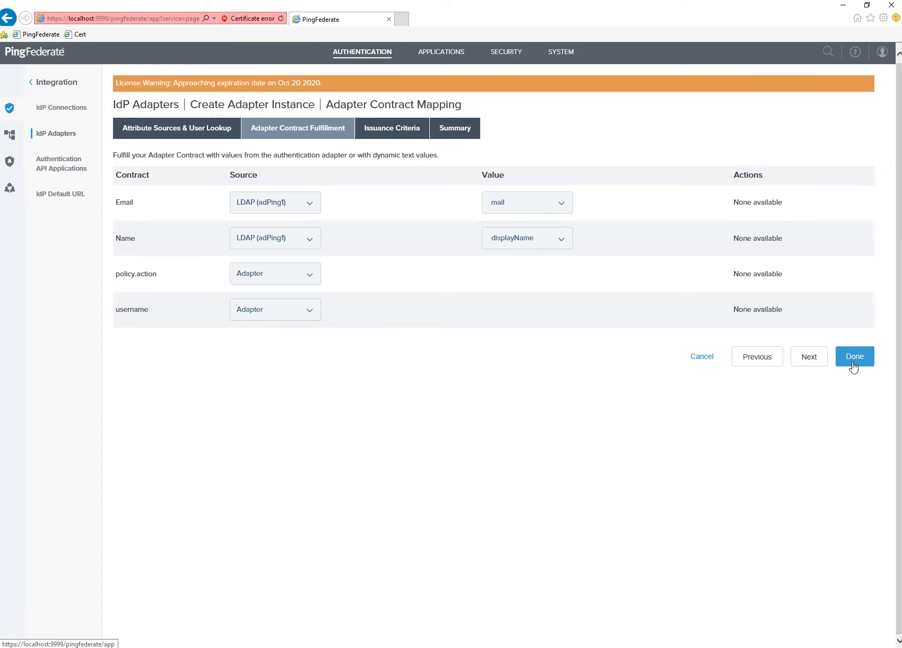
Finish the issuance criteria and save the HTML Form AD adapter.
left_click(811, 363)
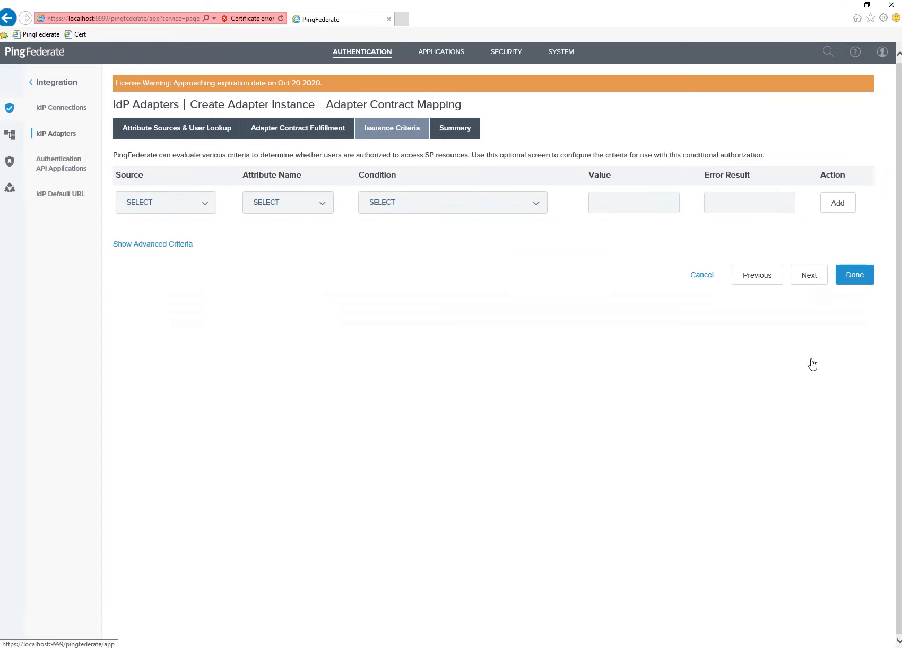
left_click(860, 274)
left_click(858, 259)
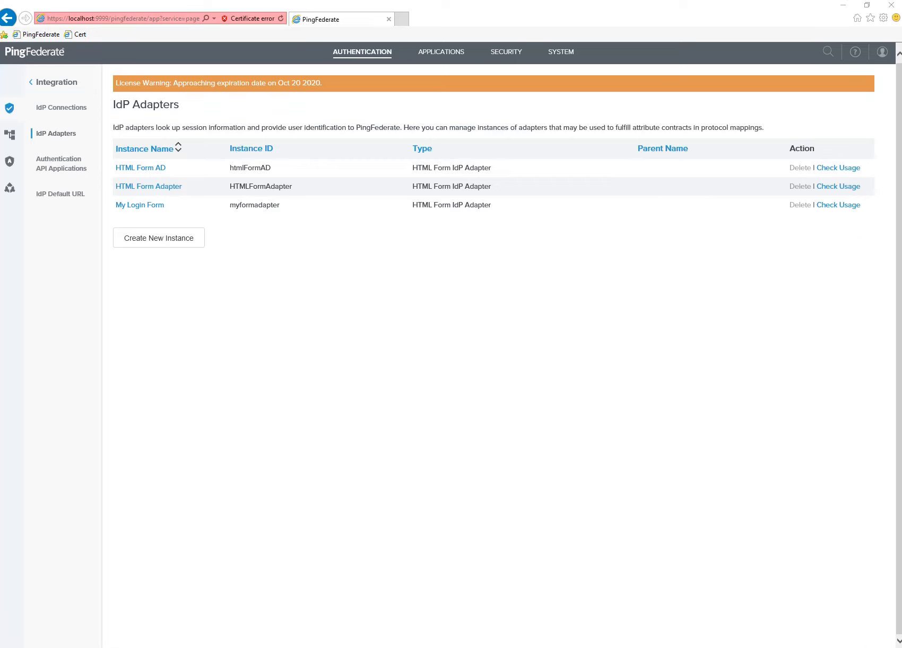
left_click(249, 610)
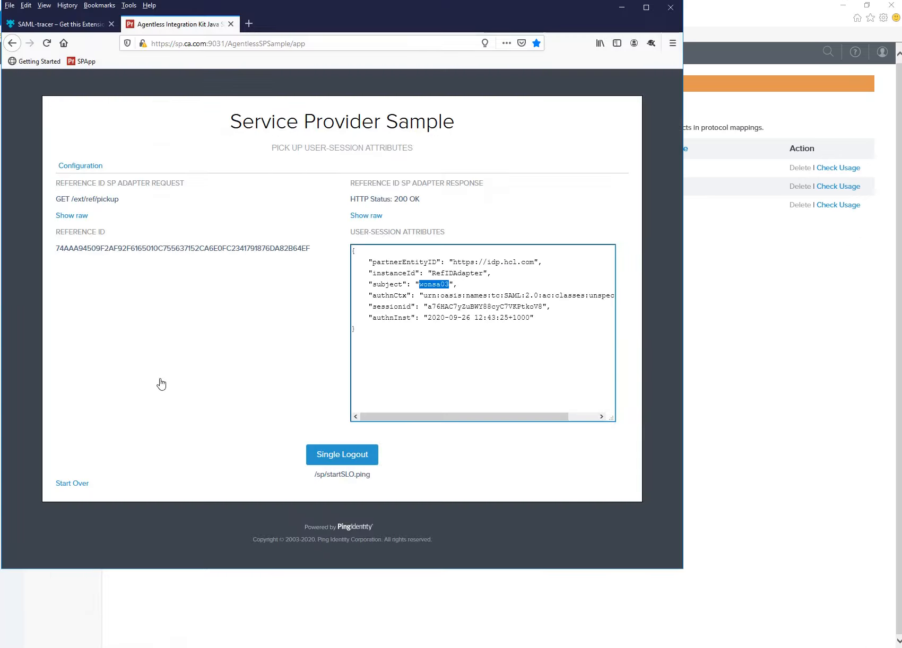
Clear Firefox's recent history and SAML-tracer's captured requests, then reload the sample app.
left_click(68, 6)
left_click(75, 28)
left_click(369, 350)
left_click(228, 607)
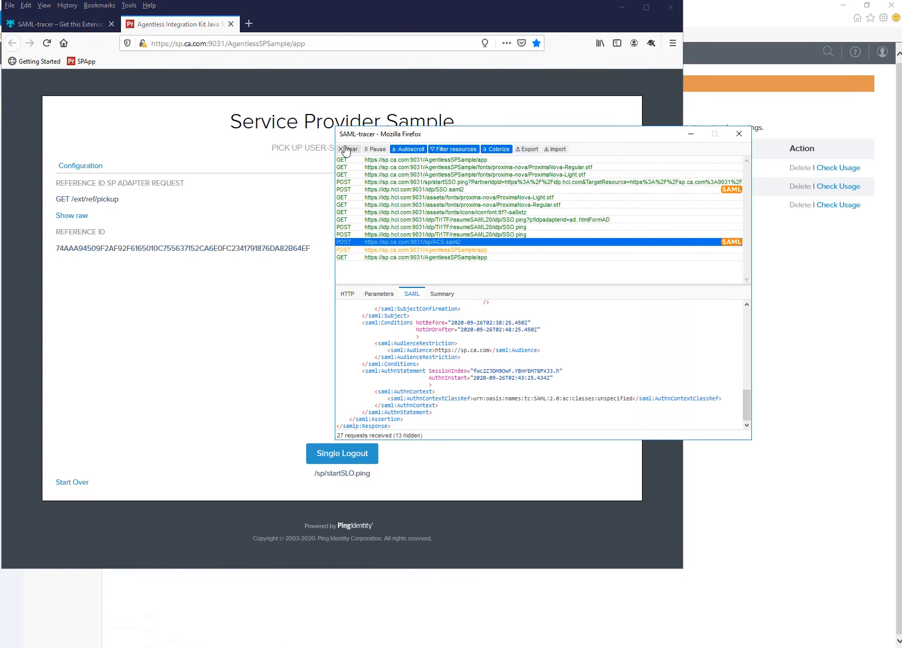
left_click(344, 150)
left_click(264, 327)
left_click(82, 61)
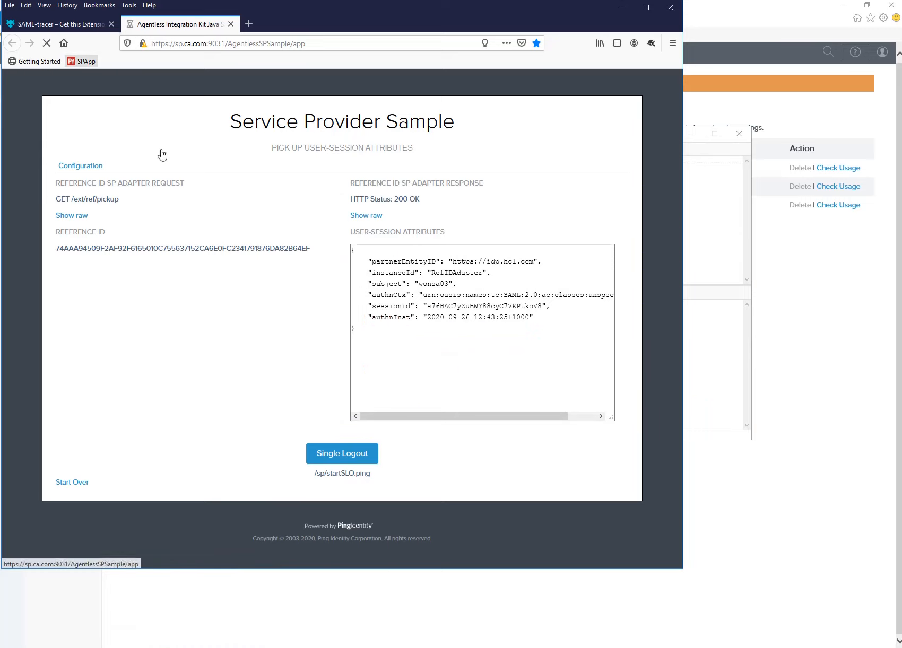
Single sign-on via HTML Form AD with Remember unchecked, using the saved test login.
left_click(328, 207)
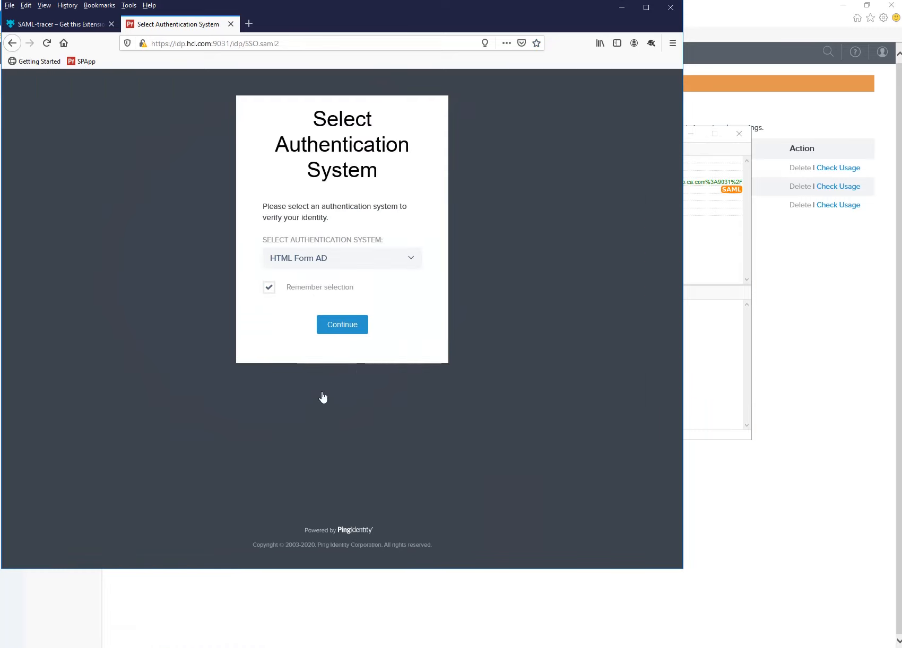
left_click(414, 262)
left_click(324, 292)
left_click(409, 262)
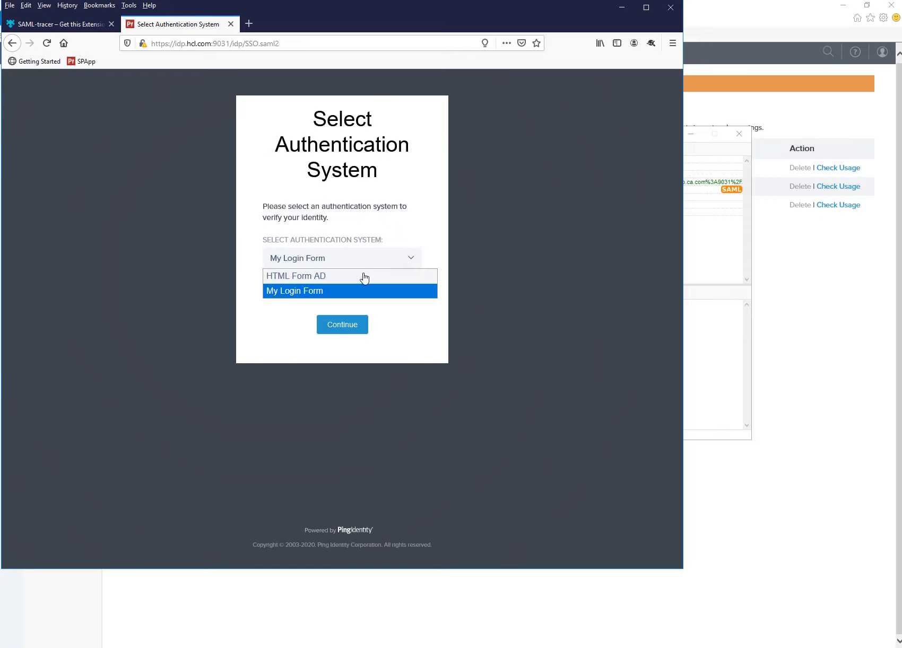
left_click(322, 277)
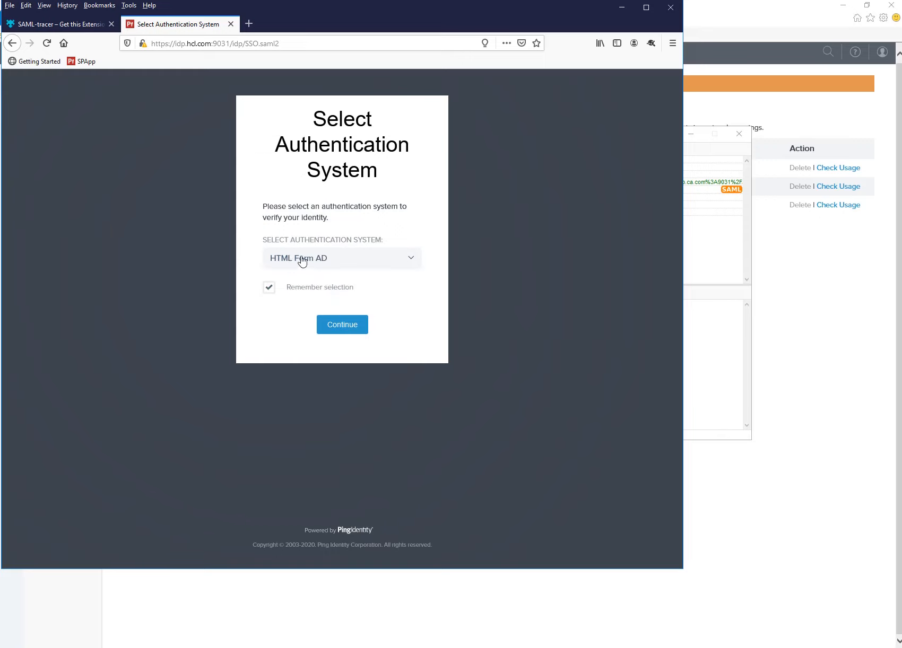
left_click(269, 291)
left_click(337, 328)
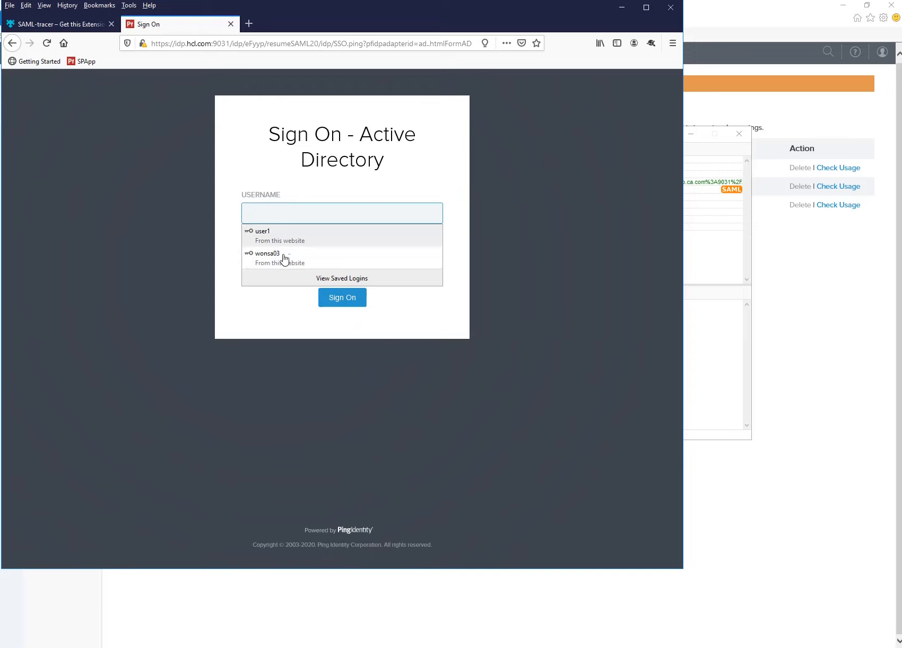
left_click(284, 257)
left_click(310, 260)
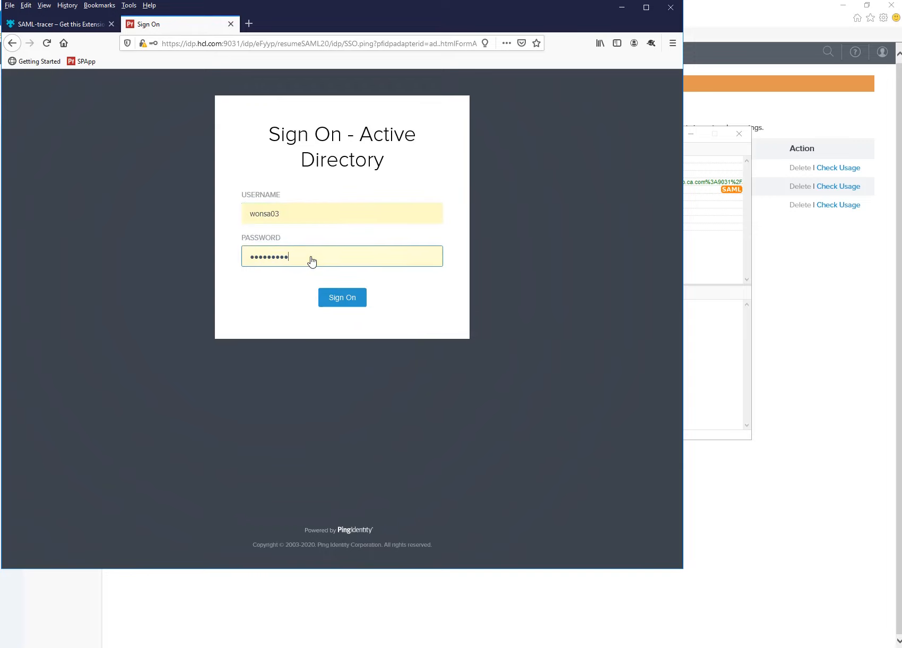
left_click(343, 303)
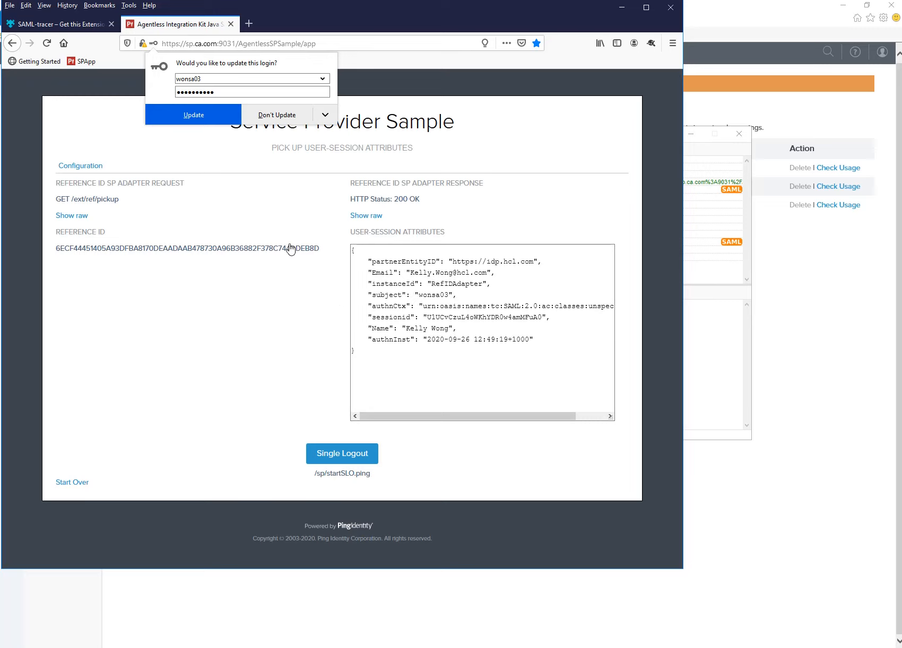
Decline the login update and highlight the Email and Name session attributes.
left_click(265, 118)
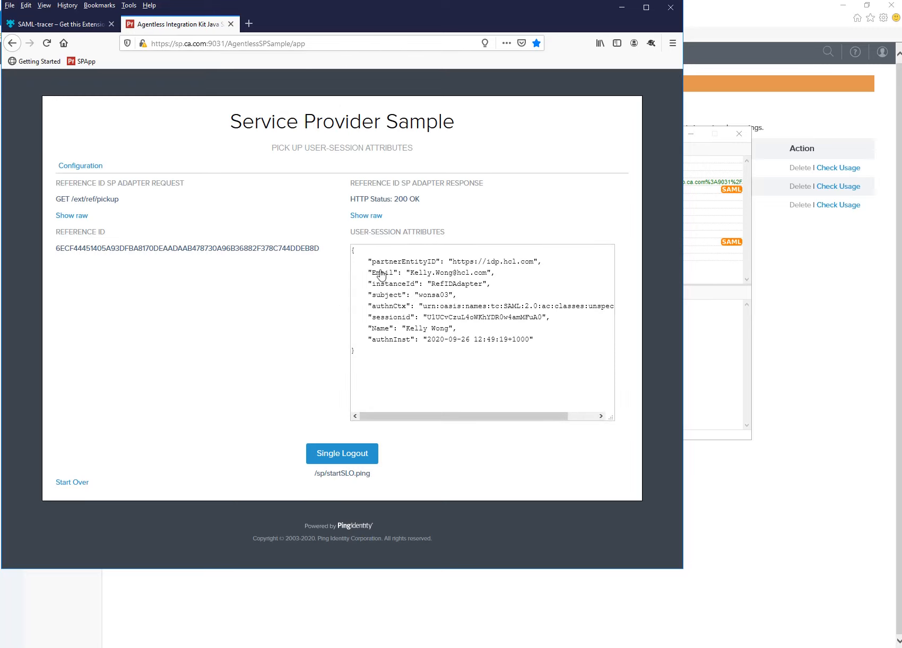
left_click_drag(377, 273, 507, 276)
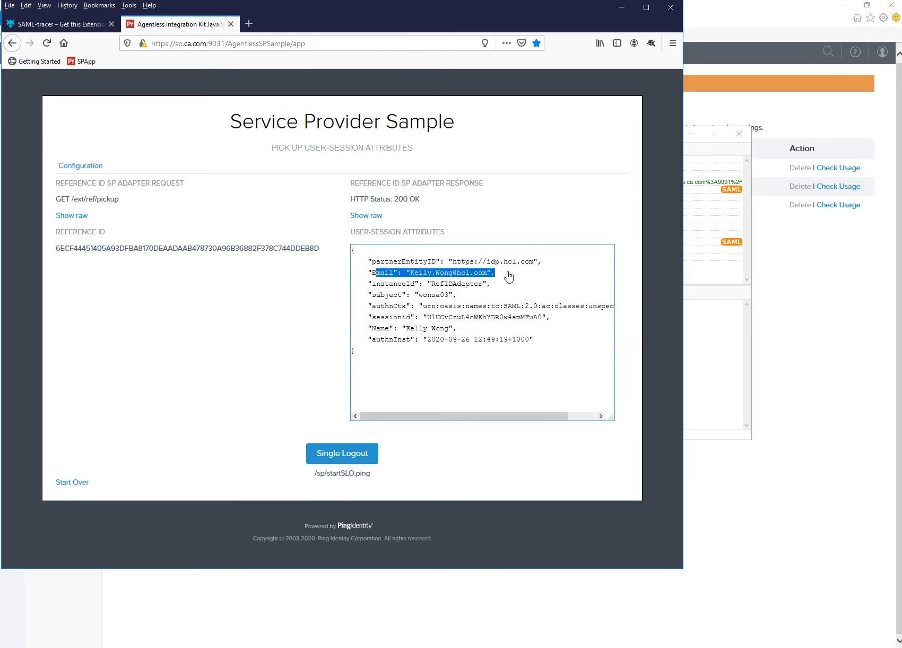
left_click_drag(371, 328, 431, 329)
Check the Email and Name values in SAML-tracer's ACS.saml2 response, then minimize it.
left_click(198, 643)
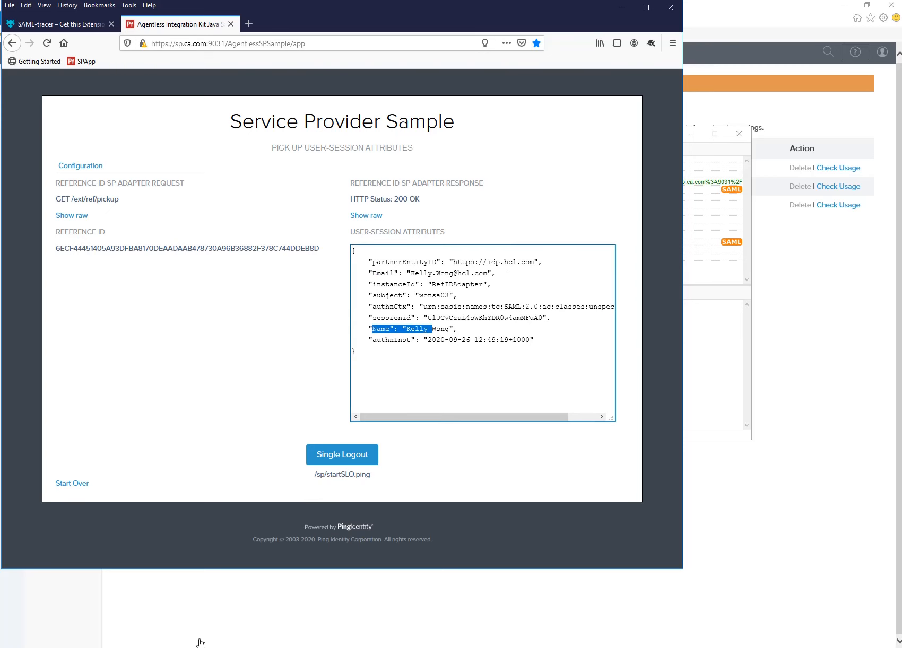
left_click(227, 624)
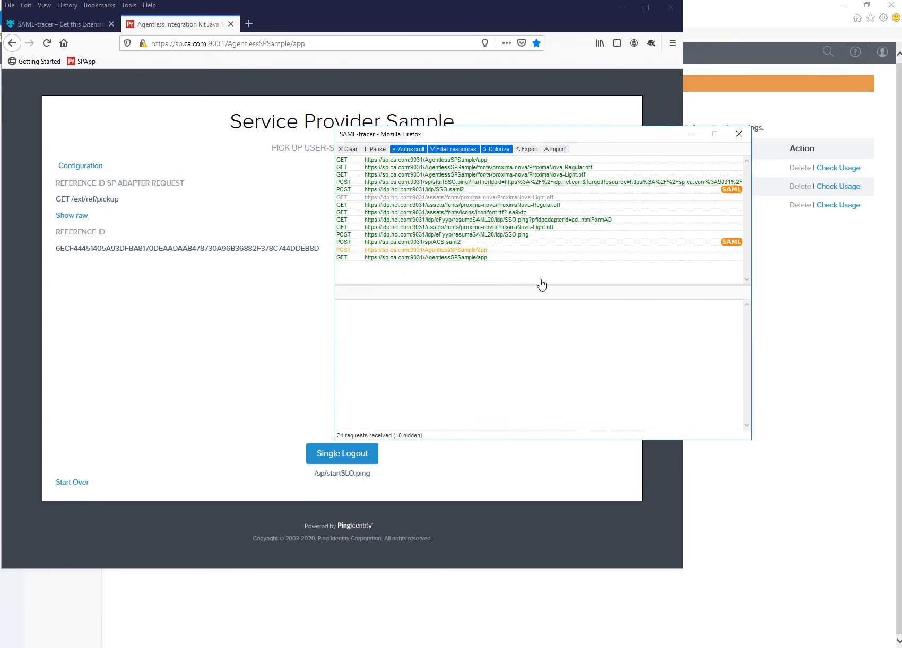
left_click(540, 242)
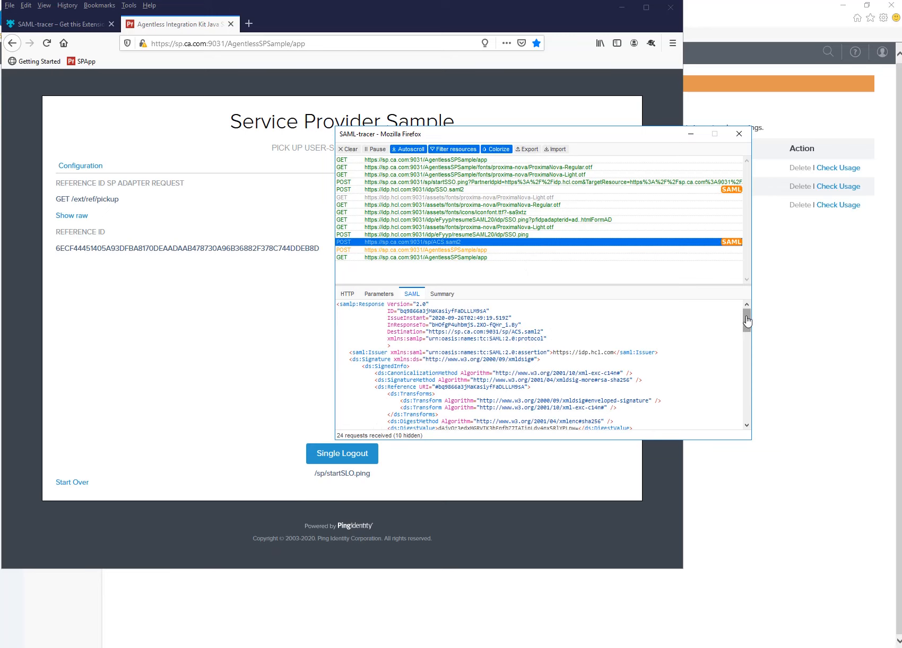
left_click_drag(747, 320, 749, 416)
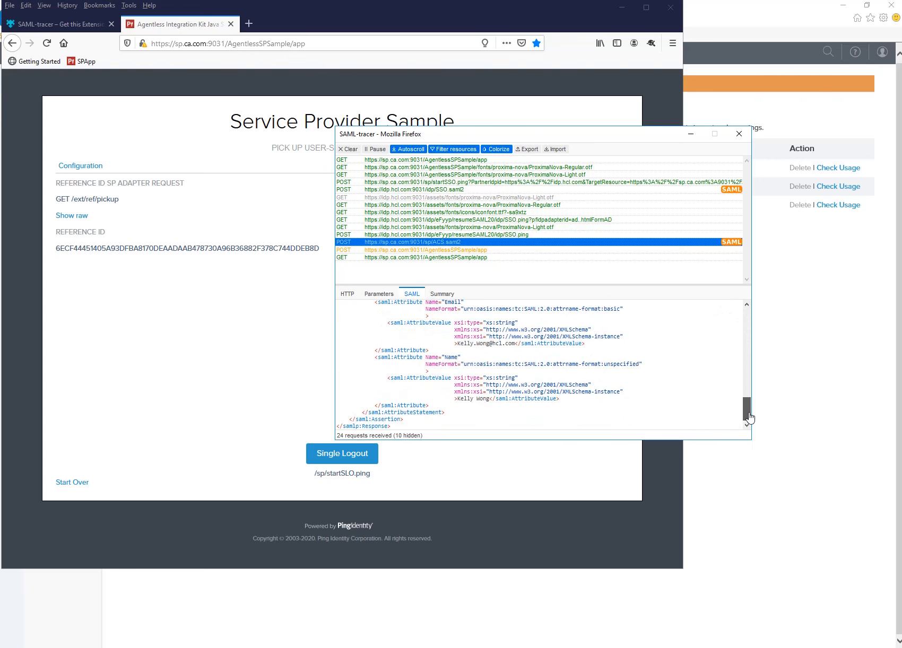
scroll(429, 328, "up", 2)
left_click_drag(464, 385, 489, 386)
scroll(488, 390, "down", 2)
scroll(567, 403, "up", 6)
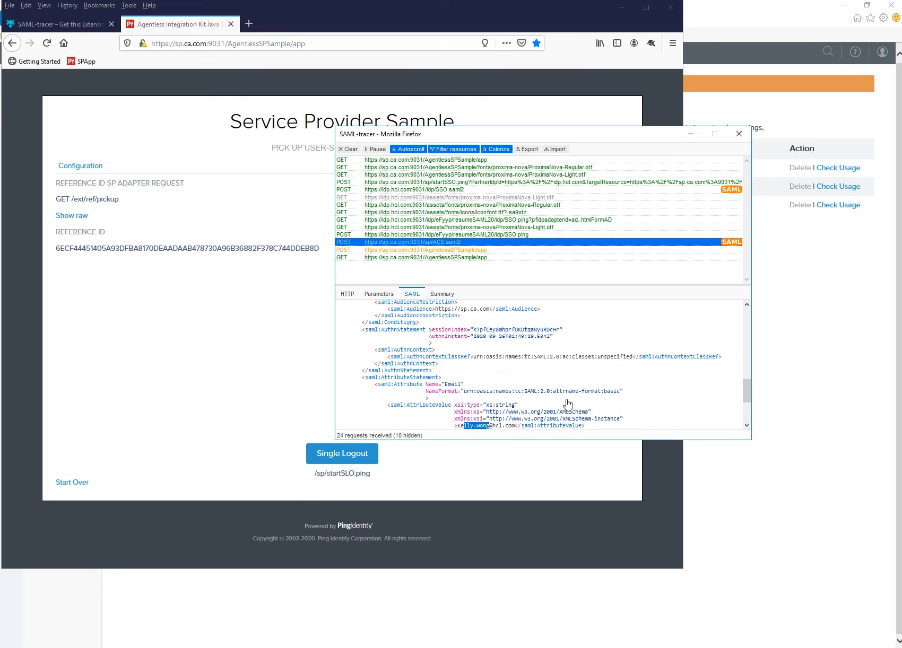
left_click(690, 134)
key("alt+Tab")
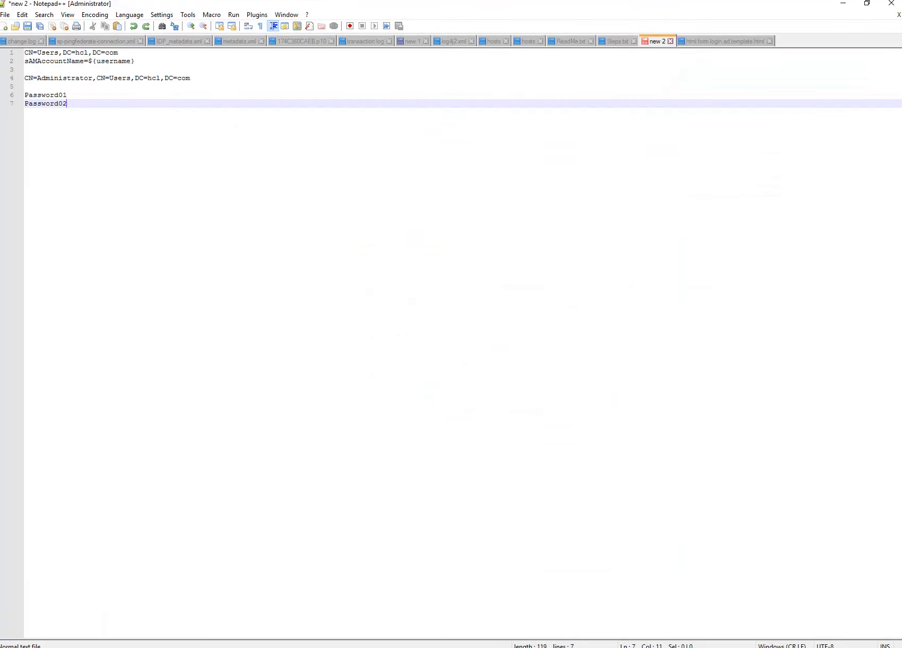
left_click(617, 41)
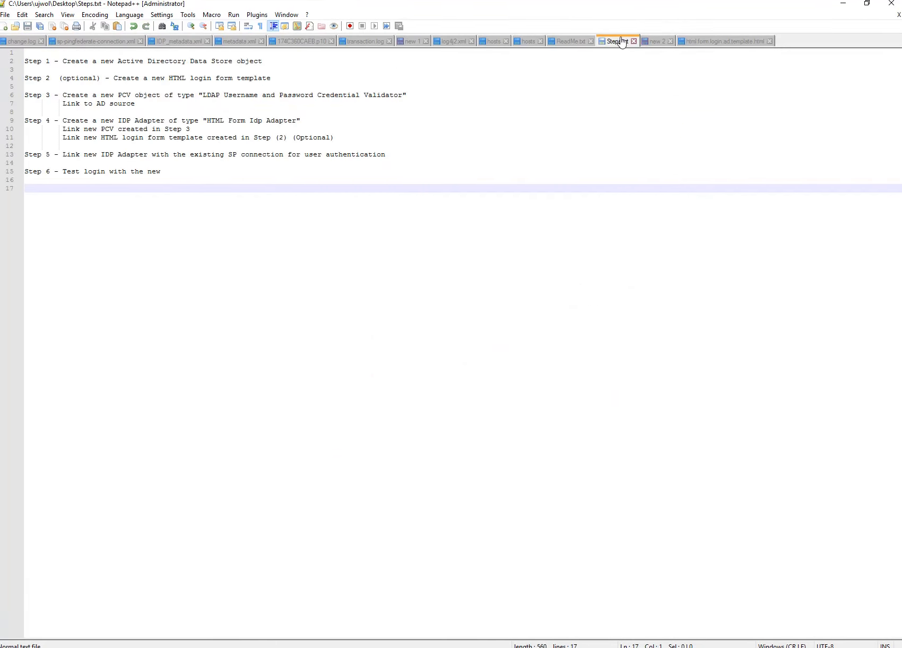
left_click_drag(263, 62, 6, 64)
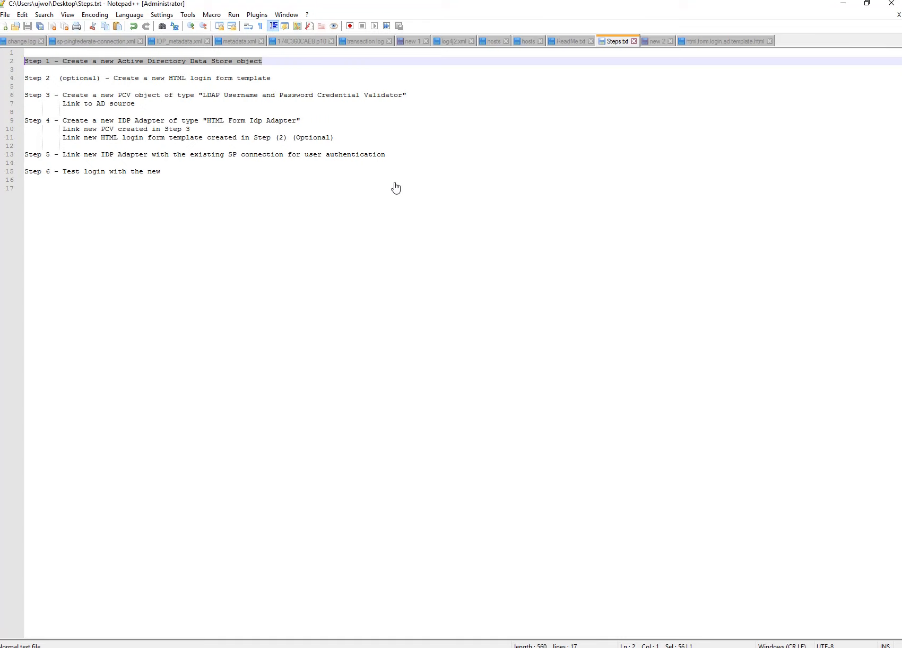
left_click_drag(278, 81, 59, 81)
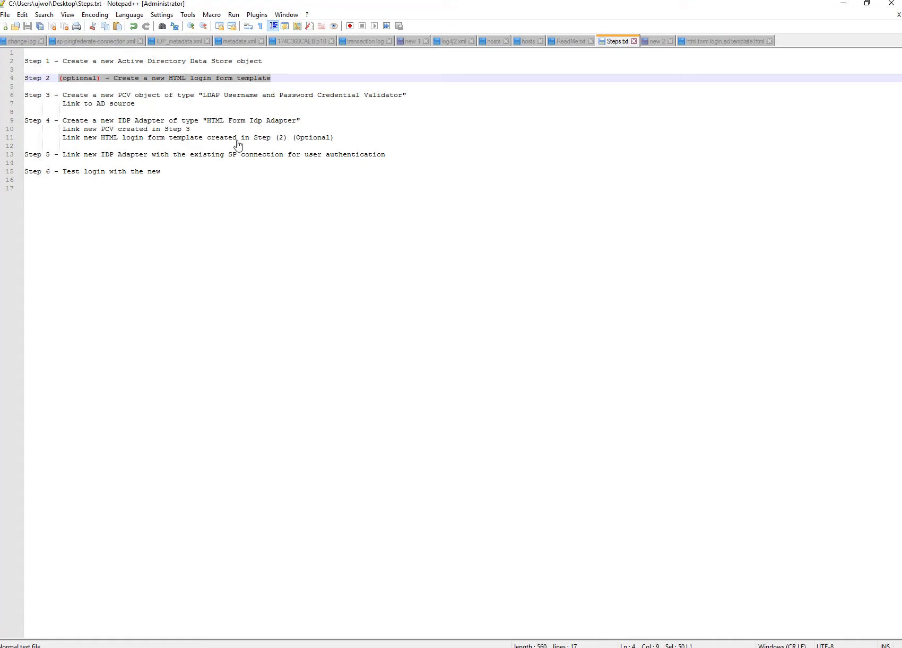
left_click(276, 85)
left_click_drag(281, 81, 424, 99)
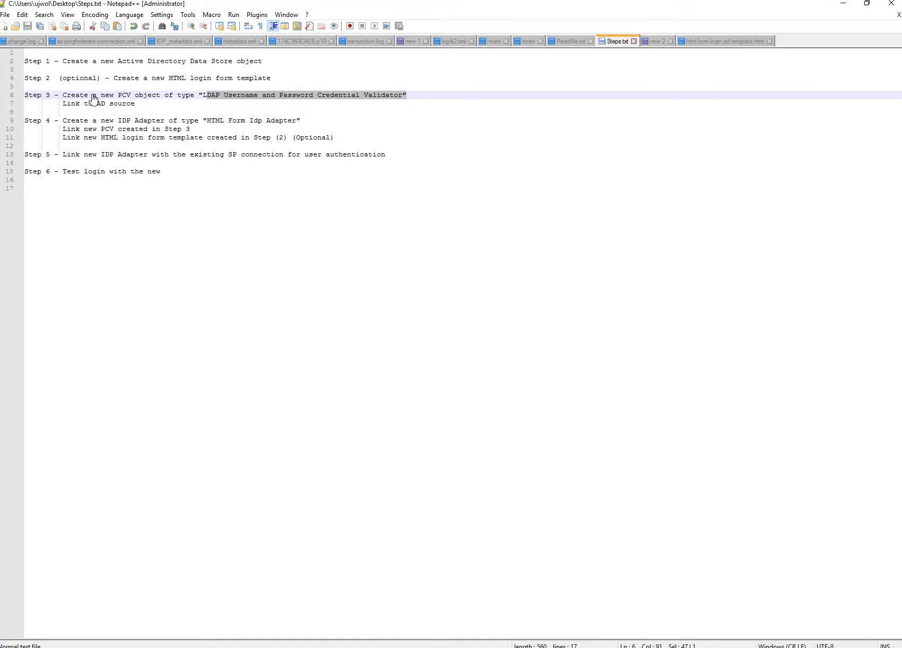
left_click_drag(144, 108, 8, 98)
left_click(146, 192)
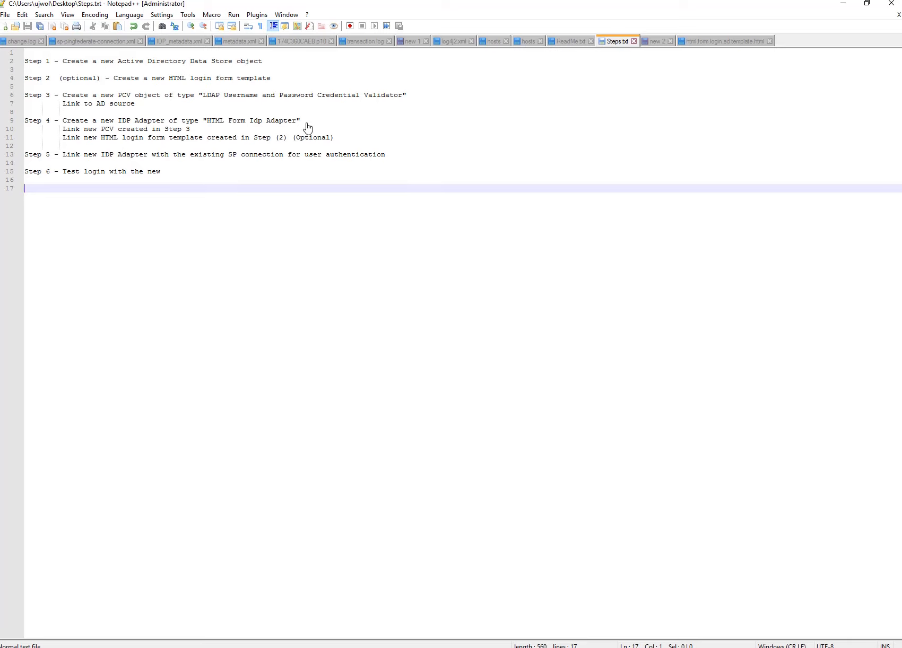
left_click_drag(191, 132, 63, 135)
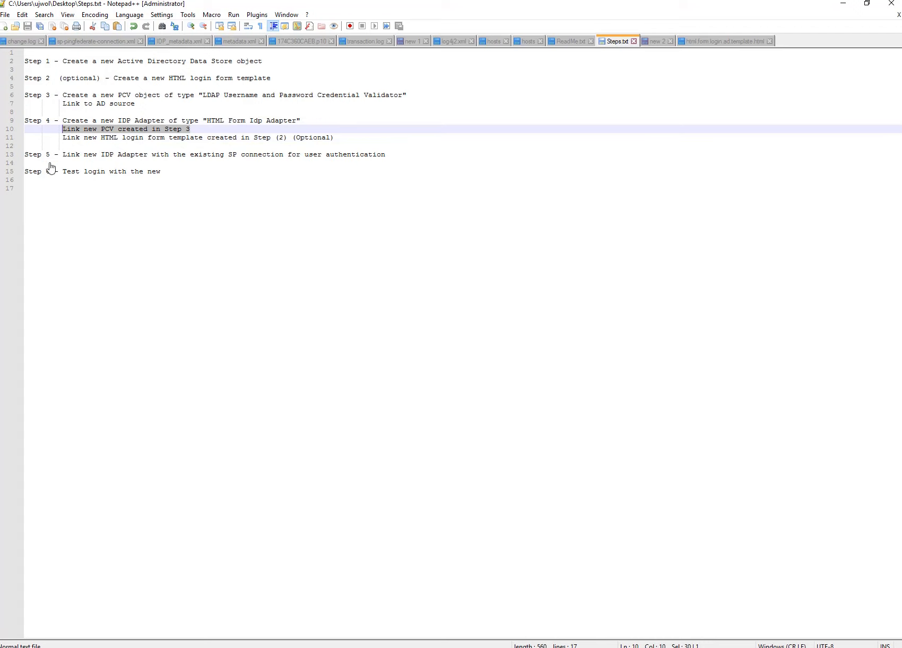
left_click_drag(64, 155, 162, 155)
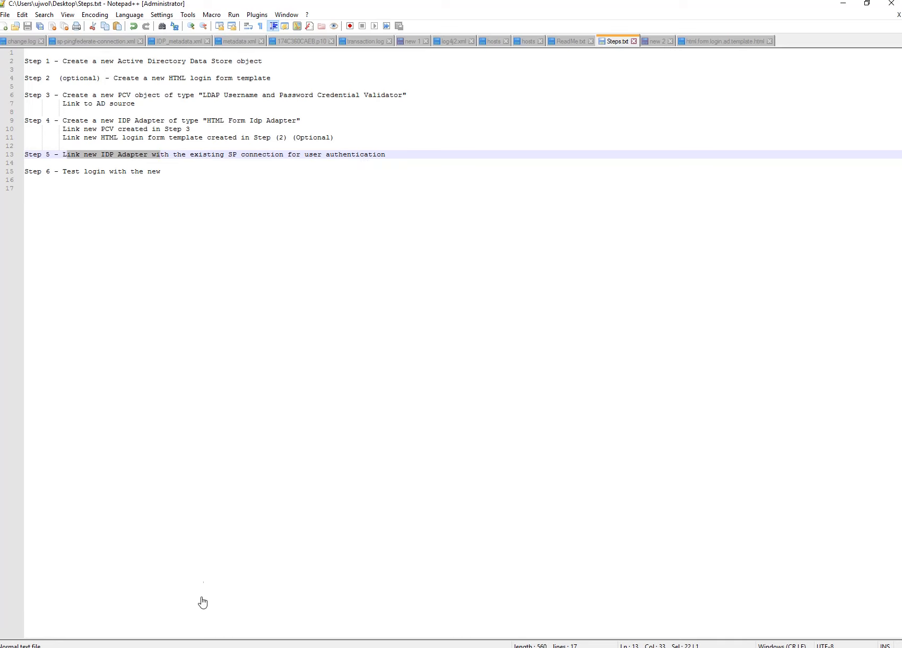
left_click(139, 638)
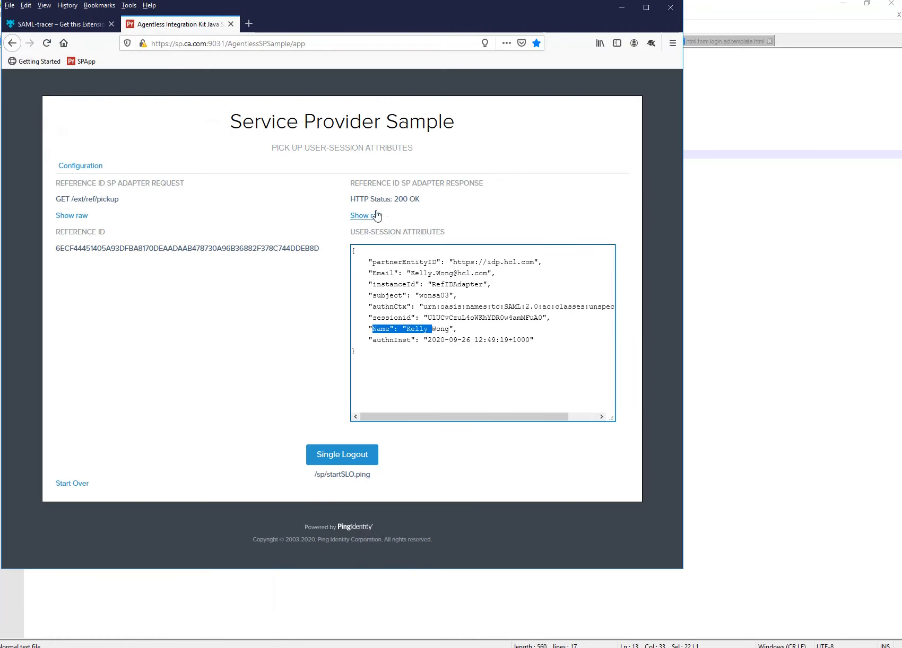